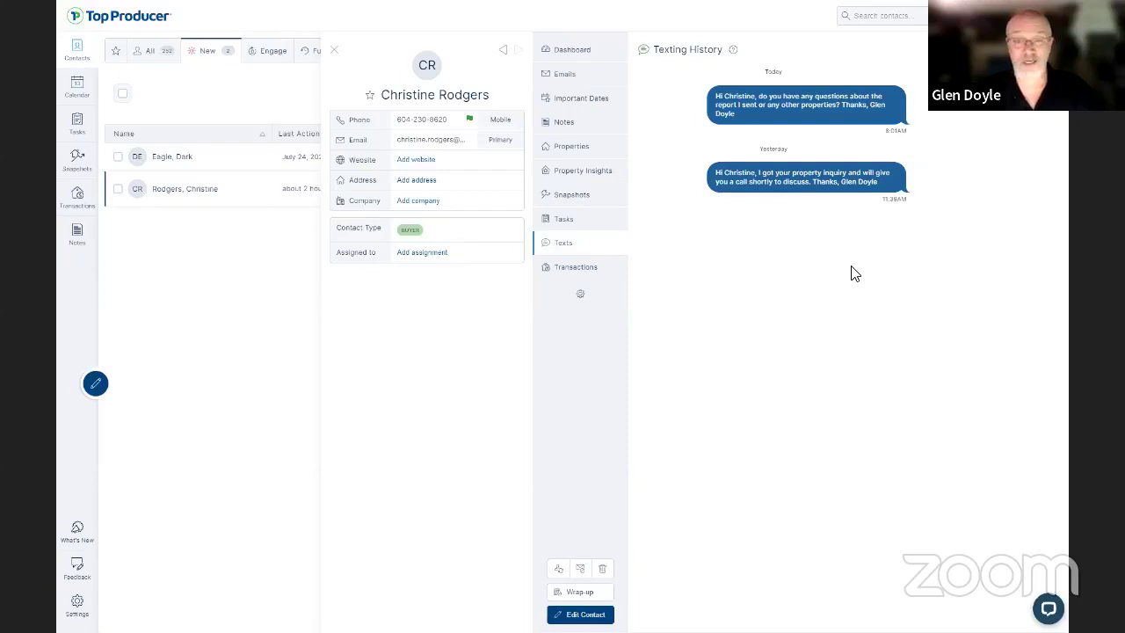
Check the contact's completed and incomplete tasks and open the Send a Market Snapshot task.
{"action": "left_click", "coordinate": [601, 214]}
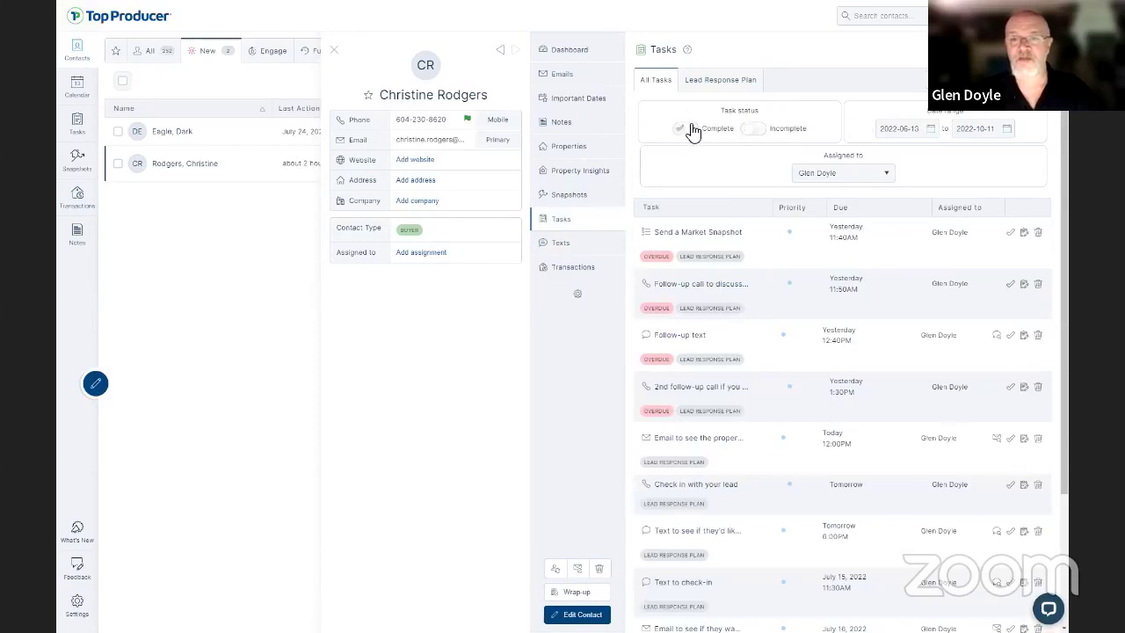
{"action": "left_click", "coordinate": [692, 129]}
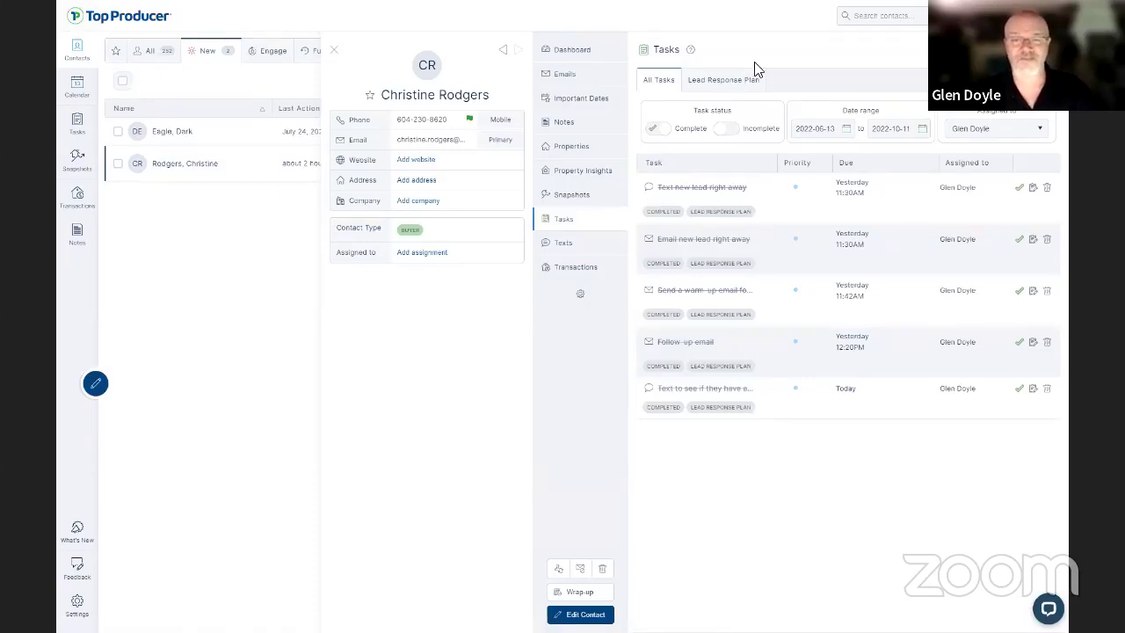
{"action": "left_click", "coordinate": [737, 131]}
{"action": "left_click", "coordinate": [686, 131]}
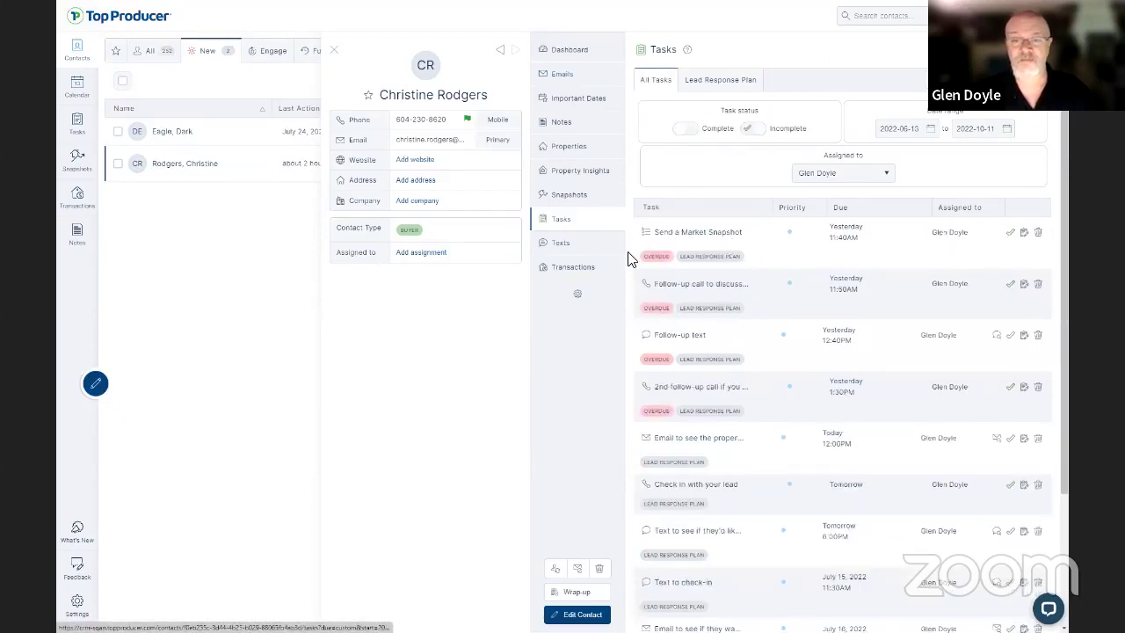
{"action": "left_click", "coordinate": [697, 232]}
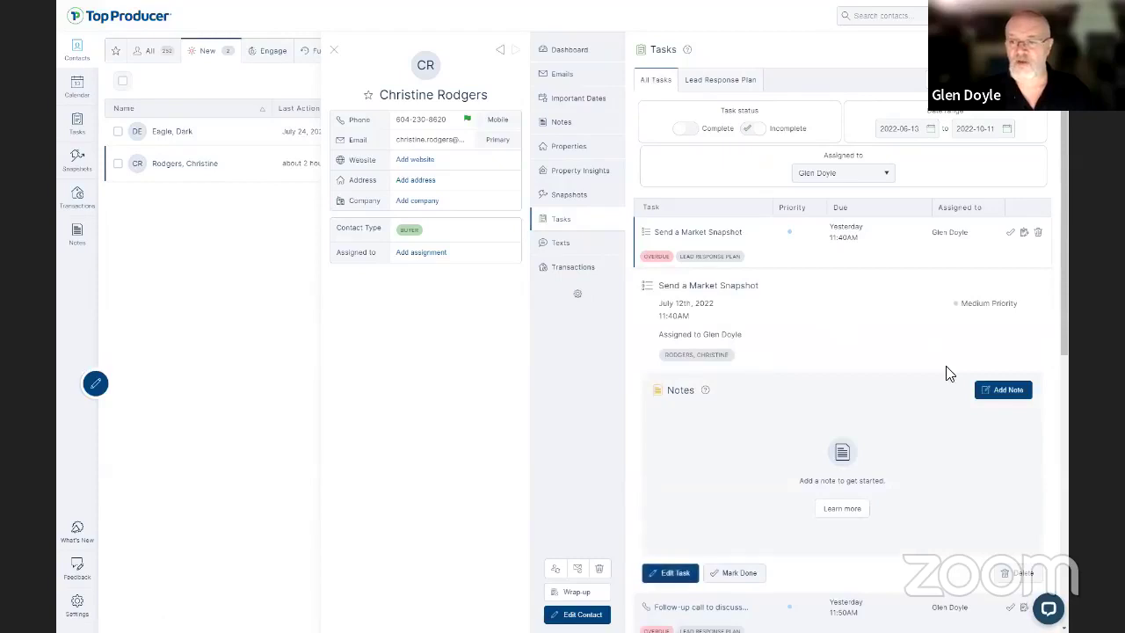
Start a new Market Snapshot for the contact and enter 98230 as the target property's zip code.
{"action": "left_click", "coordinate": [574, 197]}
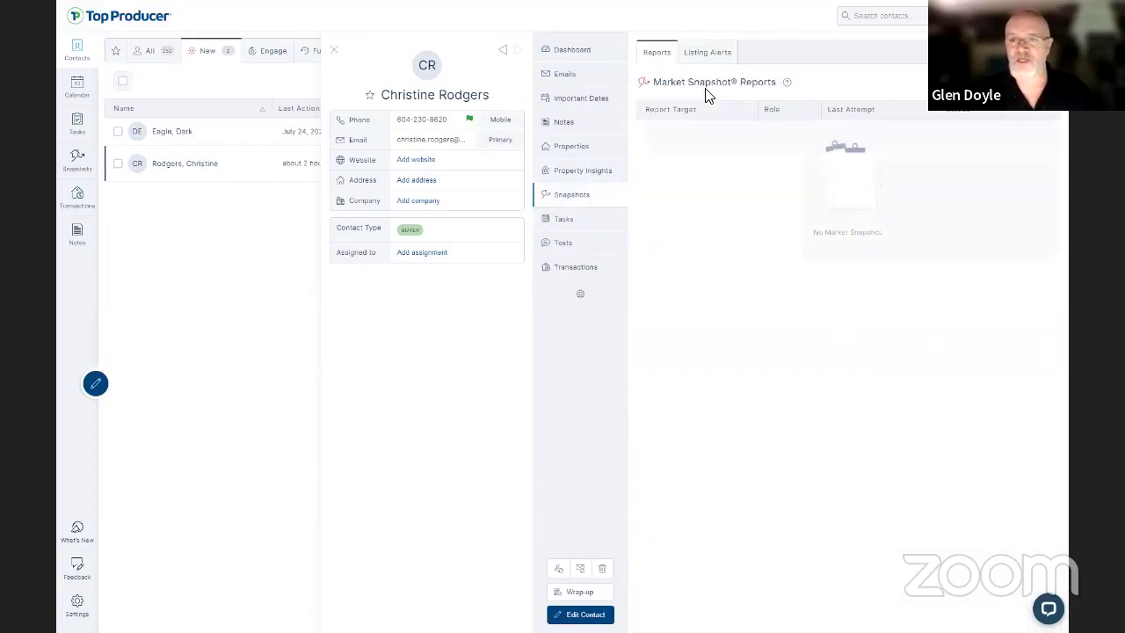
{"action": "left_click", "coordinate": [949, 197]}
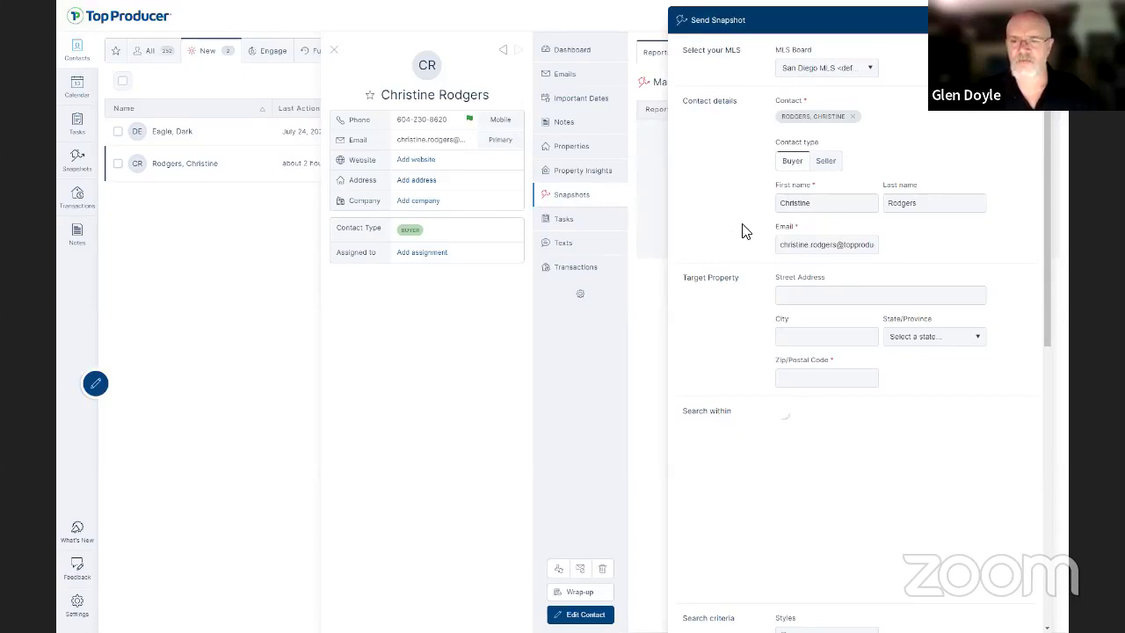
{"action": "left_click", "coordinate": [841, 380]}
{"action": "type", "text": "90232"}
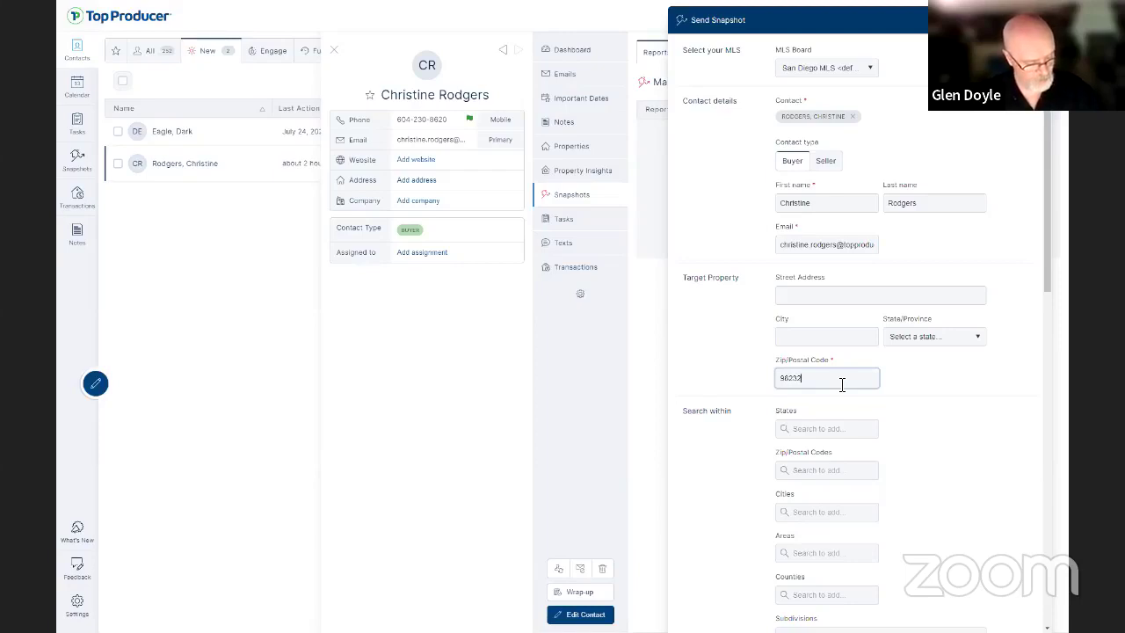
{"action": "key", "text": "BackSpace"}
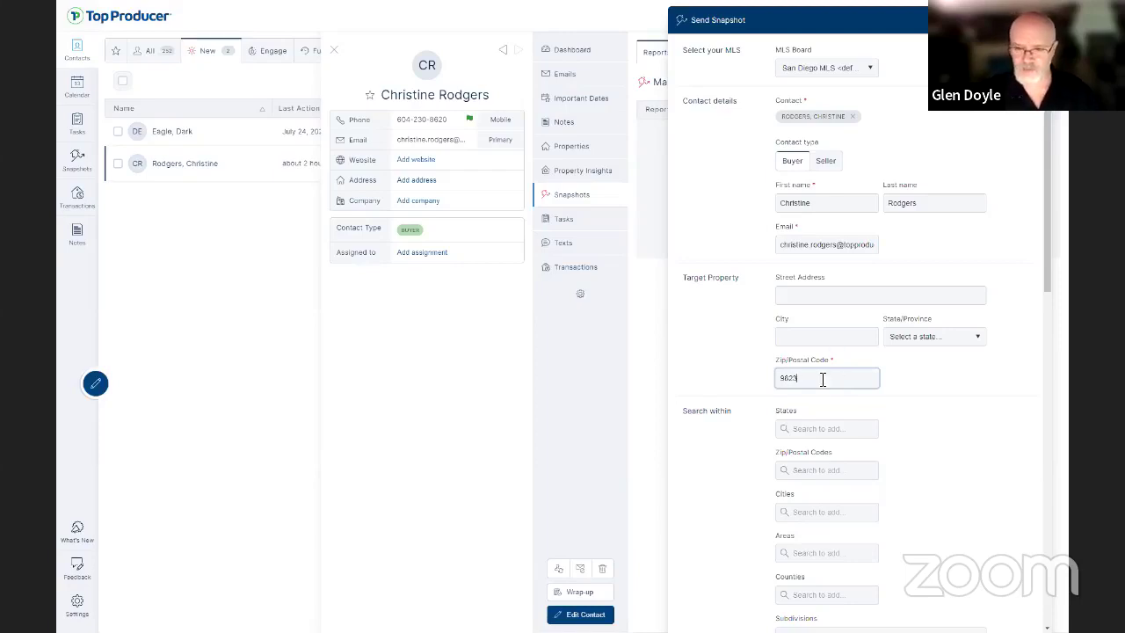
{"action": "type", "text": "0"}
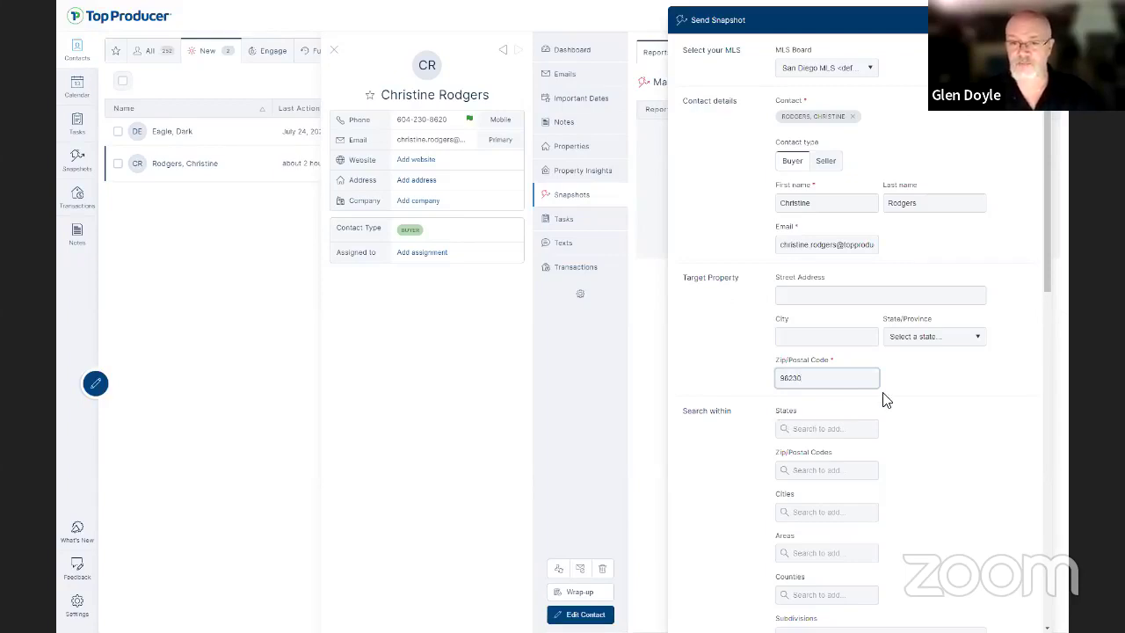
Look over the snapshot's property types, search criteria and report settings, and preview the matching listings.
{"action": "scroll", "coordinate": [886, 400], "scroll_direction": "down", "scroll_amount": 2}
{"action": "scroll", "coordinate": [914, 360], "scroll_direction": "down", "scroll_amount": 3}
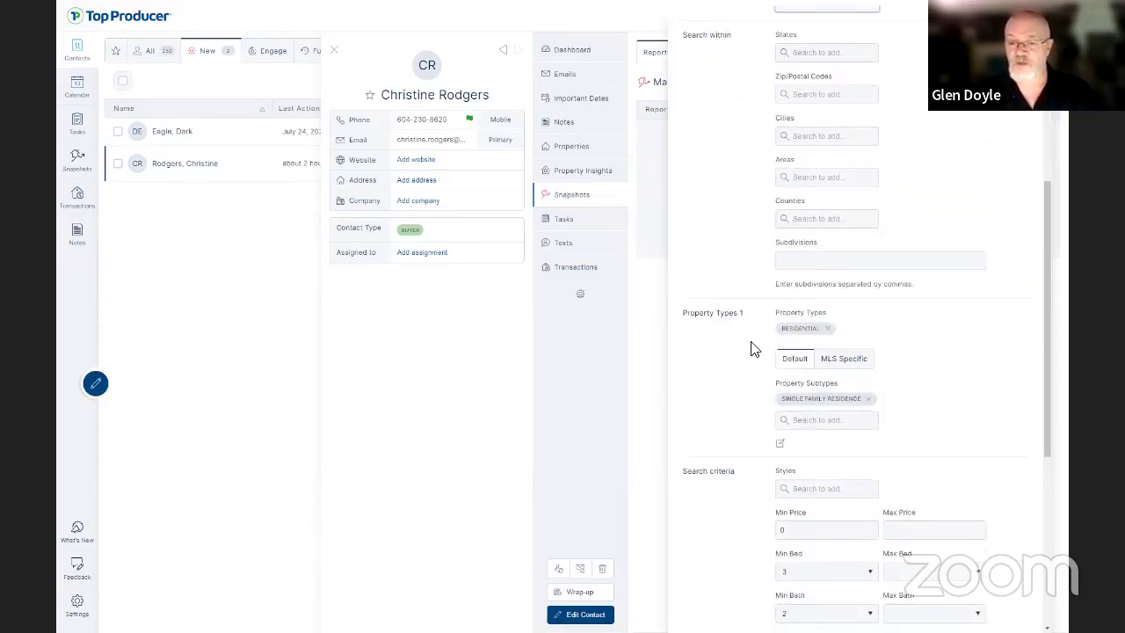
{"action": "scroll", "coordinate": [751, 334], "scroll_direction": "down", "scroll_amount": 3}
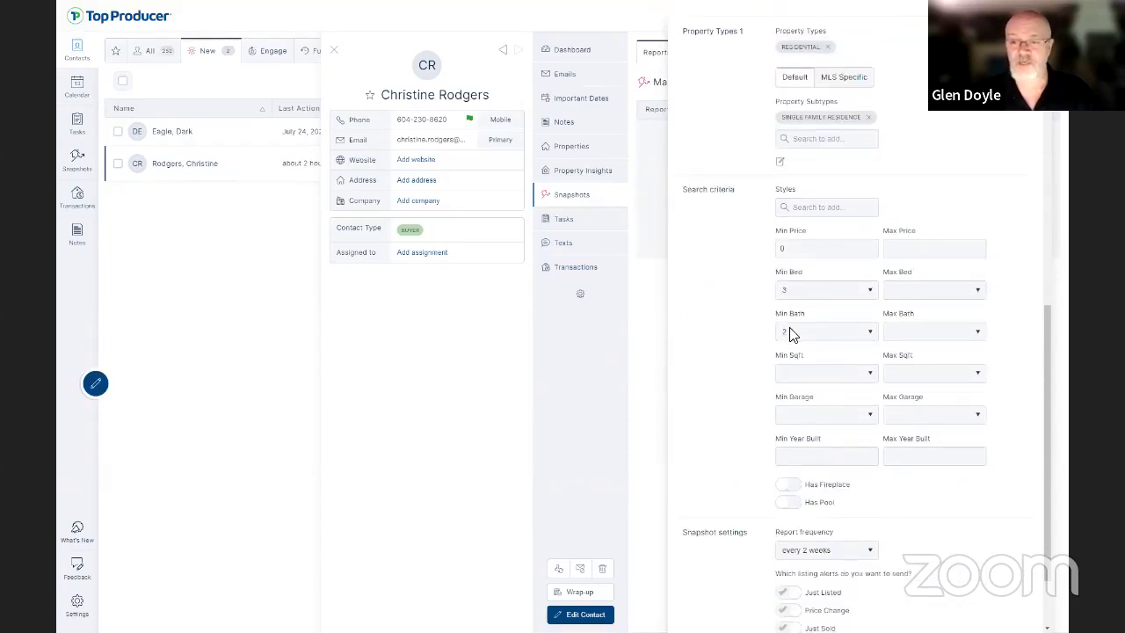
{"action": "scroll", "coordinate": [763, 304], "scroll_direction": "up", "scroll_amount": 1}
{"action": "scroll", "coordinate": [758, 319], "scroll_direction": "up", "scroll_amount": 5}
{"action": "scroll", "coordinate": [758, 319], "scroll_direction": "down", "scroll_amount": 6}
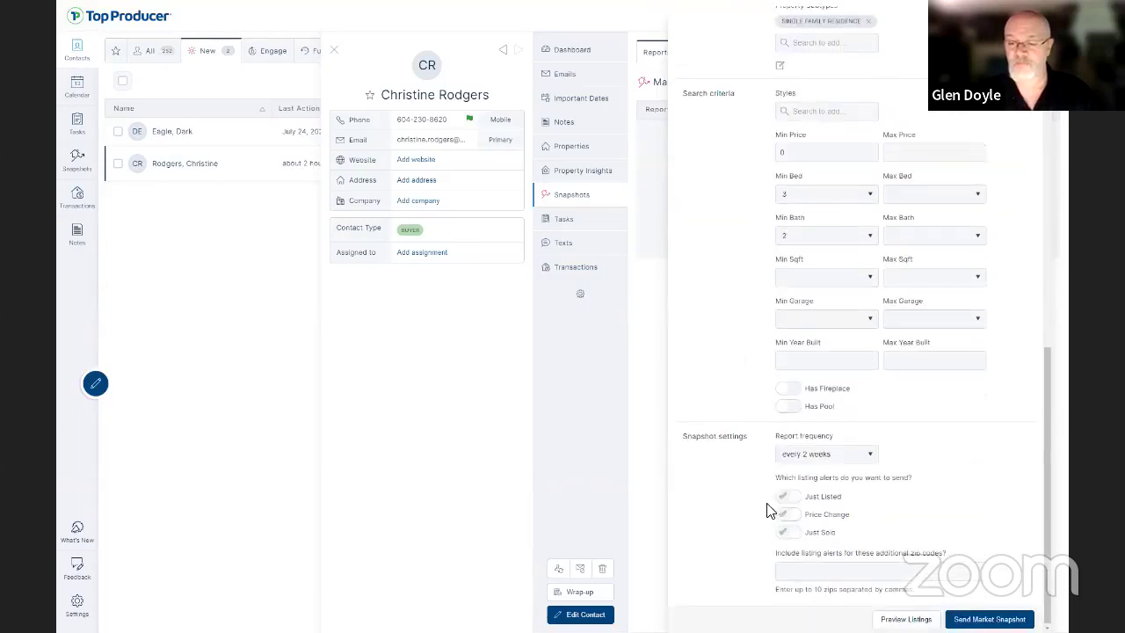
{"action": "left_click", "coordinate": [897, 618]}
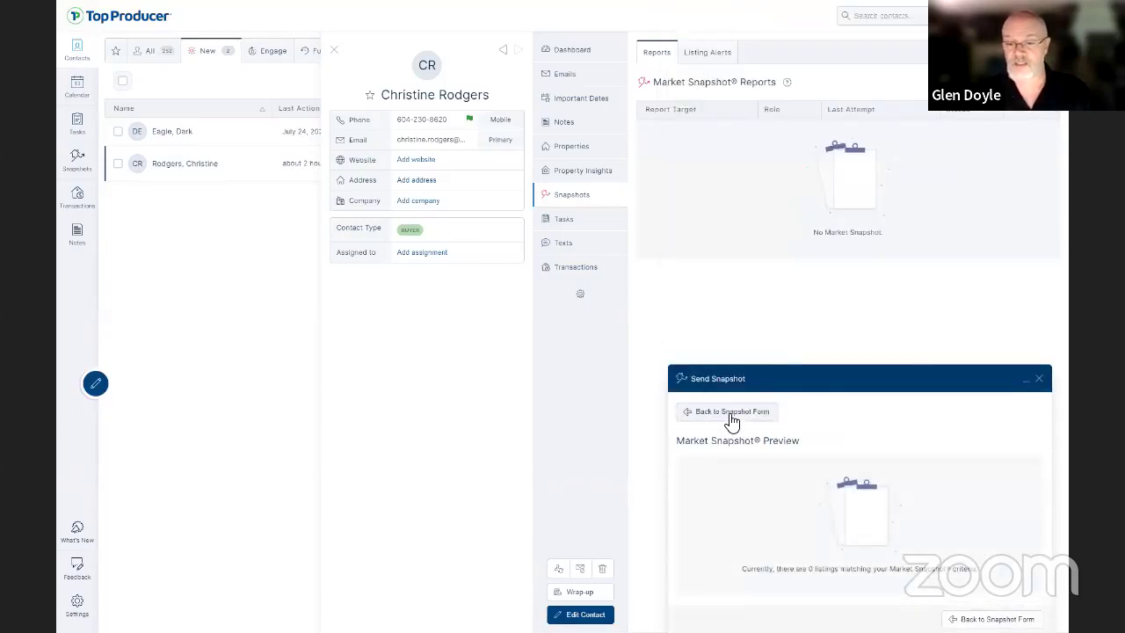
Clear the minimum bed and minimum bath criteria in the snapshot form and preview the listings again.
{"action": "left_click", "coordinate": [732, 413]}
{"action": "scroll", "coordinate": [753, 284], "scroll_direction": "up", "scroll_amount": 3}
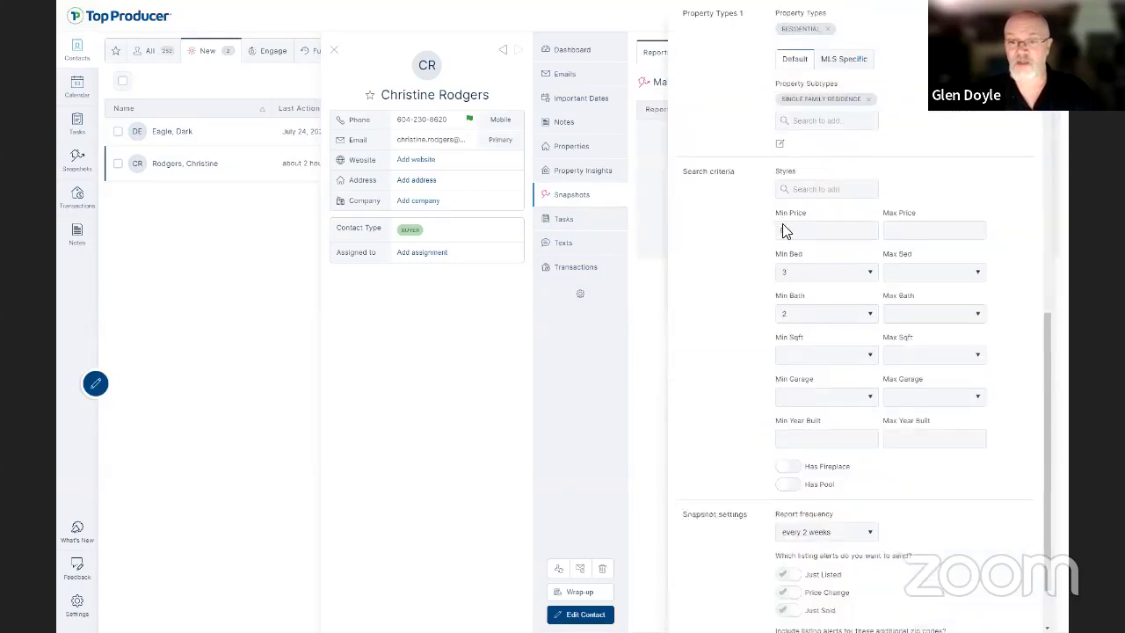
{"action": "left_click", "coordinate": [817, 287]}
{"action": "left_click", "coordinate": [803, 299]}
{"action": "left_click", "coordinate": [805, 330]}
{"action": "left_click", "coordinate": [802, 348]}
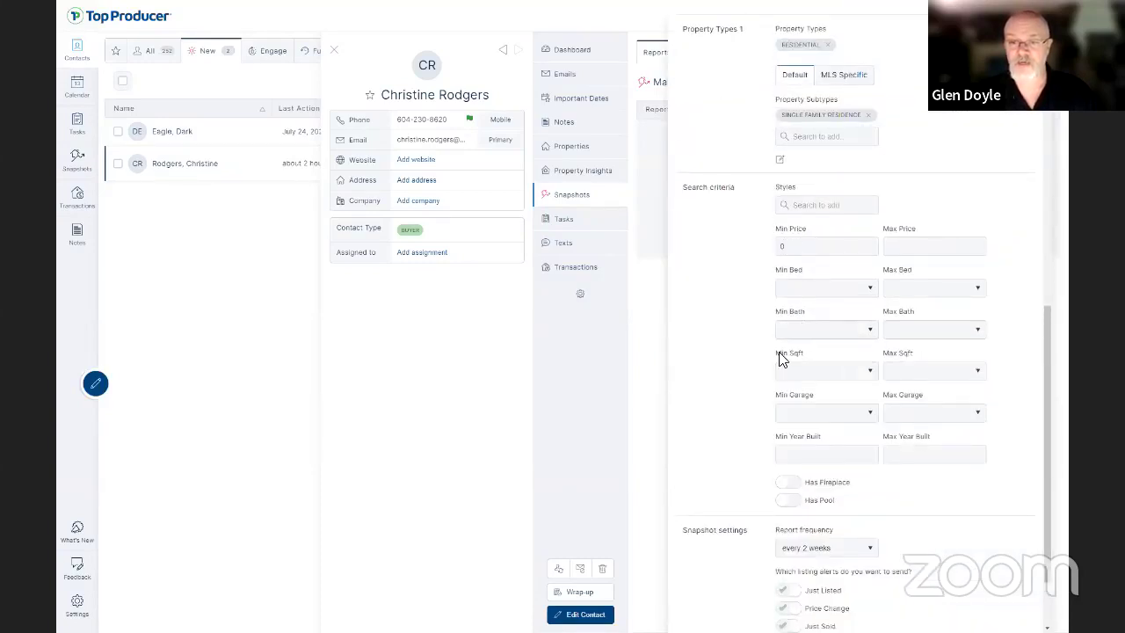
{"action": "scroll", "coordinate": [780, 359], "scroll_direction": "down", "scroll_amount": 3}
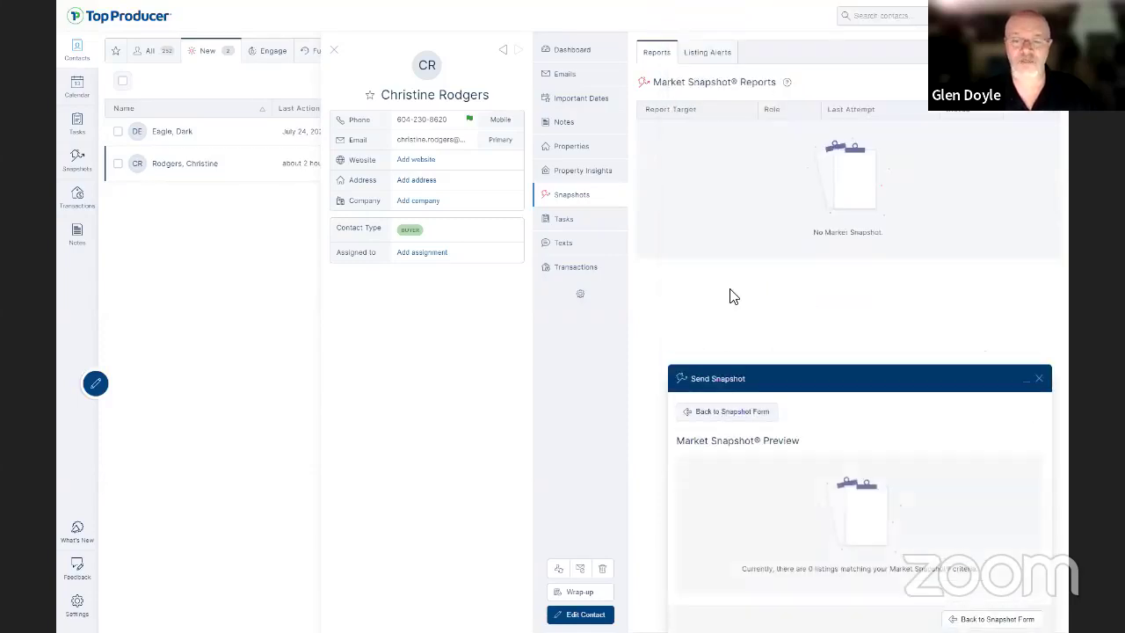
Return to the snapshot form and set the target property's state to Washington.
{"action": "left_click", "coordinate": [708, 409]}
{"action": "scroll", "coordinate": [723, 300], "scroll_direction": "up", "scroll_amount": 5}
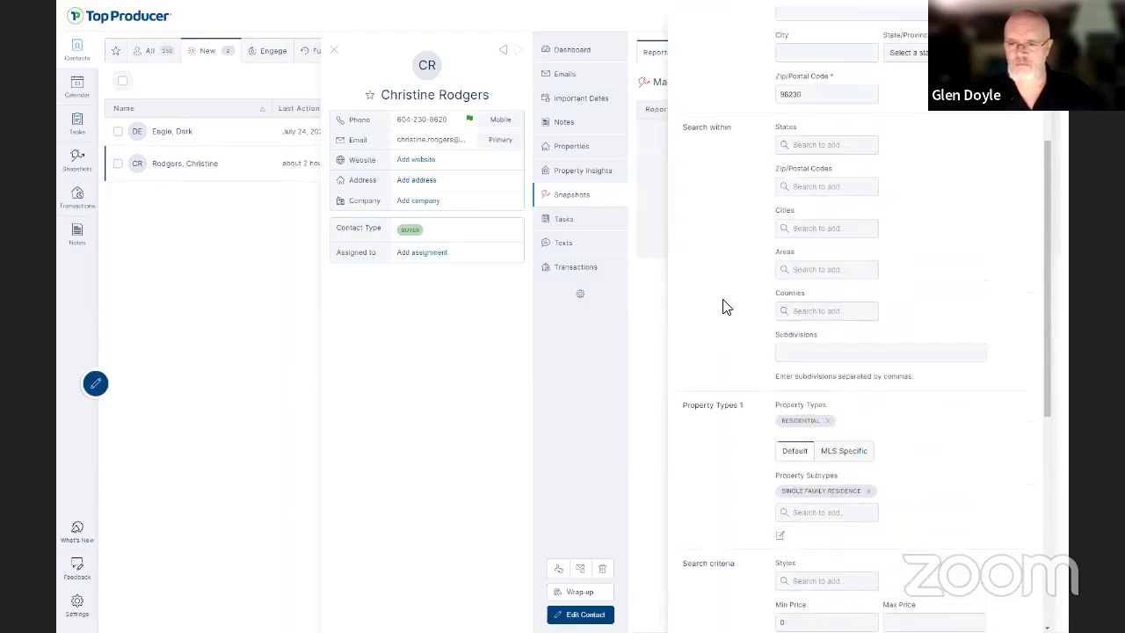
{"action": "scroll", "coordinate": [725, 306], "scroll_direction": "up", "scroll_amount": 3}
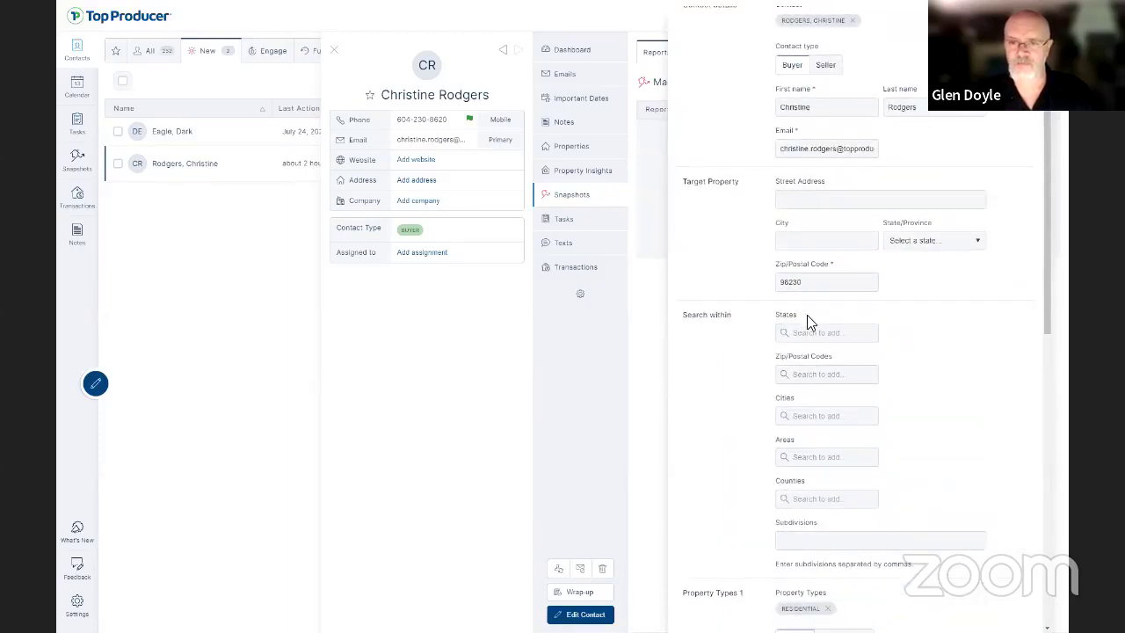
{"action": "left_click", "coordinate": [910, 243]}
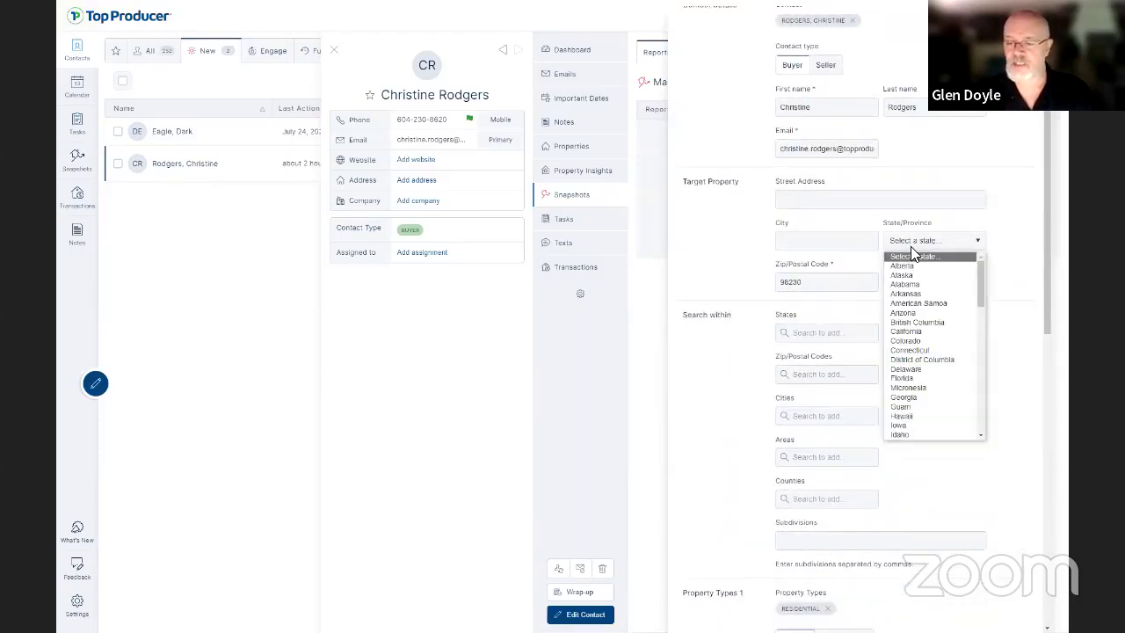
{"action": "key", "text": "w"}
{"action": "left_click", "coordinate": [946, 434]}
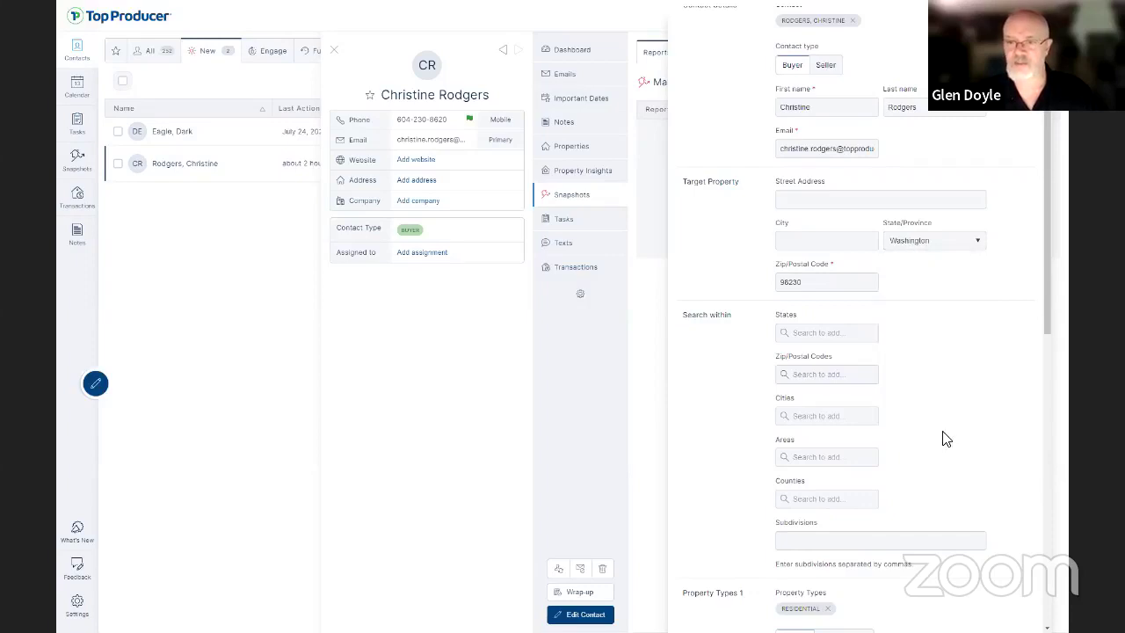
Clear the minimum price in the search criteria and preview the snapshot's listings.
{"action": "scroll", "coordinate": [753, 193], "scroll_direction": "up", "scroll_amount": 3}
{"action": "scroll", "coordinate": [753, 193], "scroll_direction": "down", "scroll_amount": 3}
{"action": "scroll", "coordinate": [753, 193], "scroll_direction": "down", "scroll_amount": 8}
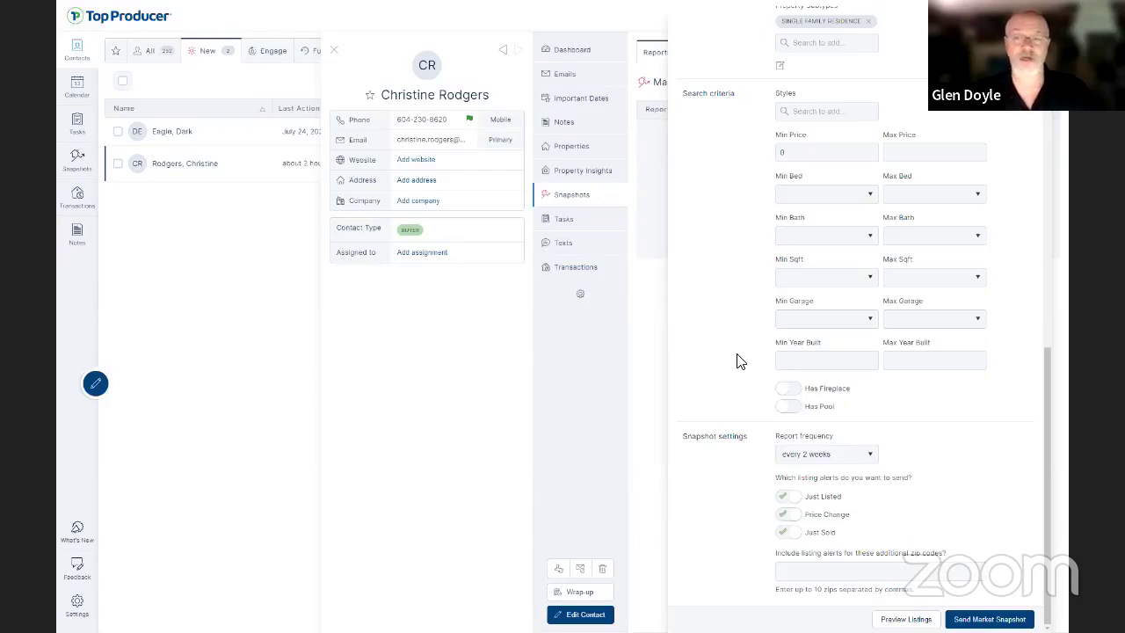
{"action": "left_click", "coordinate": [803, 152]}
{"action": "key", "text": "BackSpace"}
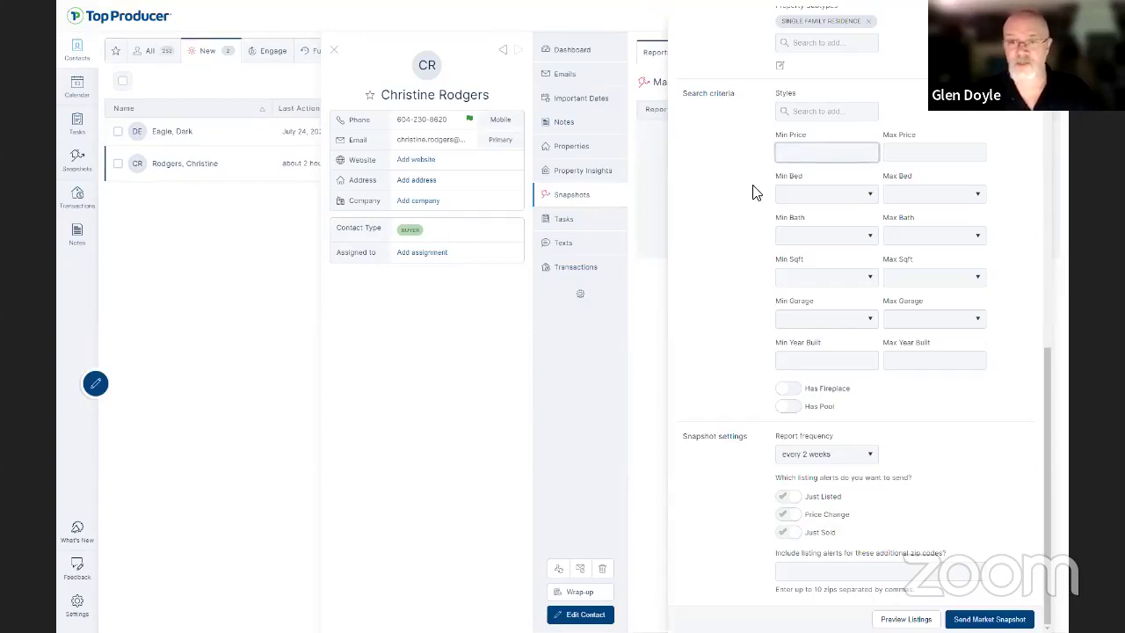
{"action": "left_click", "coordinate": [906, 618]}
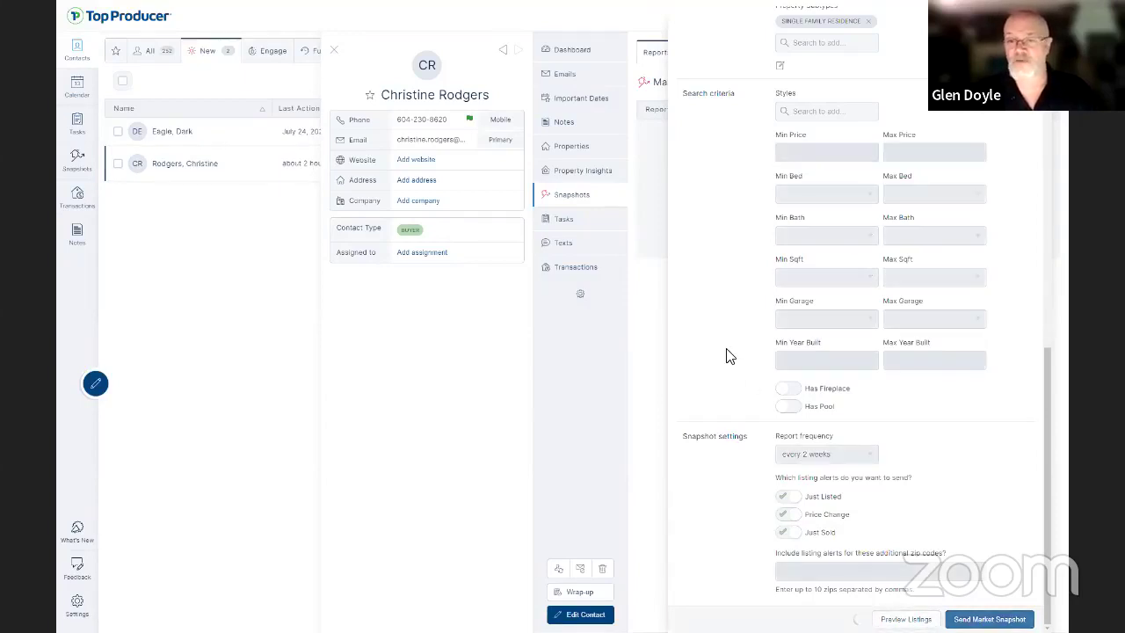
{"action": "left_click", "coordinate": [729, 412]}
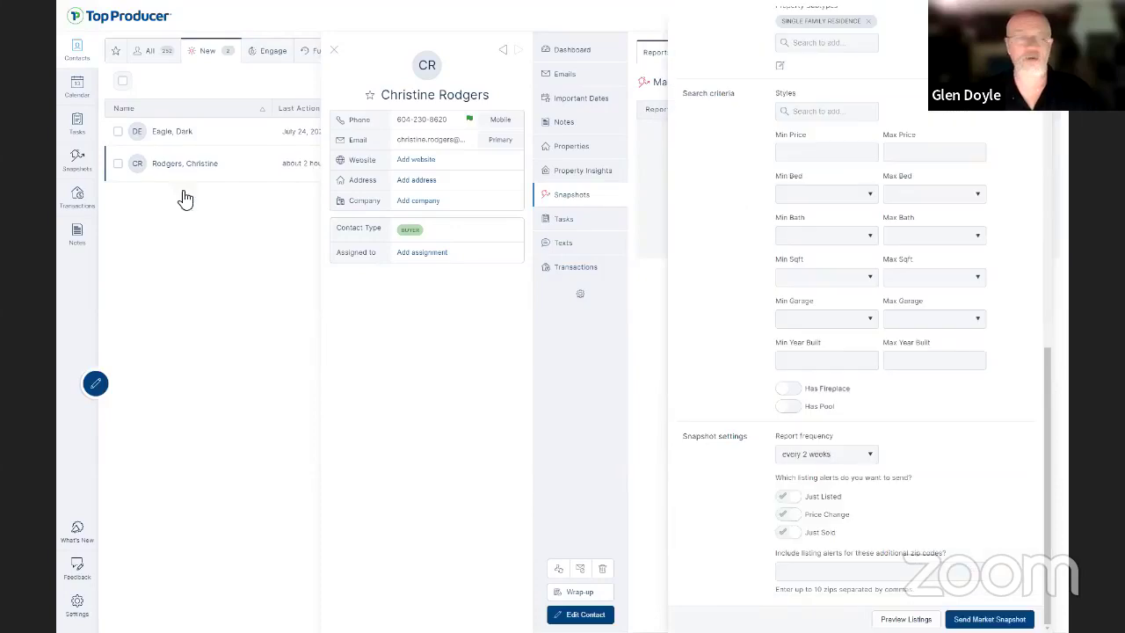
Try adding the target property's zip code, 98230, to the zip codes to search within.
{"action": "scroll", "coordinate": [735, 211], "scroll_direction": "up", "scroll_amount": 5}
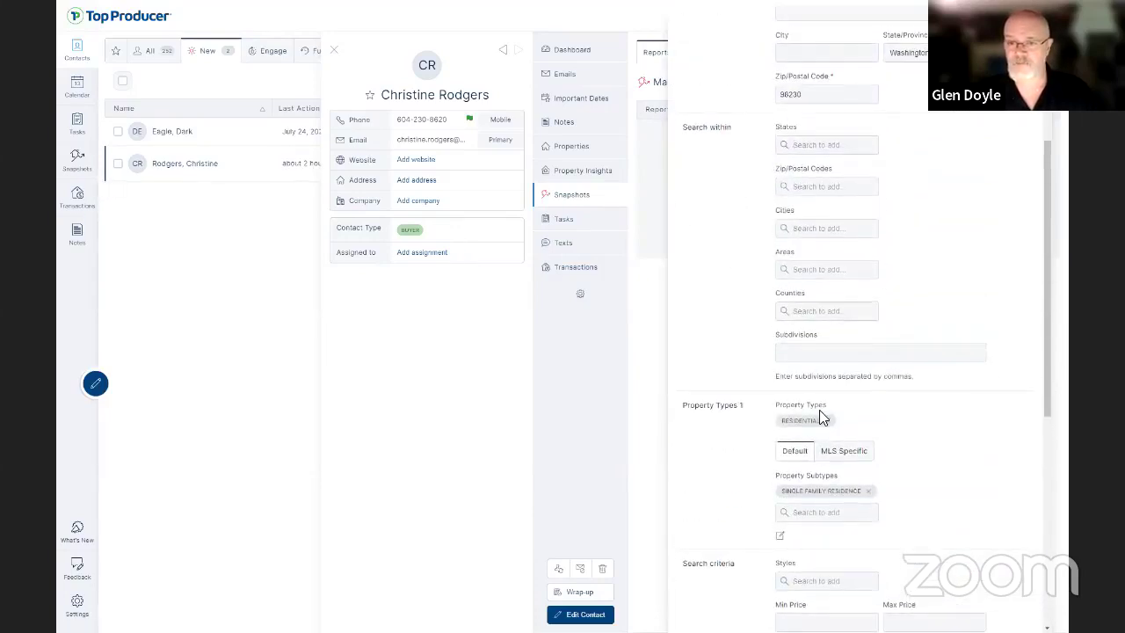
{"action": "scroll", "coordinate": [791, 123], "scroll_direction": "up", "scroll_amount": 2}
{"action": "left_click_drag", "start_coordinate": [821, 186], "coordinate": [726, 195]}
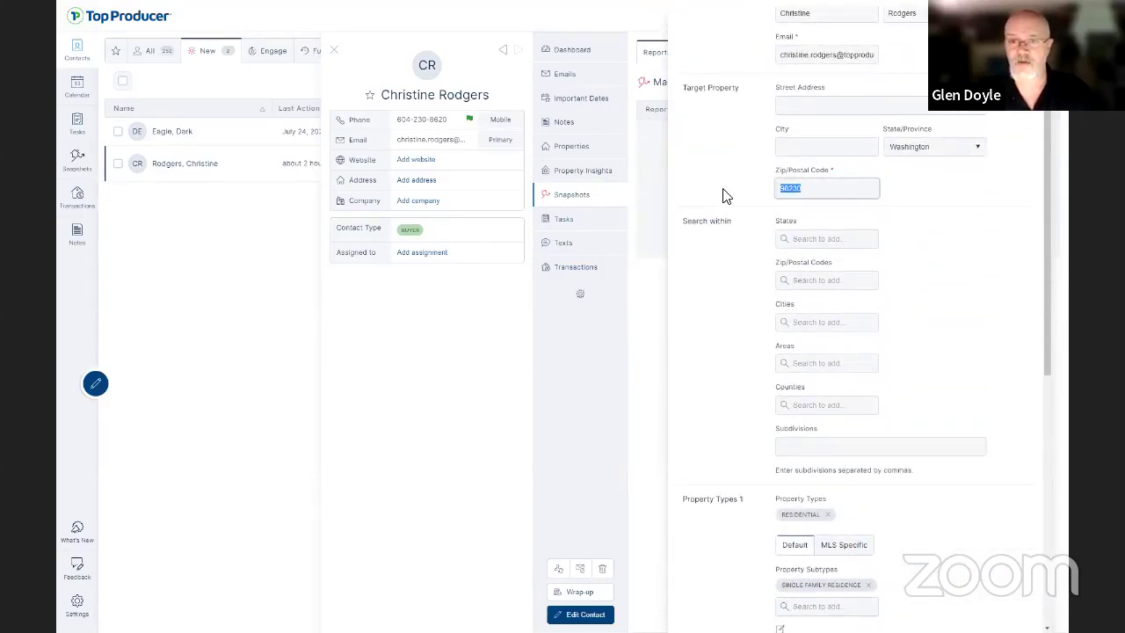
{"action": "key", "text": "ctrl+c"}
{"action": "key", "text": "Tab"}
{"action": "key", "text": "Tab"}
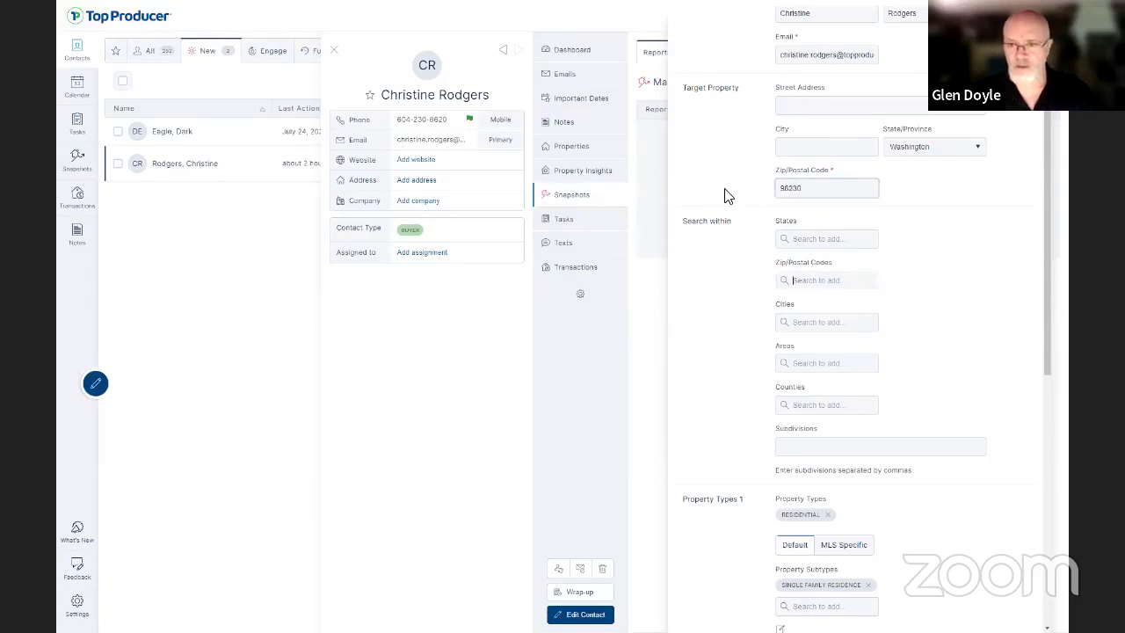
{"action": "key", "text": "ctrl+v"}
{"action": "left_click_drag", "start_coordinate": [831, 279], "coordinate": [667, 294]}
{"action": "key", "text": "BackSpace"}
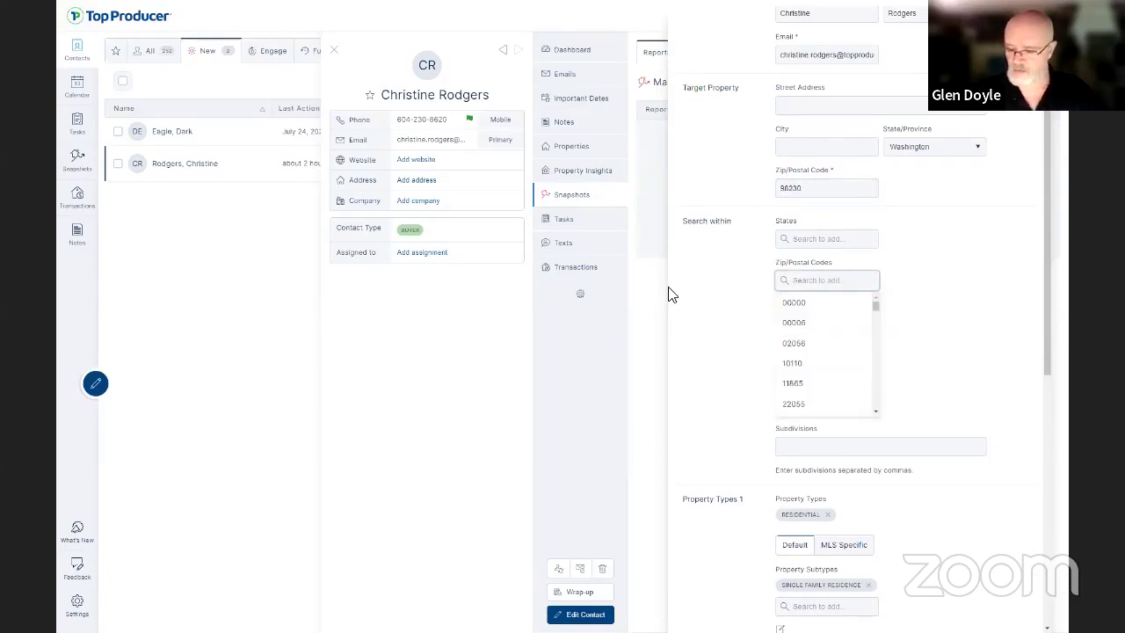
Search the available zip codes for 98, add 92398 to the search area and preview the listings.
{"action": "type", "text": "98"}
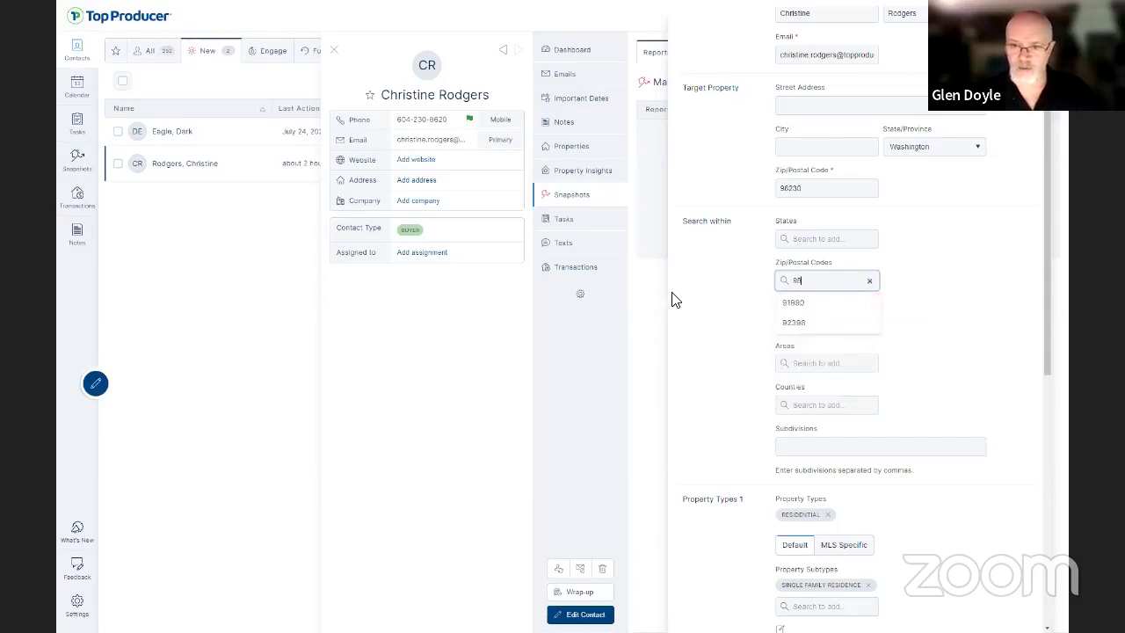
{"action": "left_click", "coordinate": [794, 322]}
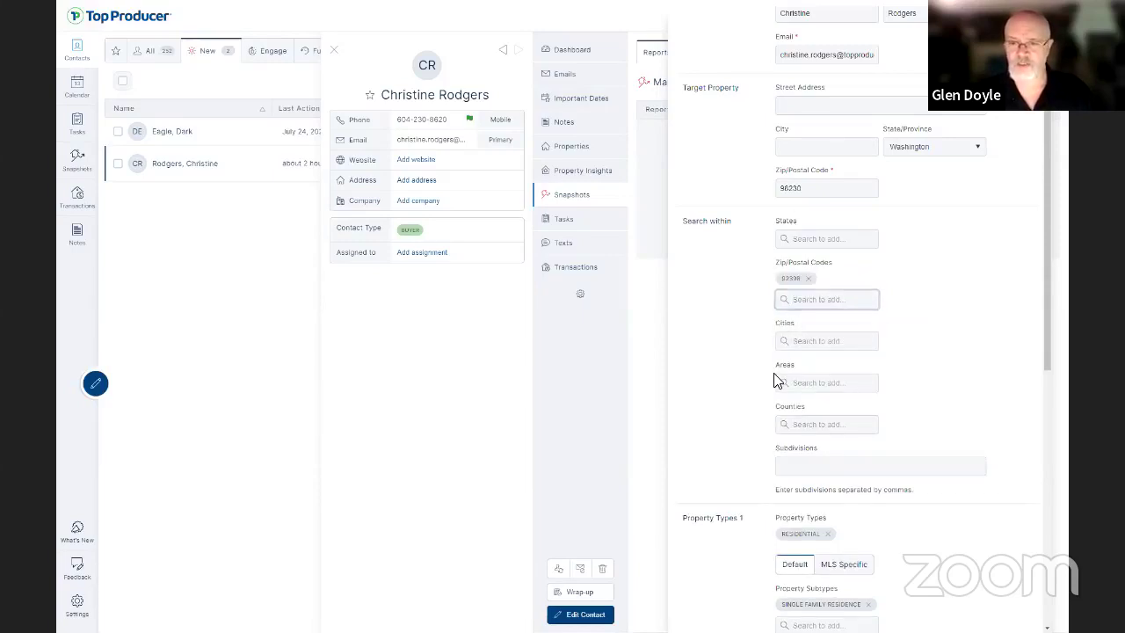
{"action": "scroll", "coordinate": [773, 379], "scroll_direction": "down", "scroll_amount": 7}
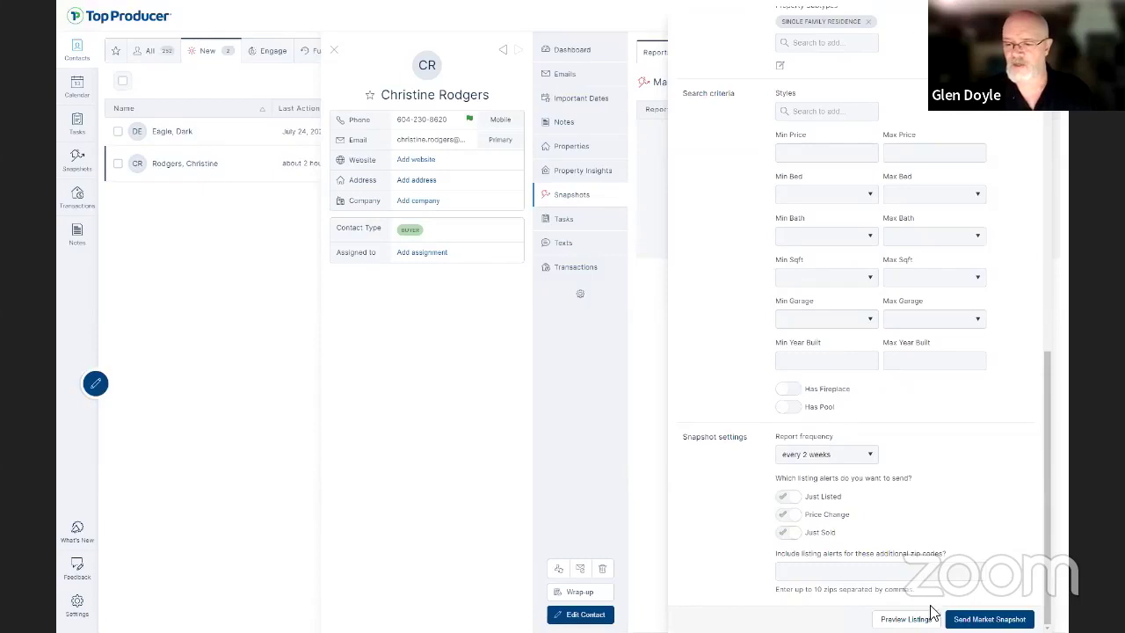
{"action": "left_click", "coordinate": [906, 618]}
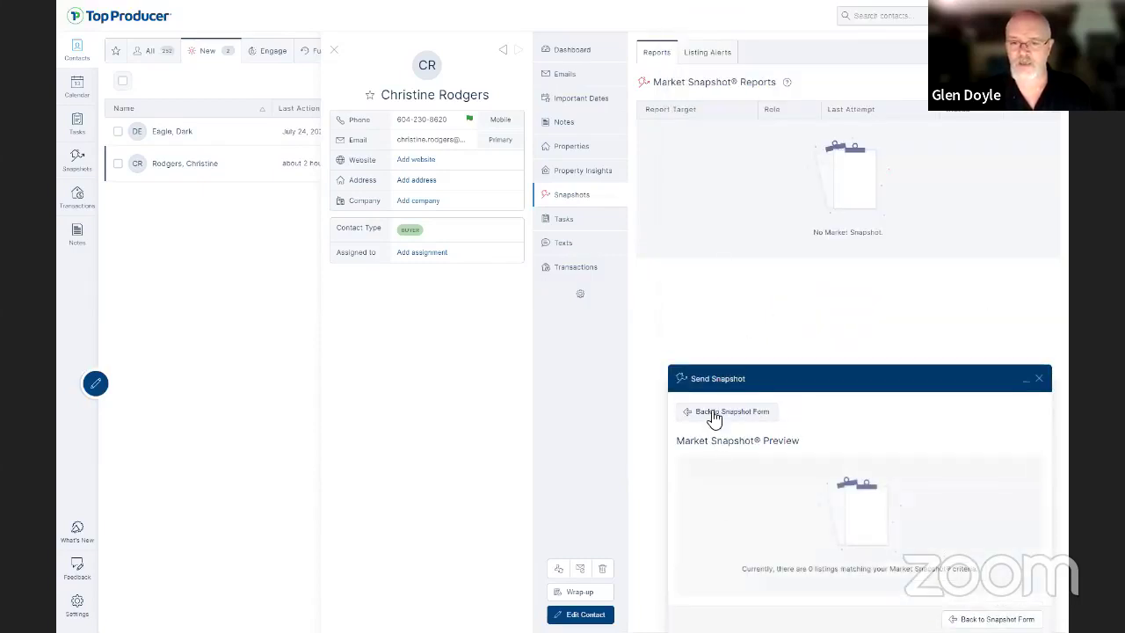
Return to the snapshot form, close it without sending and open the account settings.
{"action": "left_click", "coordinate": [714, 412]}
{"action": "scroll", "coordinate": [728, 290], "scroll_direction": "up", "scroll_amount": 10}
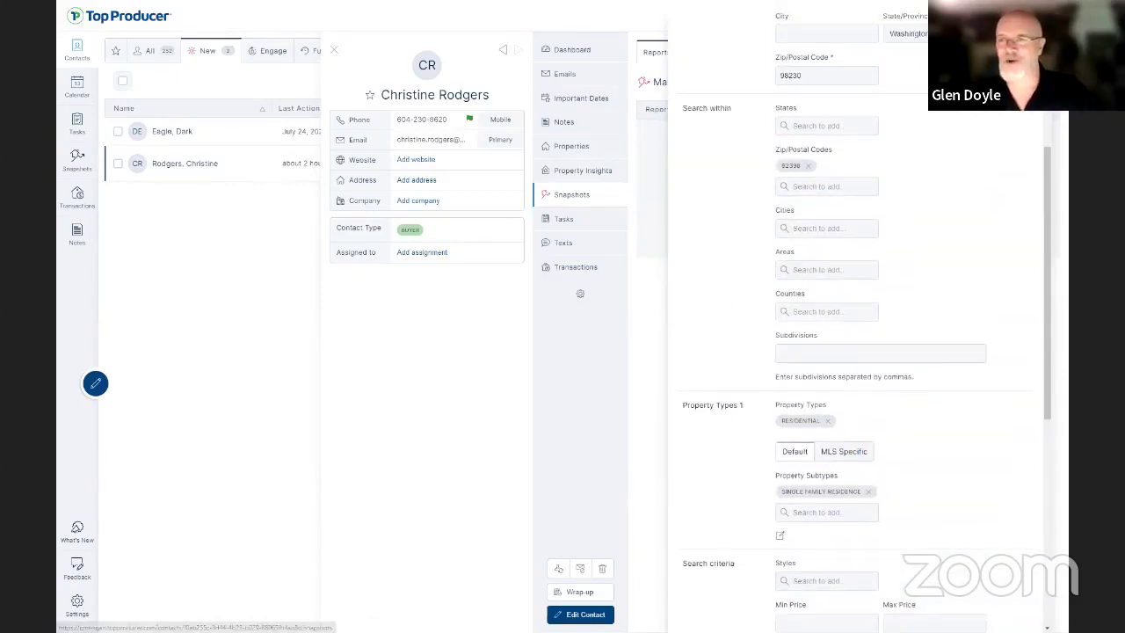
{"action": "scroll", "coordinate": [826, 185], "scroll_direction": "up", "scroll_amount": 6}
{"action": "left_click", "coordinate": [219, 329]}
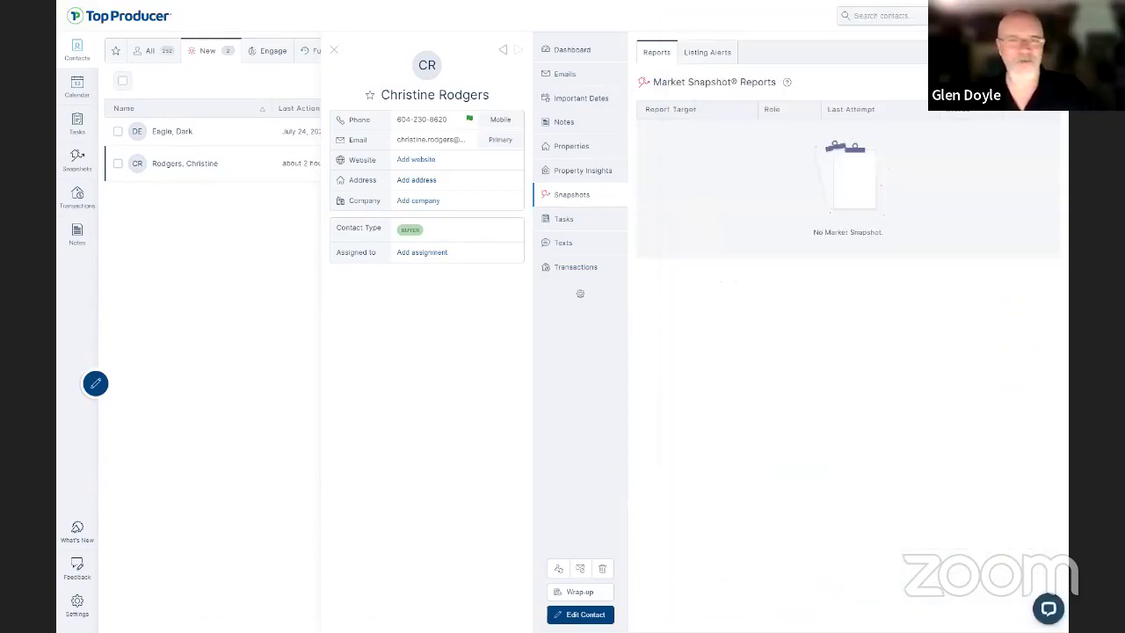
{"action": "left_click", "coordinate": [78, 604]}
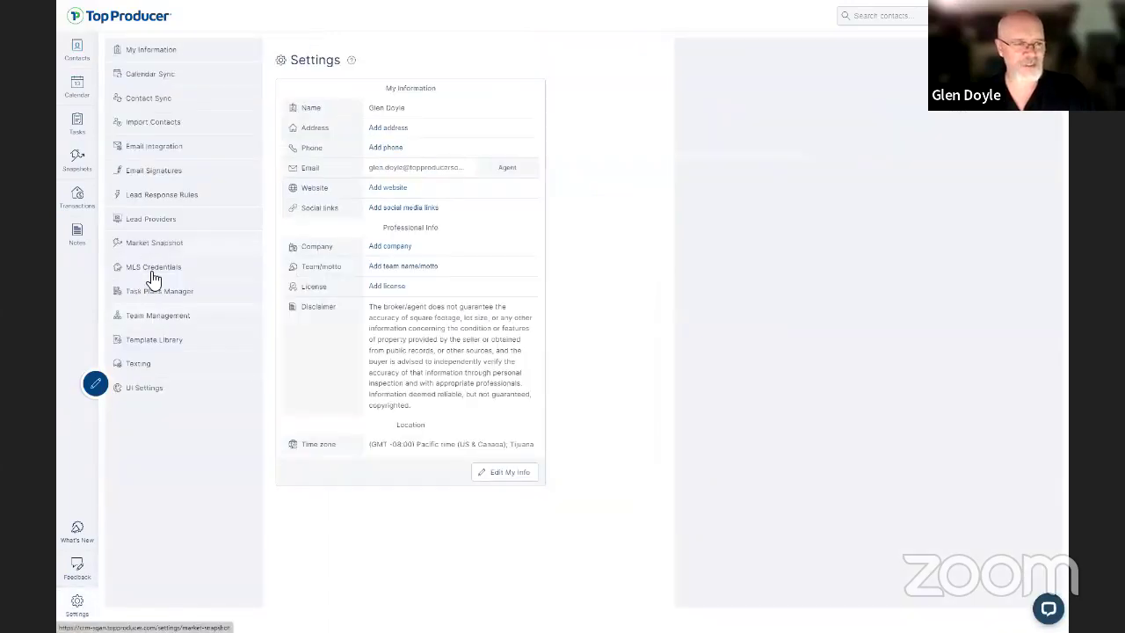
Re-enter the password in the Northwest Multiple Listing Service MLS credentials, save them and decline storing the password in the browser.
{"action": "left_click", "coordinate": [152, 271]}
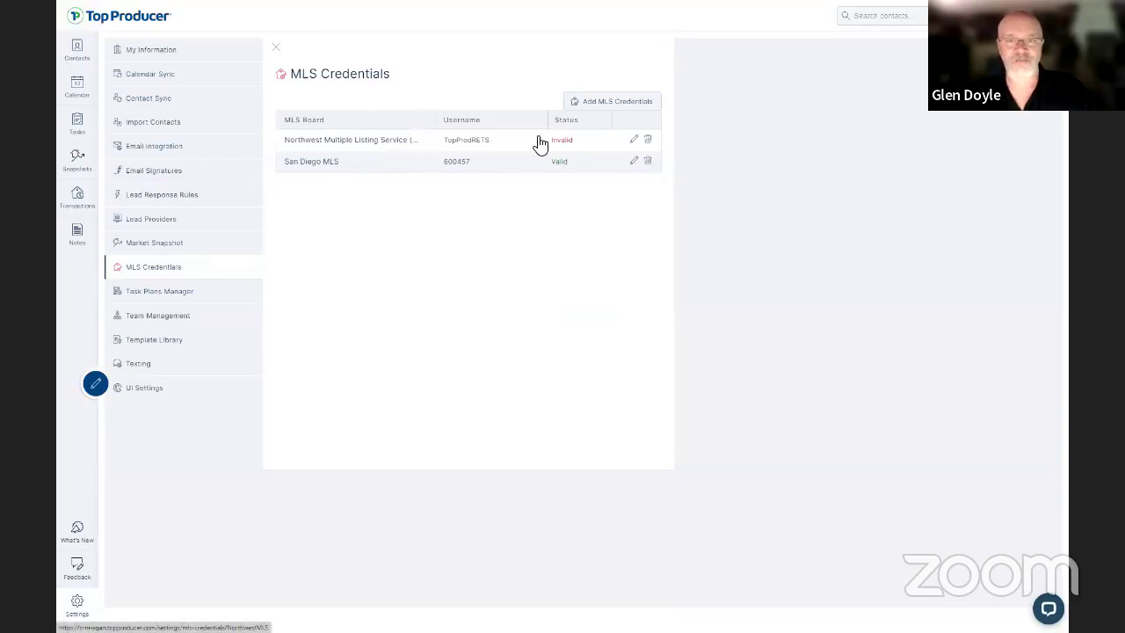
{"action": "left_click", "coordinate": [634, 139]}
{"action": "left_click", "coordinate": [702, 403]}
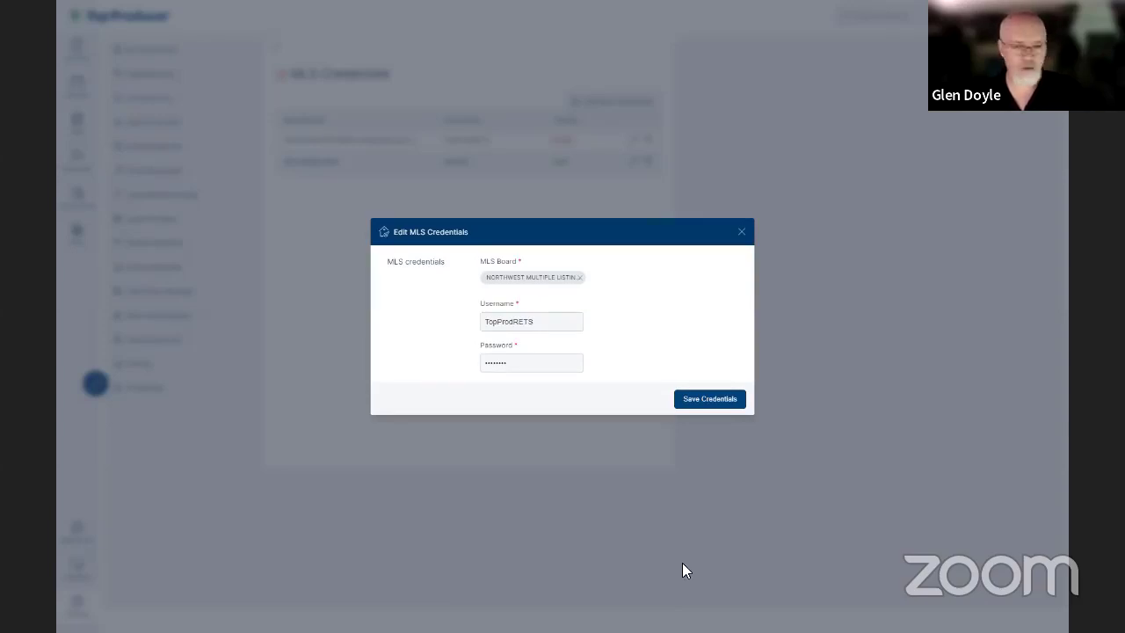
{"action": "left_click_drag", "start_coordinate": [499, 369], "coordinate": [462, 367]}
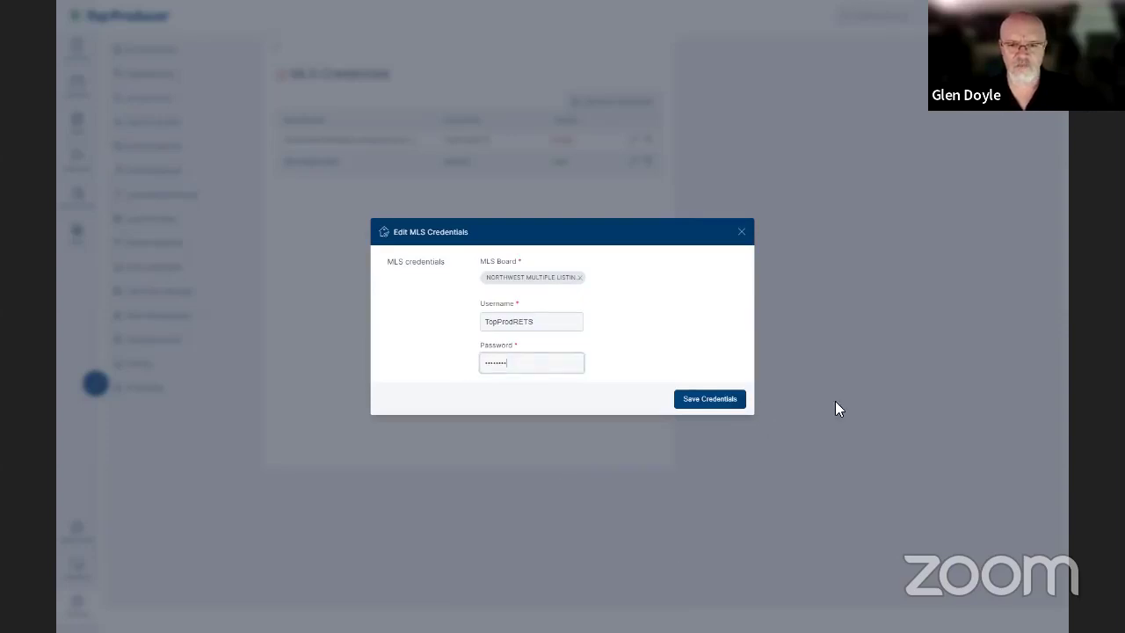
{"action": "left_click", "coordinate": [733, 398]}
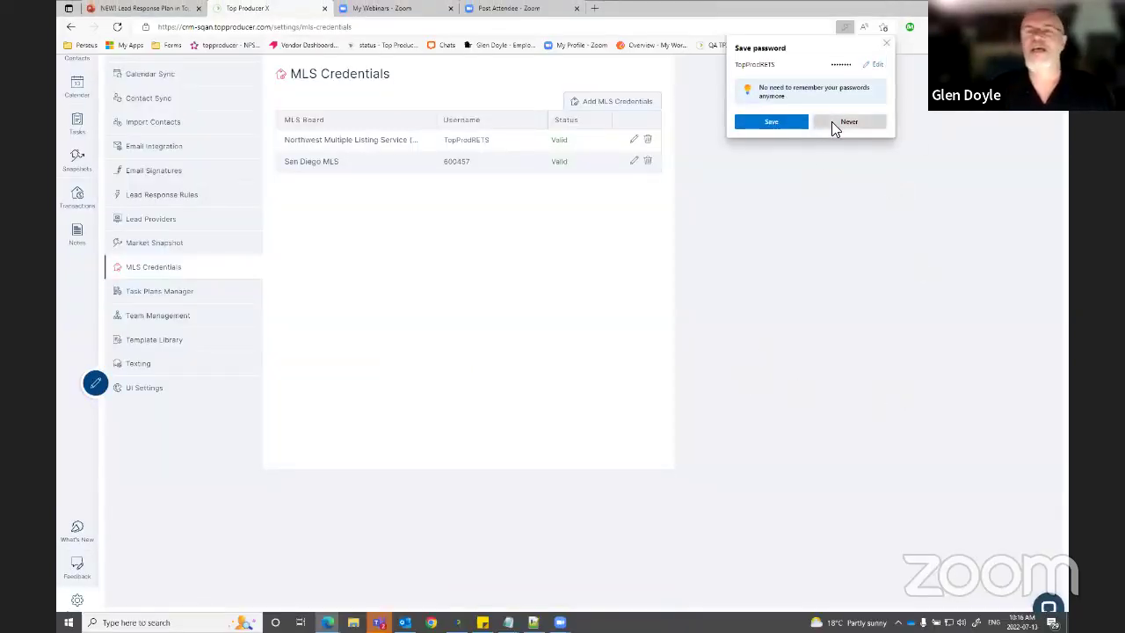
{"action": "left_click", "coordinate": [833, 122]}
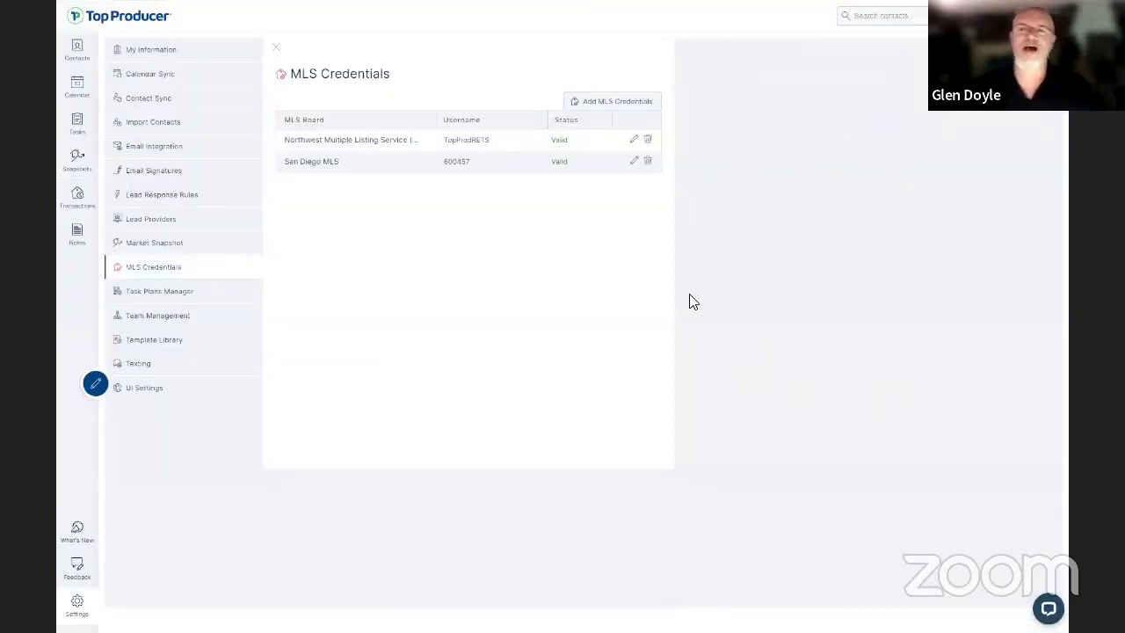
Open the new buyer lead, start a Market Snapshot with target property zip code 98116 and preview its listings.
{"action": "left_click", "coordinate": [76, 52]}
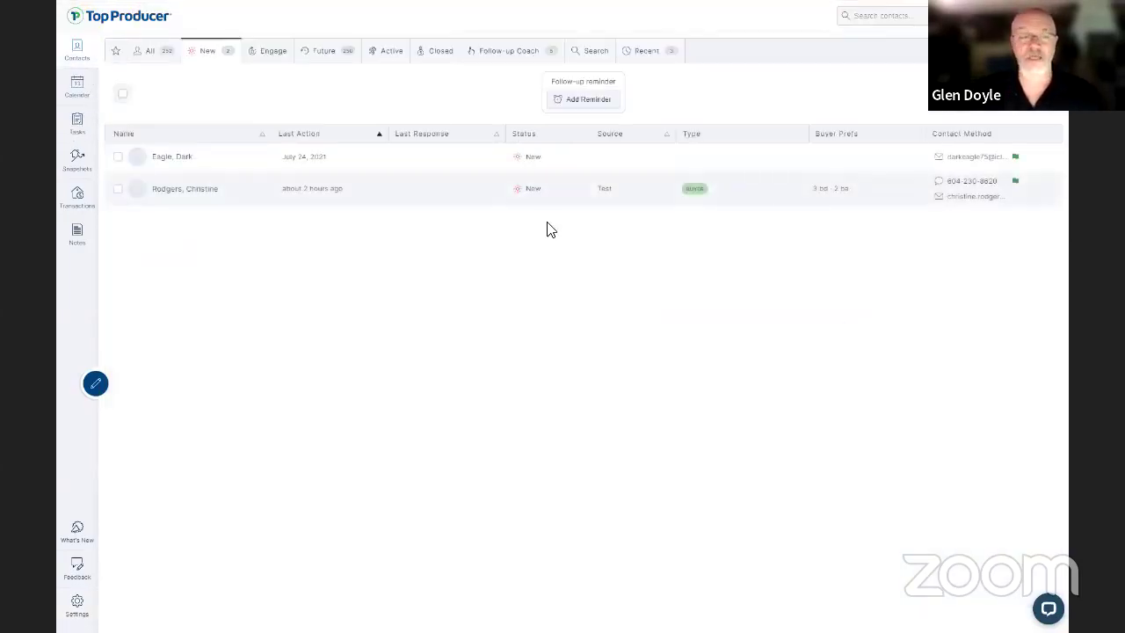
{"action": "left_click", "coordinate": [147, 190]}
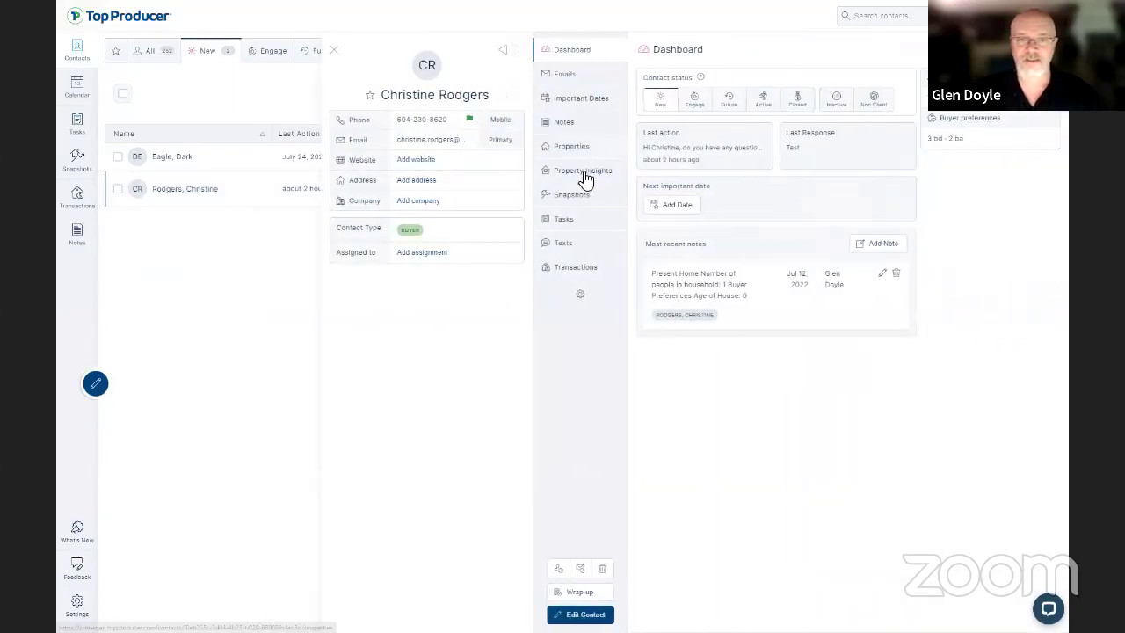
{"action": "left_click", "coordinate": [578, 195]}
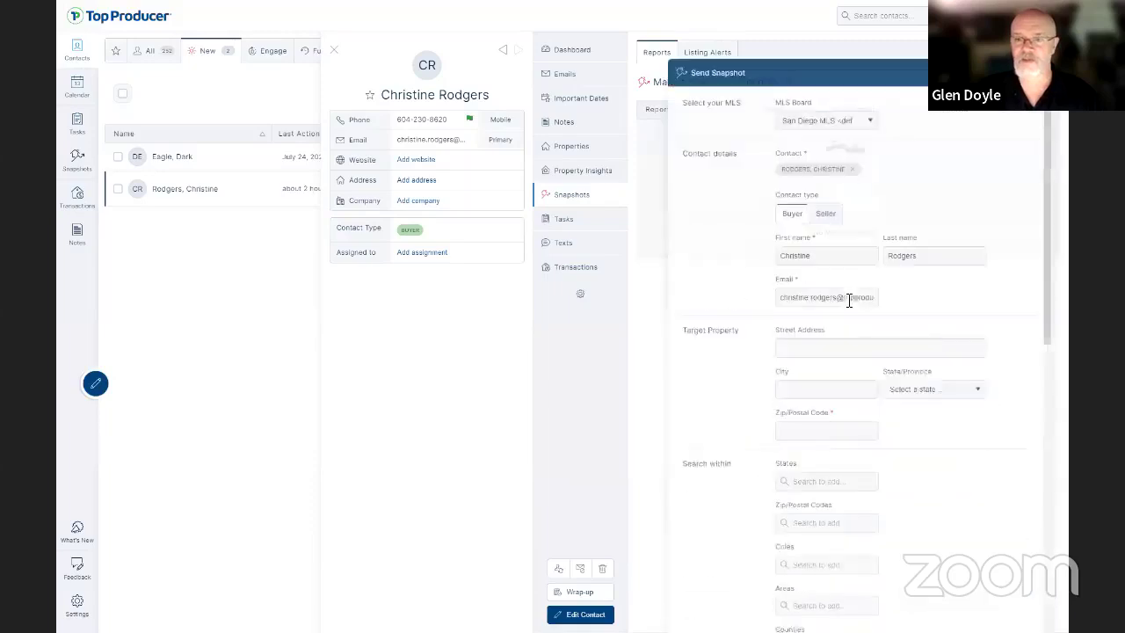
{"action": "left_click", "coordinate": [787, 361]}
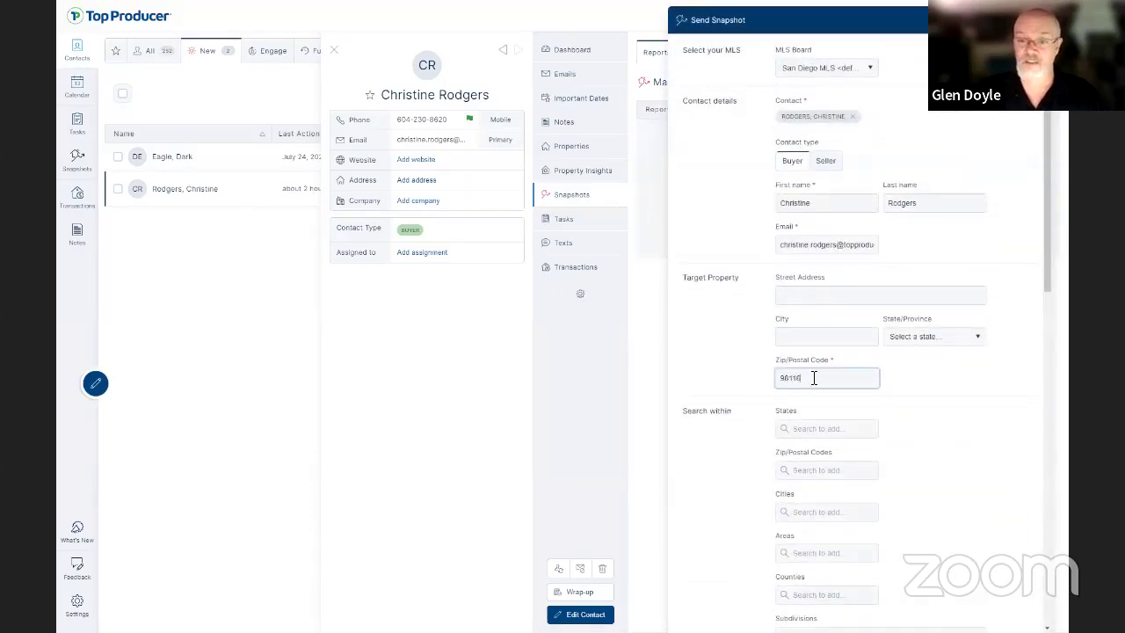
{"action": "scroll", "coordinate": [773, 387], "scroll_direction": "down", "scroll_amount": 10}
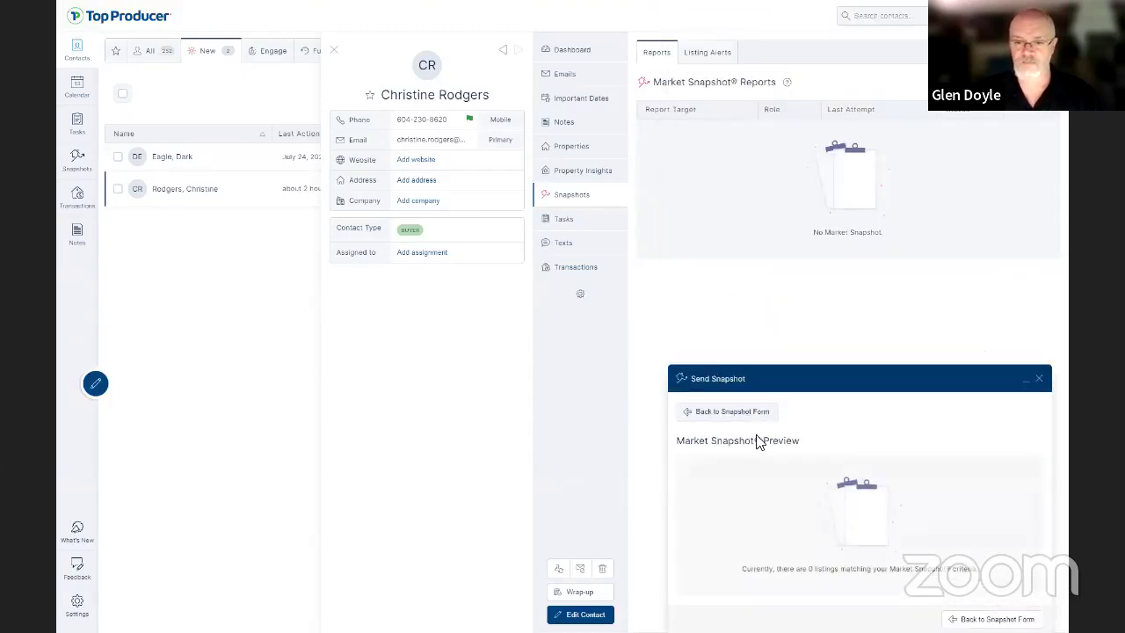
Return to the snapshot form and clear the minimum bath, minimum bed and minimum price criteria.
{"action": "left_click", "coordinate": [762, 413]}
{"action": "left_click", "coordinate": [775, 235]}
{"action": "left_click", "coordinate": [789, 238]}
{"action": "left_click", "coordinate": [796, 195]}
{"action": "left_click", "coordinate": [797, 208]}
{"action": "double_click", "coordinate": [815, 151]}
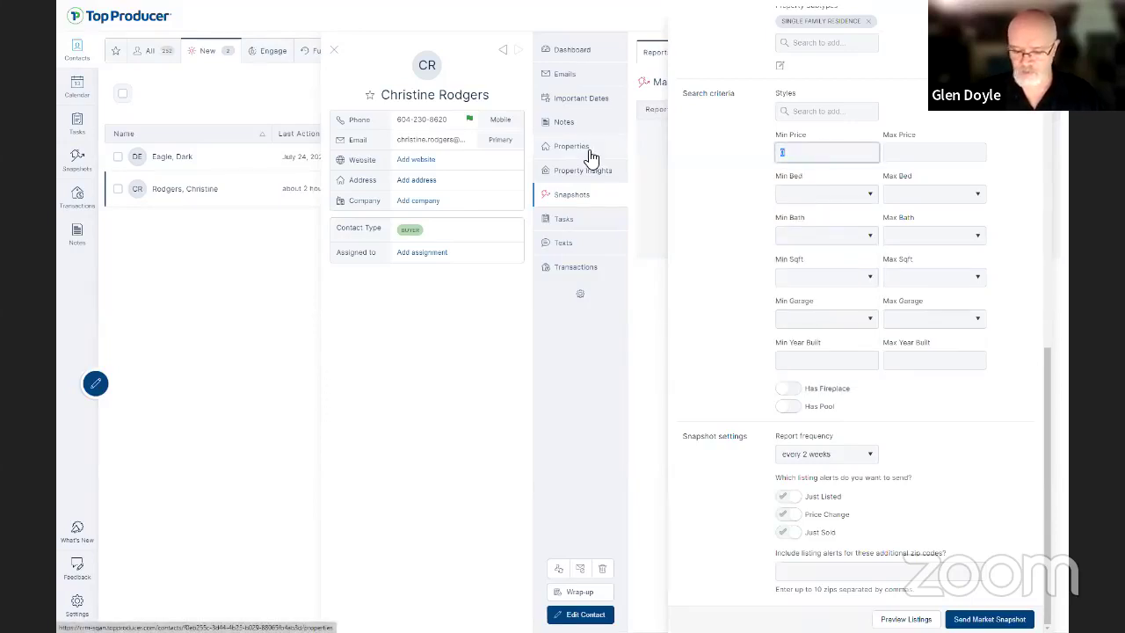
Try adding the target property's zip code, 98116, to the zip codes to search within.
{"action": "scroll", "coordinate": [869, 193], "scroll_direction": "up", "scroll_amount": 5}
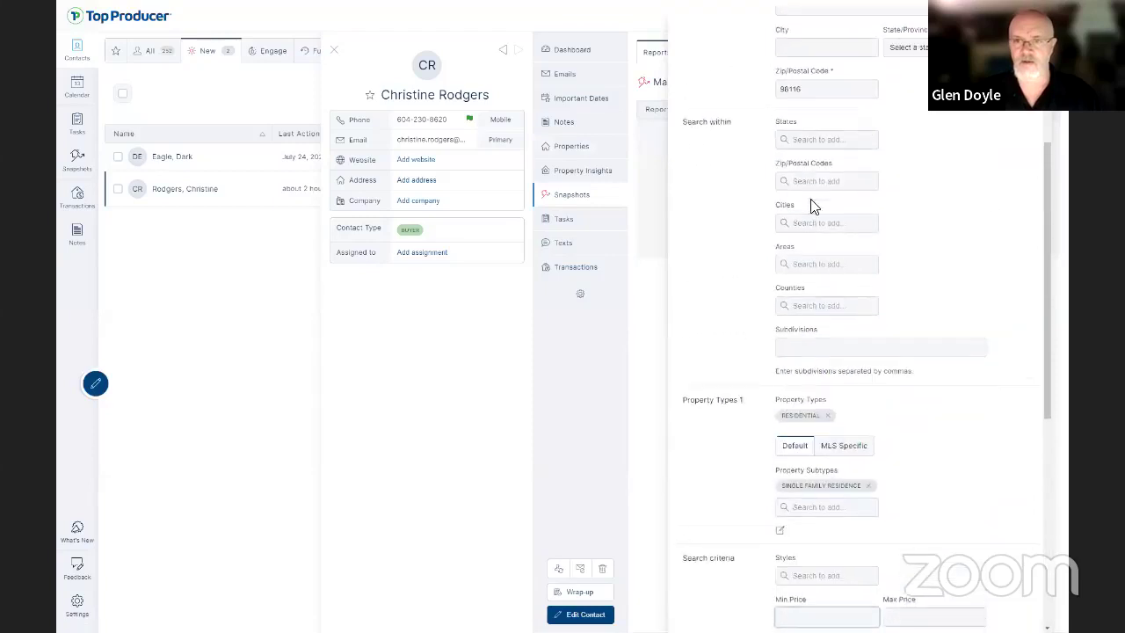
{"action": "scroll", "coordinate": [723, 194], "scroll_direction": "up", "scroll_amount": 2}
{"action": "left_click_drag", "start_coordinate": [813, 188], "coordinate": [753, 188]}
{"action": "key", "text": "ctrl+c"}
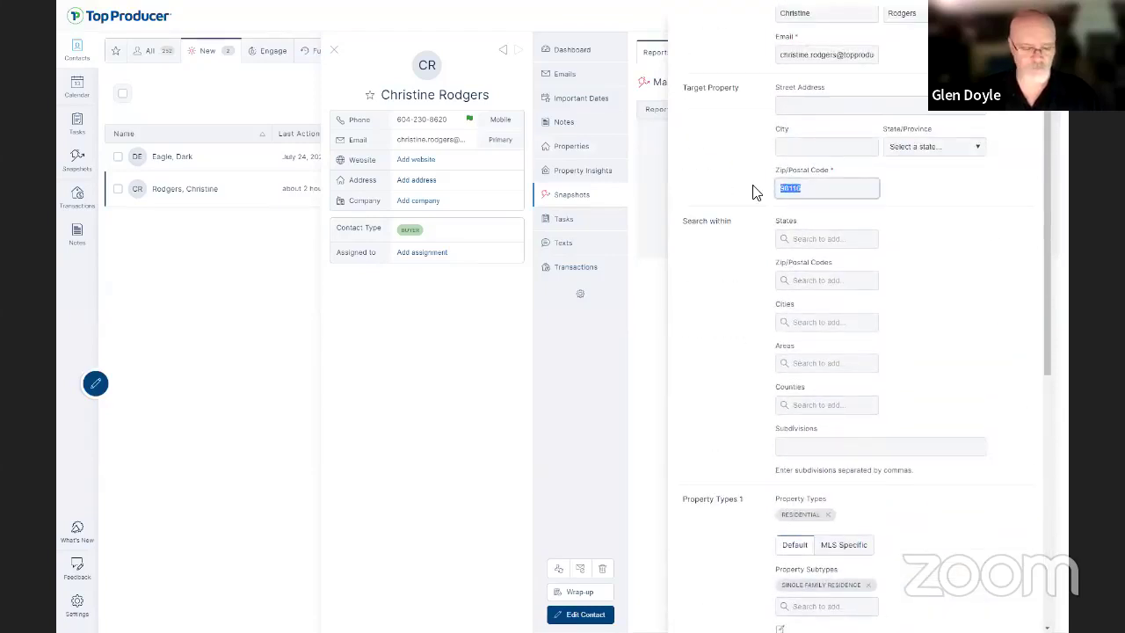
{"action": "left_click", "coordinate": [817, 281]}
{"action": "key", "text": "ctrl+v"}
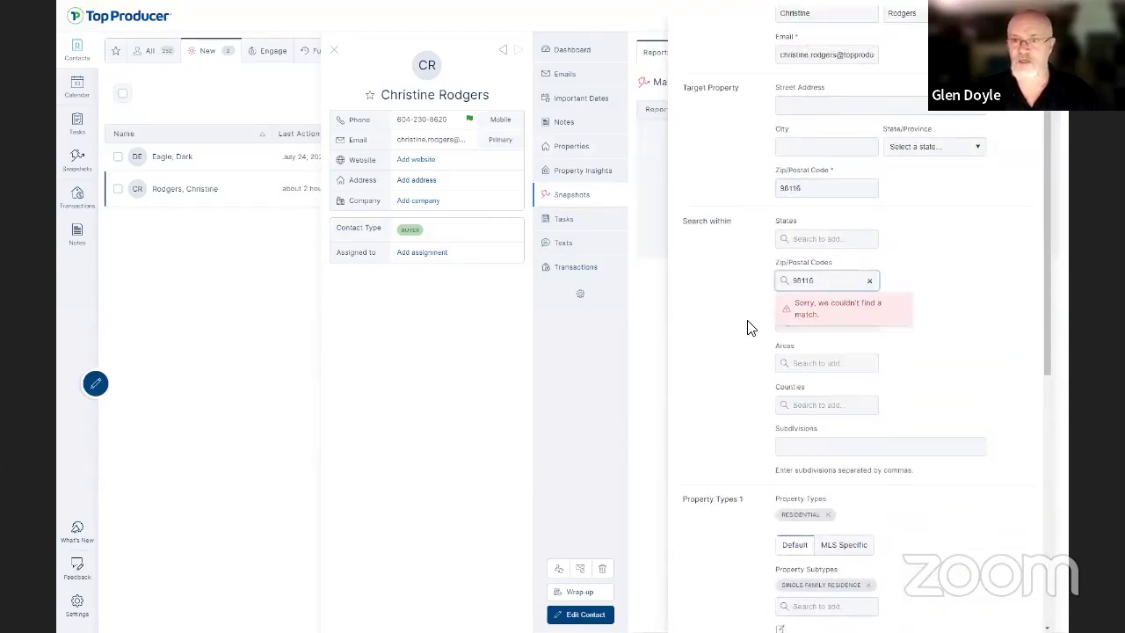
{"action": "left_click", "coordinate": [870, 282]}
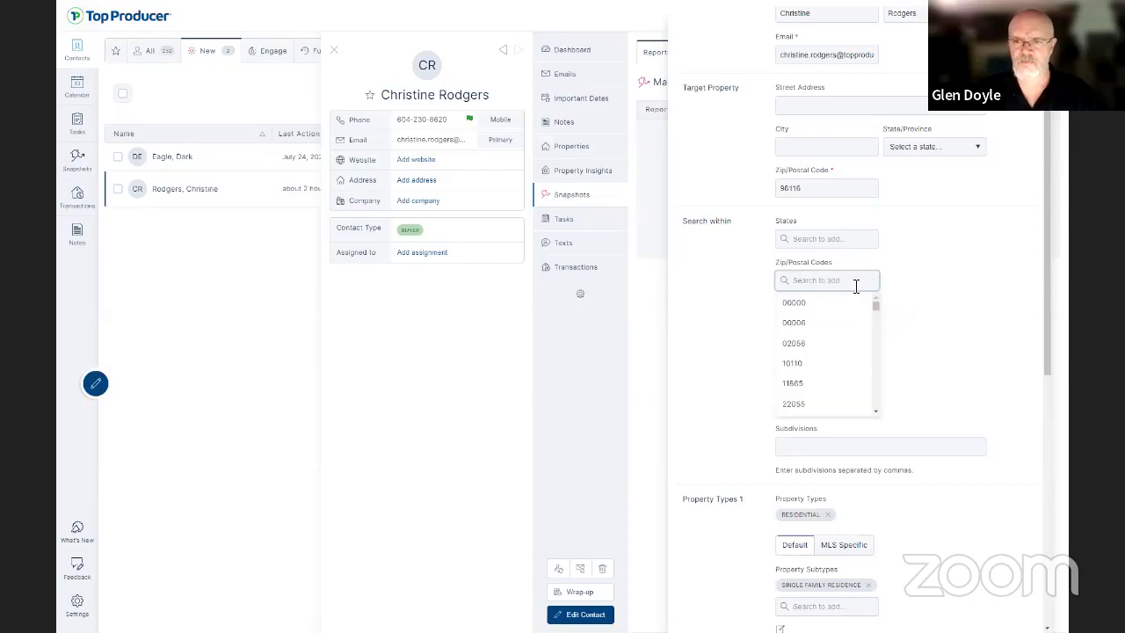
Find zip codes containing 98, add 92398 to the snapshot's search area and preview the matching listings.
{"action": "type", "text": "98"}
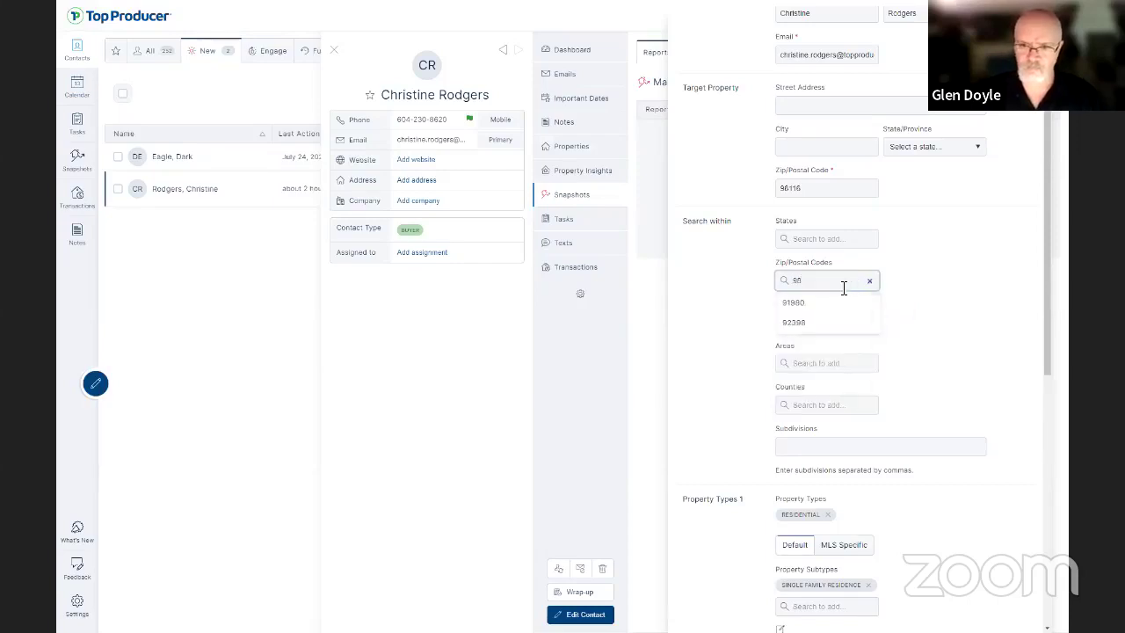
{"action": "left_click", "coordinate": [795, 324]}
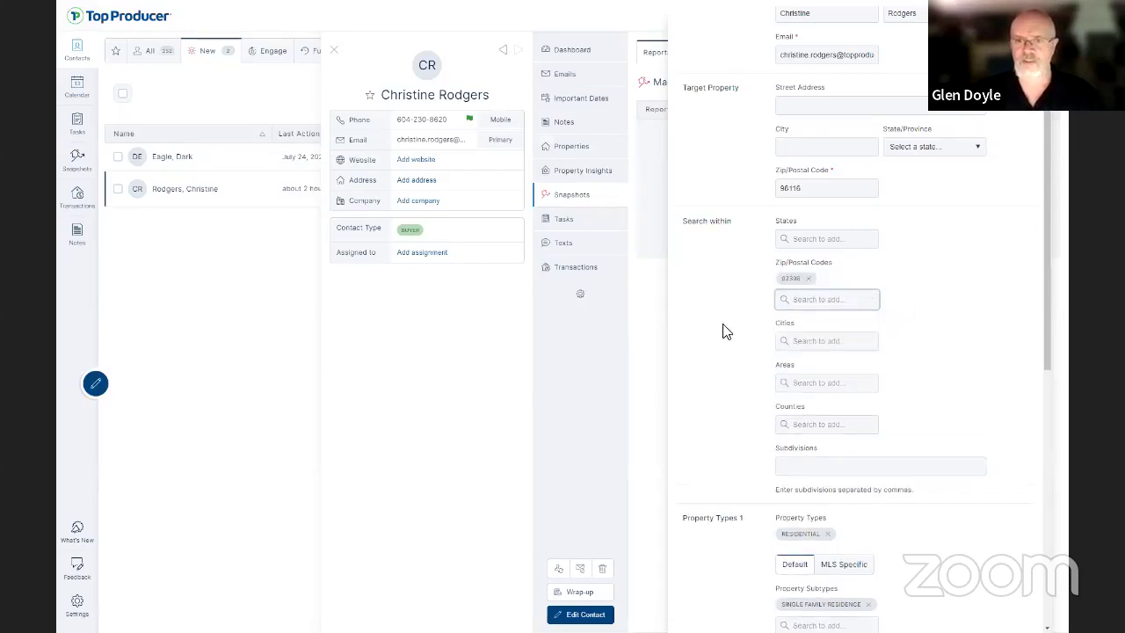
{"action": "scroll", "coordinate": [733, 336], "scroll_direction": "down", "scroll_amount": 7}
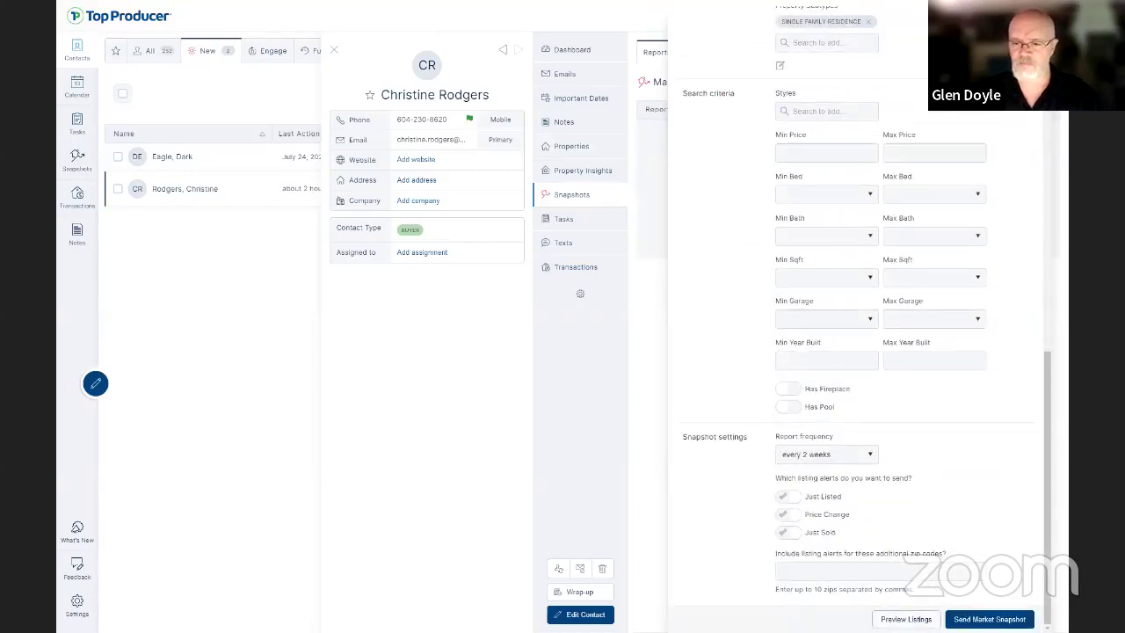
{"action": "left_click", "coordinate": [906, 619]}
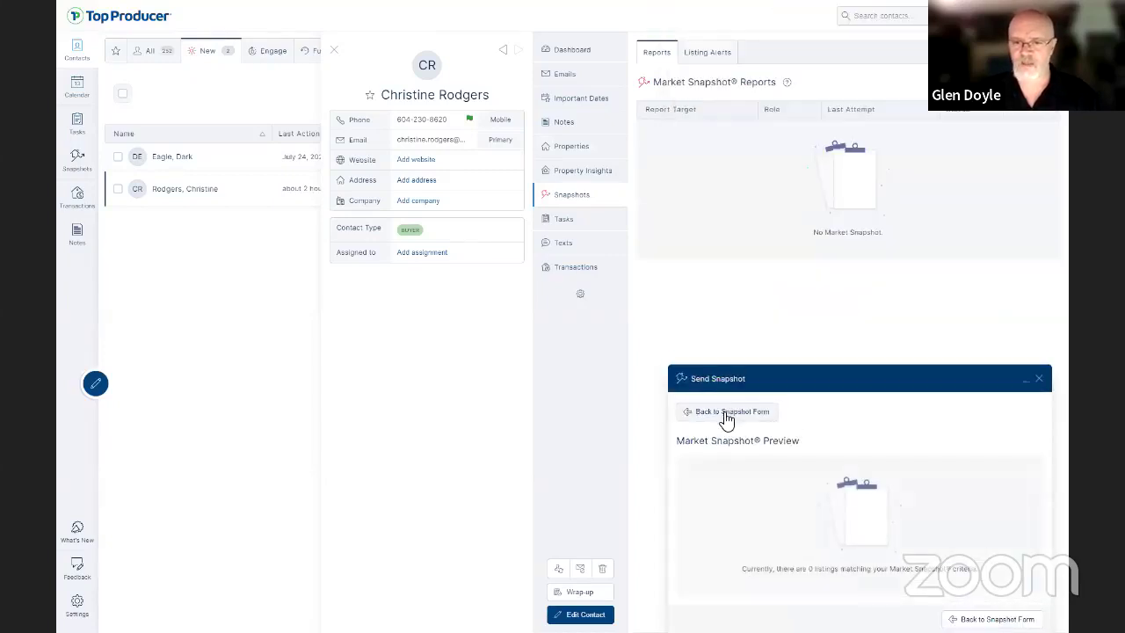
Return to the snapshot form, add the state WA to the search area and preview the listings again.
{"action": "left_click", "coordinate": [726, 413]}
{"action": "scroll", "coordinate": [745, 282], "scroll_direction": "up", "scroll_amount": 10}
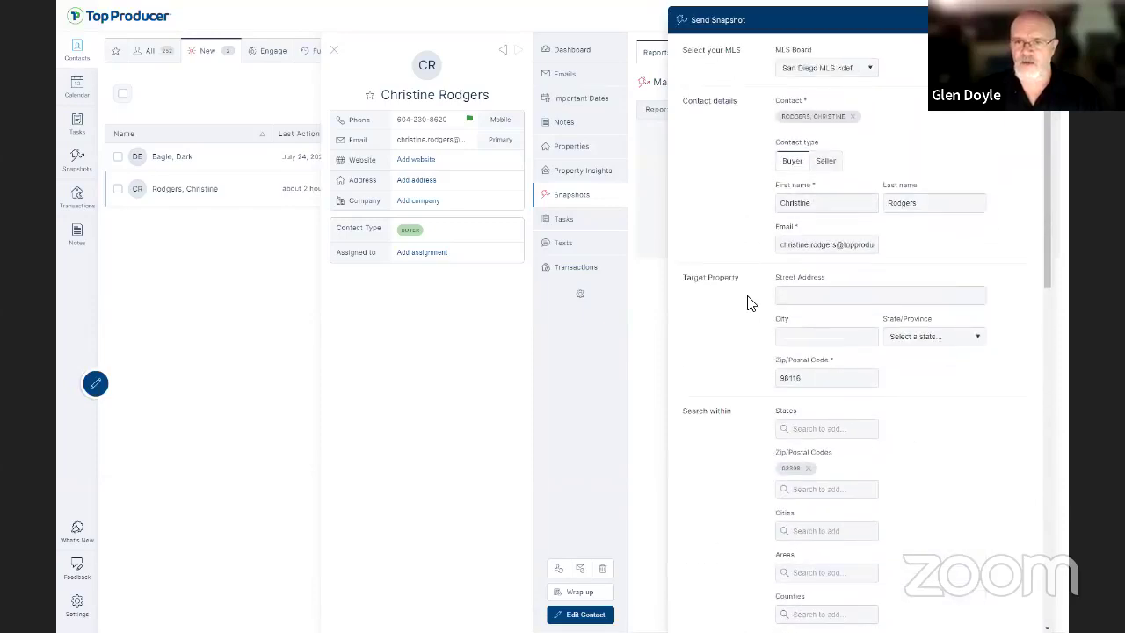
{"action": "scroll", "coordinate": [771, 346], "scroll_direction": "down", "scroll_amount": 3}
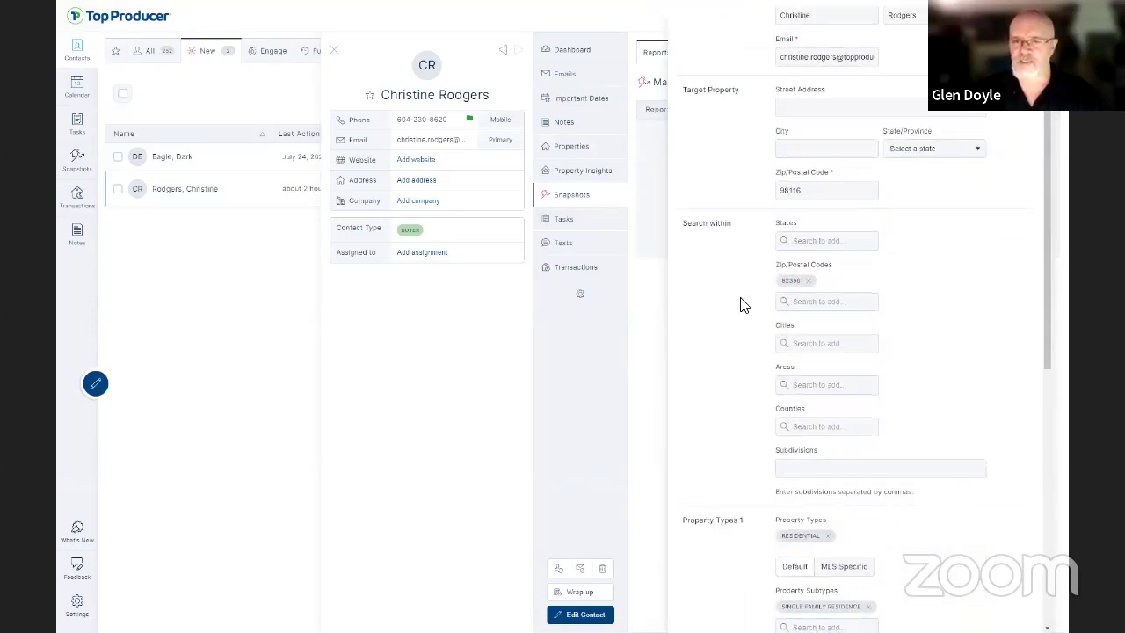
{"action": "left_click", "coordinate": [815, 244]}
{"action": "scroll", "coordinate": [842, 313], "scroll_direction": "down", "scroll_amount": 3}
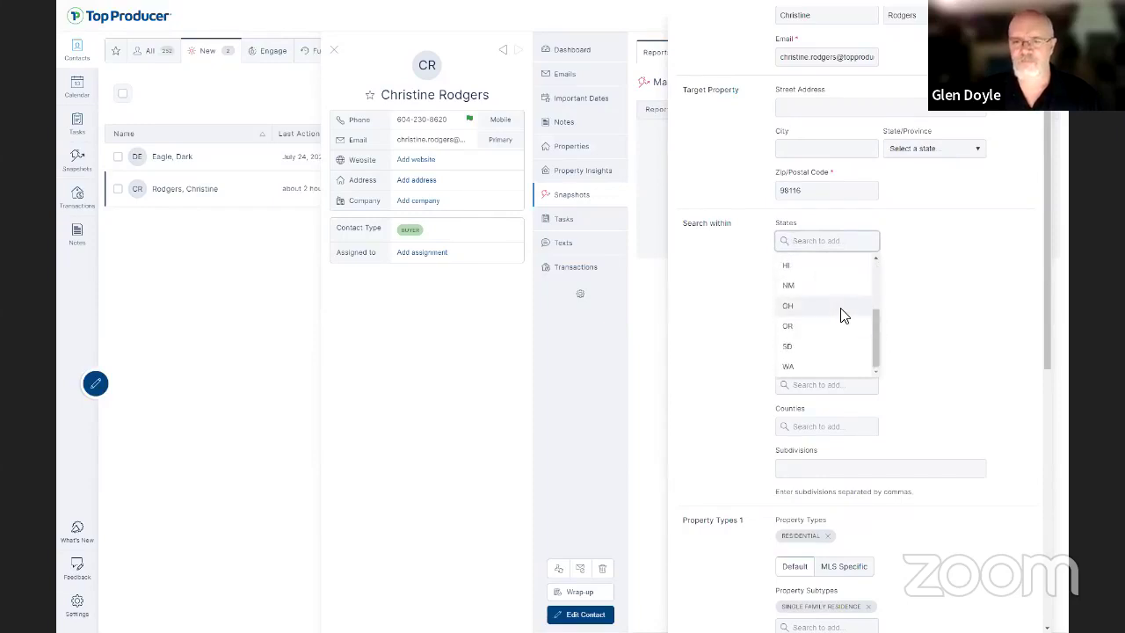
{"action": "left_click", "coordinate": [791, 368]}
{"action": "scroll", "coordinate": [723, 395], "scroll_direction": "down", "scroll_amount": 8}
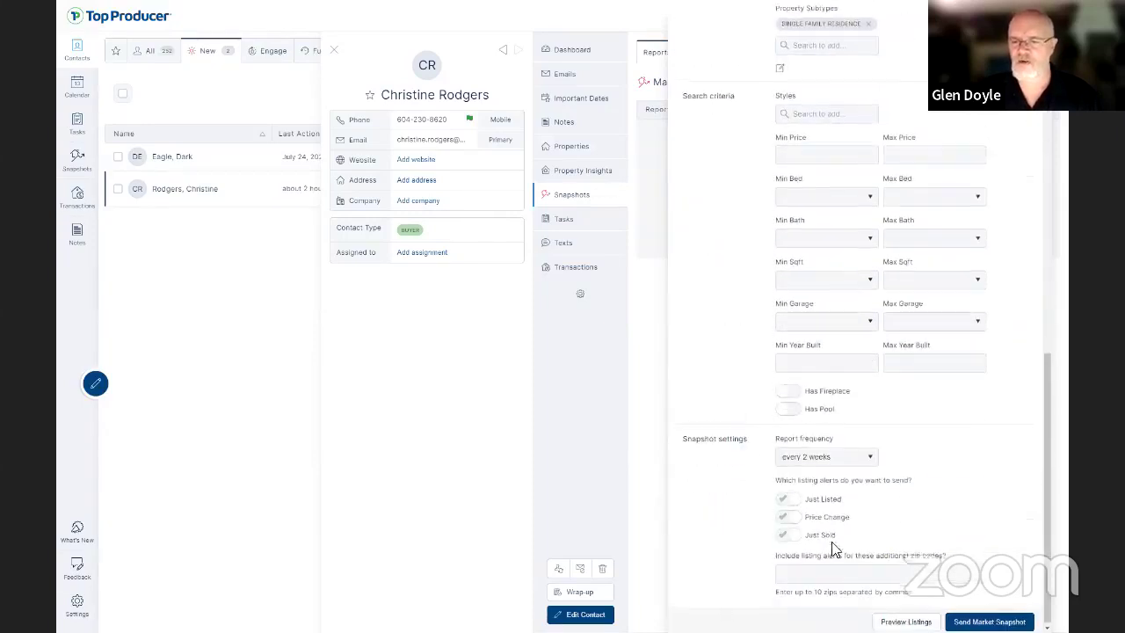
{"action": "left_click", "coordinate": [906, 623]}
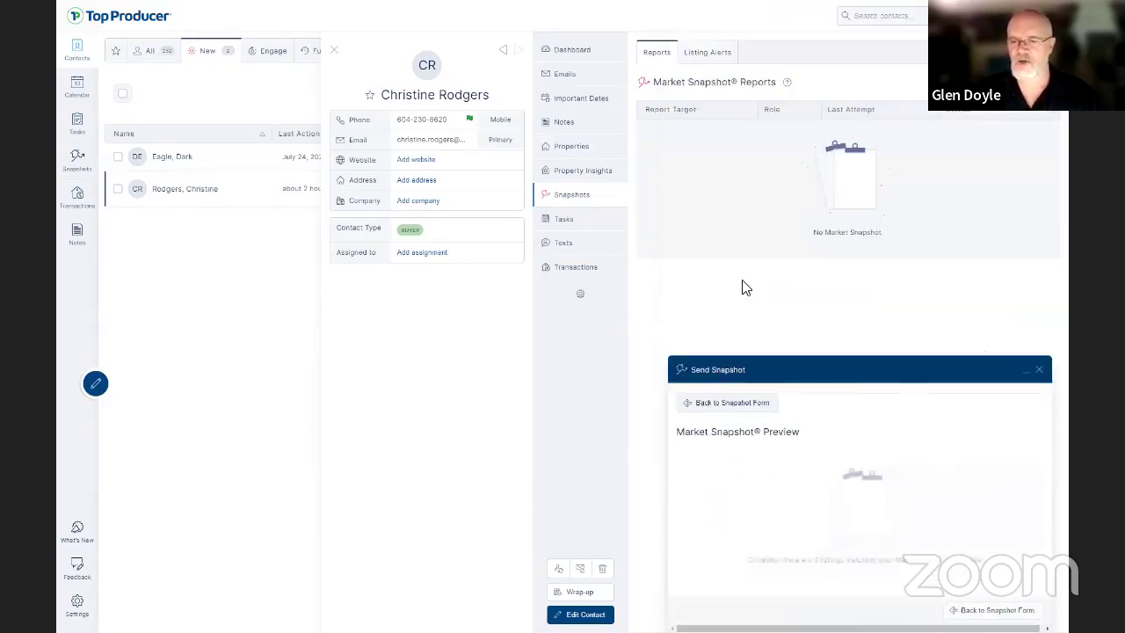
Go back to the snapshot form and close it without sending the snapshot.
{"action": "left_click", "coordinate": [742, 401]}
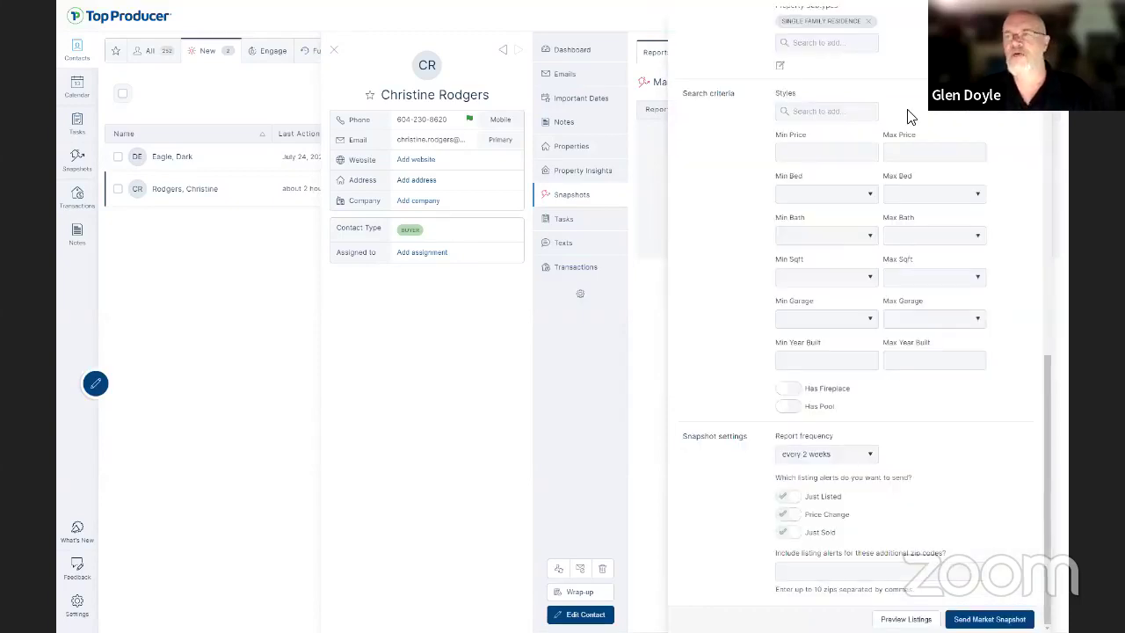
{"action": "scroll", "coordinate": [910, 116], "scroll_direction": "up", "scroll_amount": 10}
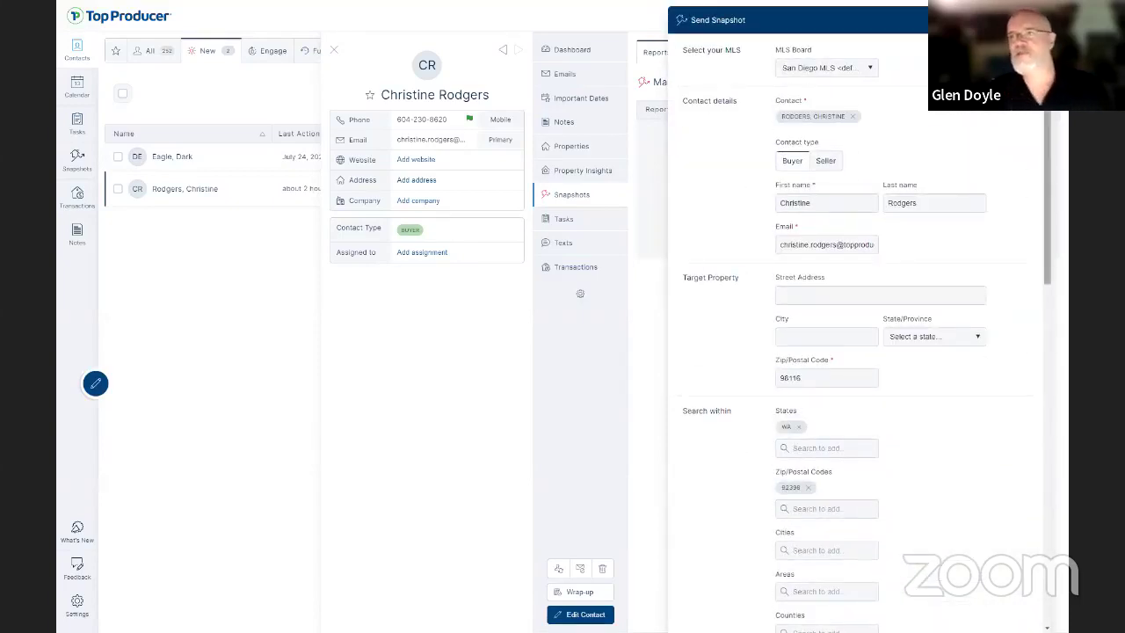
{"action": "key", "text": "Escape"}
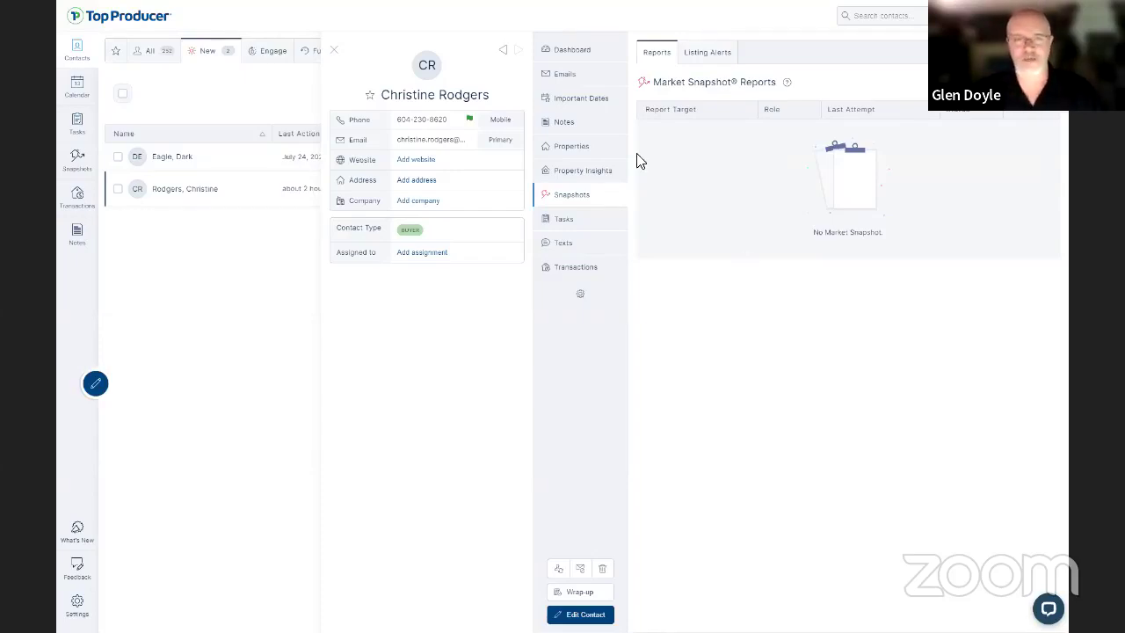
Complete the contact's Send a Market Snapshot task with the wrap-up note "Sent snapshot, will follow up.", keeping the lead response plan running.
{"action": "left_click", "coordinate": [573, 225]}
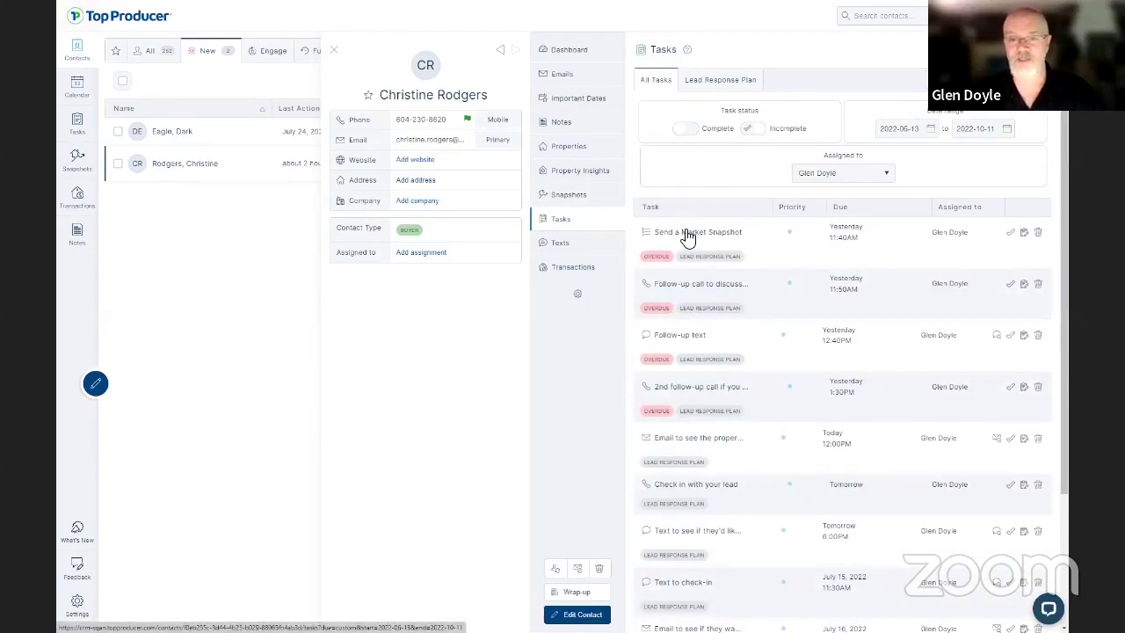
{"action": "left_click", "coordinate": [1011, 232]}
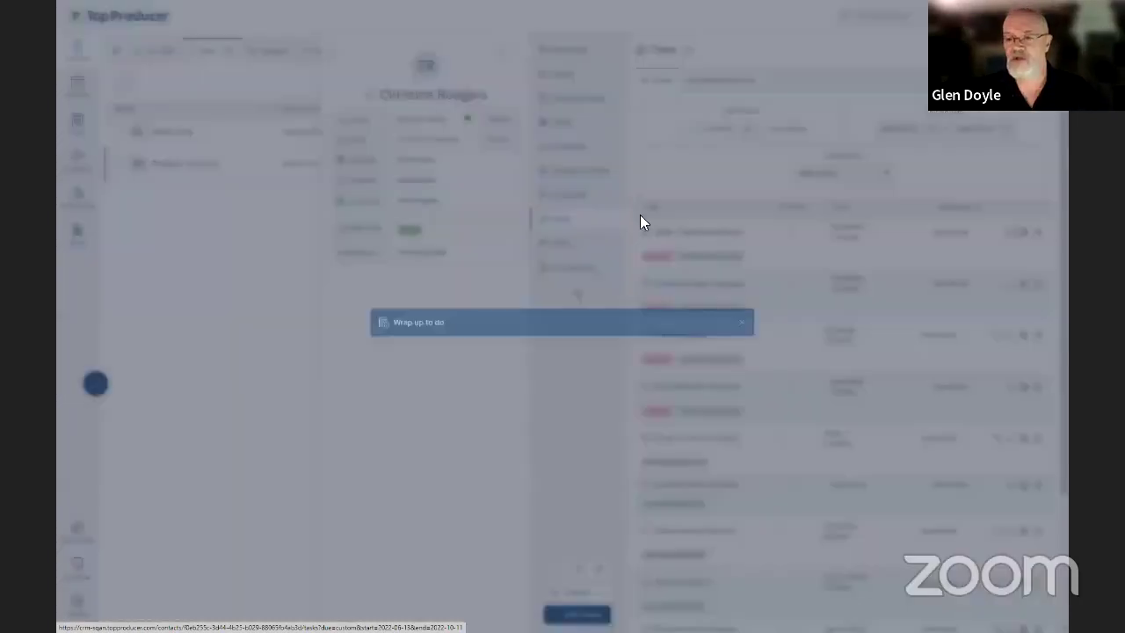
{"action": "left_click", "coordinate": [580, 253]}
{"action": "type", "text": "Sent snapshot, will follow up."}
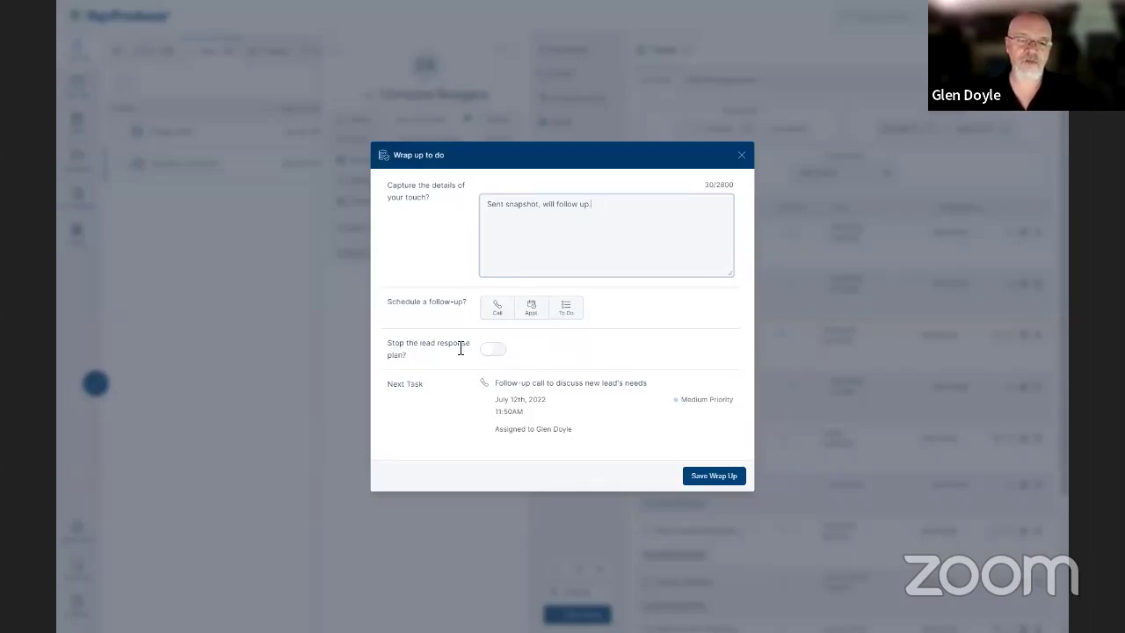
{"action": "left_click", "coordinate": [500, 351]}
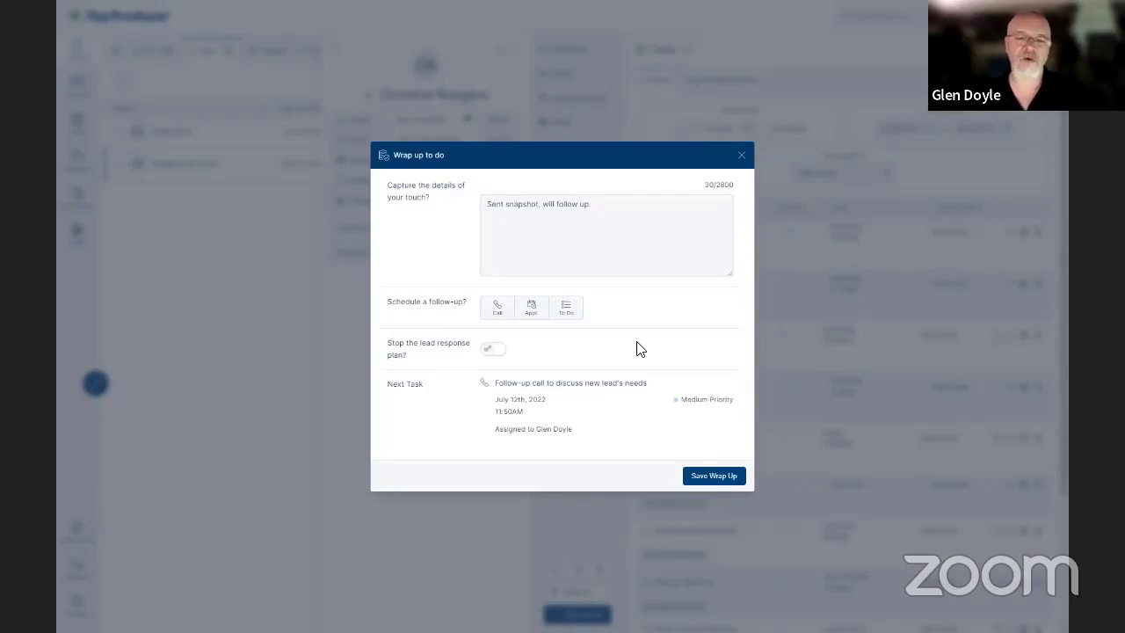
{"action": "left_click", "coordinate": [490, 352]}
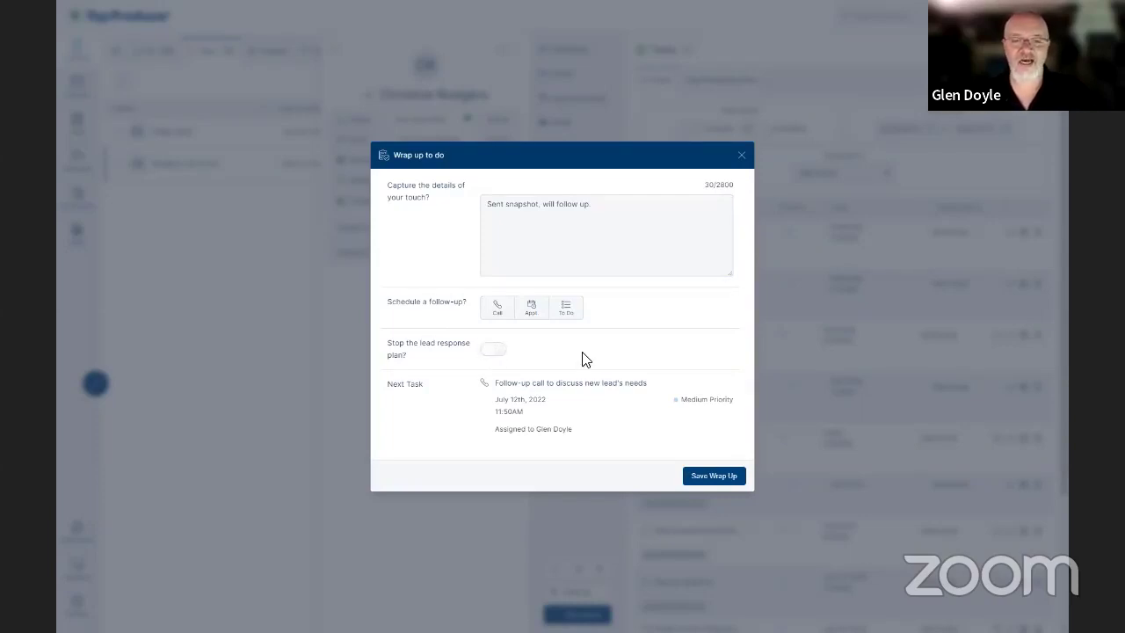
{"action": "left_click", "coordinate": [727, 477]}
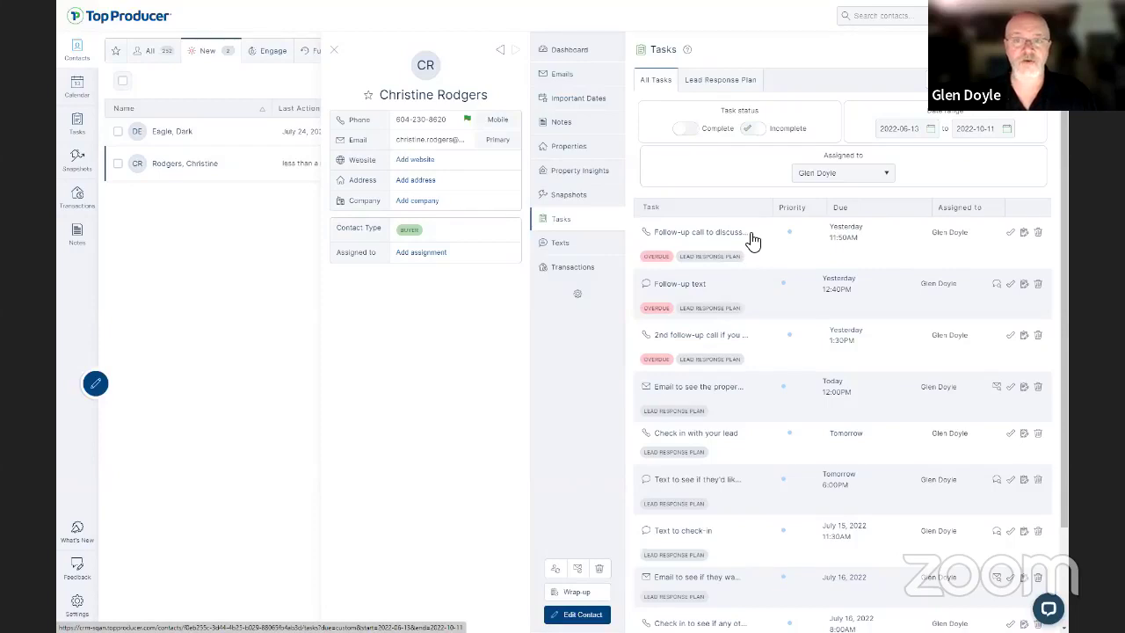
Review the contact's remaining lead response plan tasks and their due dates.
{"action": "left_click", "coordinate": [715, 80]}
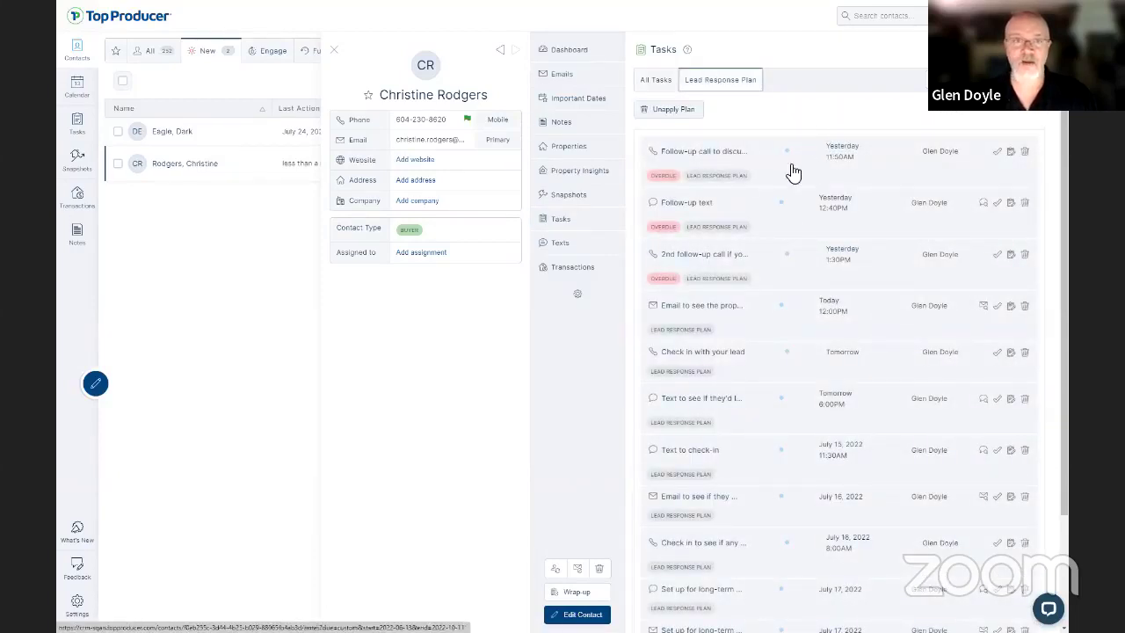
{"action": "scroll", "coordinate": [781, 258], "scroll_direction": "down", "scroll_amount": 2}
{"action": "scroll", "coordinate": [817, 364], "scroll_direction": "up", "scroll_amount": 2}
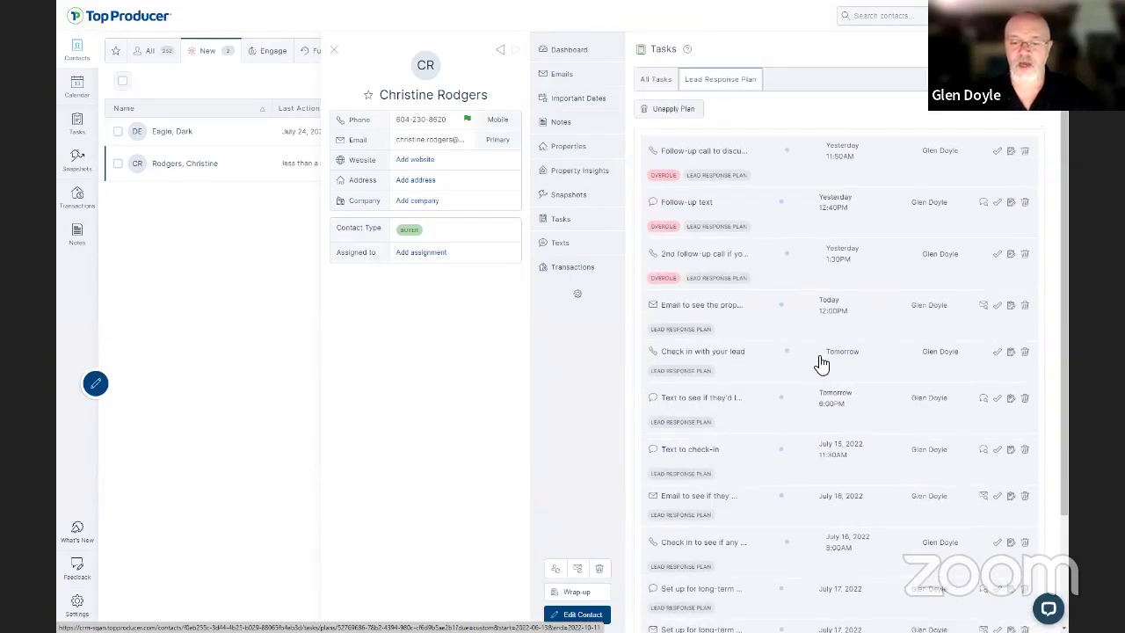
Check the rest of the contact's lead response plan tasks, including the completed ones, and close the contact record.
{"action": "scroll", "coordinate": [817, 363], "scroll_direction": "down", "scroll_amount": 2}
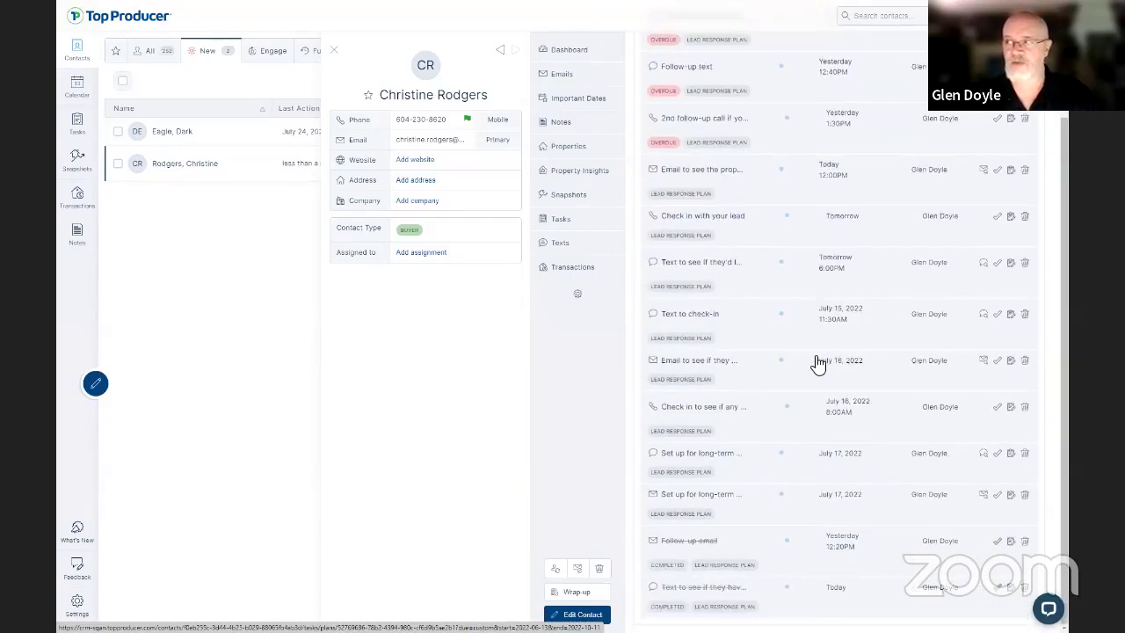
{"action": "scroll", "coordinate": [749, 303], "scroll_direction": "up", "scroll_amount": 2}
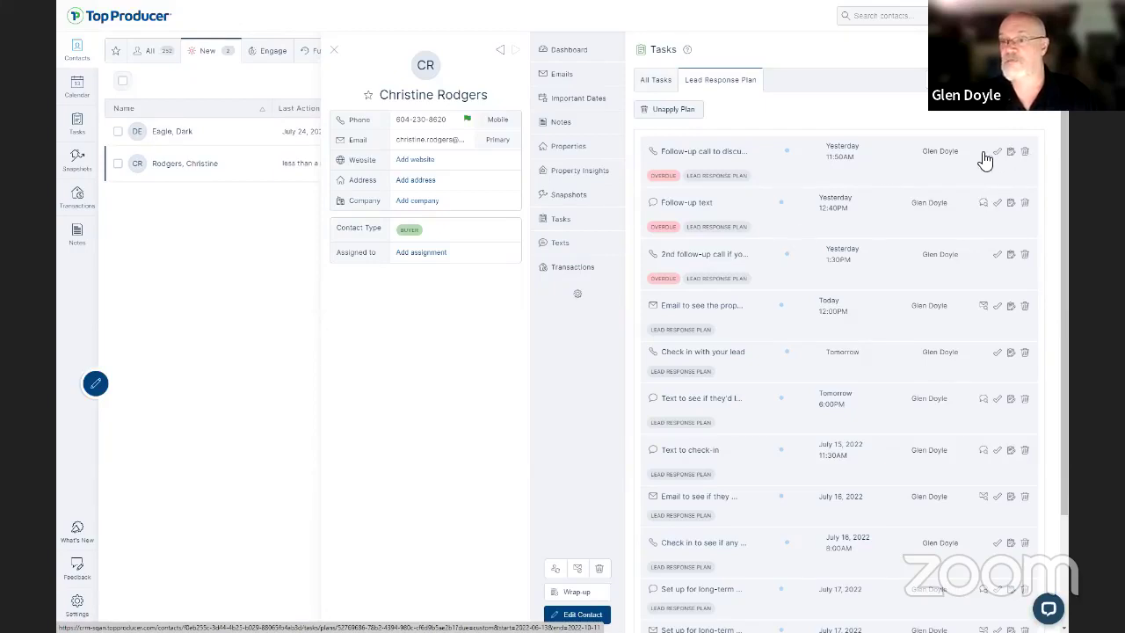
{"action": "left_click", "coordinate": [332, 53]}
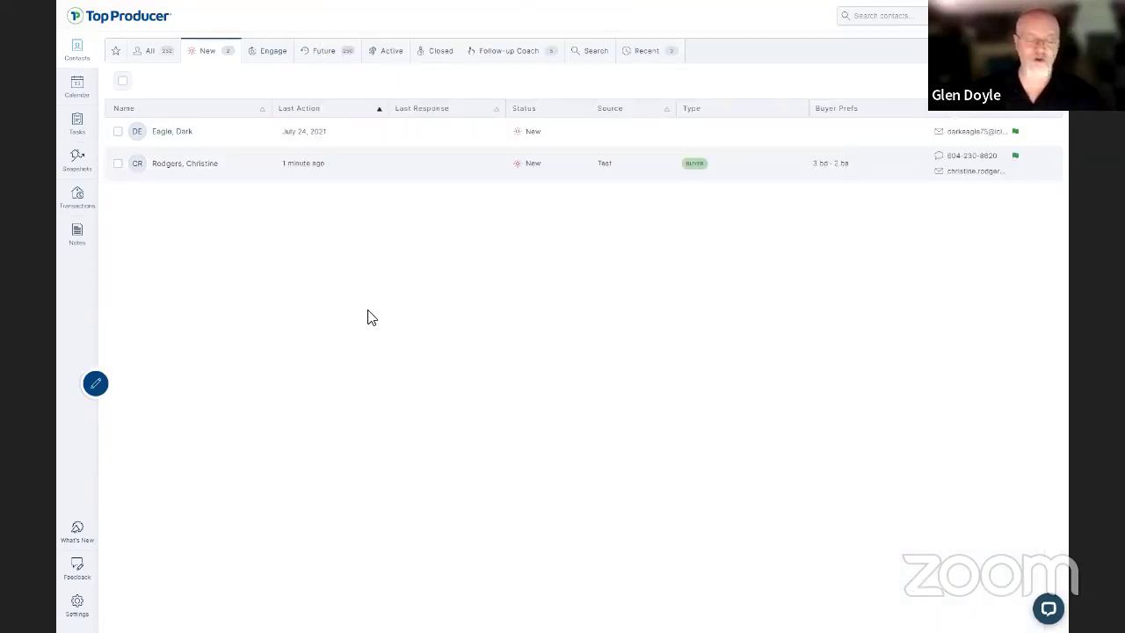
Switch to the PowerPoint presentation and advance to the "Step 2: Auto-apply the Lead Response plan to incoming leads" slide.
{"action": "key", "text": "ctrl+Tab"}
{"action": "key", "text": "ctrl+1"}
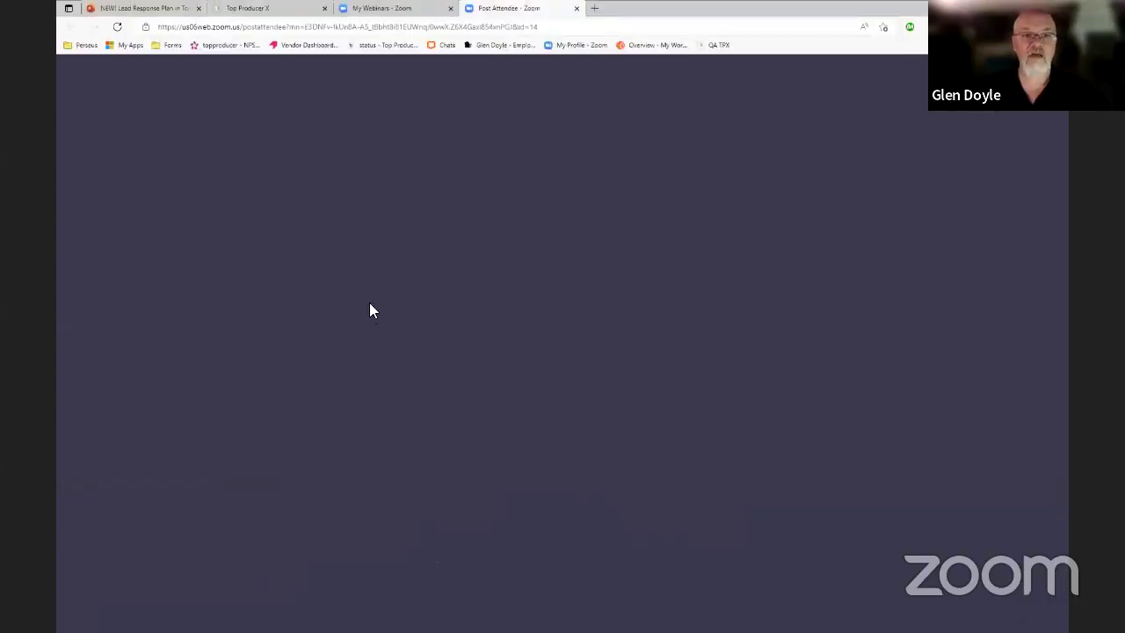
{"action": "key", "text": "F11"}
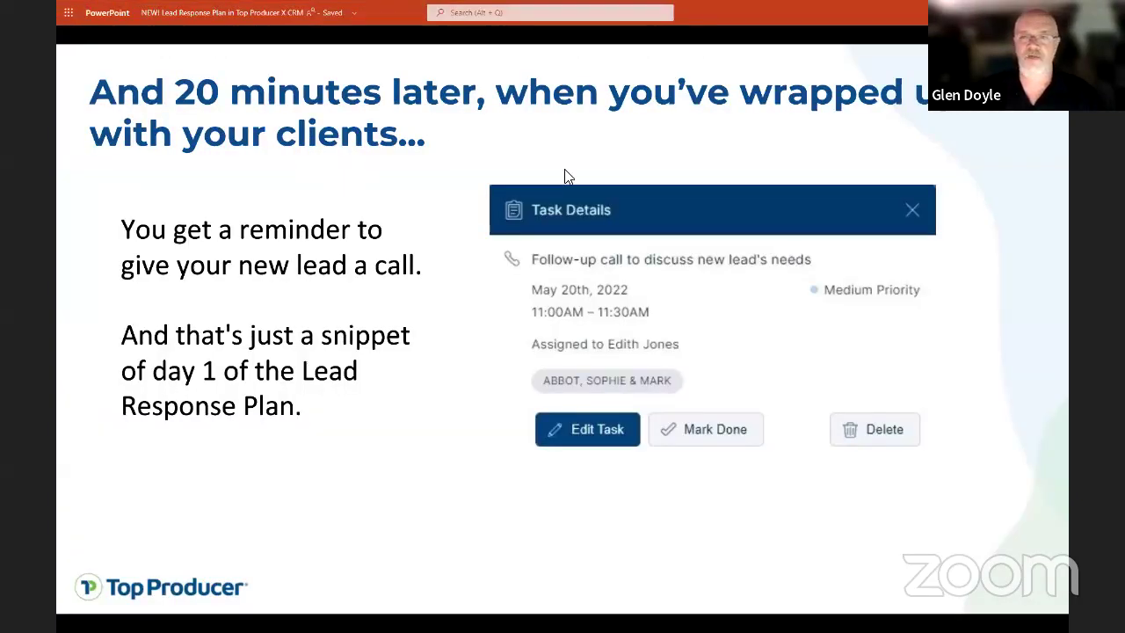
{"action": "key", "text": "Right"}
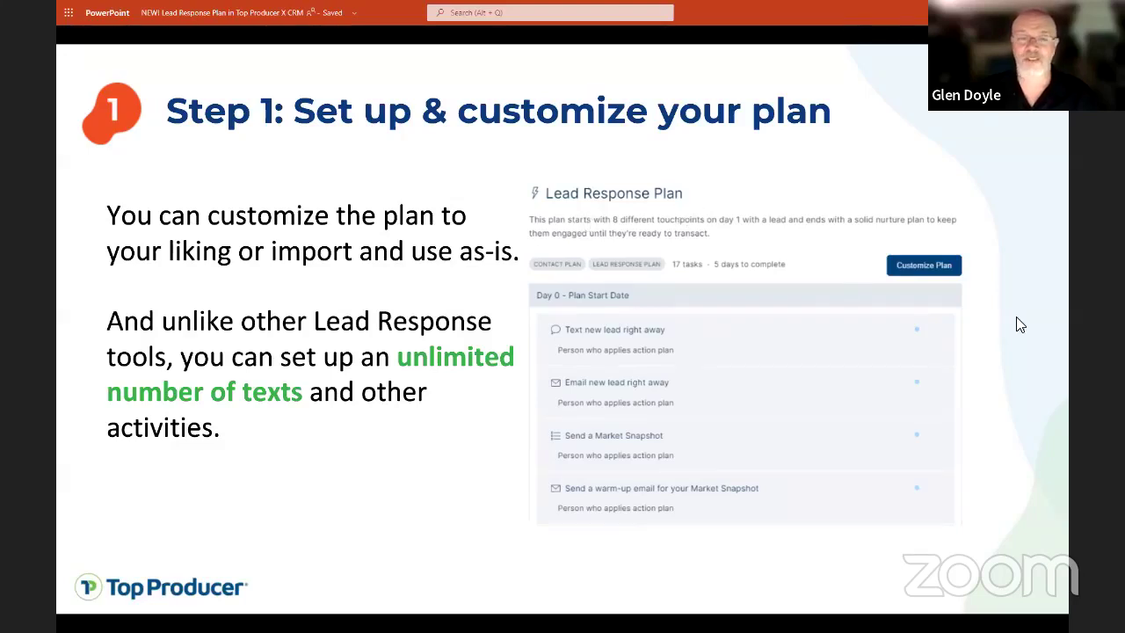
{"action": "key", "text": "Right"}
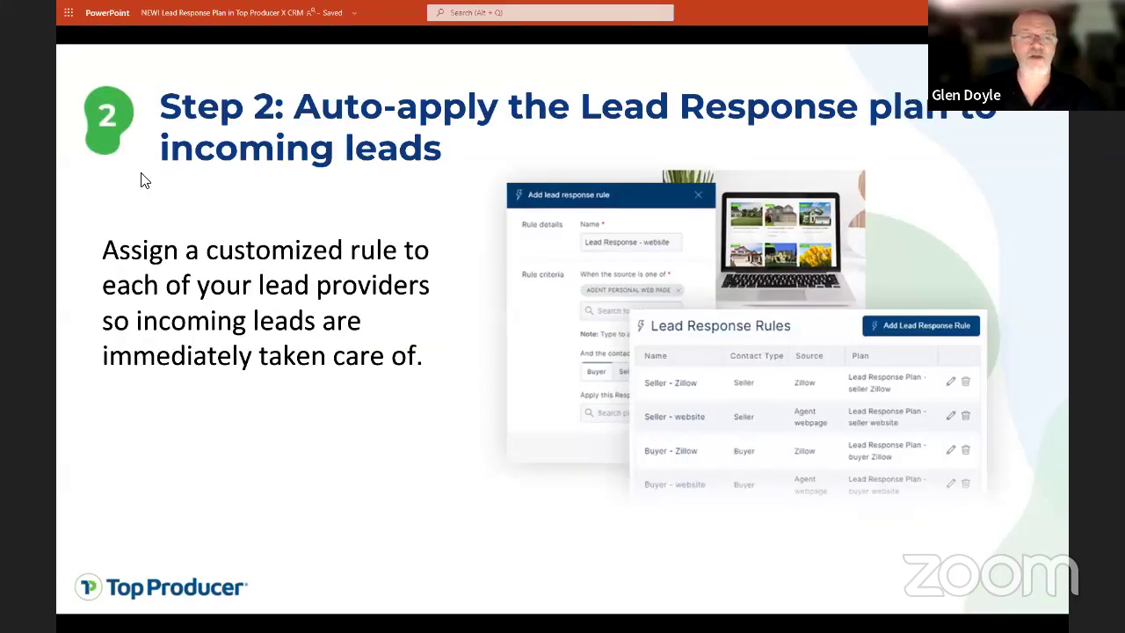
Switch back to Top Producer, browse the available task plan templates in the Task Plans Manager settings and close the template browser.
{"action": "key", "text": "alt+Tab"}
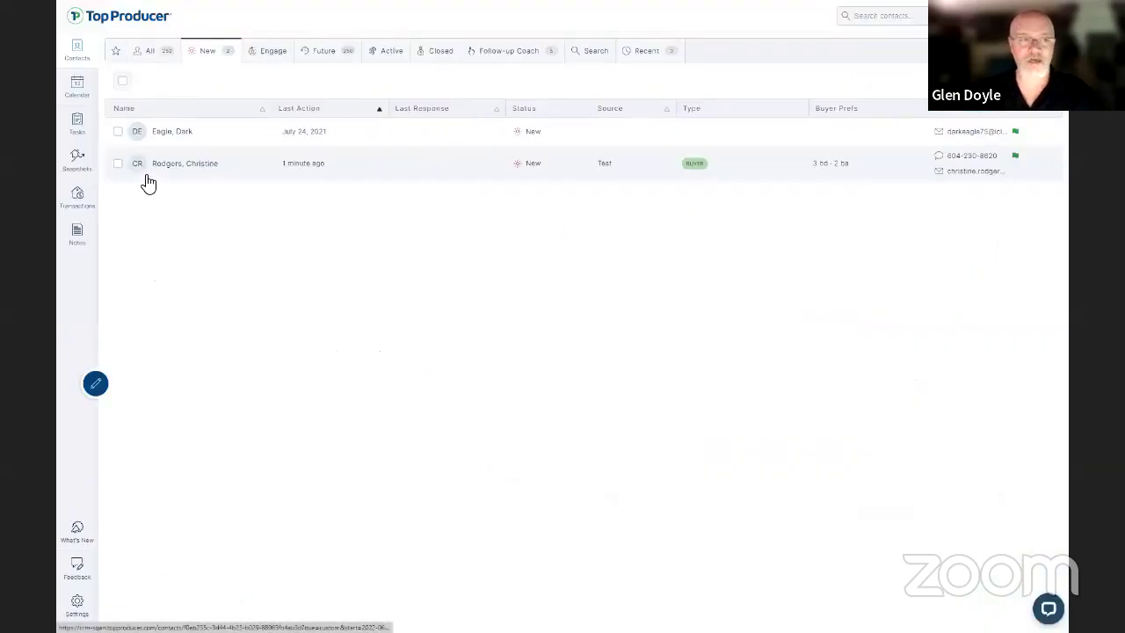
{"action": "left_click", "coordinate": [77, 603]}
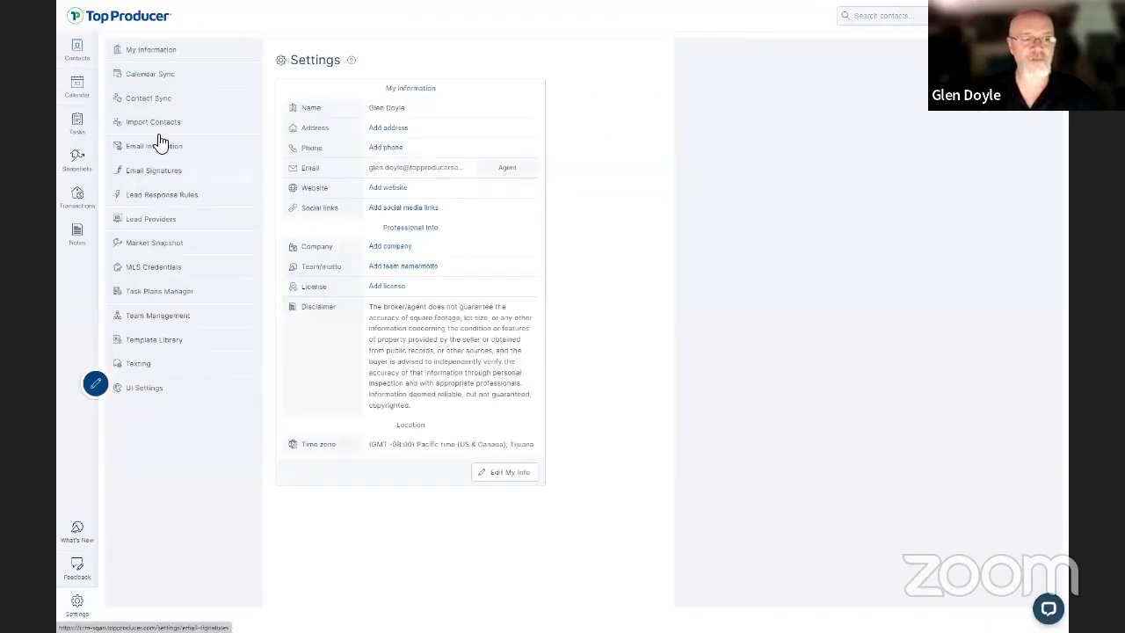
{"action": "left_click", "coordinate": [163, 291]}
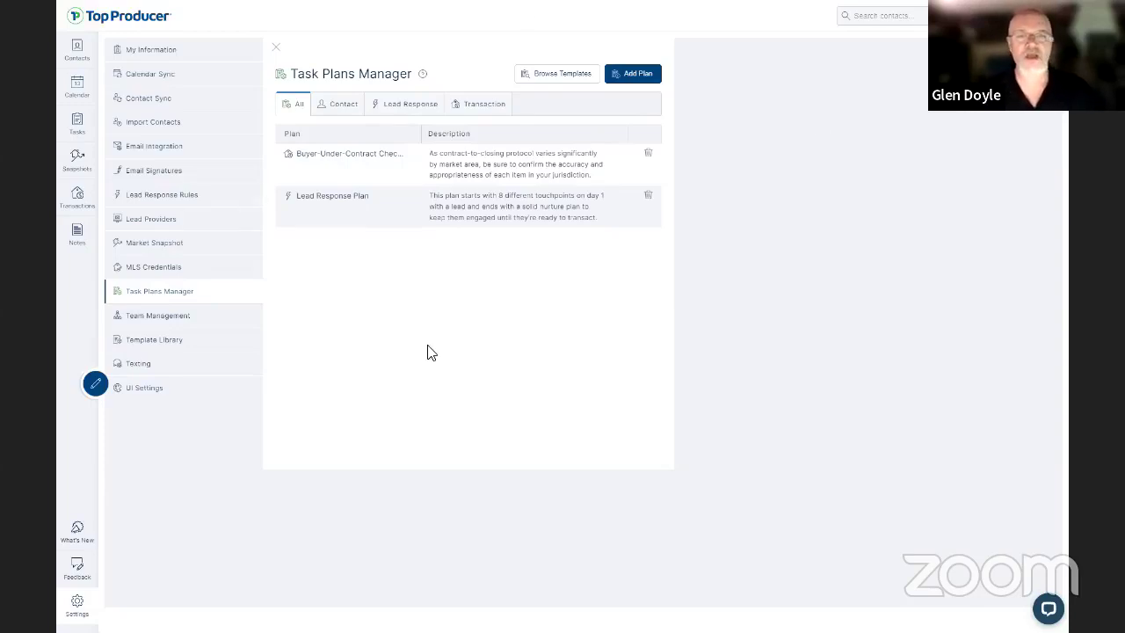
{"action": "left_click", "coordinate": [544, 84]}
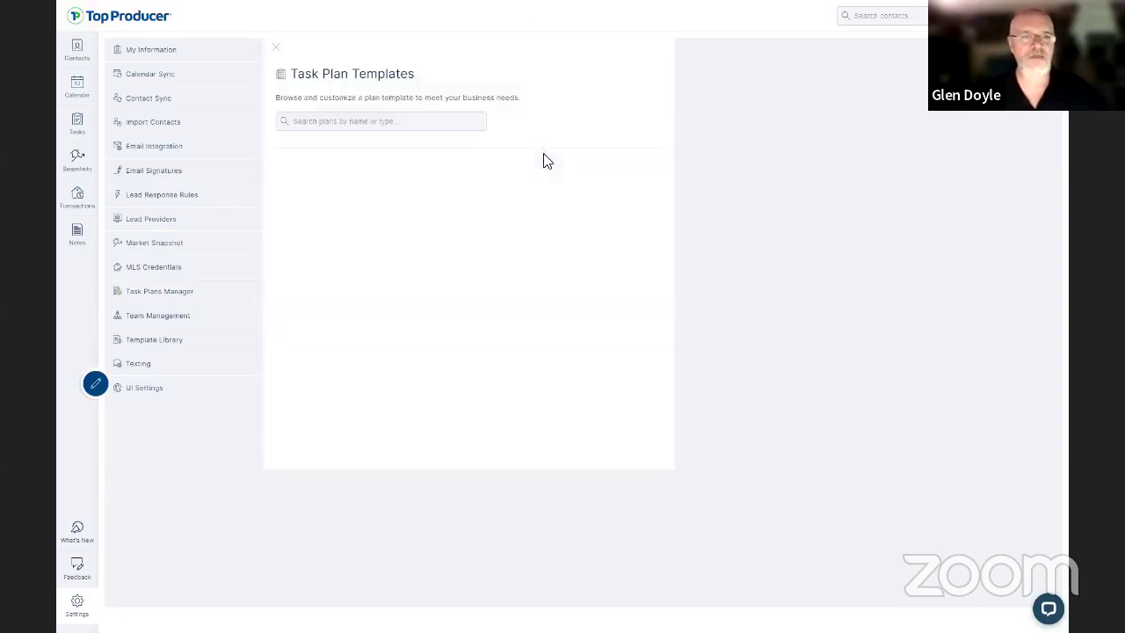
{"action": "left_click", "coordinate": [347, 121]}
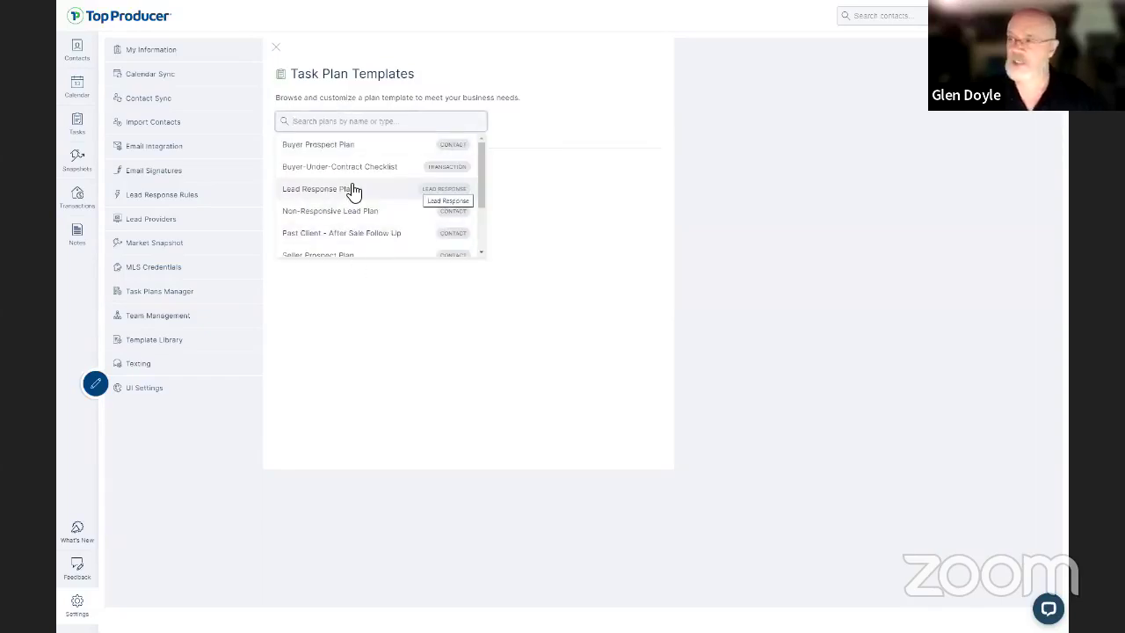
{"action": "left_click", "coordinate": [698, 184]}
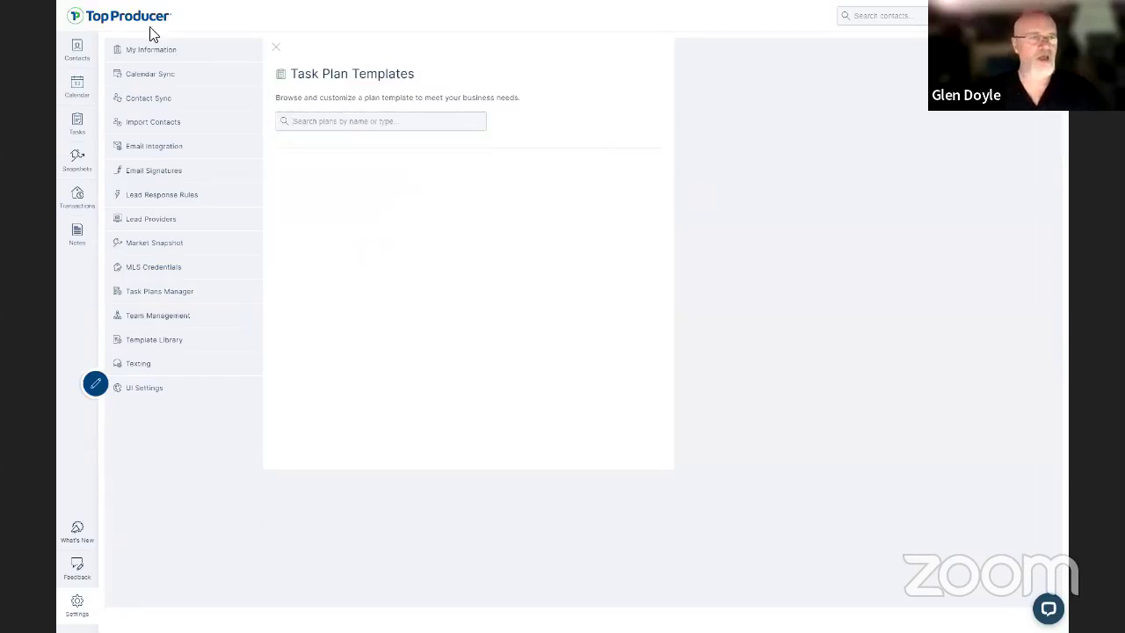
{"action": "left_click", "coordinate": [278, 49]}
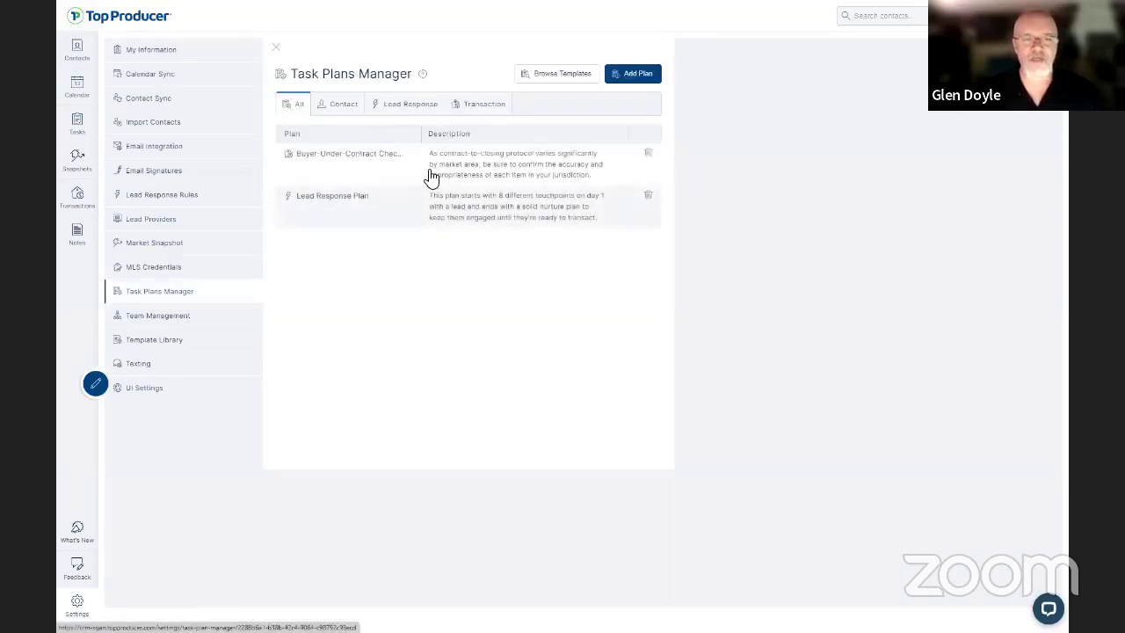
Filter the task plans to Lead Response and review the Lead Response Plan's tasks from Day 0 through Day 5.
{"action": "left_click", "coordinate": [402, 105]}
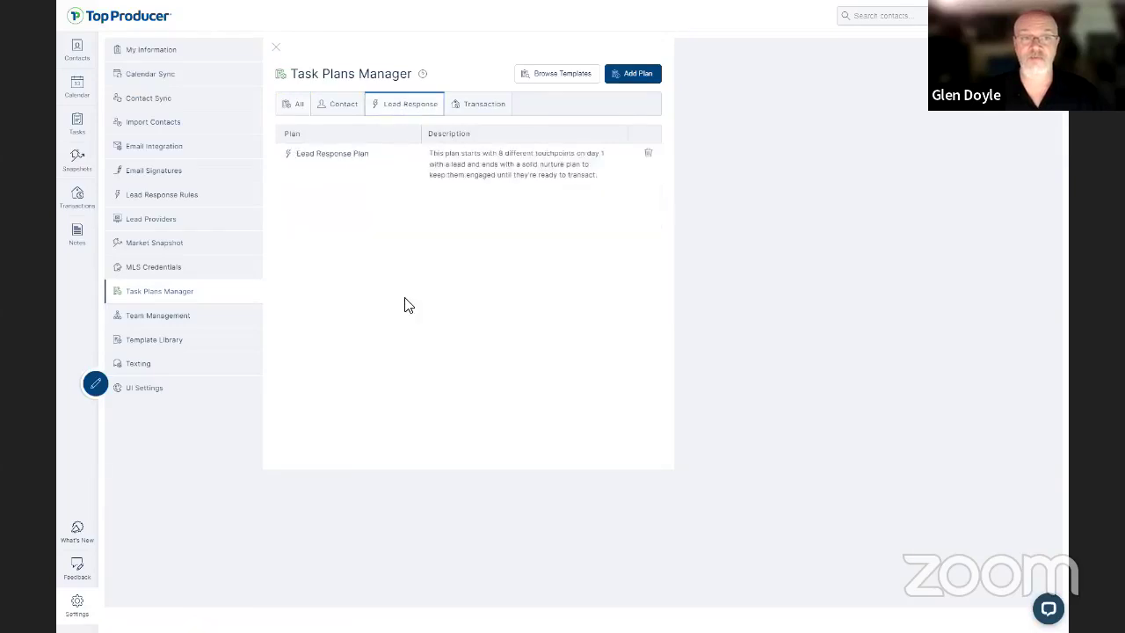
{"action": "left_click", "coordinate": [327, 155]}
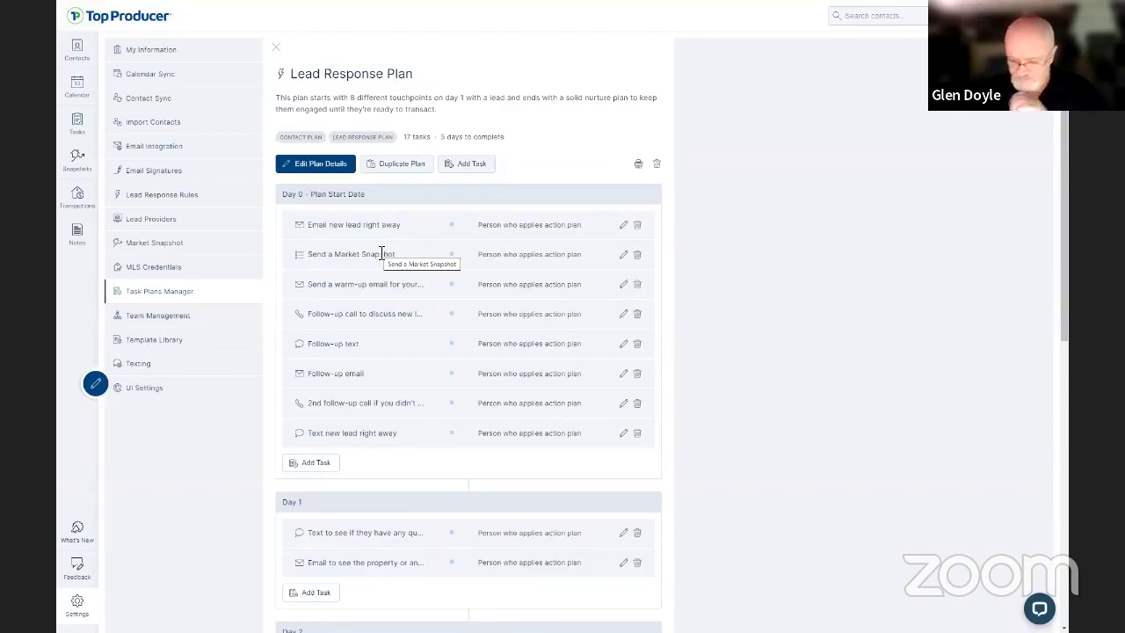
{"action": "scroll", "coordinate": [416, 303], "scroll_direction": "down", "scroll_amount": 3}
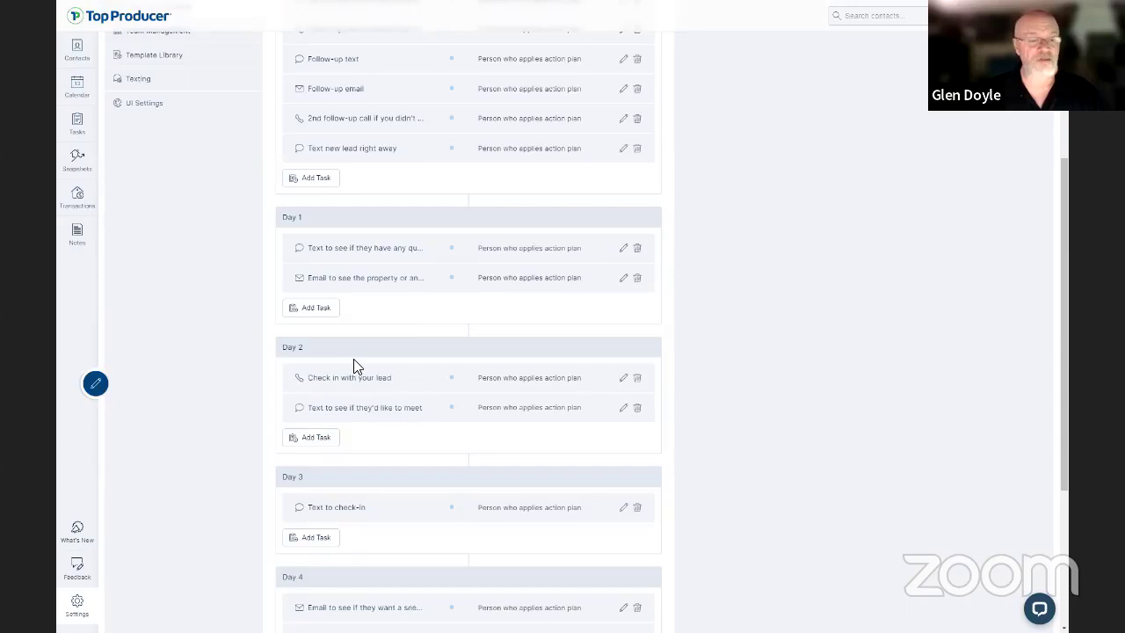
{"action": "scroll", "coordinate": [356, 366], "scroll_direction": "down", "scroll_amount": 2}
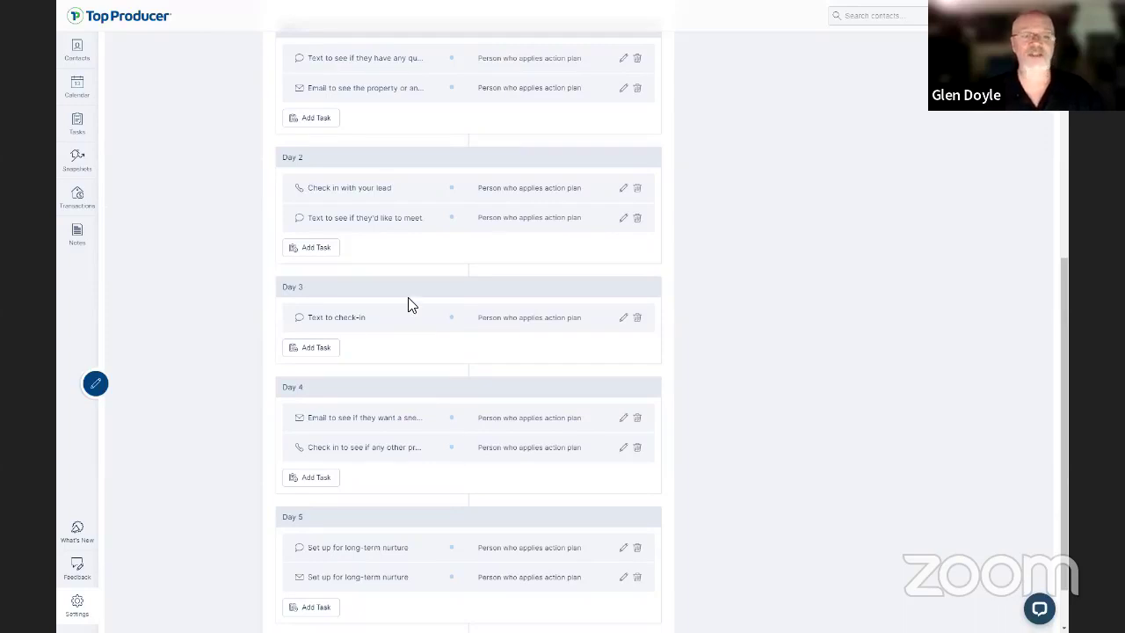
{"action": "scroll", "coordinate": [410, 304], "scroll_direction": "down", "scroll_amount": 1}
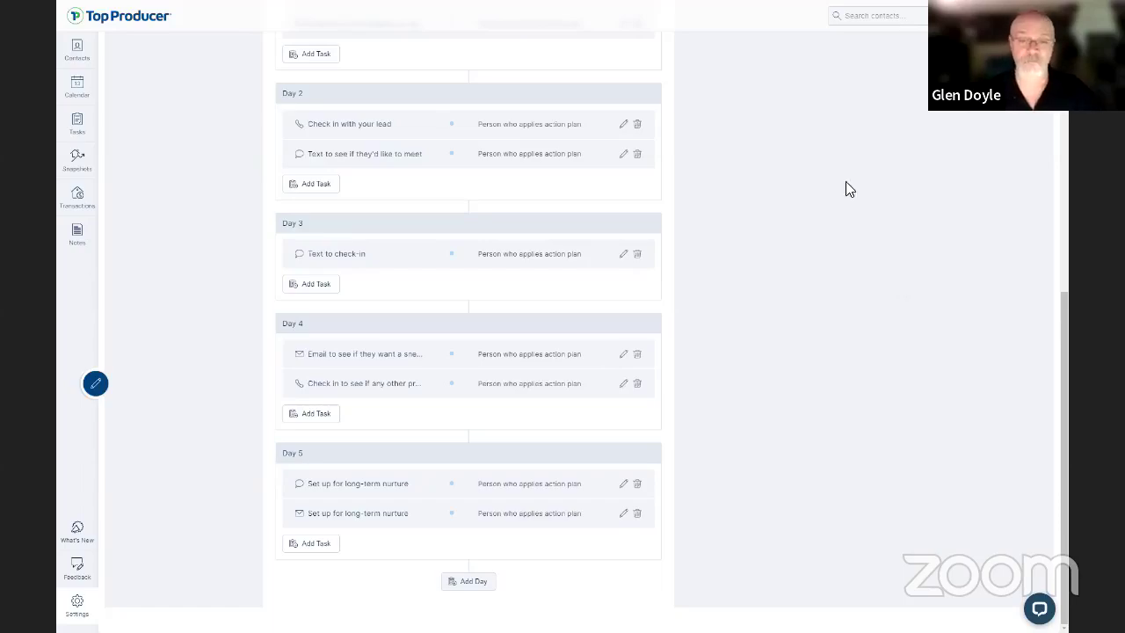
{"action": "scroll", "coordinate": [780, 255], "scroll_direction": "up", "scroll_amount": 10}
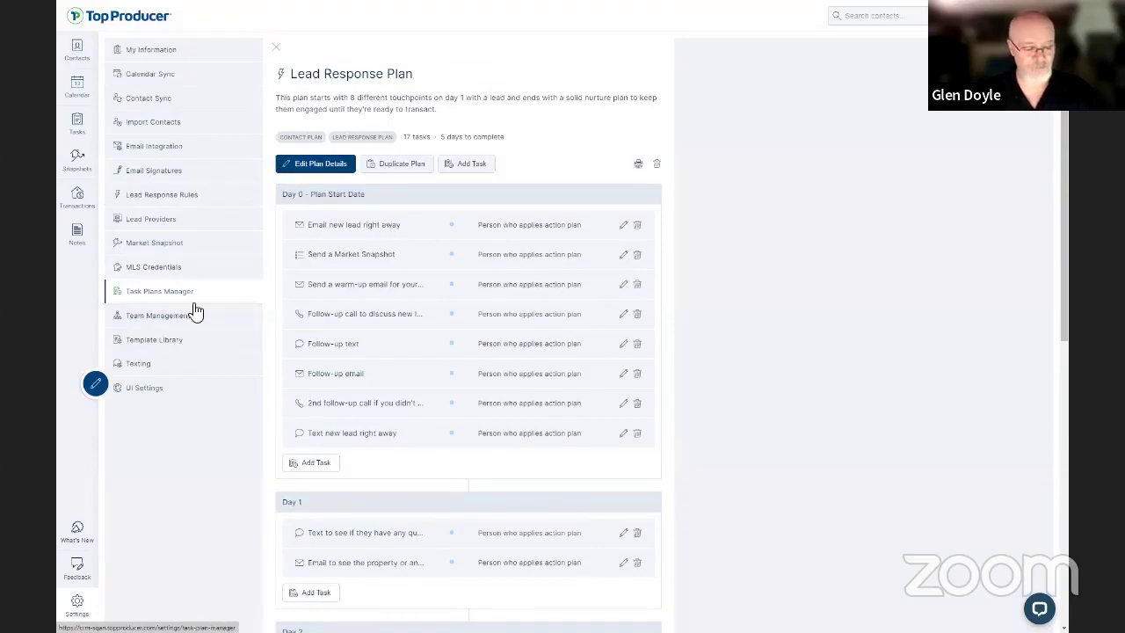
Switch to the PowerPoint presentation, glance at the Smart timing slide and return to the Step 2 slide.
{"action": "key", "text": "alt+Tab"}
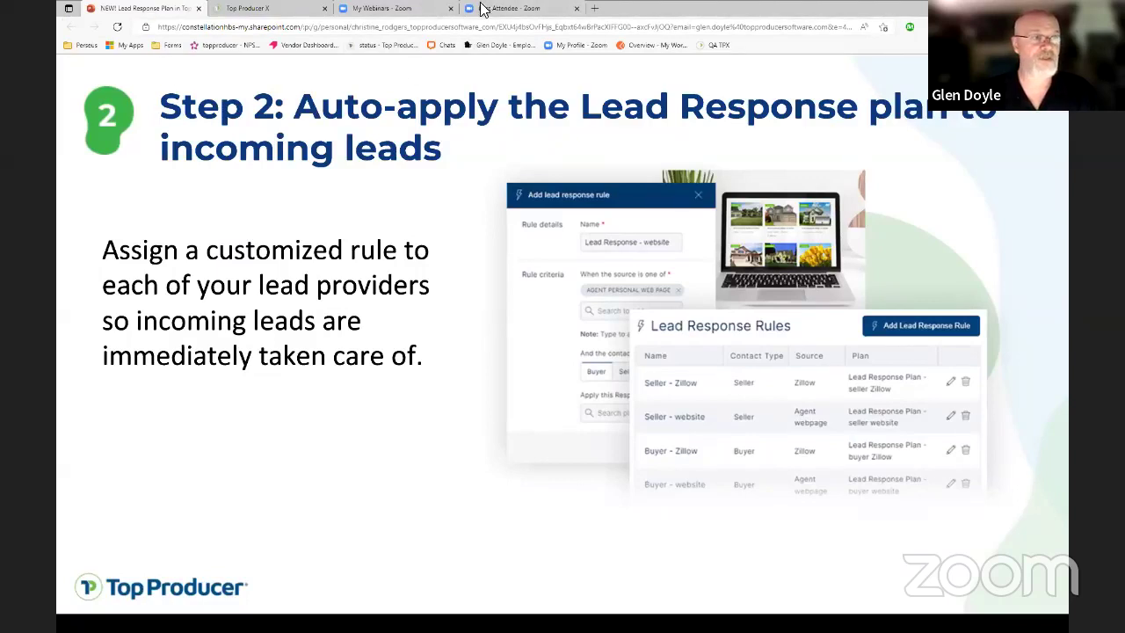
{"action": "left_click", "coordinate": [301, 302]}
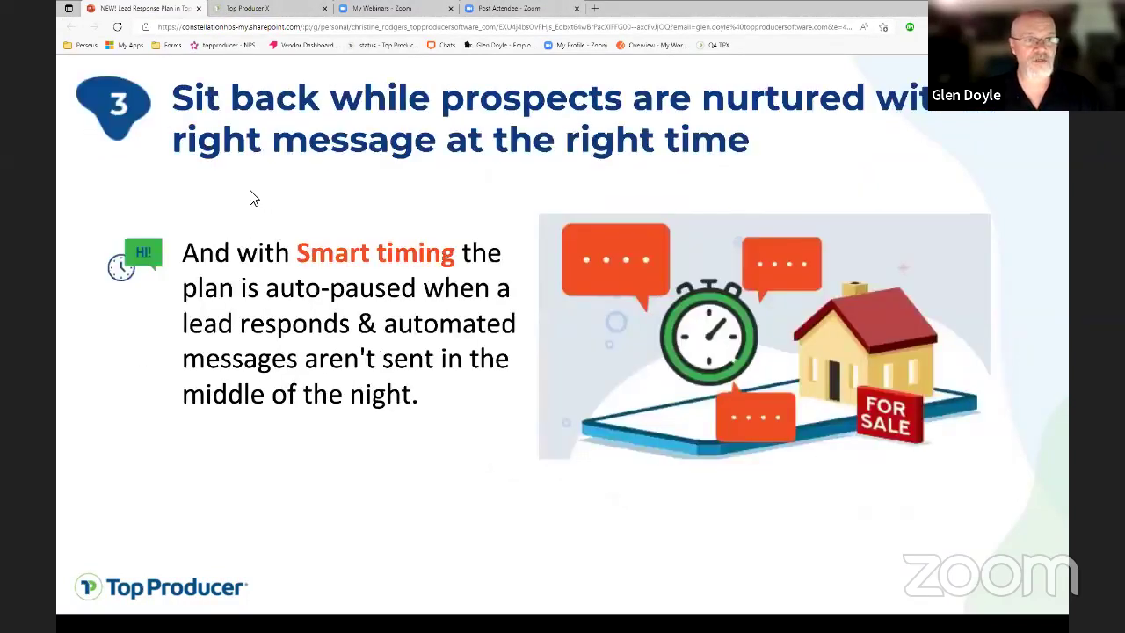
{"action": "mouse_move", "coordinate": [83, 601]}
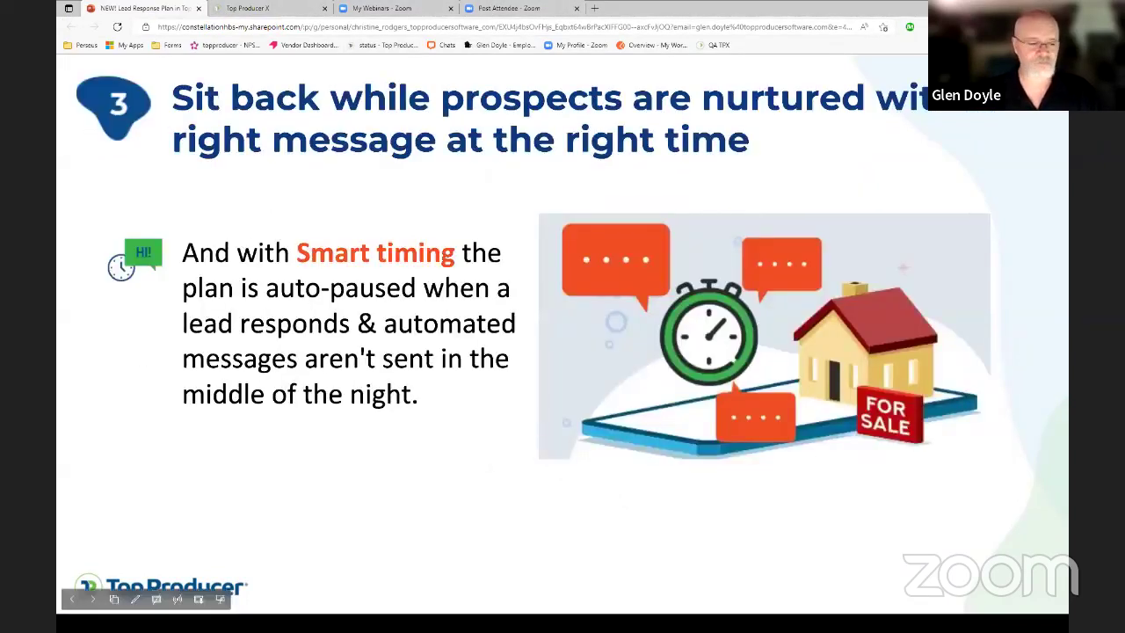
{"action": "left_click", "coordinate": [71, 600]}
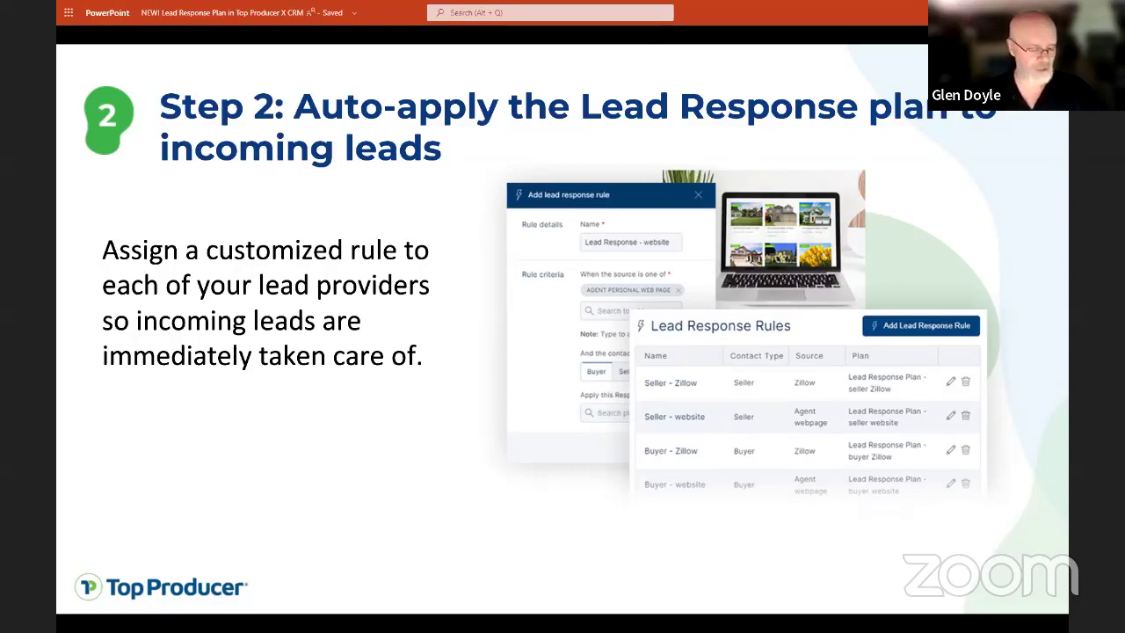
Switch back to Top Producer, leave the browser's full-screen view and enlarge the page for easier reading.
{"action": "key", "text": "alt+Tab"}
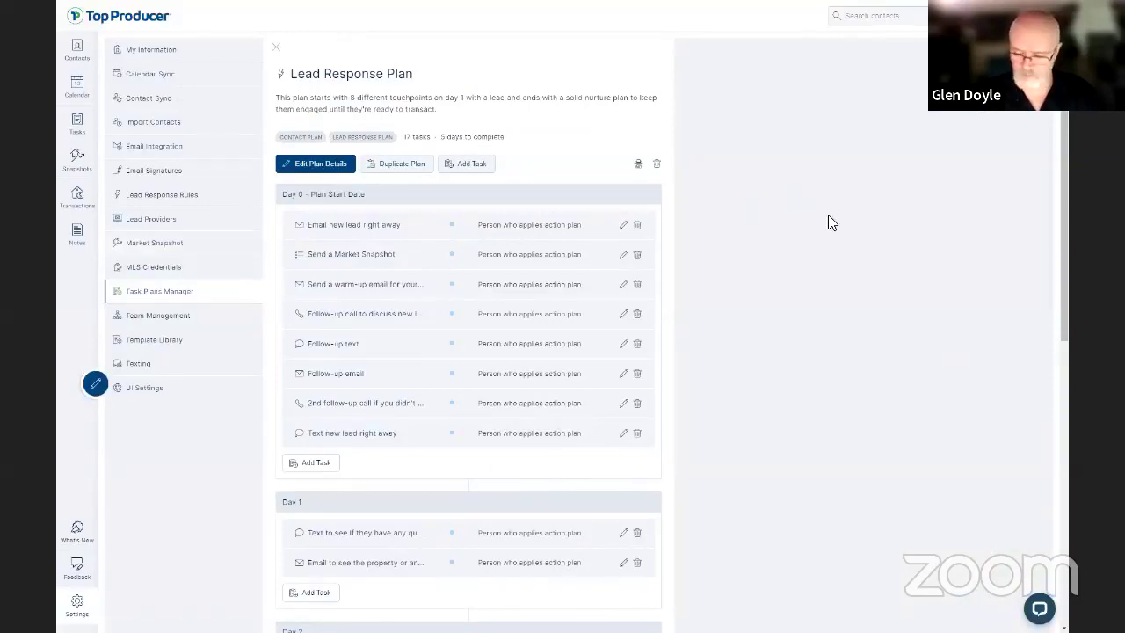
{"action": "key", "text": "F11"}
{"action": "key", "text": "ctrl+plus"}
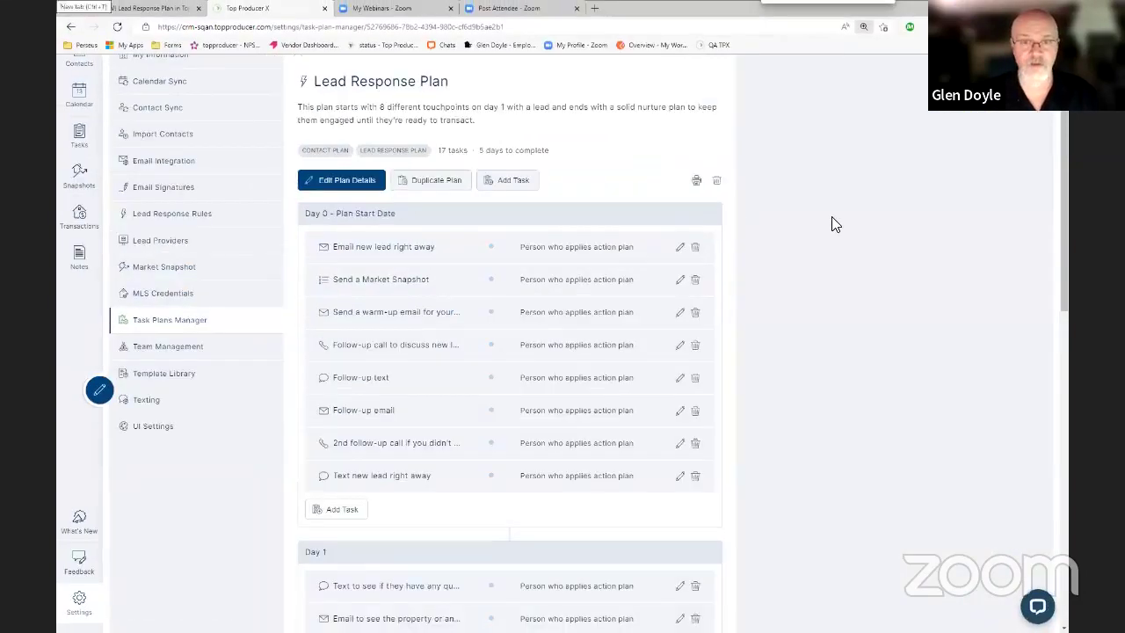
{"action": "key", "text": "ctrl+plus"}
{"action": "key", "text": "ctrl+plus"}
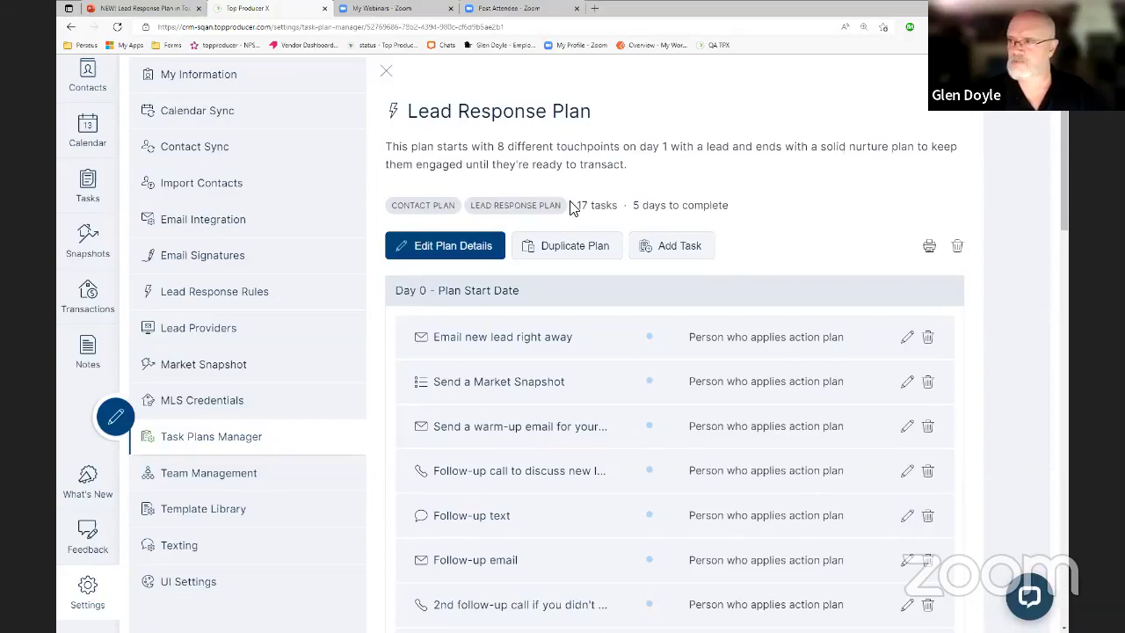
Revisit the Step 2 slide, return to Top Producer and examine the criteria of the existing website lead response rule without changing it.
{"action": "left_click", "coordinate": [128, 11]}
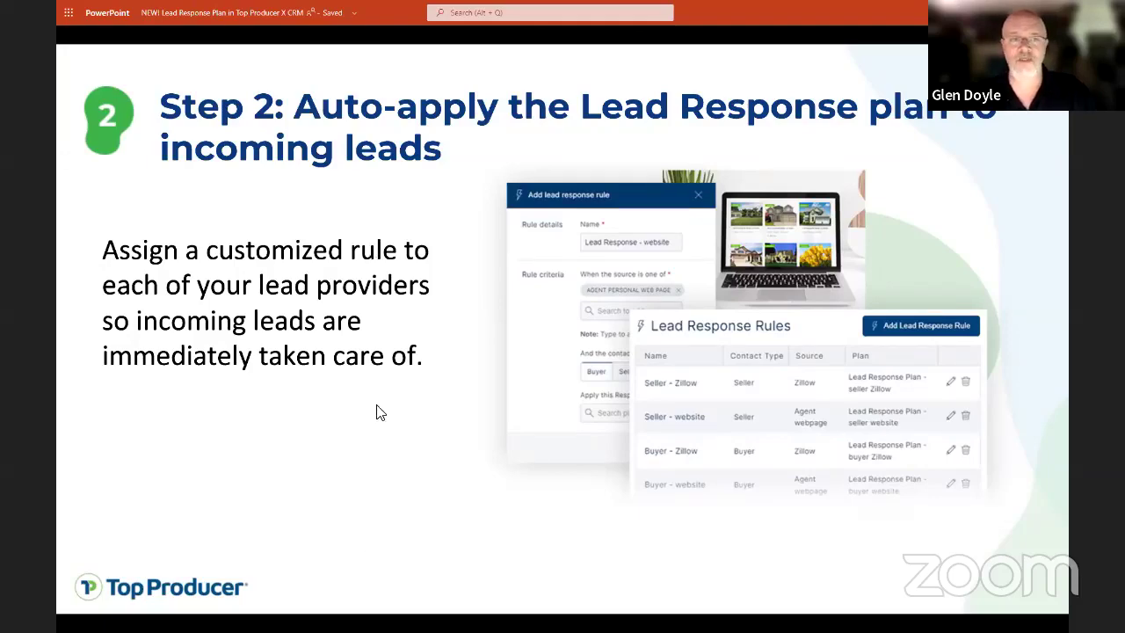
{"action": "key", "text": "alt+Tab"}
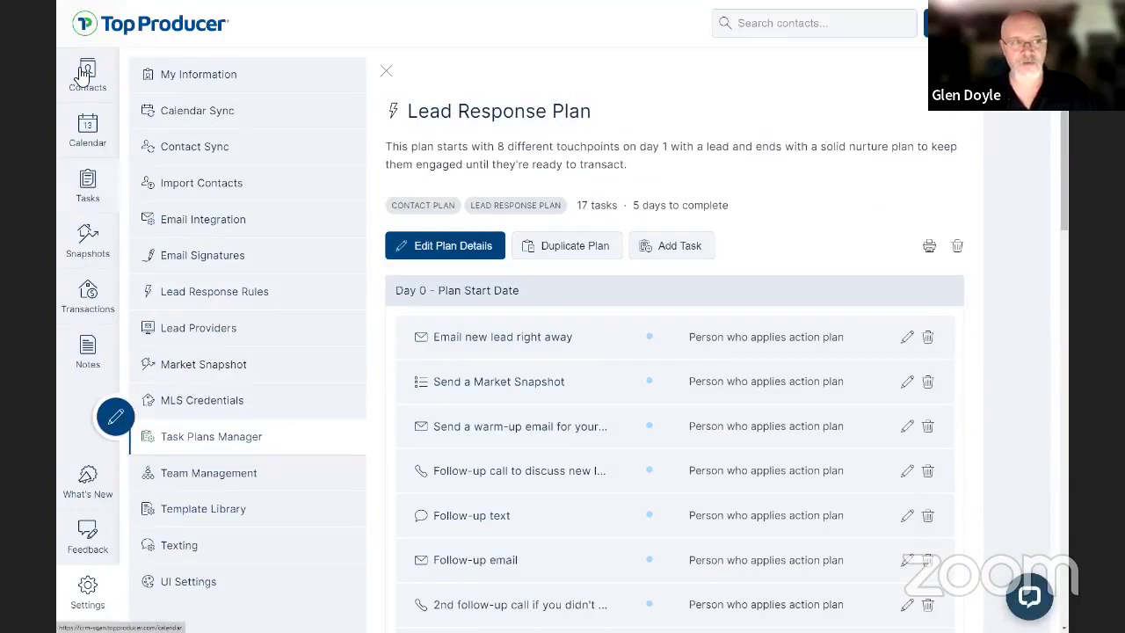
{"action": "left_click", "coordinate": [99, 592]}
{"action": "left_click", "coordinate": [100, 592]}
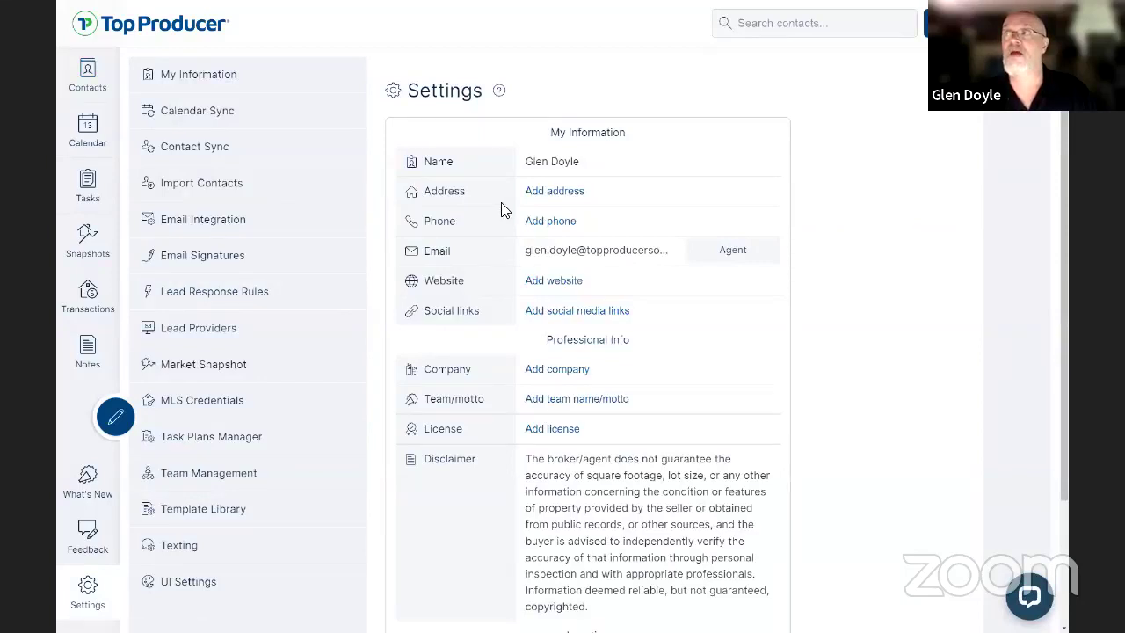
{"action": "left_click", "coordinate": [219, 301]}
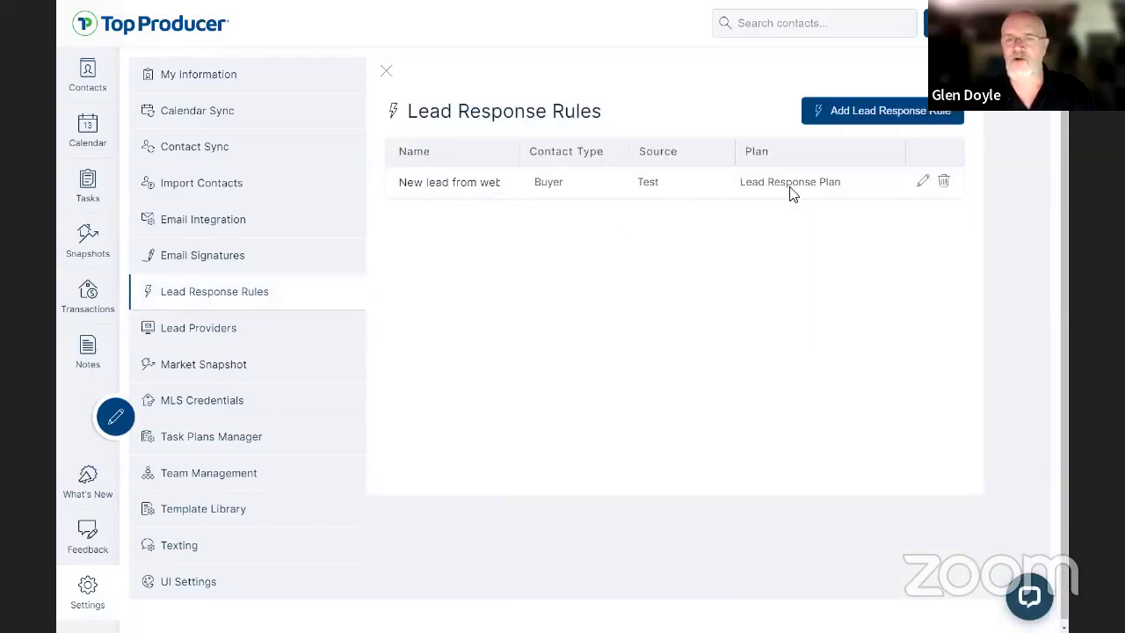
{"action": "left_click", "coordinate": [922, 182]}
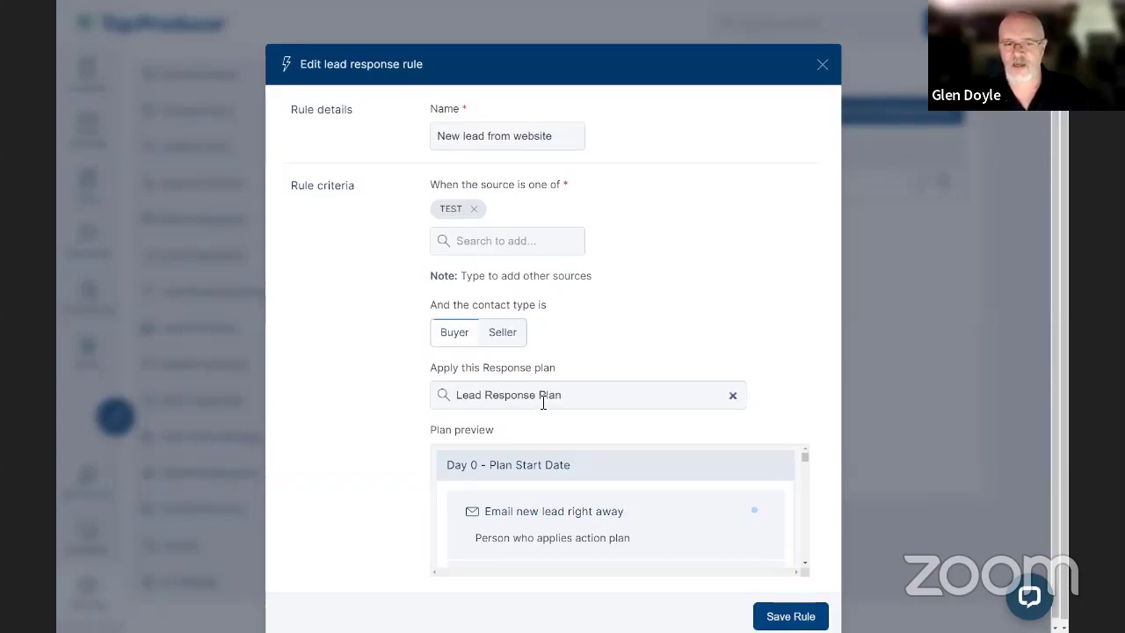
{"action": "left_click", "coordinate": [821, 72]}
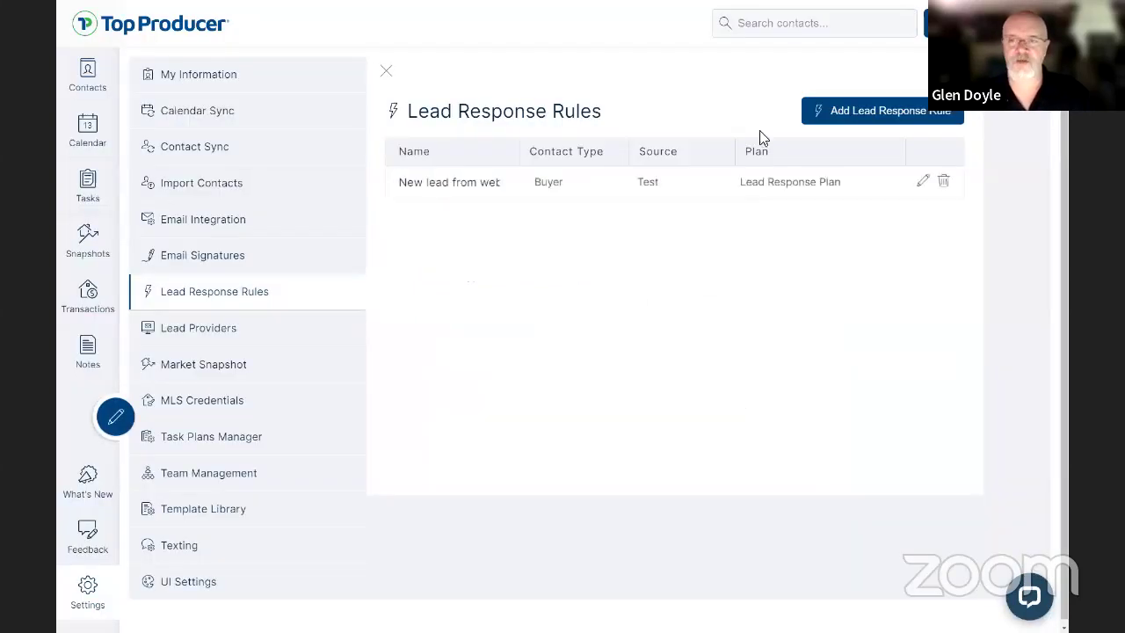
Add a lead response rule named Lead Plan 2 that applies the Lead Response Plan to Buyer leads from the Referral source.
{"action": "left_click", "coordinate": [914, 114]}
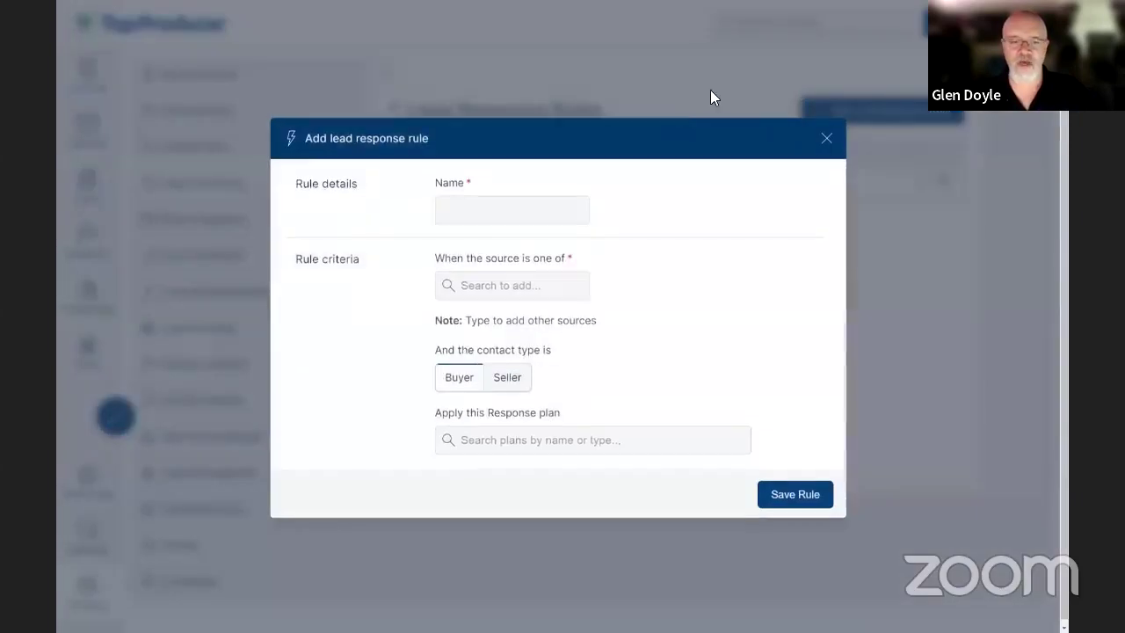
{"action": "left_click", "coordinate": [524, 209]}
{"action": "type", "text": "Lead Plan 2"}
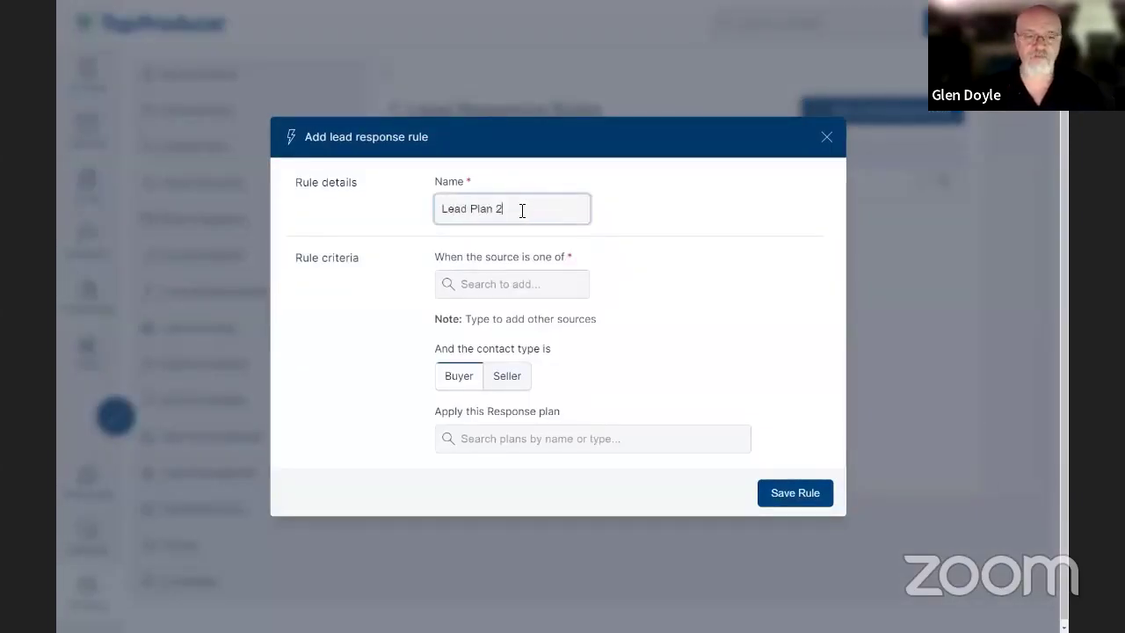
{"action": "left_click", "coordinate": [509, 283]}
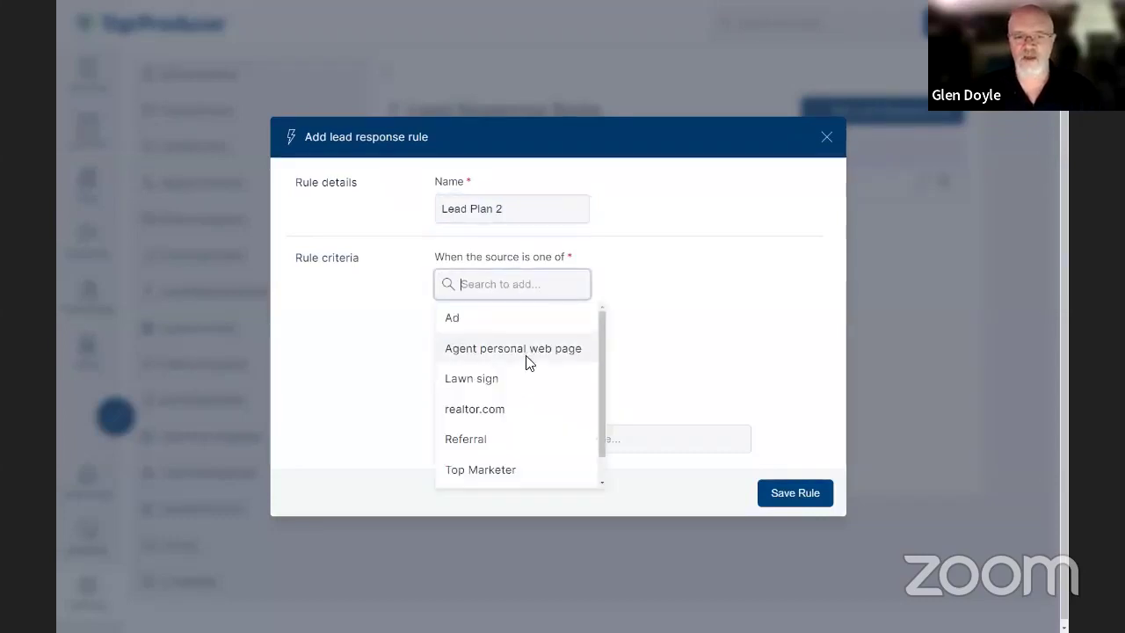
{"action": "scroll", "coordinate": [527, 363], "scroll_direction": "down", "scroll_amount": 1}
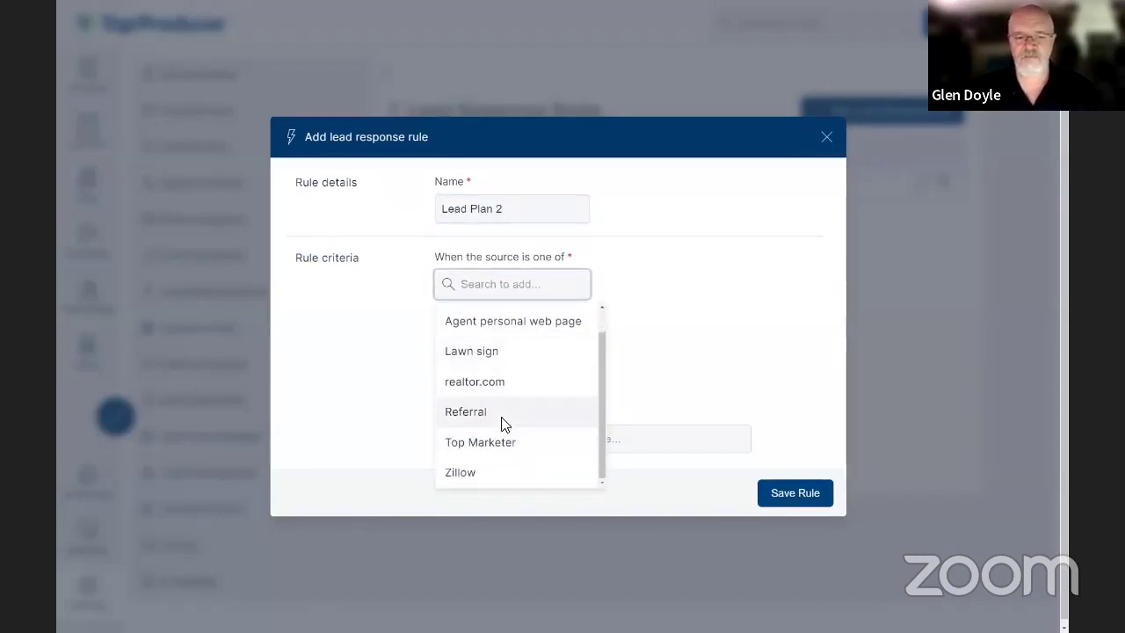
{"action": "left_click", "coordinate": [505, 413]}
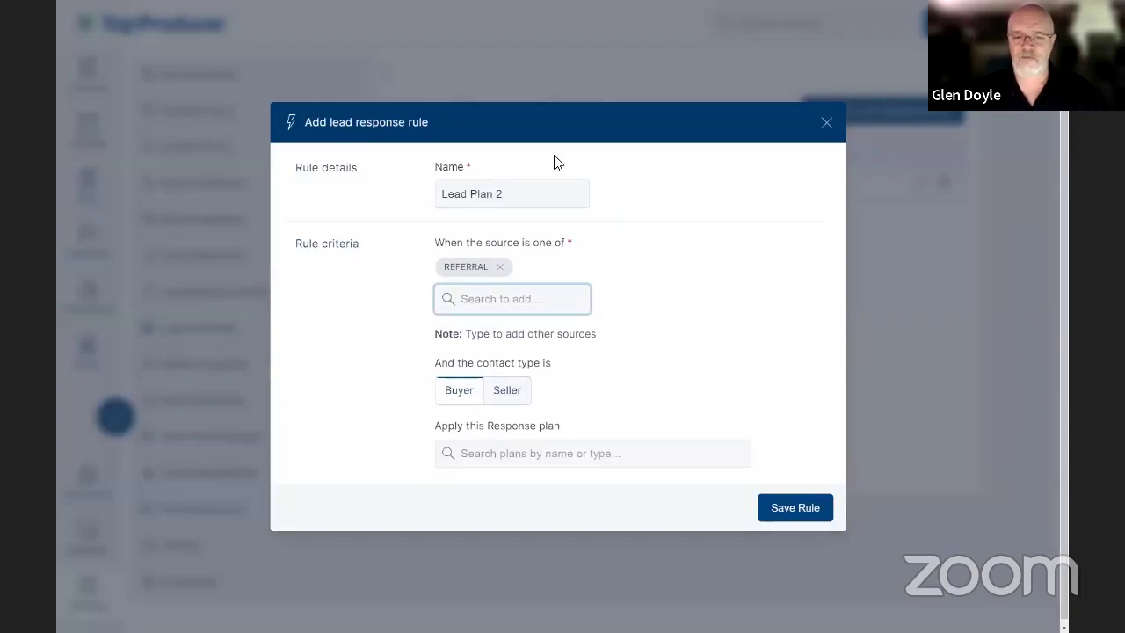
{"action": "left_click", "coordinate": [505, 463]}
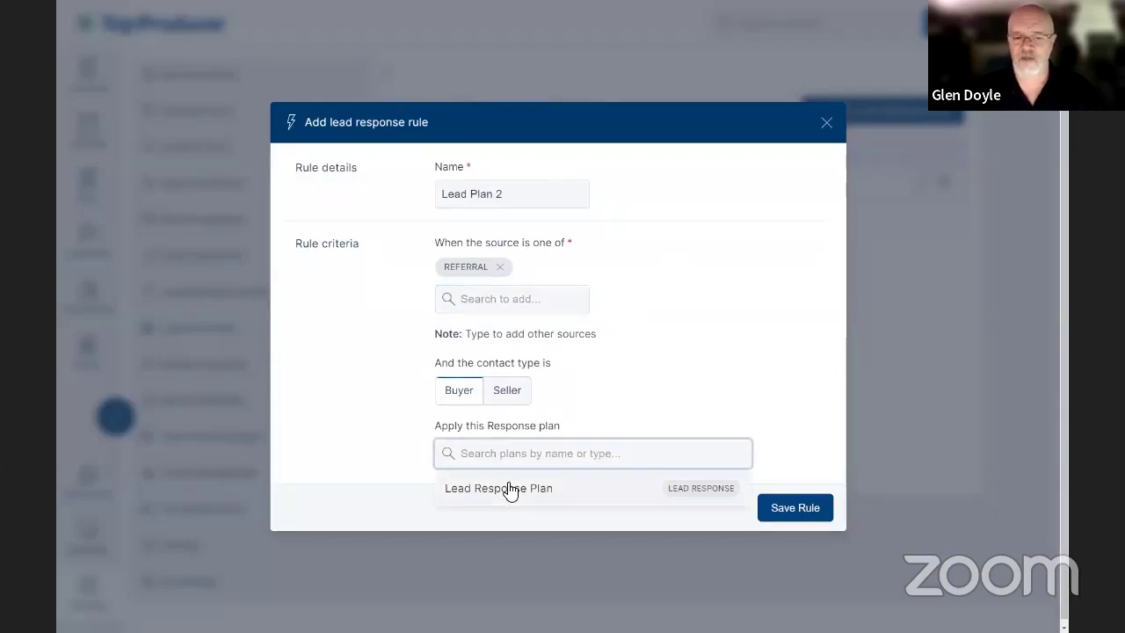
{"action": "left_click", "coordinate": [511, 489]}
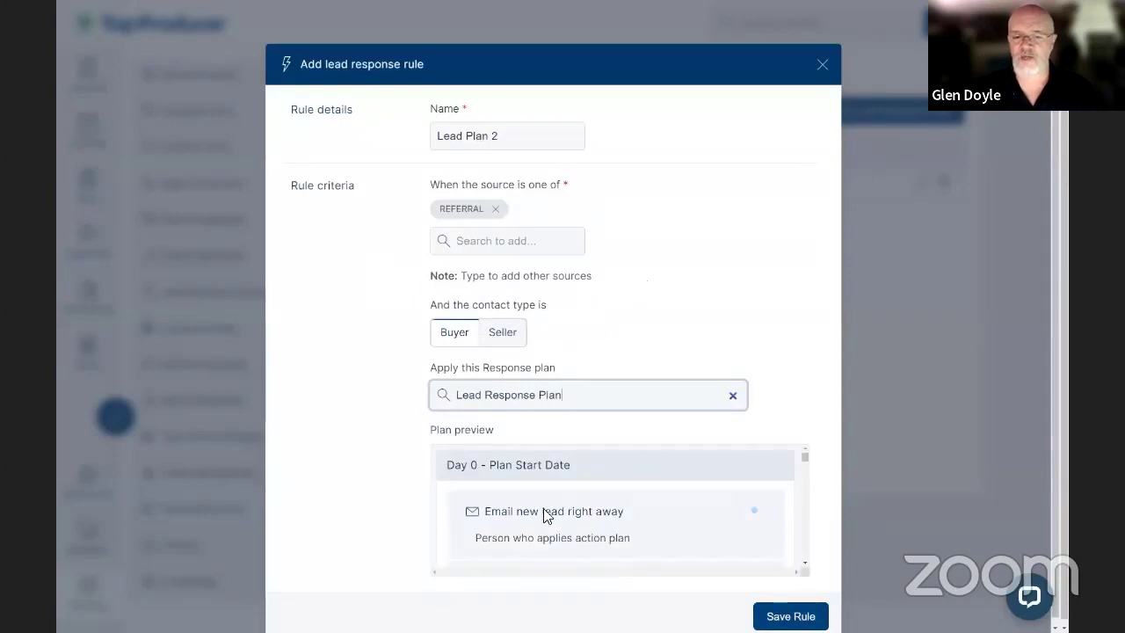
{"action": "left_click", "coordinate": [677, 201]}
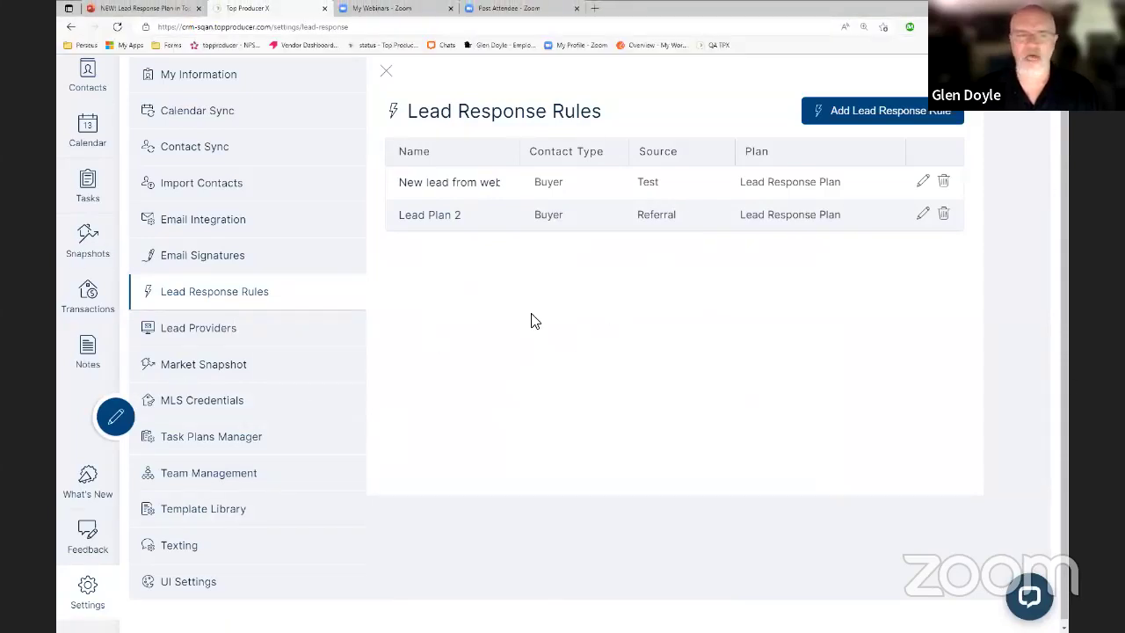
Start another lead response rule named Realtor.com with realtor.com as its source.
{"action": "left_click", "coordinate": [846, 117]}
{"action": "left_click", "coordinate": [502, 208]}
{"action": "type", "text": "rea"}
{"action": "key", "text": "BackSpace"}
{"action": "key", "text": "BackSpace"}
{"action": "key", "text": "BackSpace"}
{"action": "type", "text": "Realtor.com"}
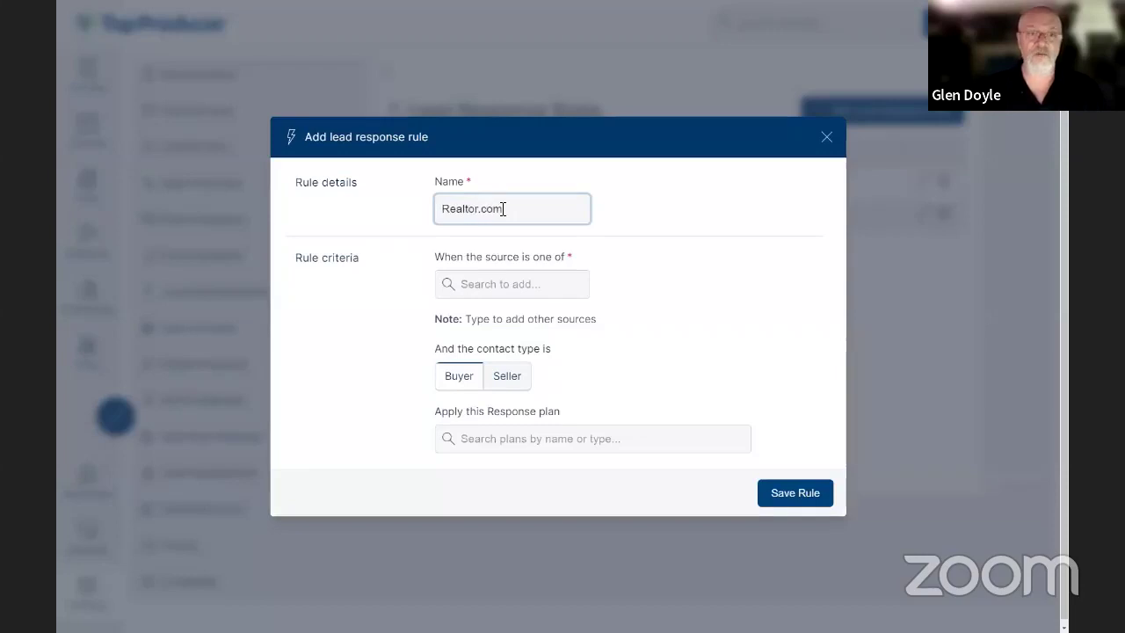
{"action": "left_click", "coordinate": [484, 293]}
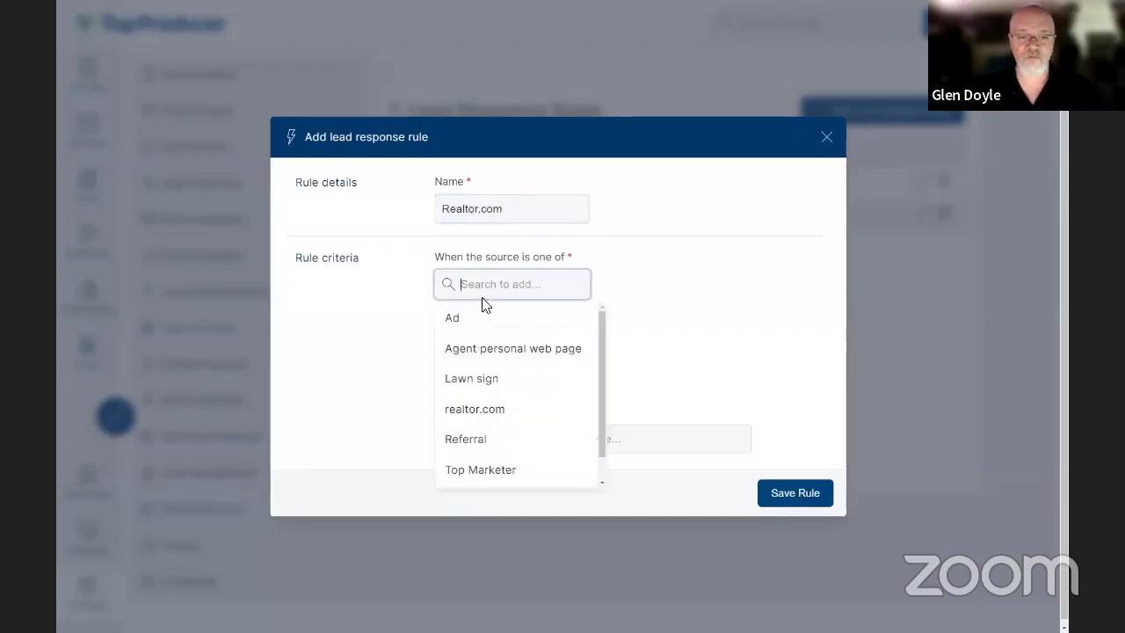
{"action": "left_click", "coordinate": [475, 408]}
Set the Realtor.com rule's contact type to Seller with the Lead Response Plan applied, and save the rule.
{"action": "left_click", "coordinate": [458, 396]}
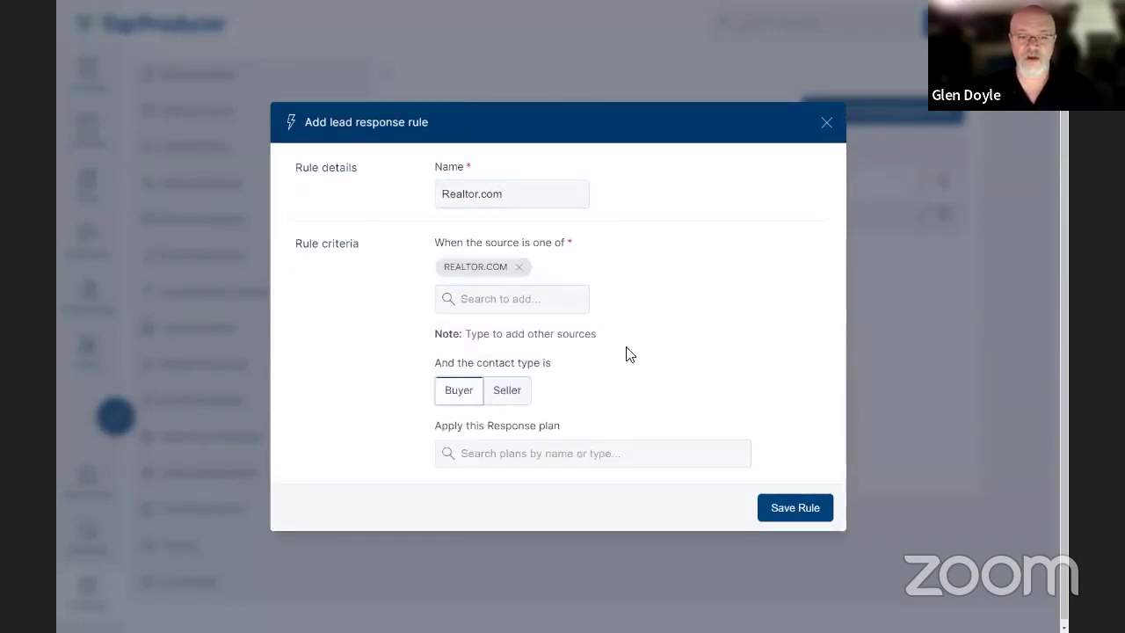
{"action": "left_click", "coordinate": [507, 397]}
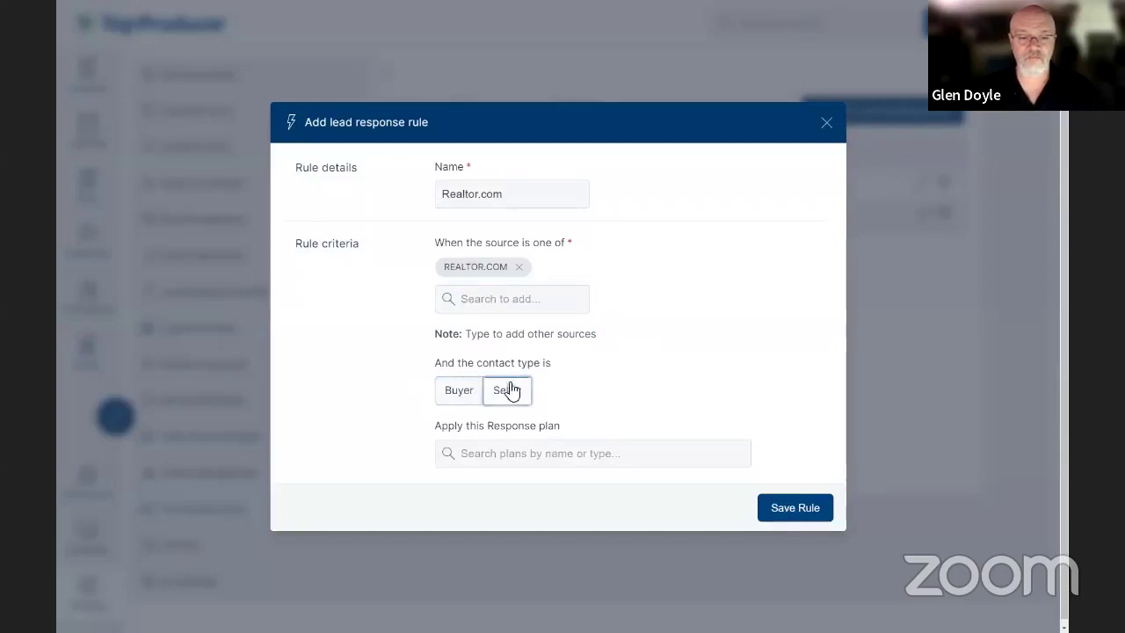
{"action": "left_click", "coordinate": [632, 468]}
{"action": "left_click", "coordinate": [605, 479]}
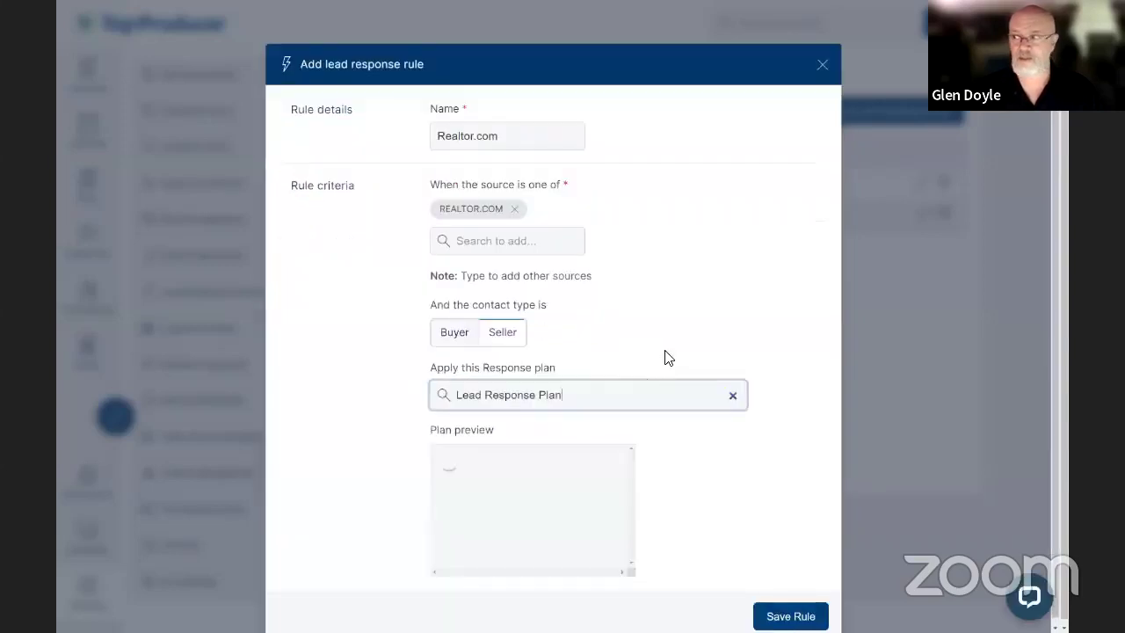
{"action": "left_click", "coordinate": [791, 616]}
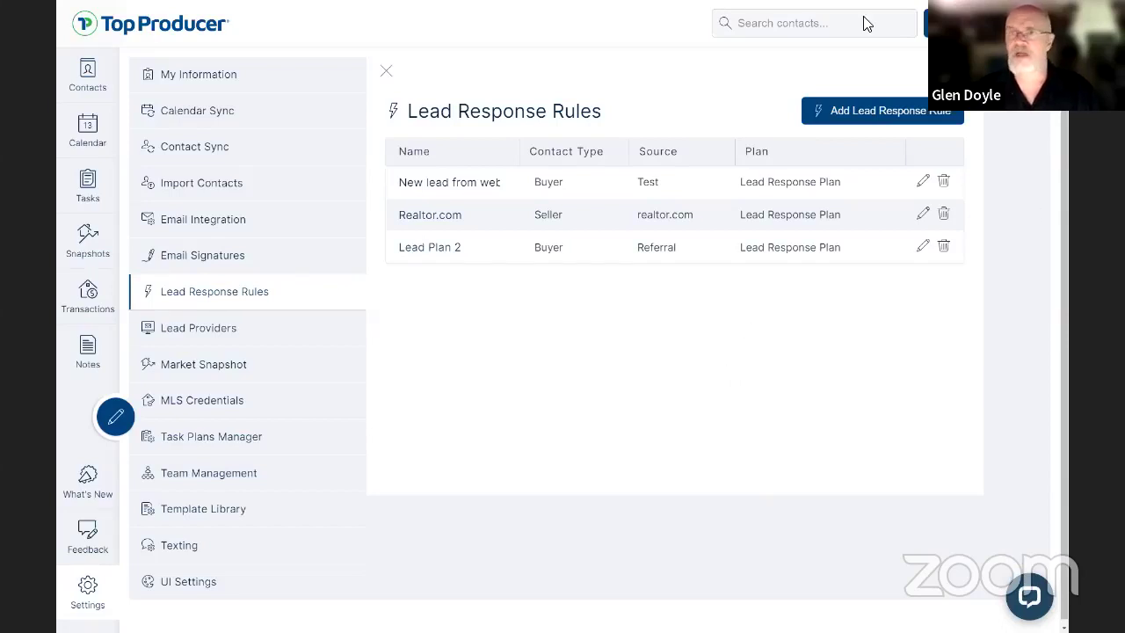
Filter the task plans to Lead Response and review the Lead Response Plan's tasks from Day 0 to Day 3.
{"action": "mouse_move", "coordinate": [857, 3]}
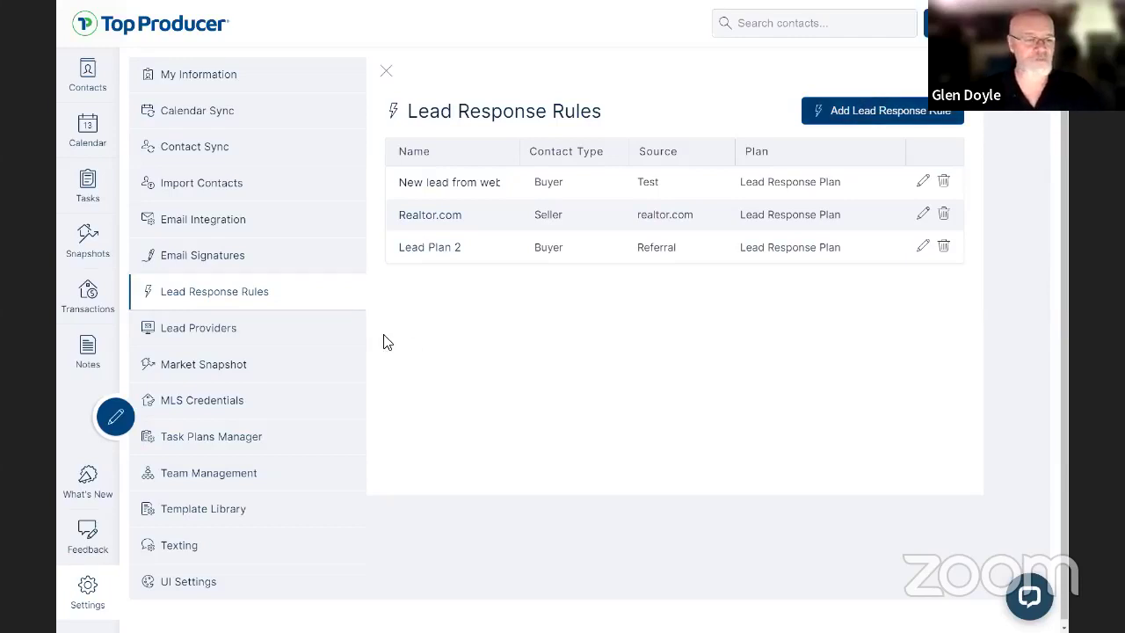
{"action": "left_click", "coordinate": [209, 439]}
{"action": "left_click", "coordinate": [575, 165]}
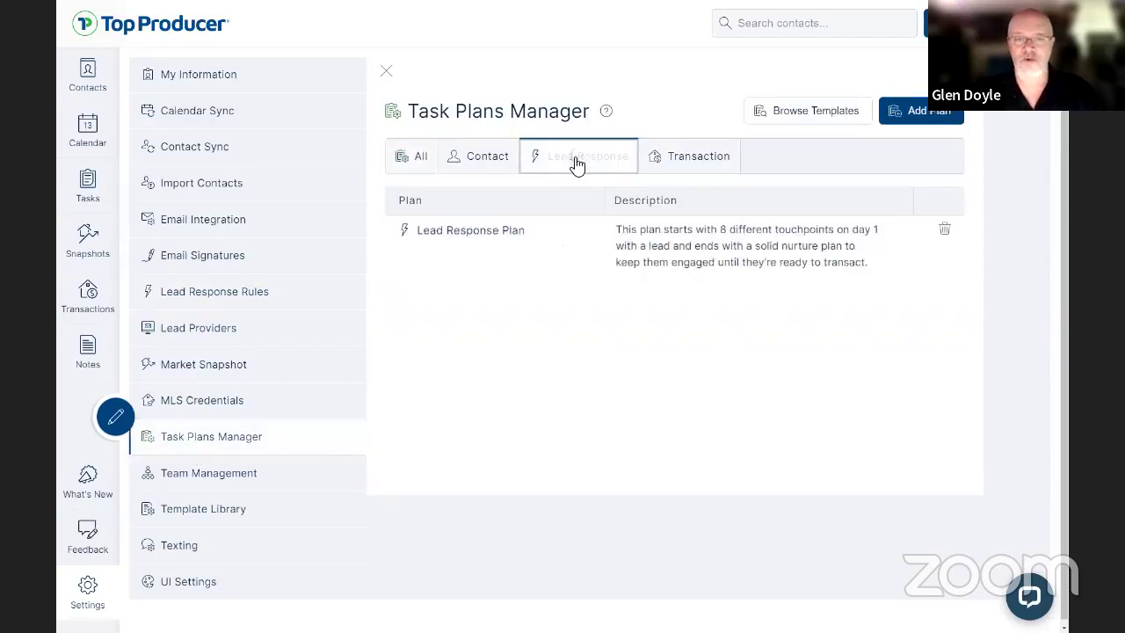
{"action": "left_click", "coordinate": [509, 231]}
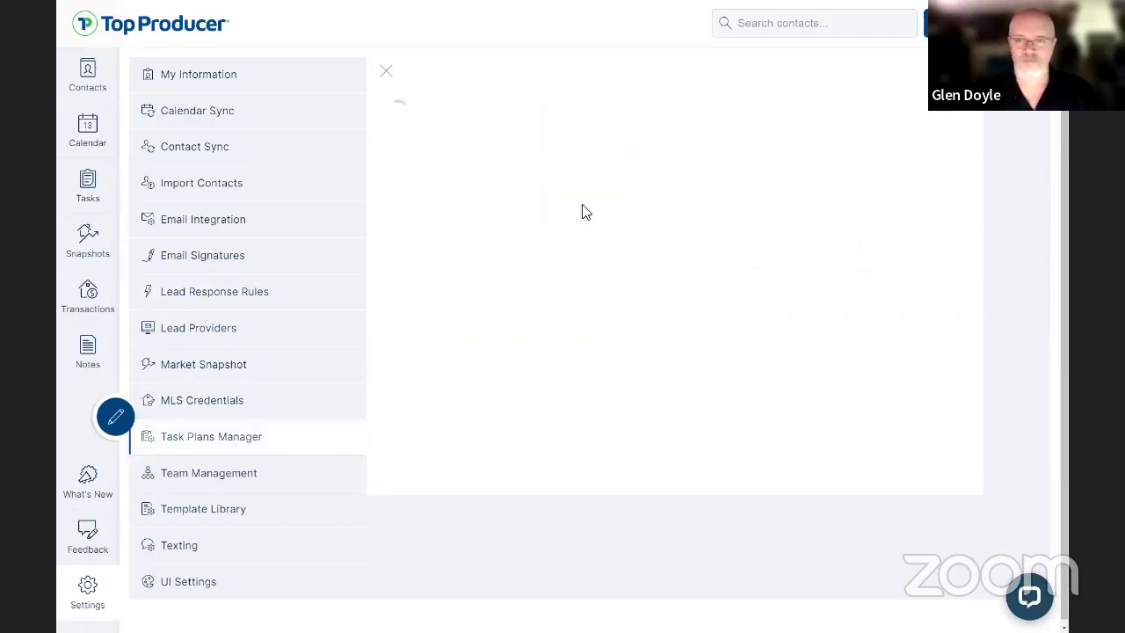
{"action": "scroll", "coordinate": [720, 202], "scroll_direction": "down", "scroll_amount": 2}
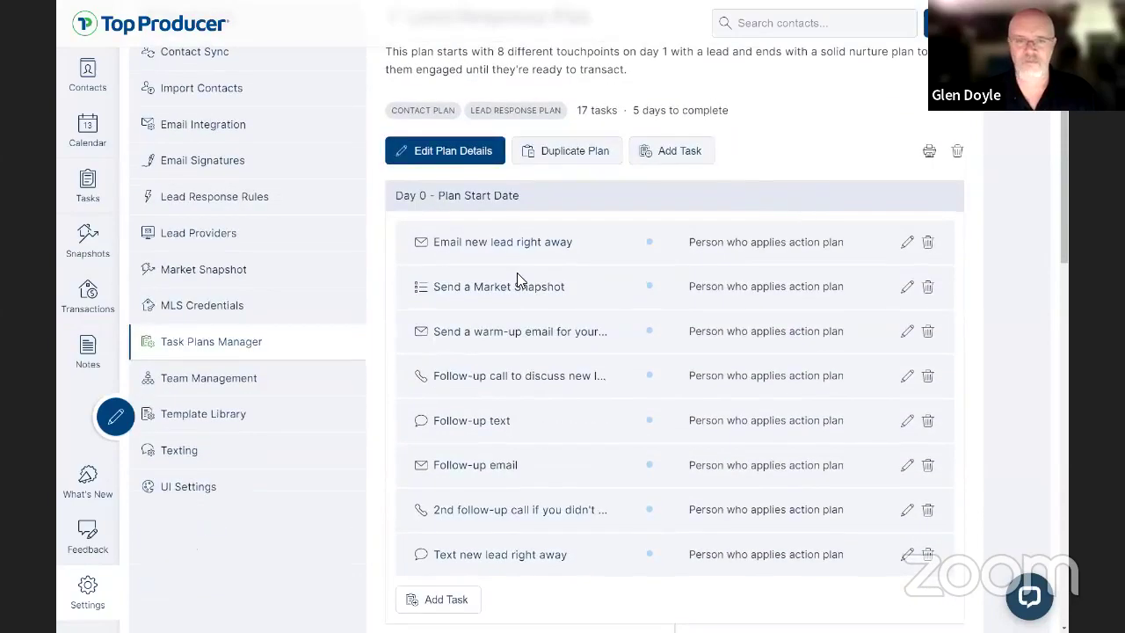
{"action": "scroll", "coordinate": [766, 222], "scroll_direction": "down", "scroll_amount": 5}
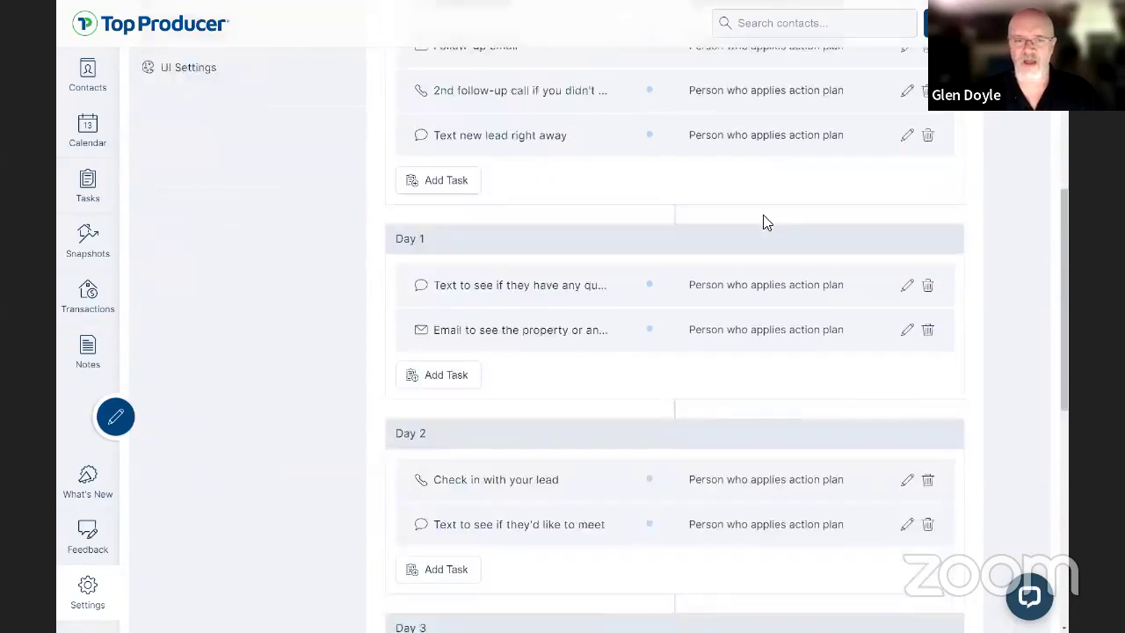
{"action": "scroll", "coordinate": [766, 222], "scroll_direction": "down", "scroll_amount": 1}
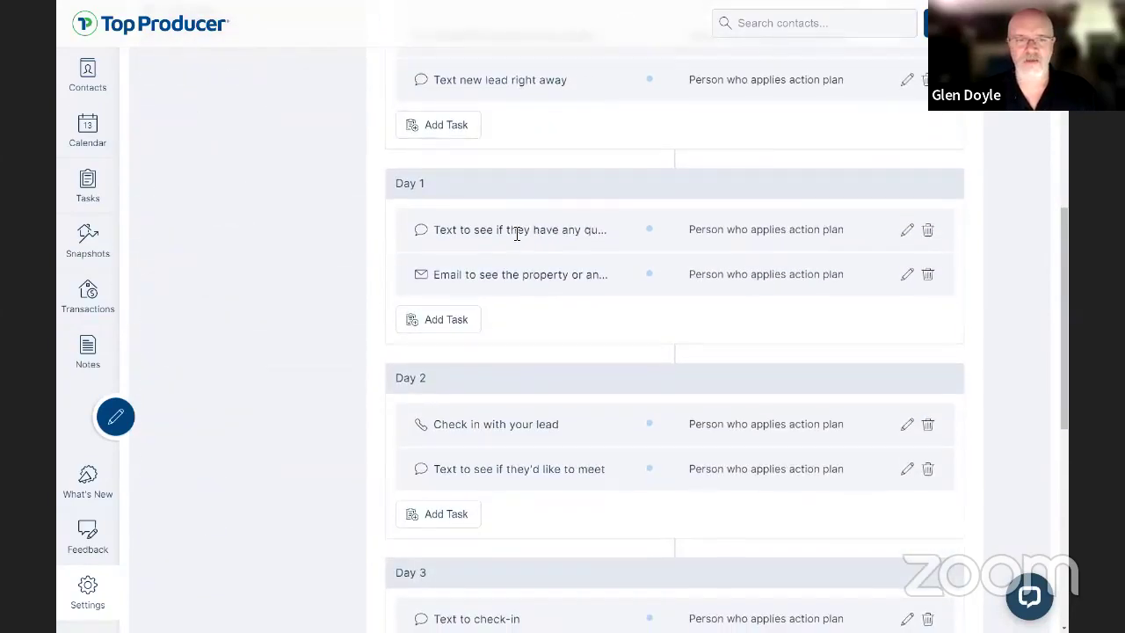
Examine the due-date options of the Day 1 text task about report or property questions, leaving the task without edits.
{"action": "left_click", "coordinate": [907, 230]}
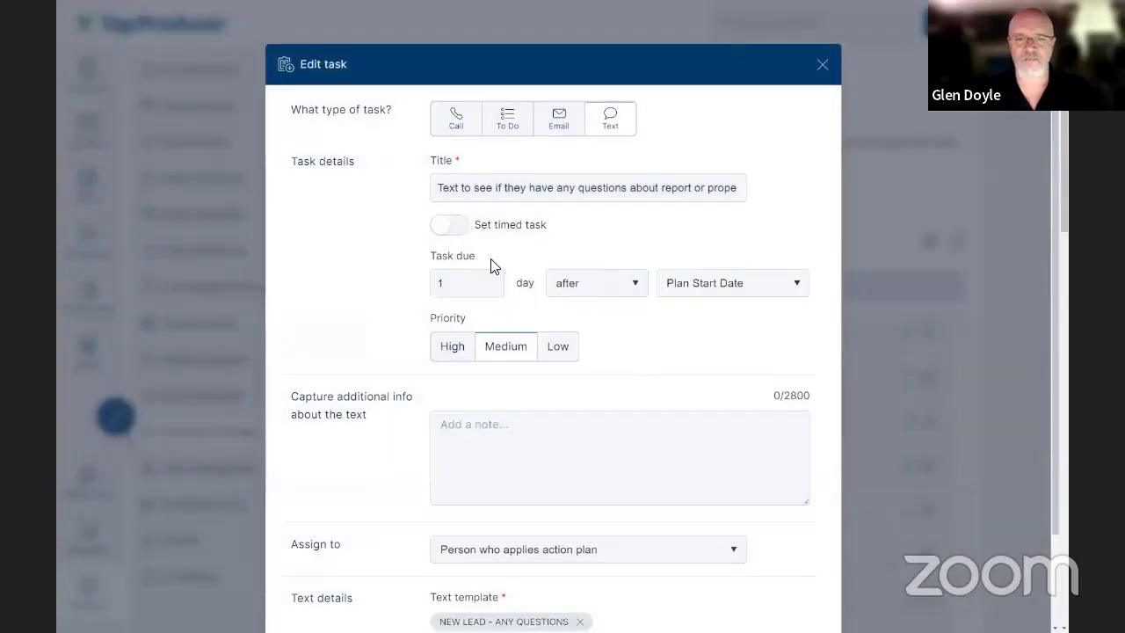
{"action": "left_click", "coordinate": [823, 65]}
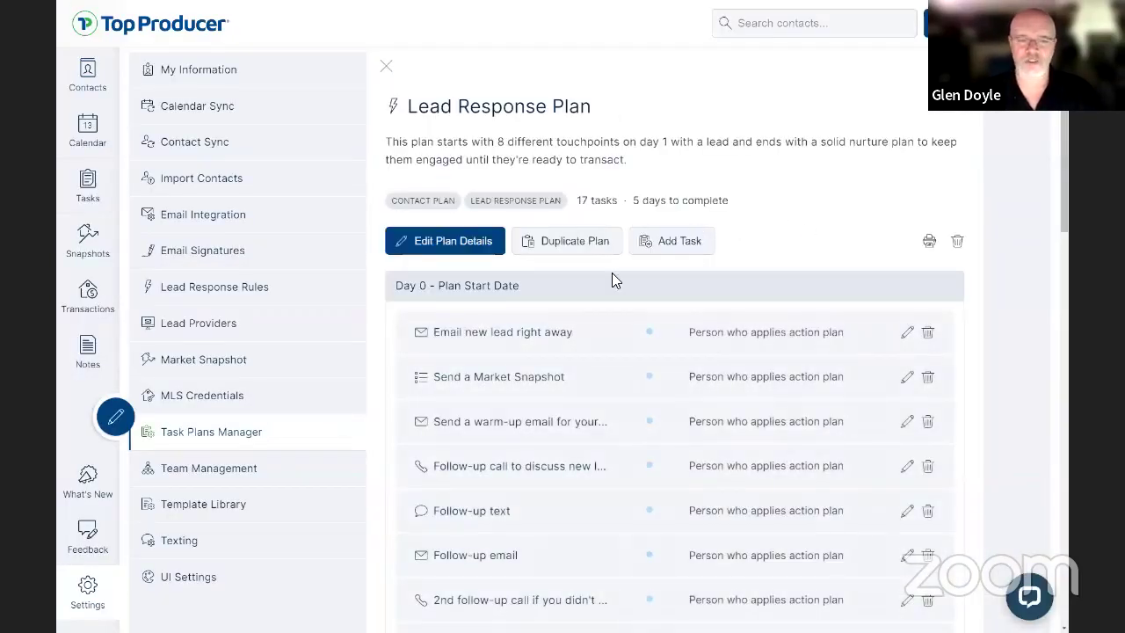
{"action": "scroll", "coordinate": [614, 279], "scroll_direction": "down", "scroll_amount": 5}
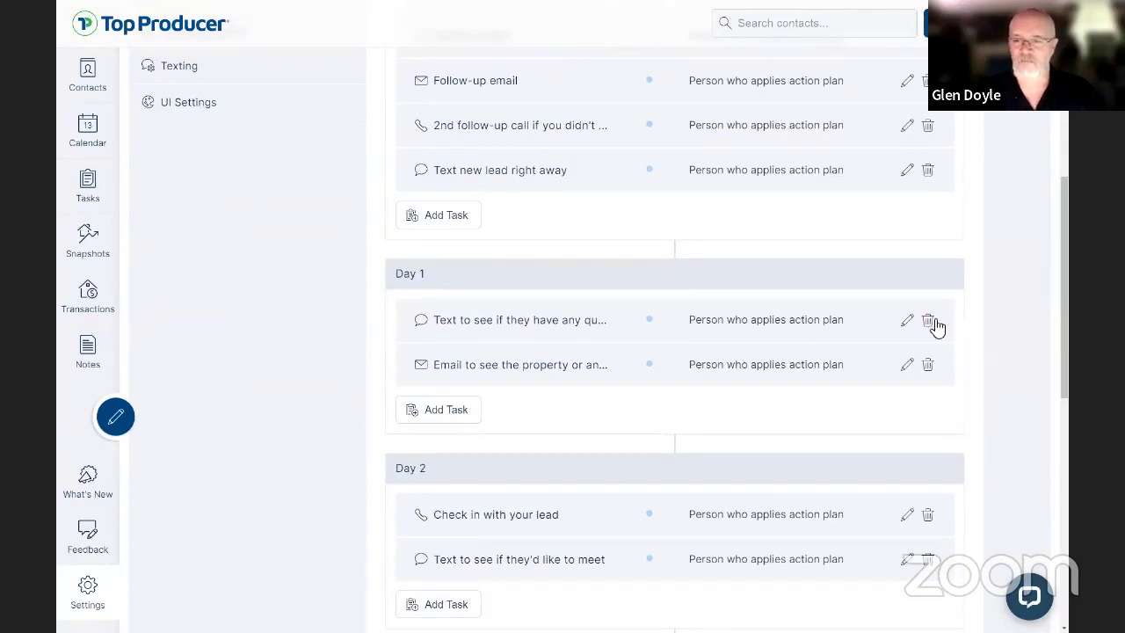
{"action": "left_click", "coordinate": [907, 321]}
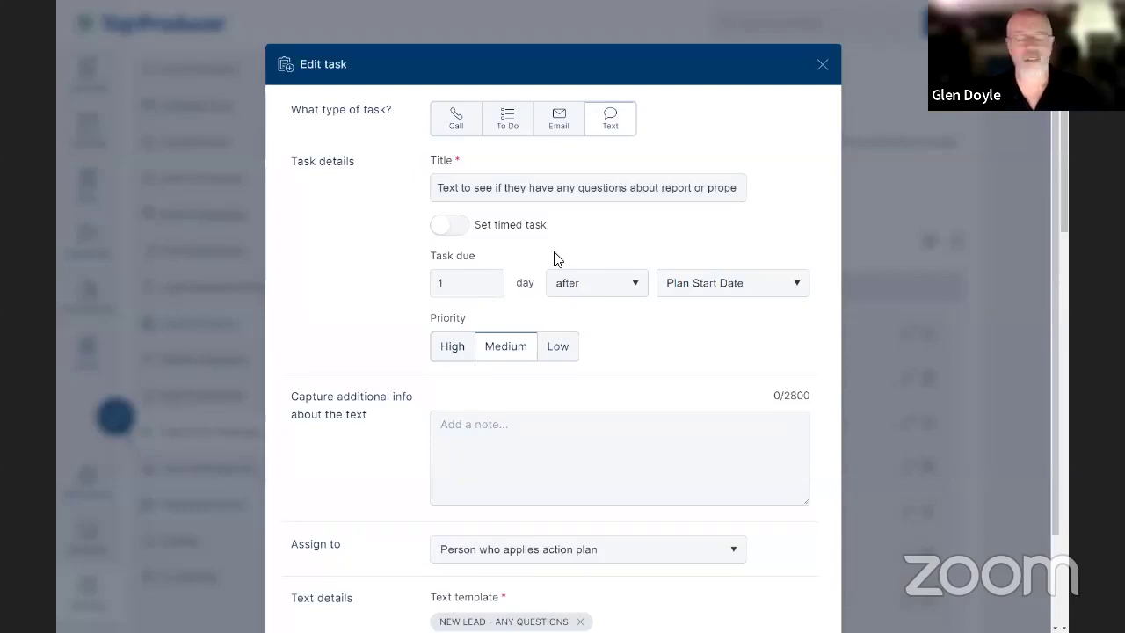
{"action": "scroll", "coordinate": [554, 259], "scroll_direction": "down", "scroll_amount": 2}
{"action": "scroll", "coordinate": [572, 249], "scroll_direction": "up", "scroll_amount": 2}
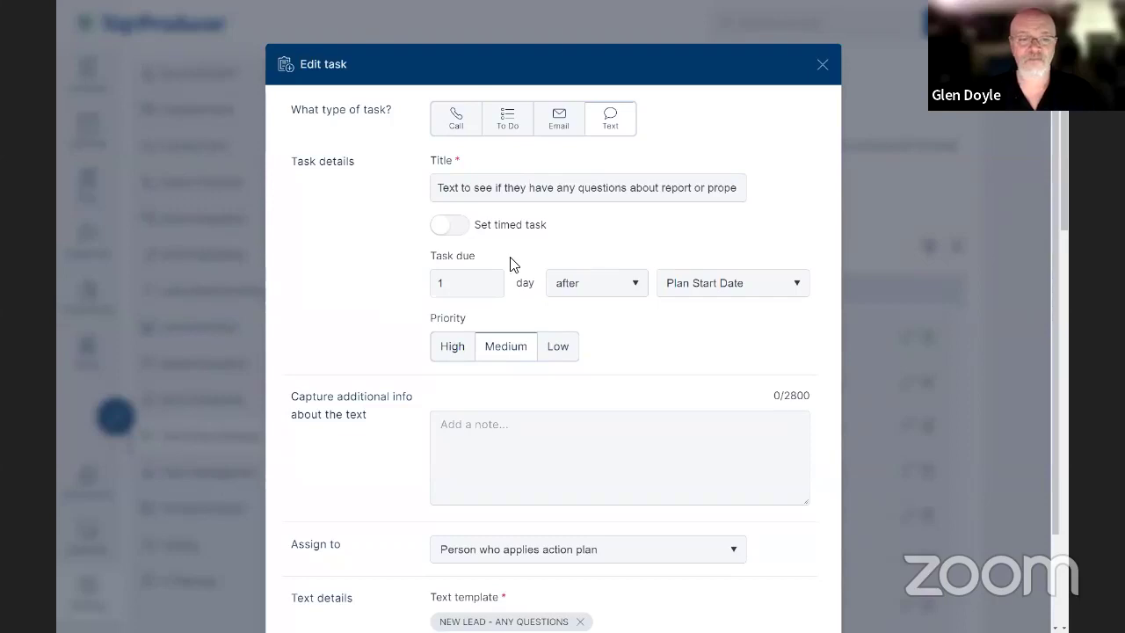
{"action": "left_click", "coordinate": [583, 282]}
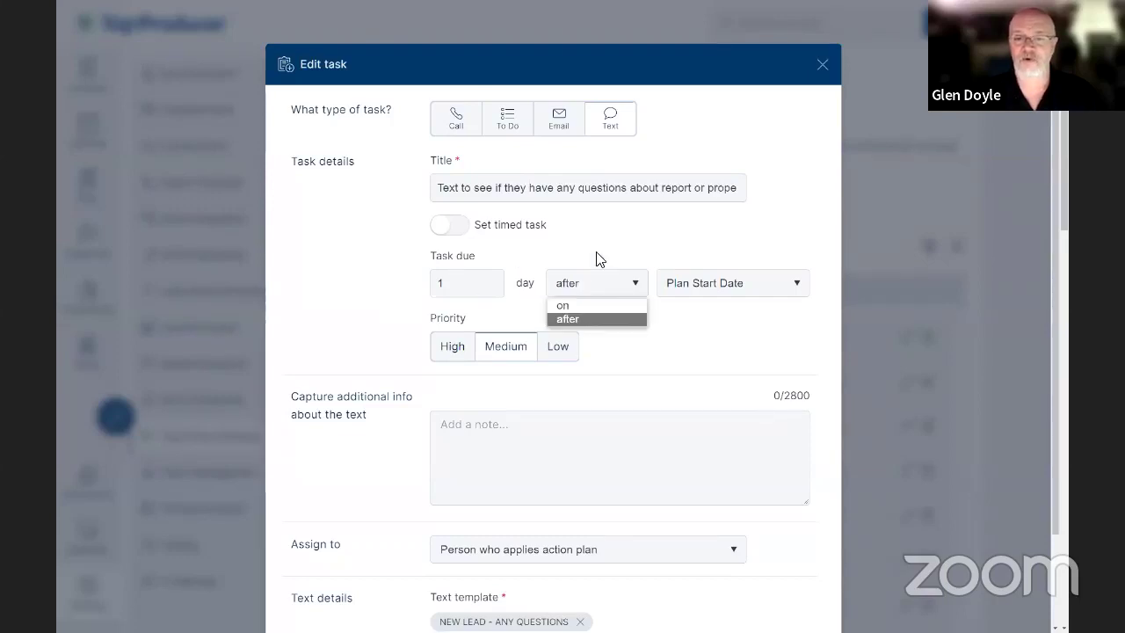
{"action": "left_click", "coordinate": [703, 283]}
{"action": "left_click", "coordinate": [701, 283]}
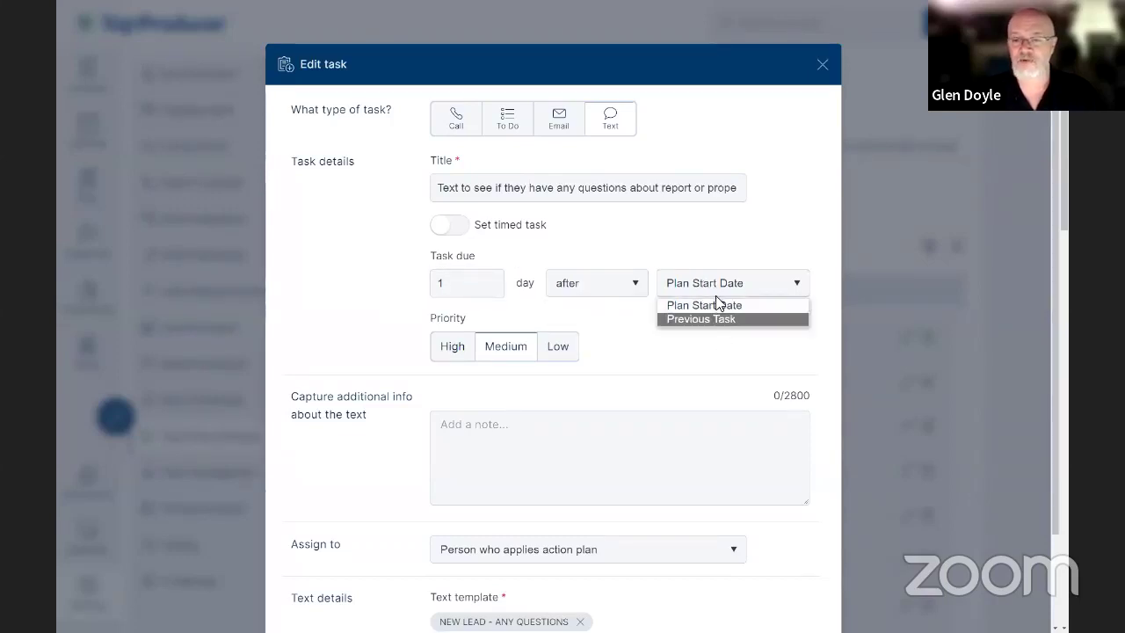
{"action": "left_click", "coordinate": [712, 290]}
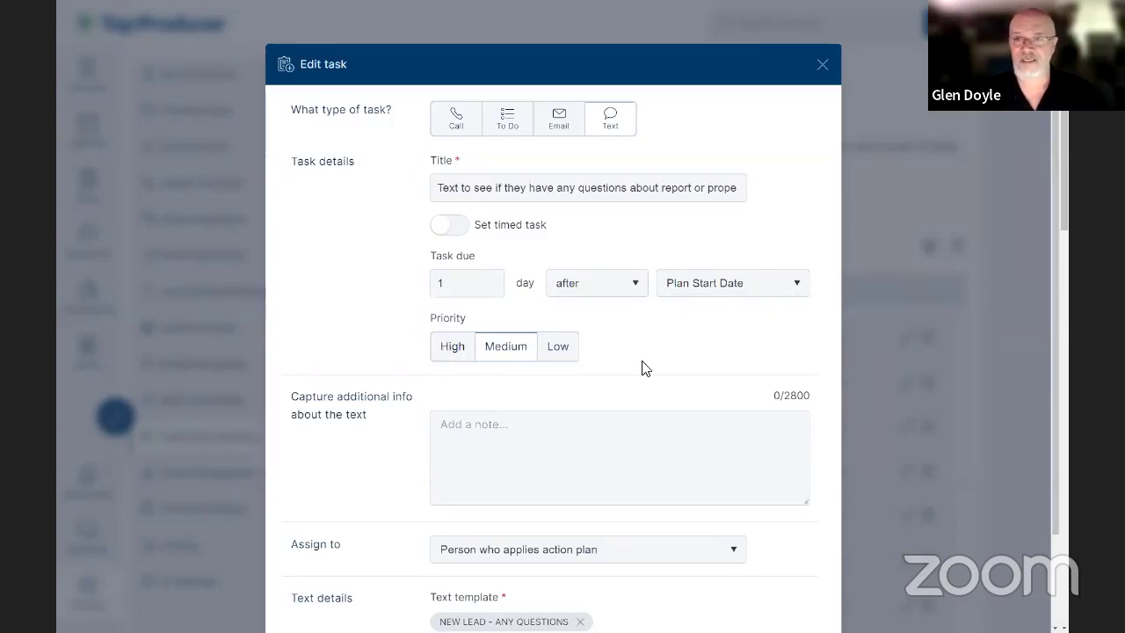
{"action": "left_click", "coordinate": [821, 64]}
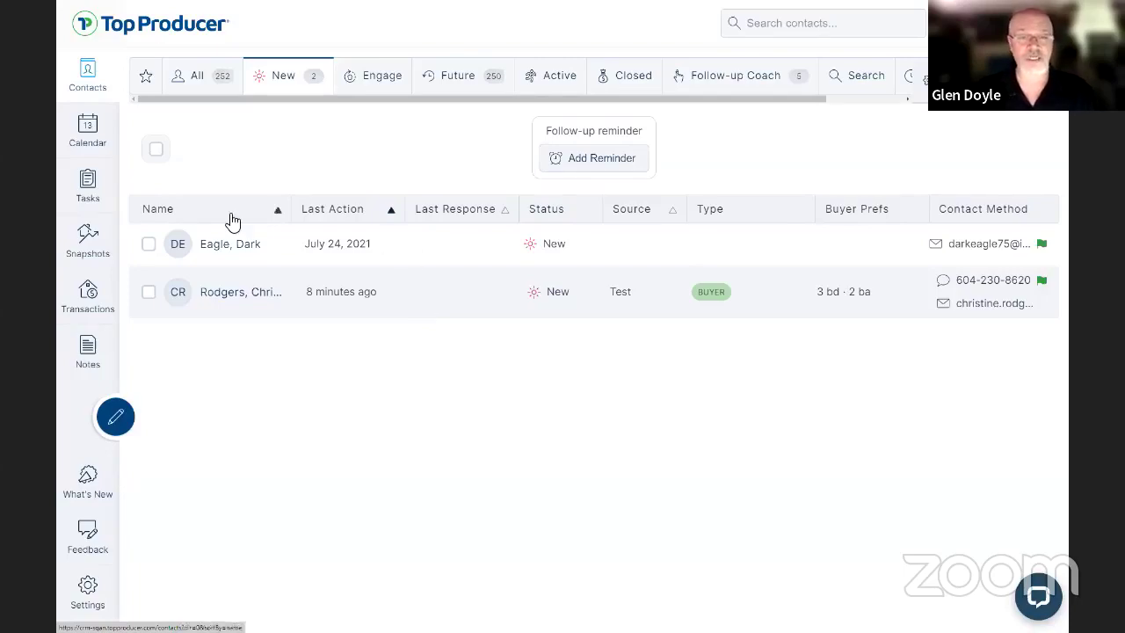
Look for a plan to apply in the tasks of the first contact with New status, and return to the contact list.
{"action": "left_click", "coordinate": [232, 253]}
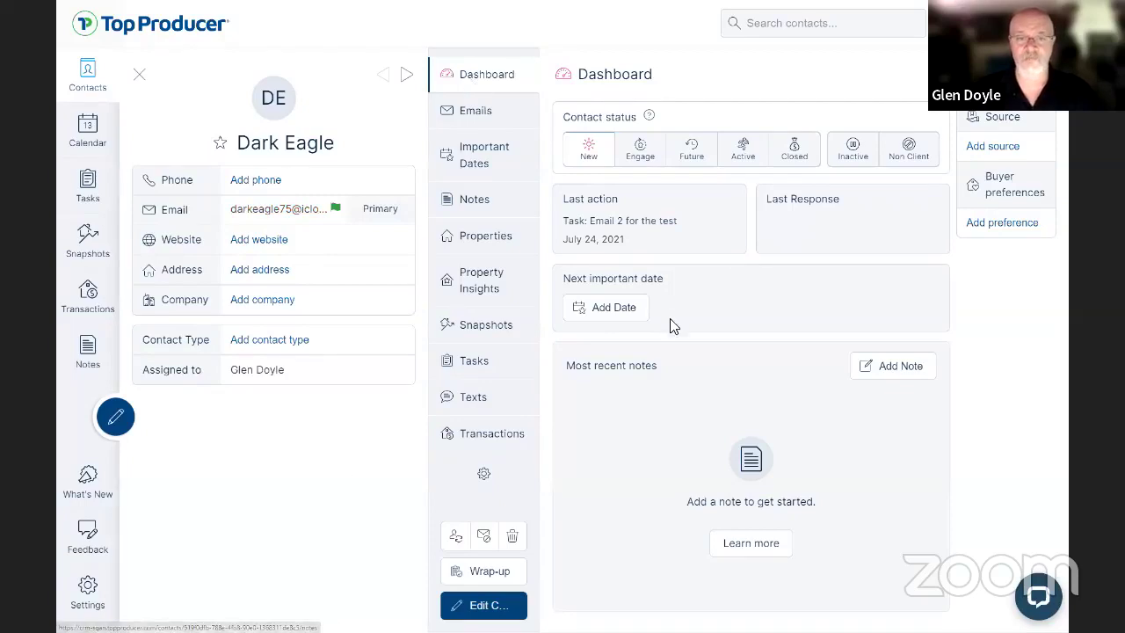
{"action": "left_click", "coordinate": [472, 362]}
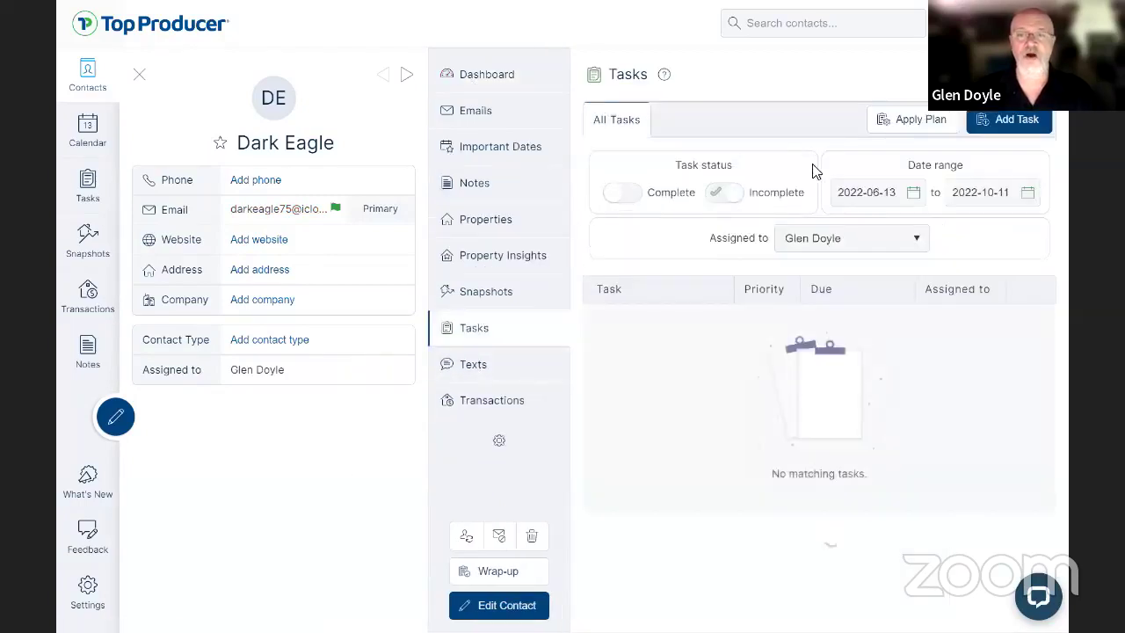
{"action": "left_click", "coordinate": [914, 122]}
{"action": "left_click", "coordinate": [578, 305]}
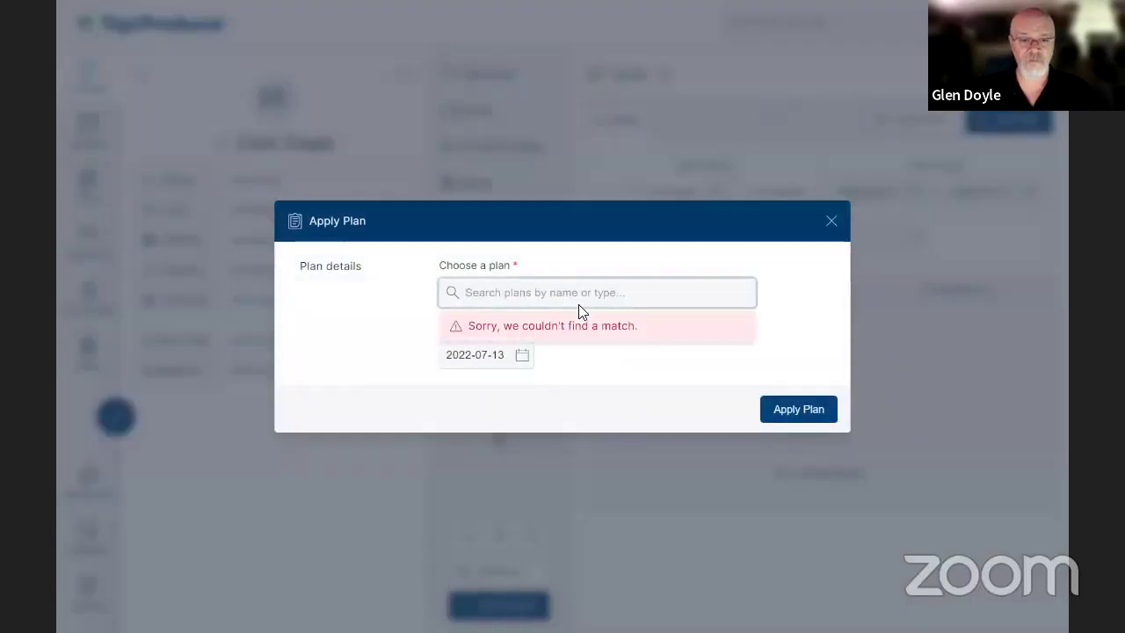
{"action": "left_click", "coordinate": [831, 220]}
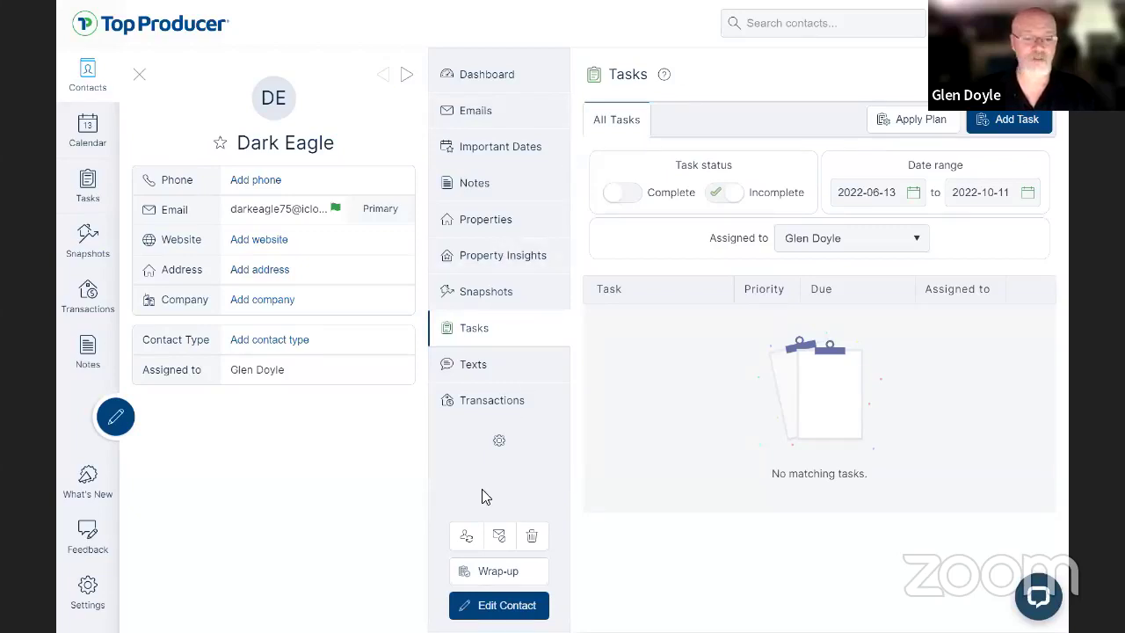
{"action": "left_click", "coordinate": [139, 79]}
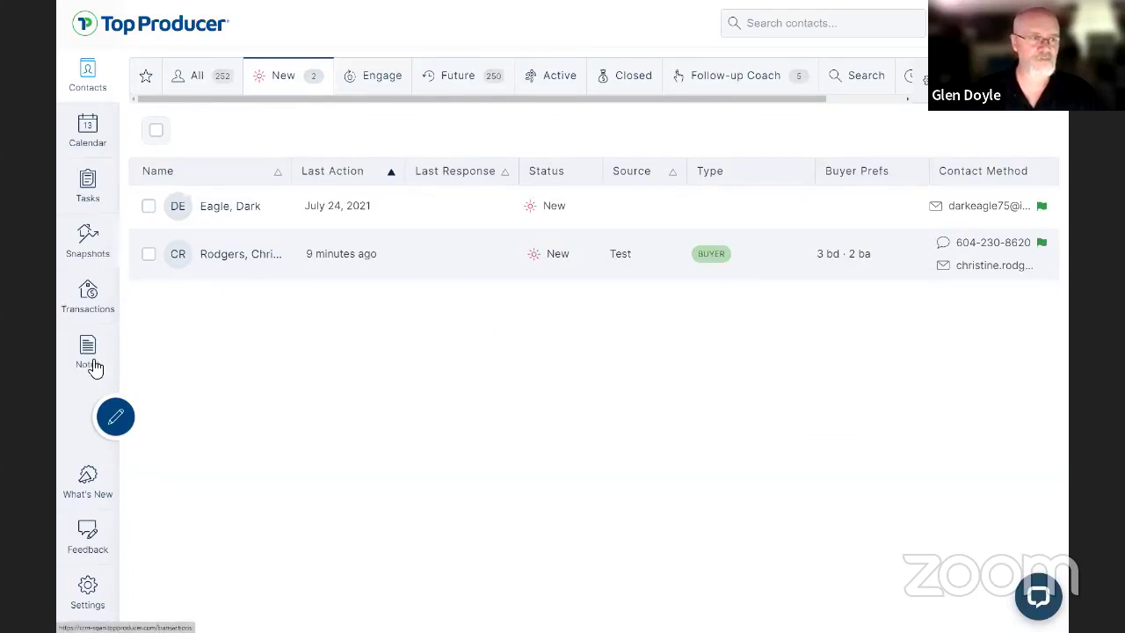
Look up the lead notification email address in the Lead Providers settings, and return to the contact list.
{"action": "left_click", "coordinate": [89, 587]}
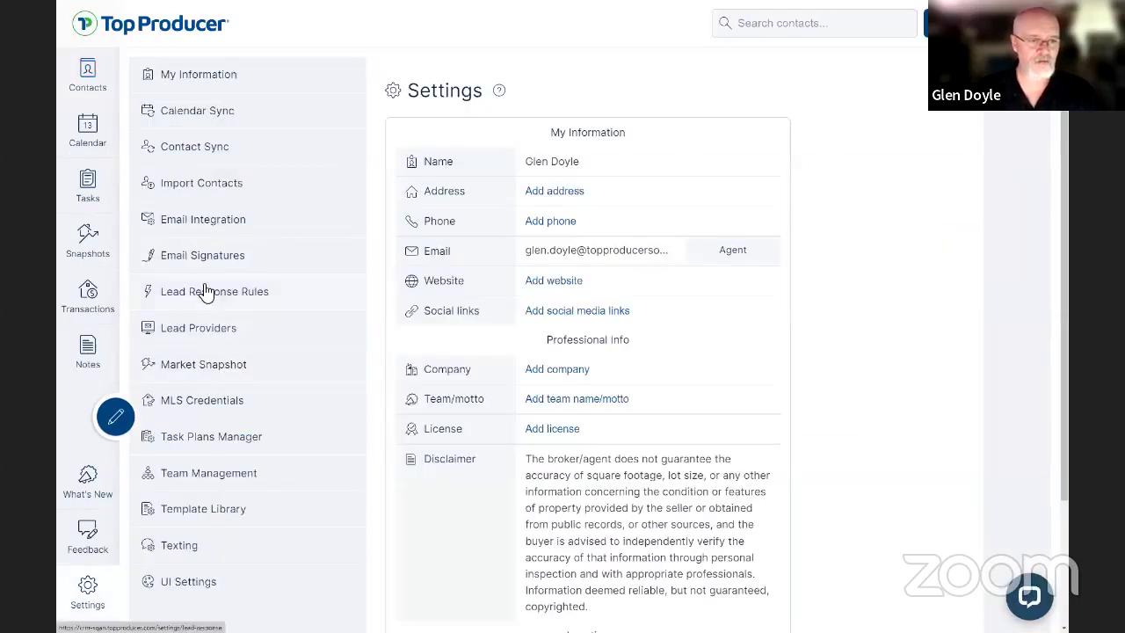
{"action": "left_click", "coordinate": [204, 331]}
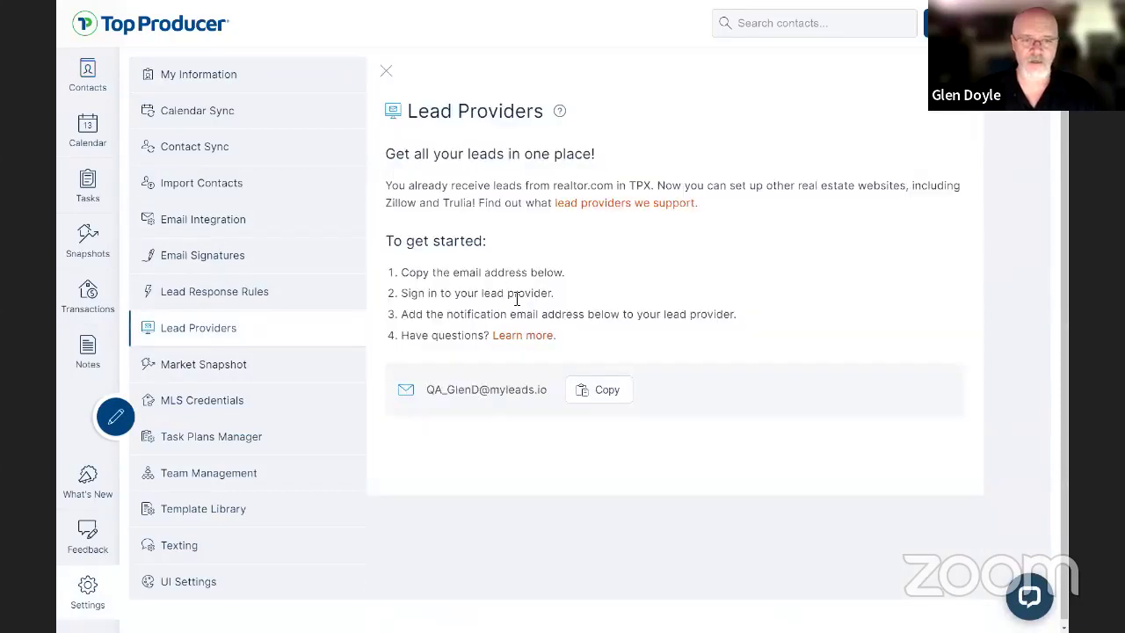
{"action": "left_click_drag", "start_coordinate": [546, 390], "coordinate": [425, 390]}
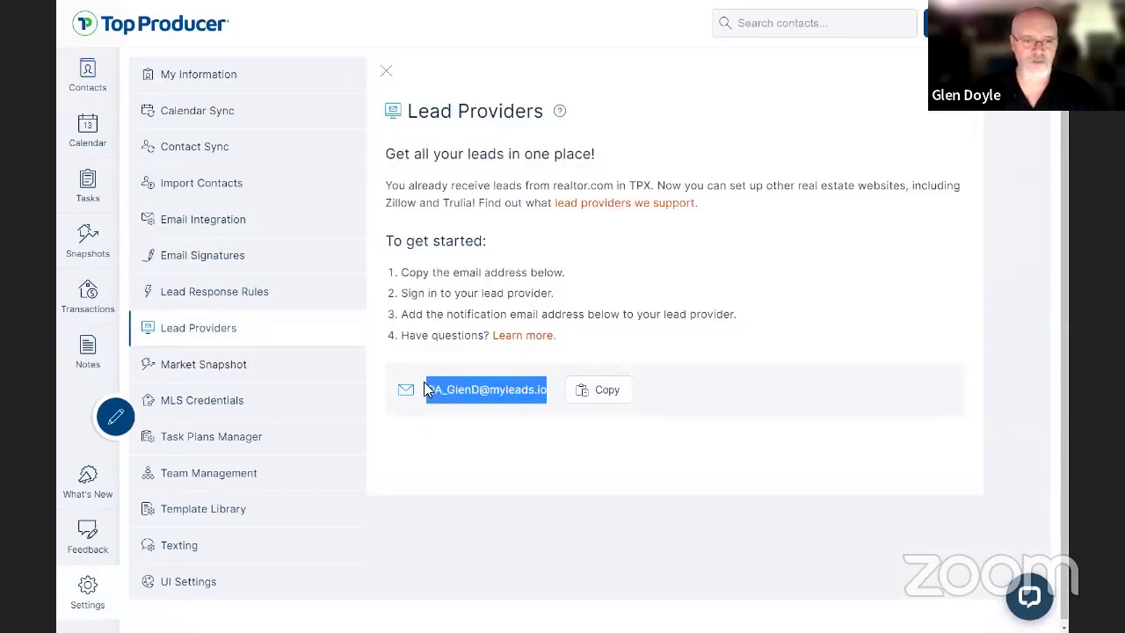
{"action": "left_click", "coordinate": [104, 96]}
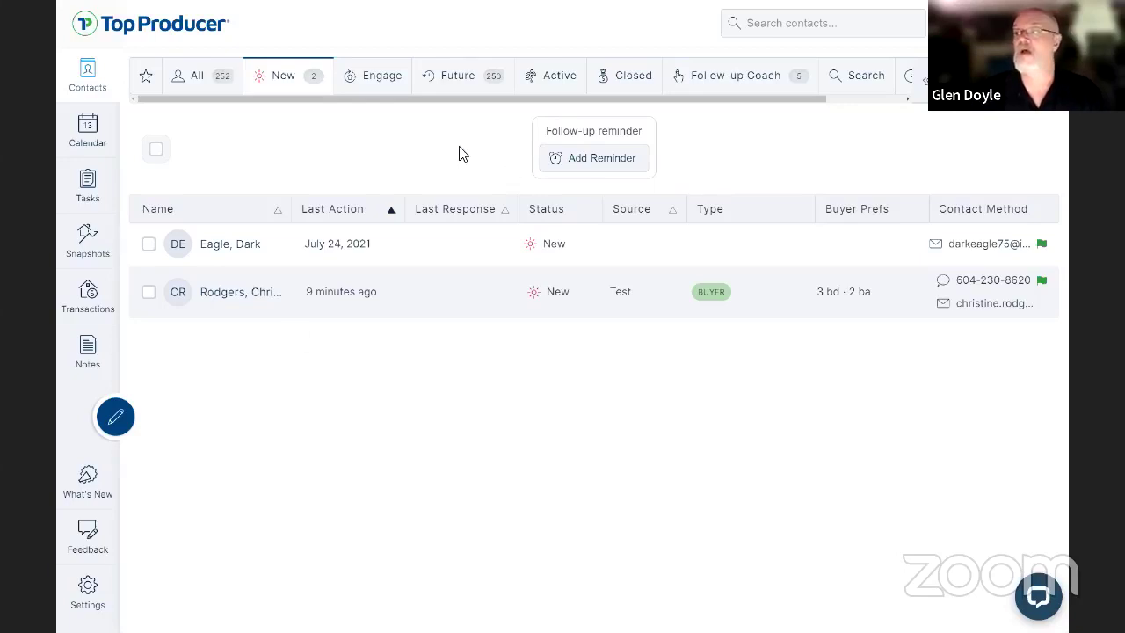
{"action": "left_click", "coordinate": [105, 130]}
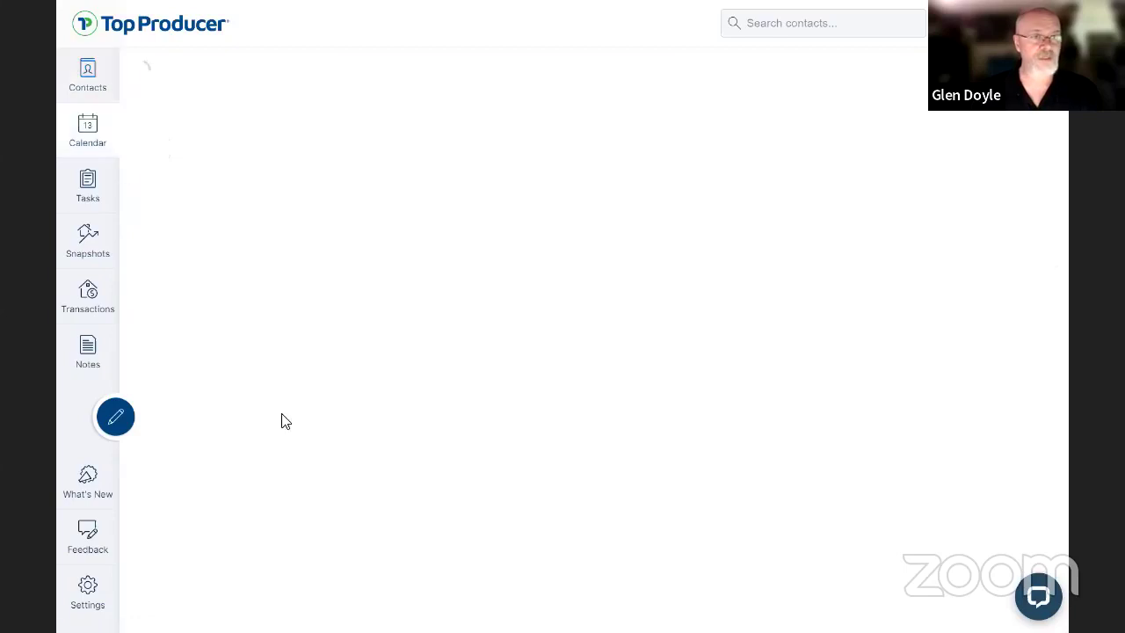
{"action": "left_click", "coordinate": [74, 92]}
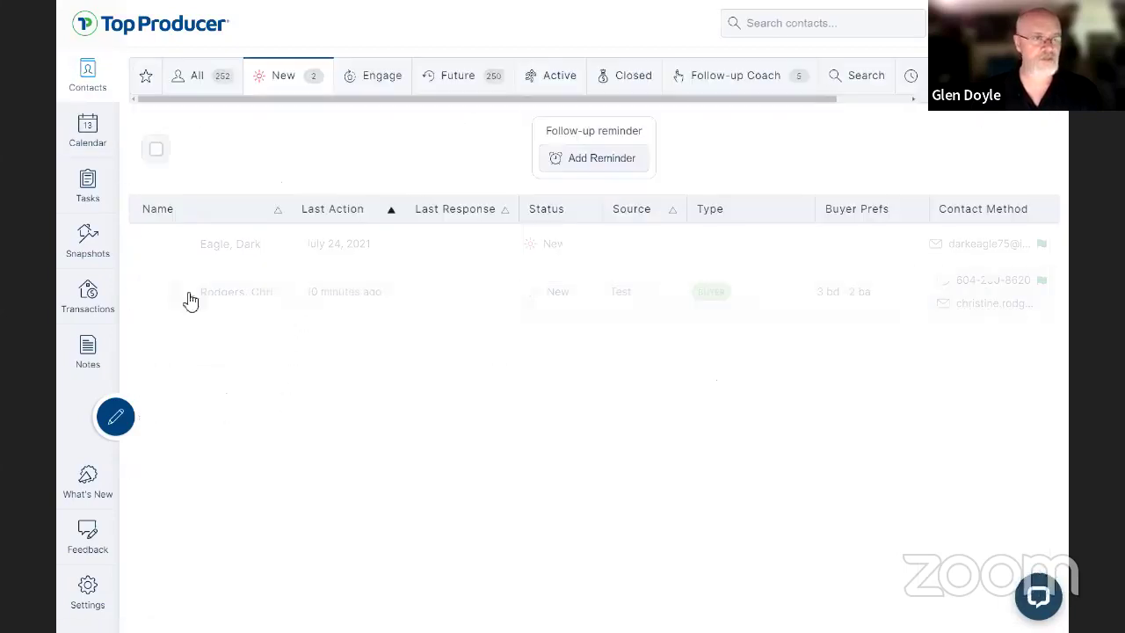
{"action": "left_click", "coordinate": [183, 79]}
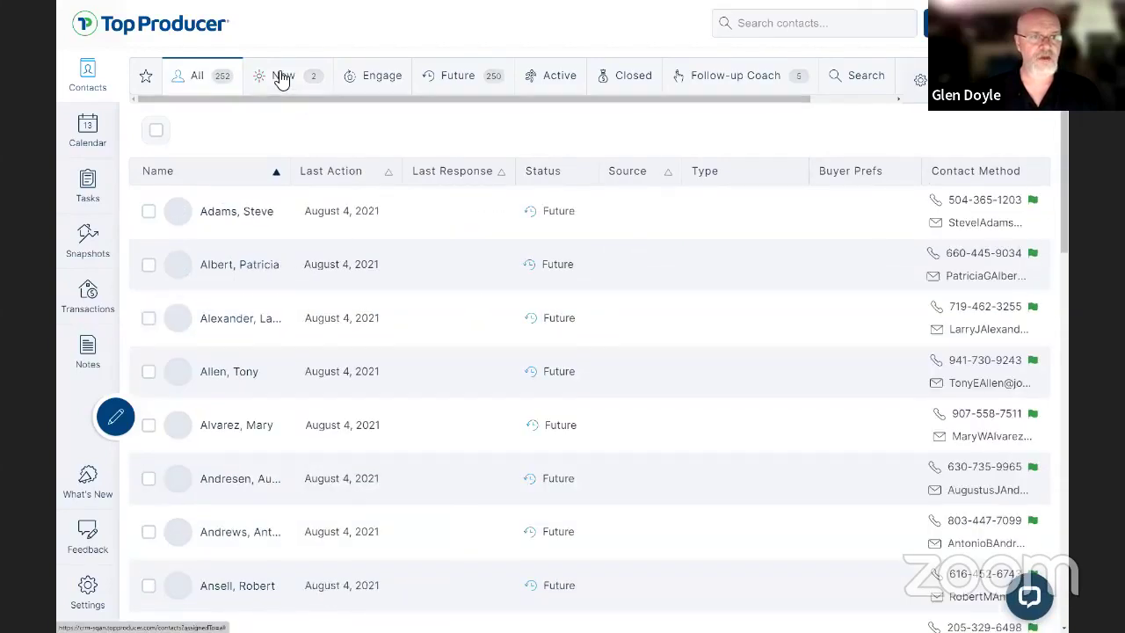
{"action": "left_click", "coordinate": [281, 79]}
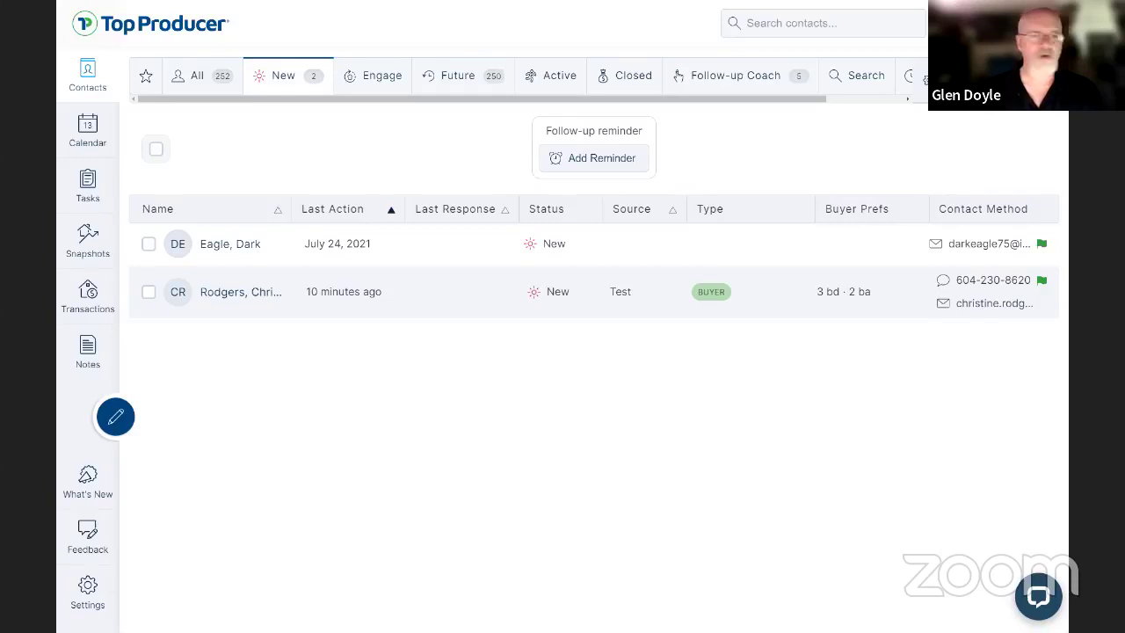
{"action": "left_click", "coordinate": [1042, 22]}
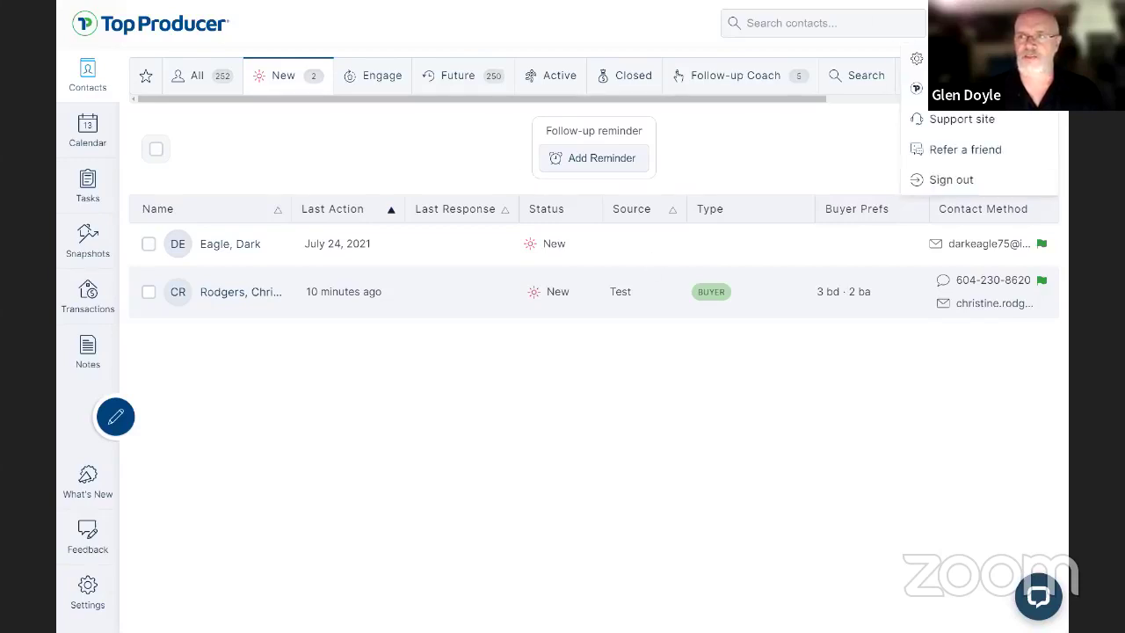
{"action": "left_click", "coordinate": [994, 182]}
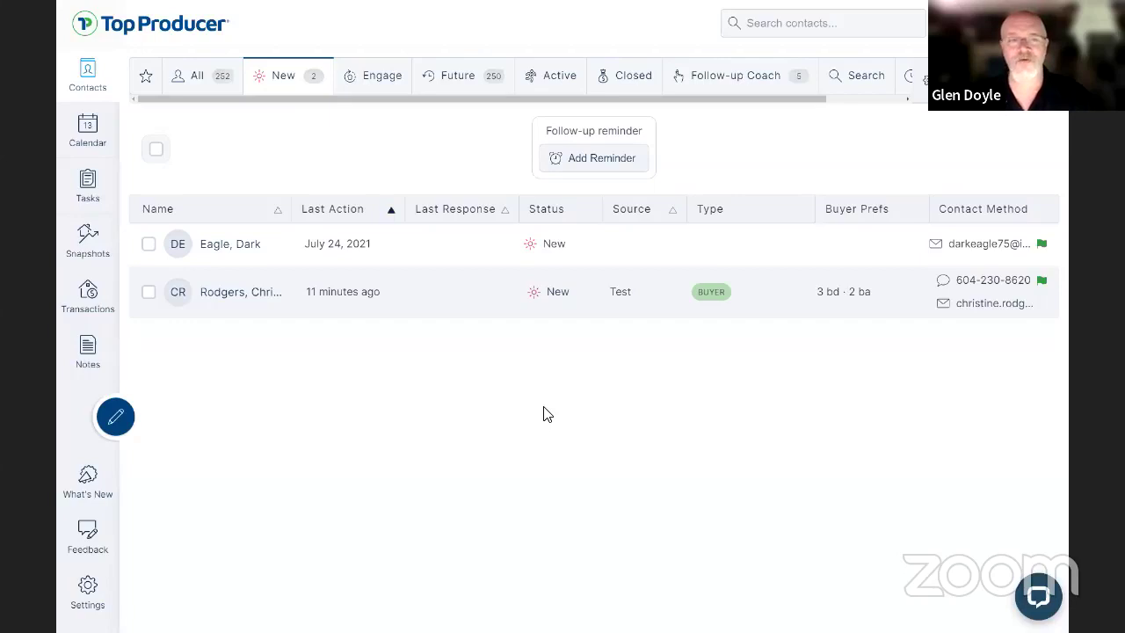
{"action": "left_click", "coordinate": [188, 79]}
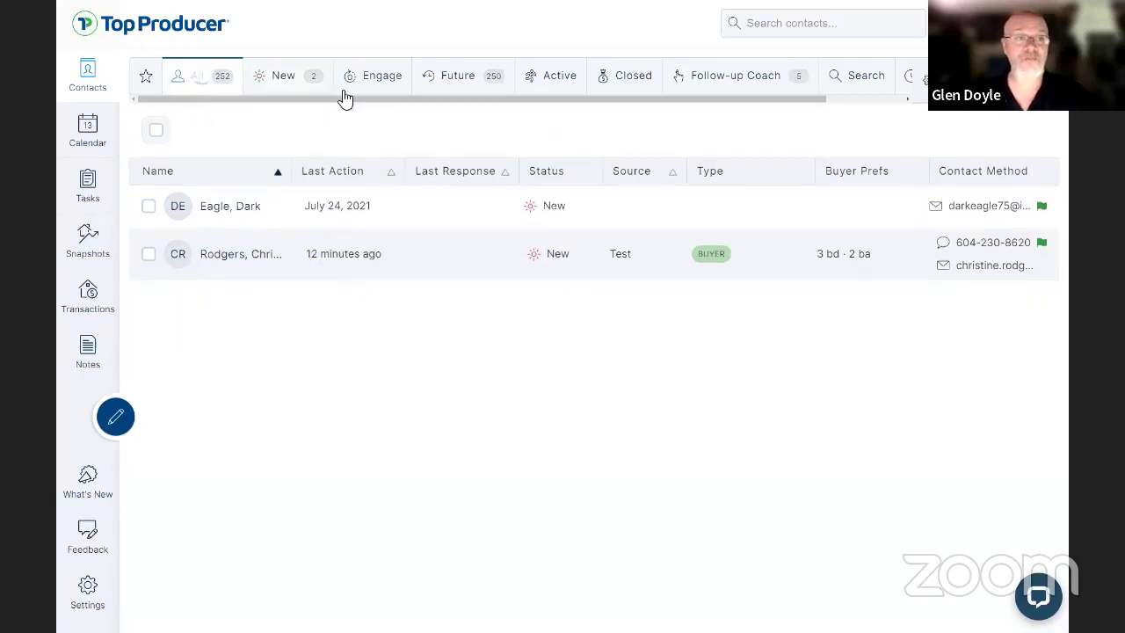
{"action": "left_click", "coordinate": [283, 78]}
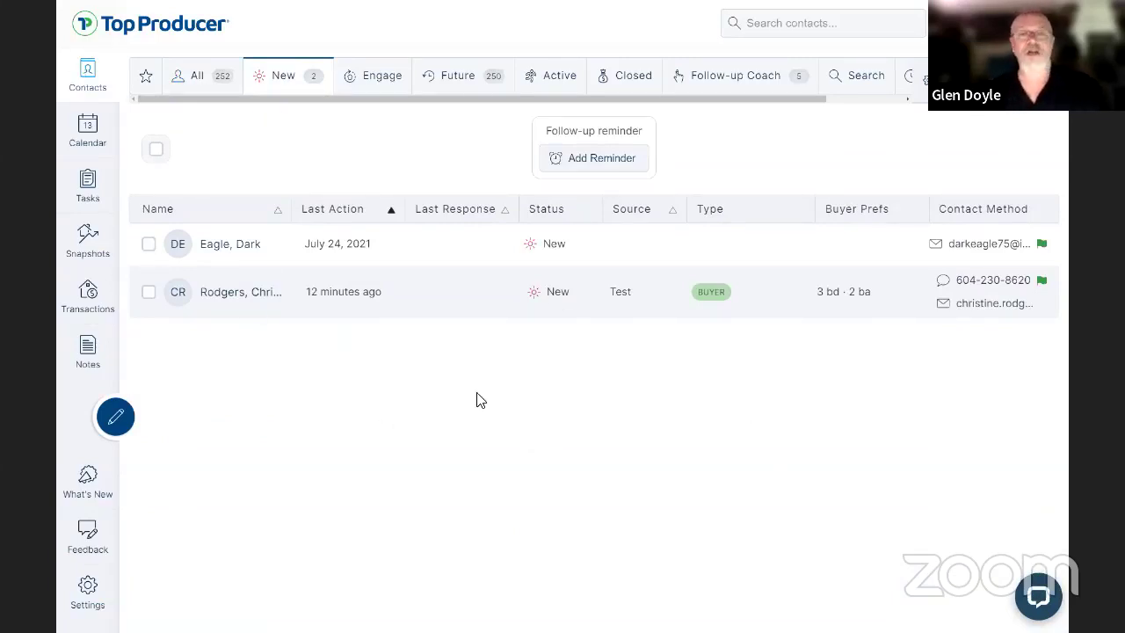
Examine the contact type and source in the edit form of the New buyer contact, leaving the contact without edits.
{"action": "left_click", "coordinate": [258, 292]}
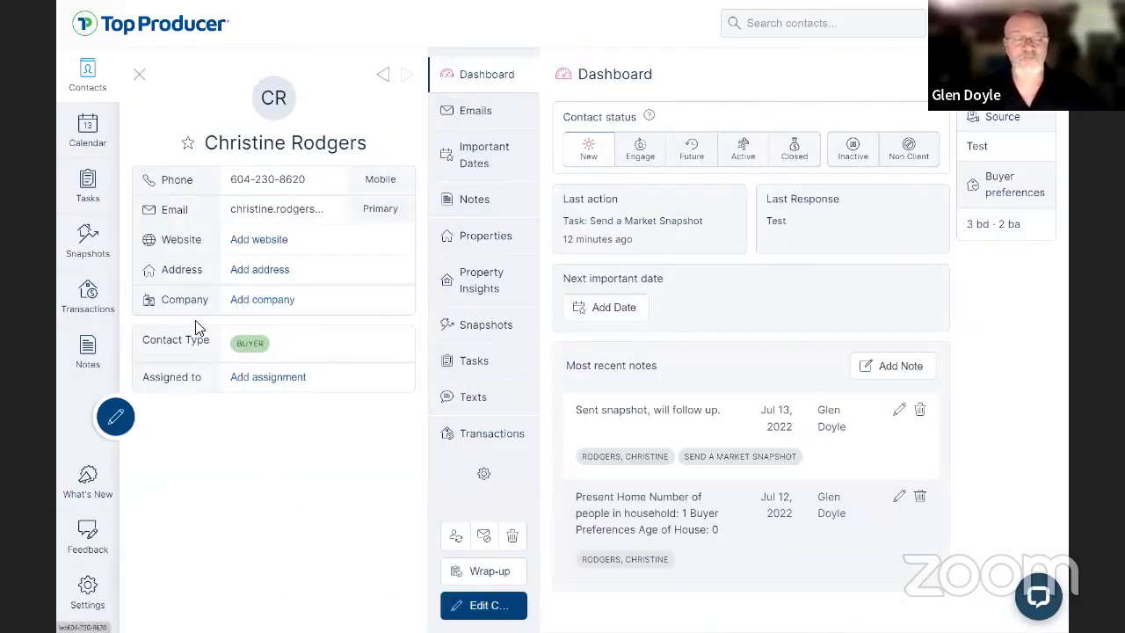
{"action": "left_click", "coordinate": [139, 77]}
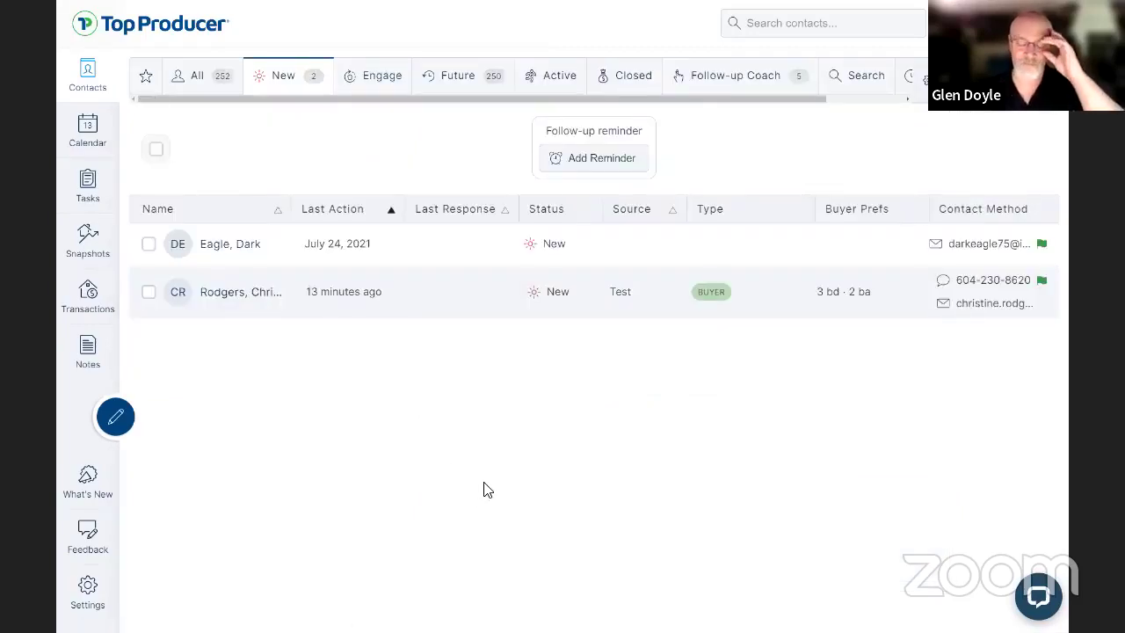
{"action": "left_click", "coordinate": [230, 297]}
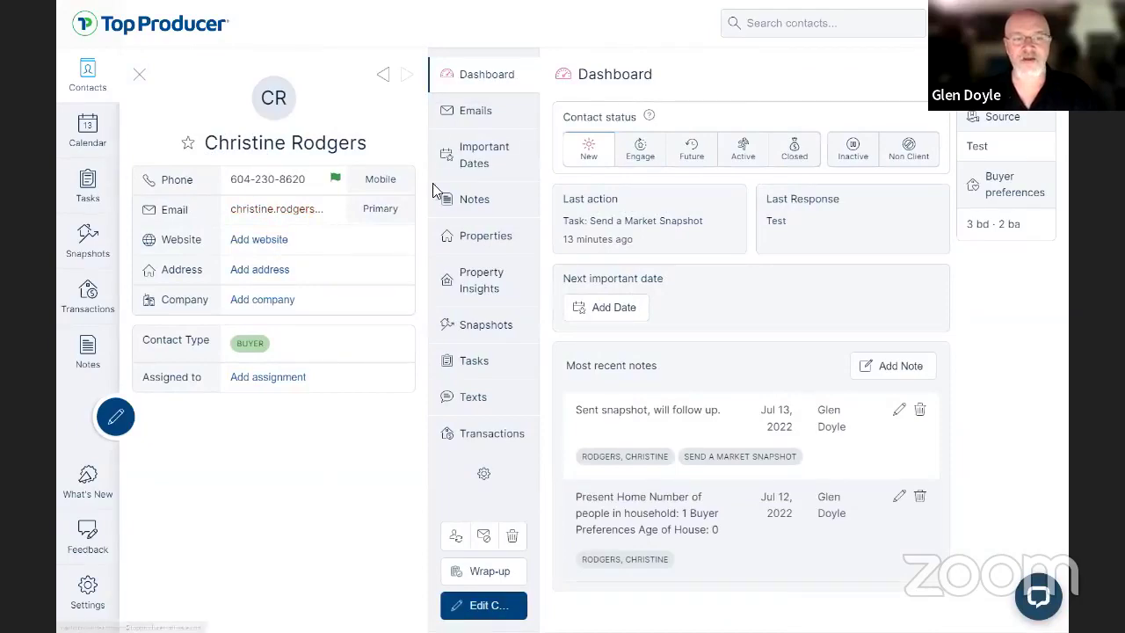
{"action": "left_click", "coordinate": [502, 605]}
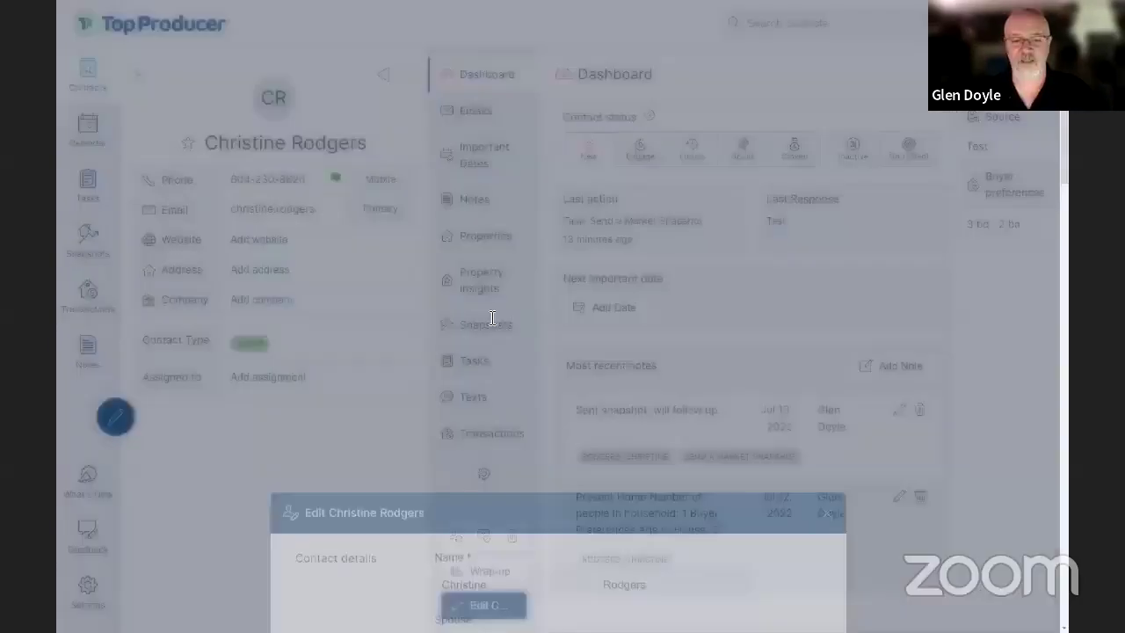
{"action": "scroll", "coordinate": [751, 405], "scroll_direction": "down", "scroll_amount": 5}
{"action": "scroll", "coordinate": [746, 328], "scroll_direction": "down", "scroll_amount": 7}
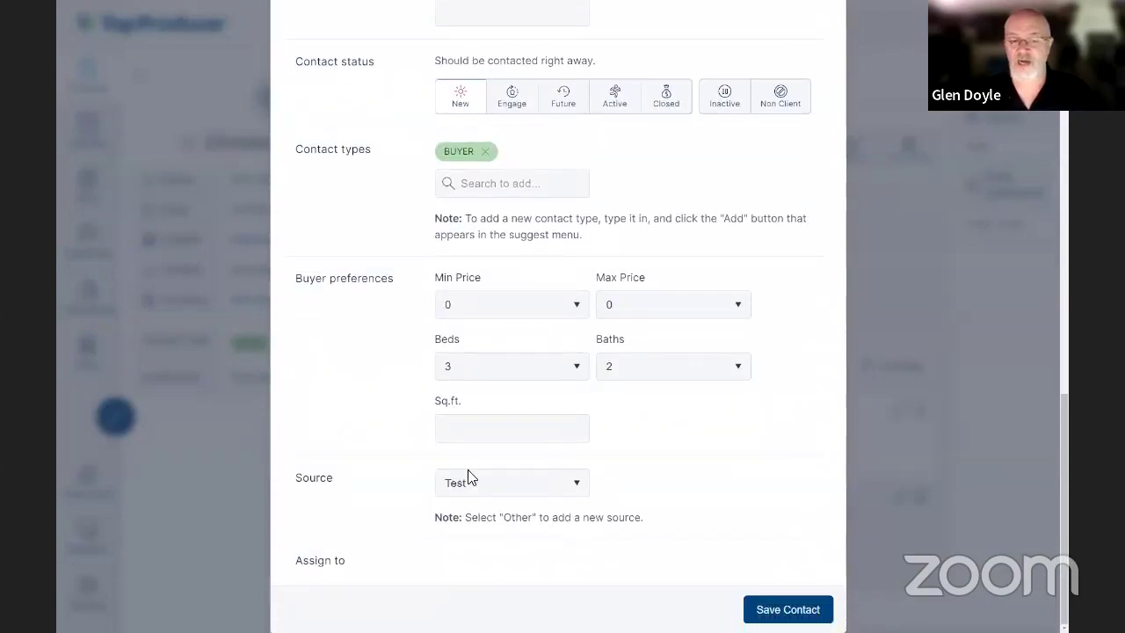
{"action": "scroll", "coordinate": [629, 420], "scroll_direction": "up", "scroll_amount": 12}
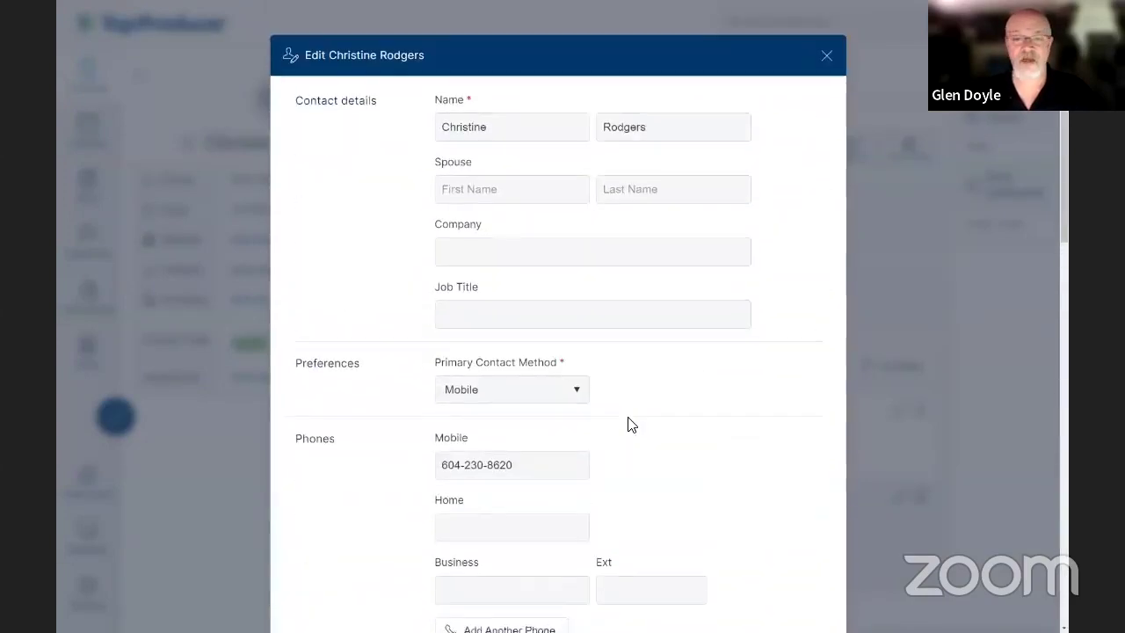
{"action": "left_click", "coordinate": [832, 68]}
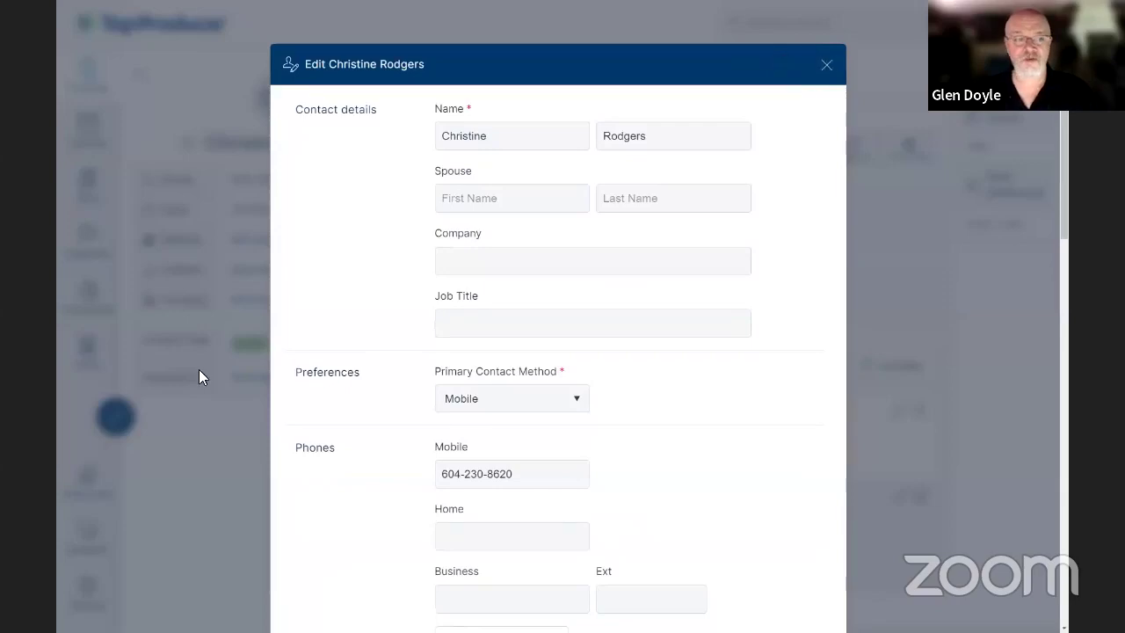
Review the source, contact type and response plan of the "New lead from website" lead response rule, leaving the rule without edits.
{"action": "left_click", "coordinate": [88, 588]}
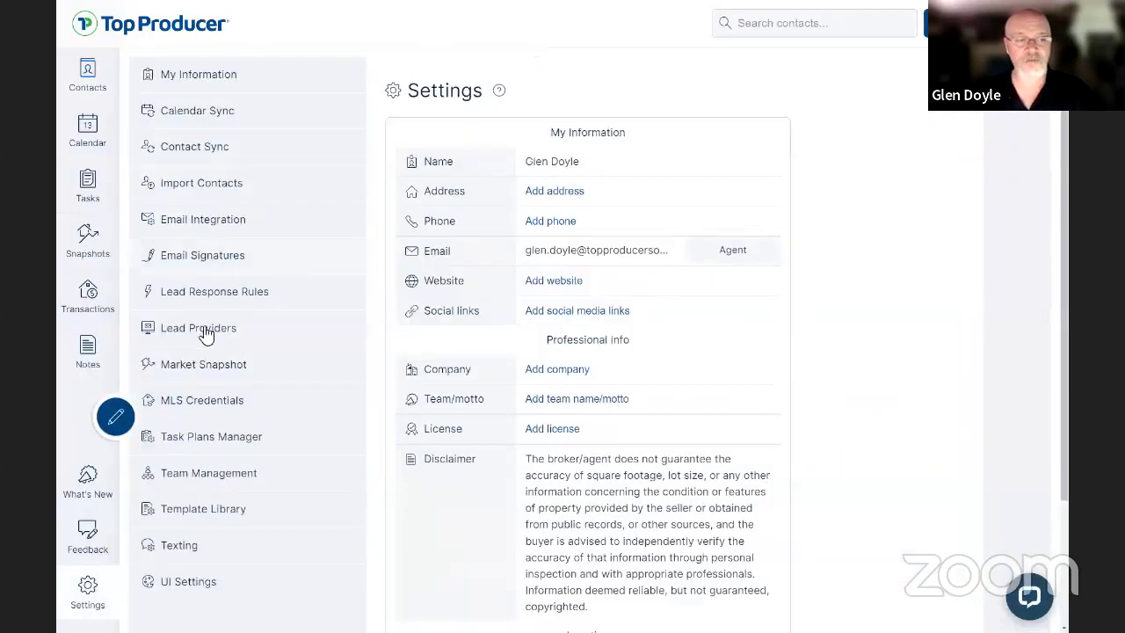
{"action": "left_click", "coordinate": [202, 299]}
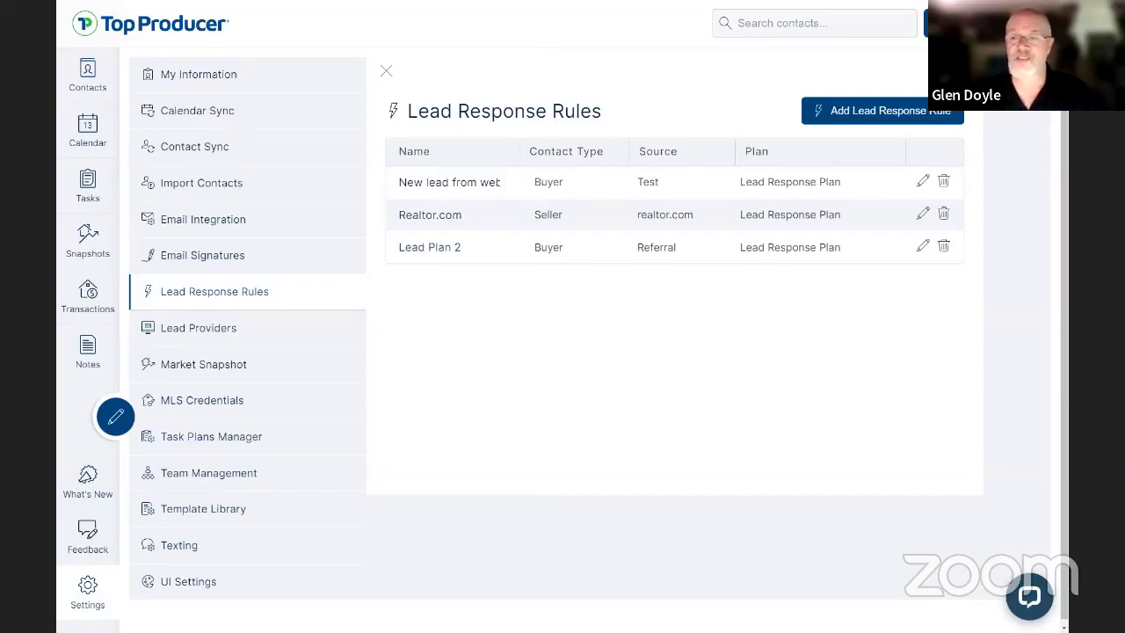
{"action": "left_click", "coordinate": [922, 181]}
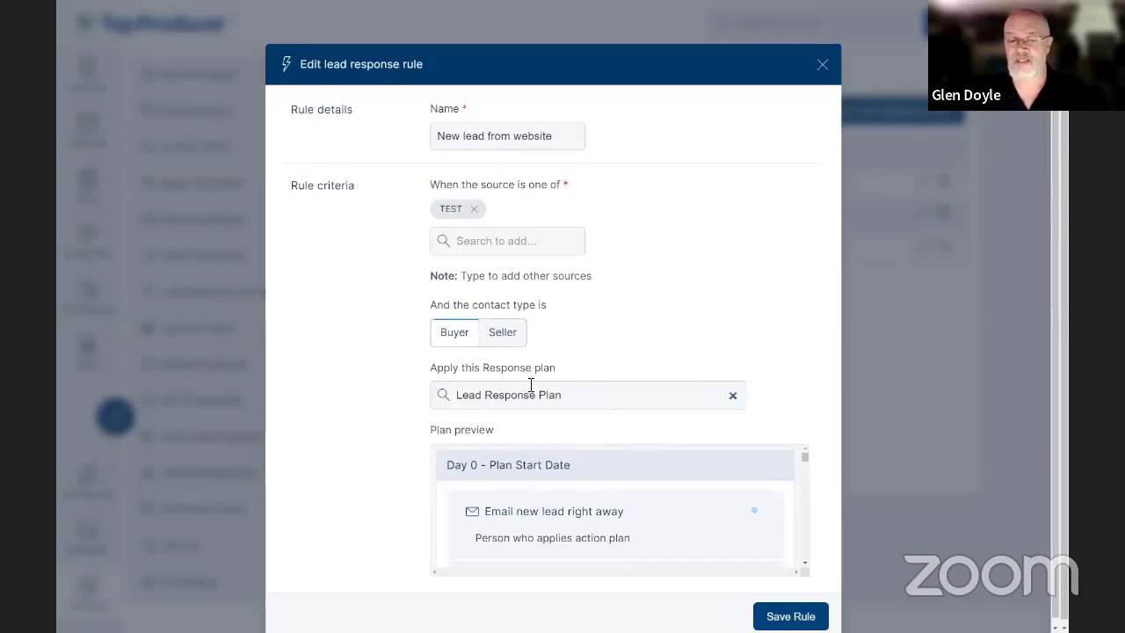
{"action": "left_click", "coordinate": [821, 65]}
Check the task list of the first contact with New status, and close that contact.
{"action": "left_click", "coordinate": [107, 89]}
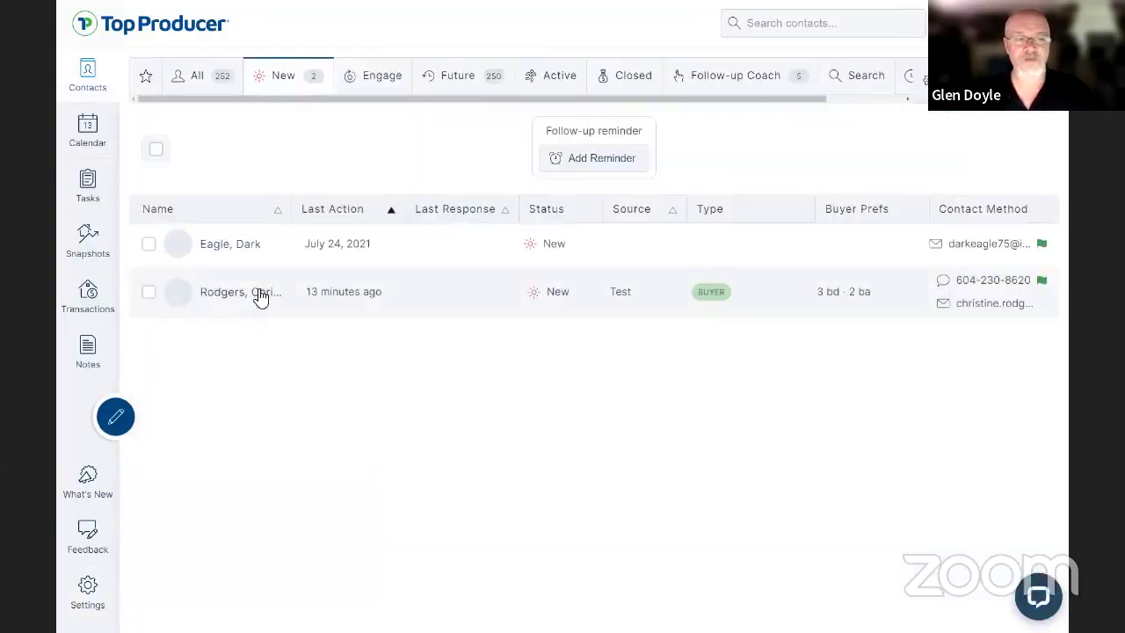
{"action": "left_click", "coordinate": [233, 246]}
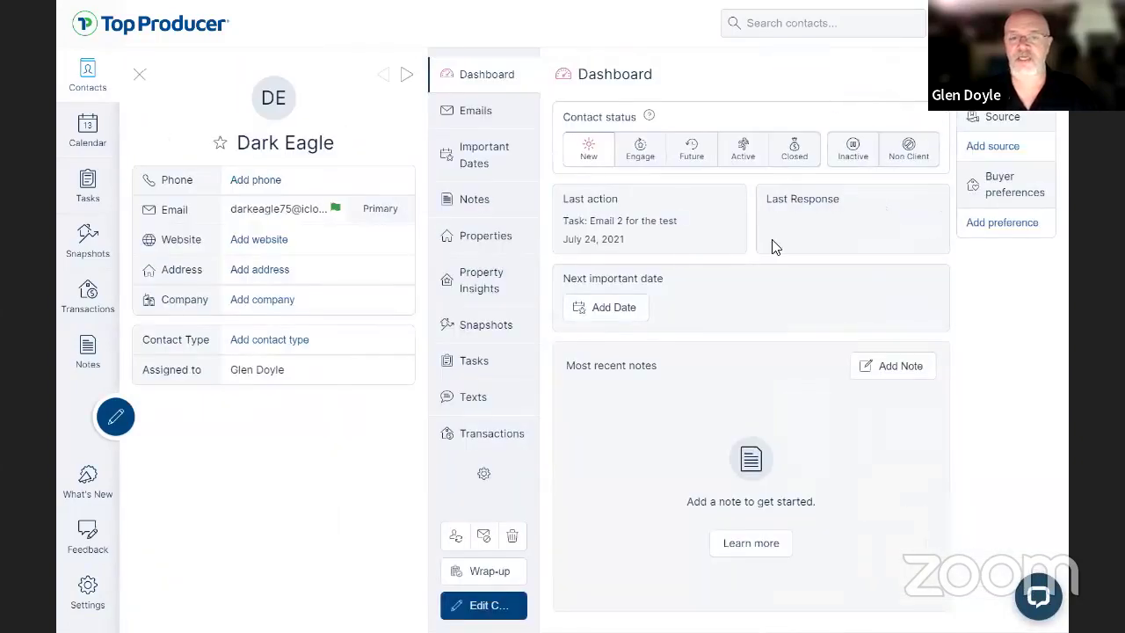
{"action": "left_click", "coordinate": [476, 361]}
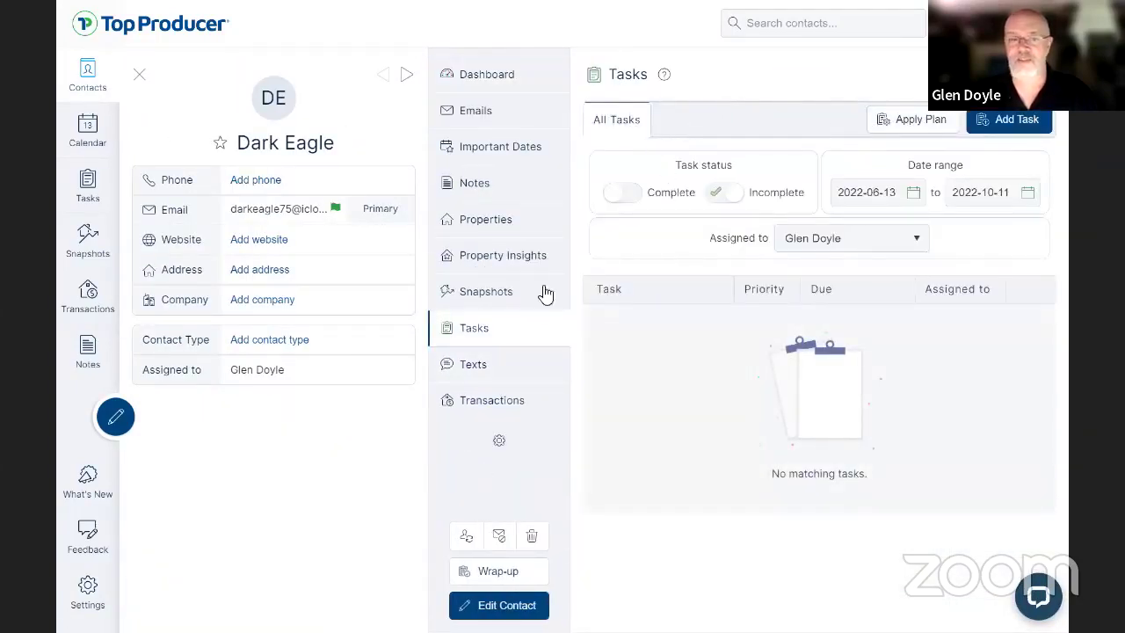
{"action": "left_click", "coordinate": [140, 75]}
Review the New buyer contact's task list with completed tasks shown alongside the incomplete ones.
{"action": "left_click", "coordinate": [230, 260]}
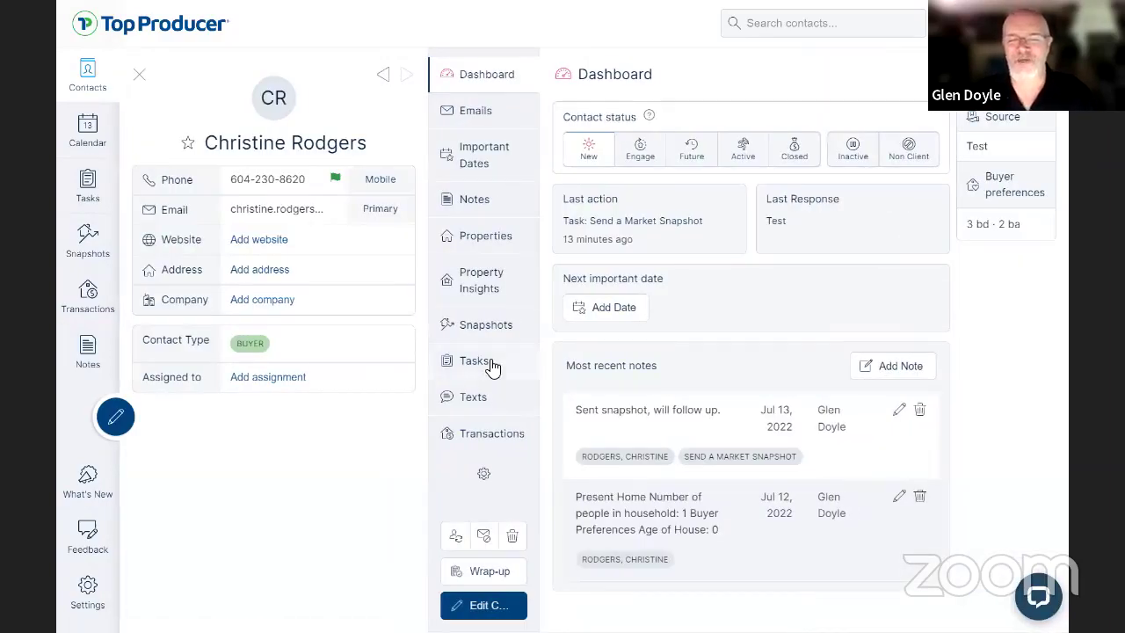
{"action": "left_click", "coordinate": [490, 363]}
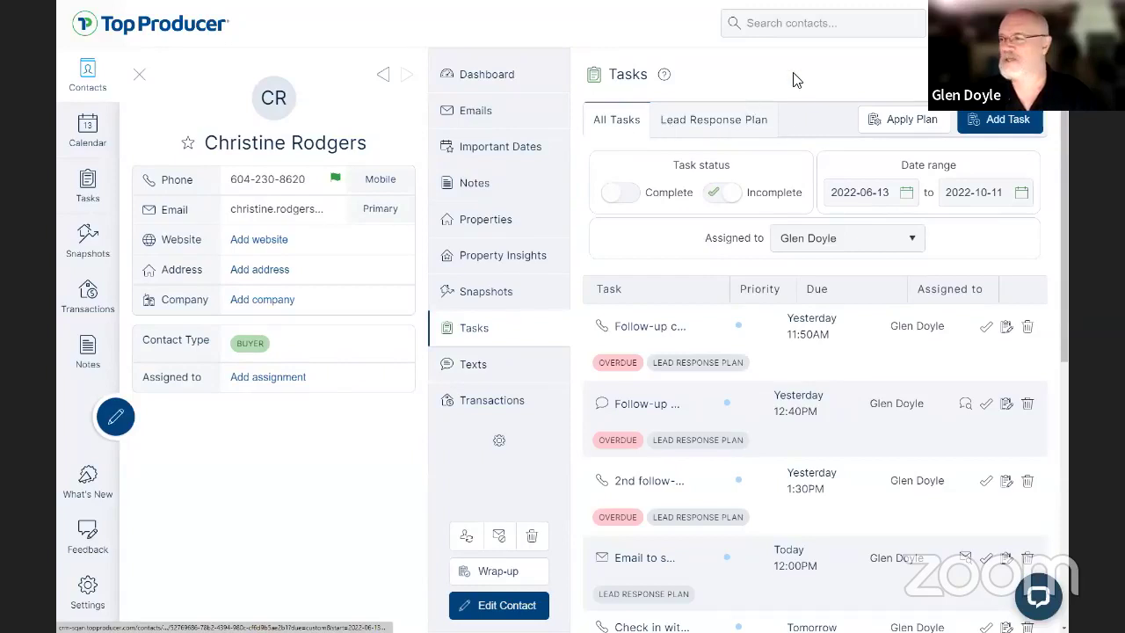
{"action": "left_click", "coordinate": [647, 199]}
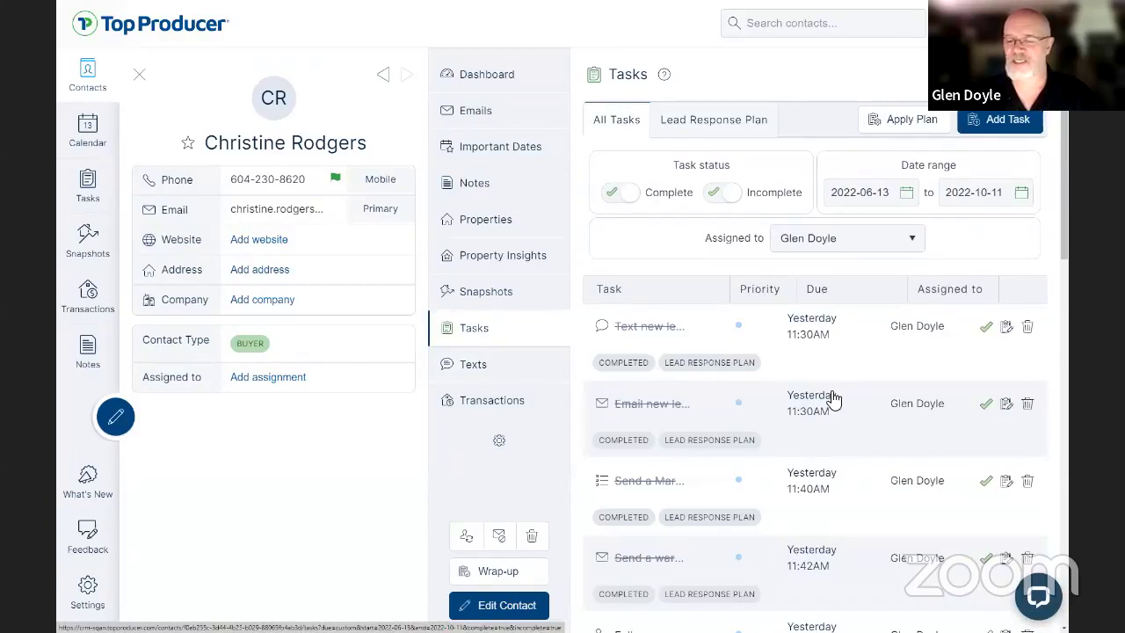
{"action": "scroll", "coordinate": [676, 342], "scroll_direction": "down", "scroll_amount": 1}
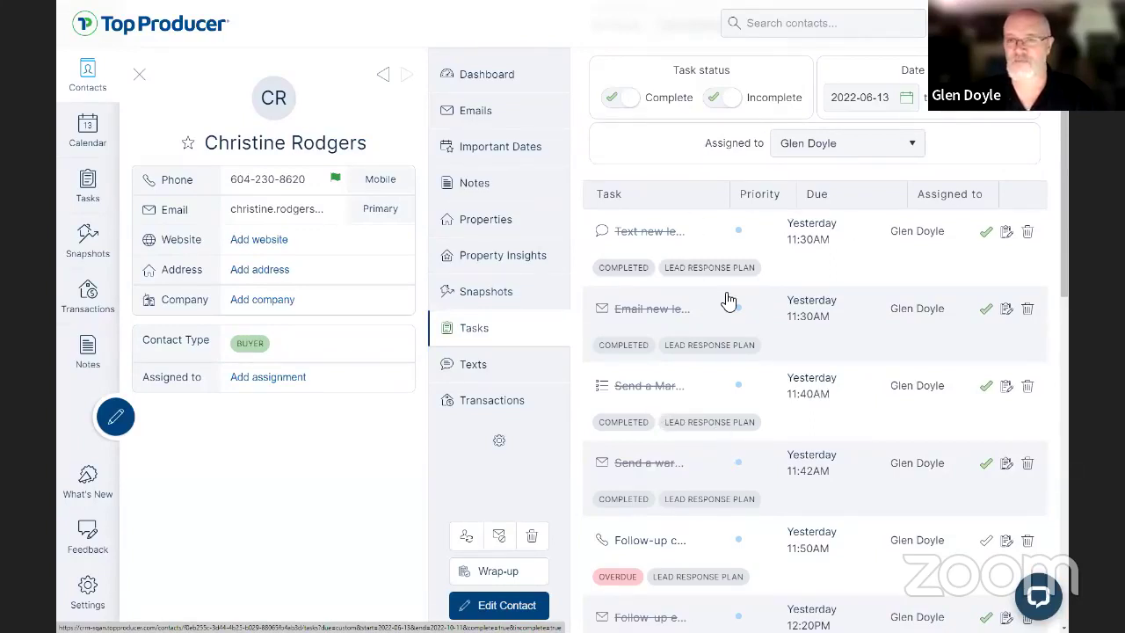
Hide the incomplete tasks to review only the completed Lead Response Plan tasks, and show the incomplete tasks again.
{"action": "left_click", "coordinate": [721, 104]}
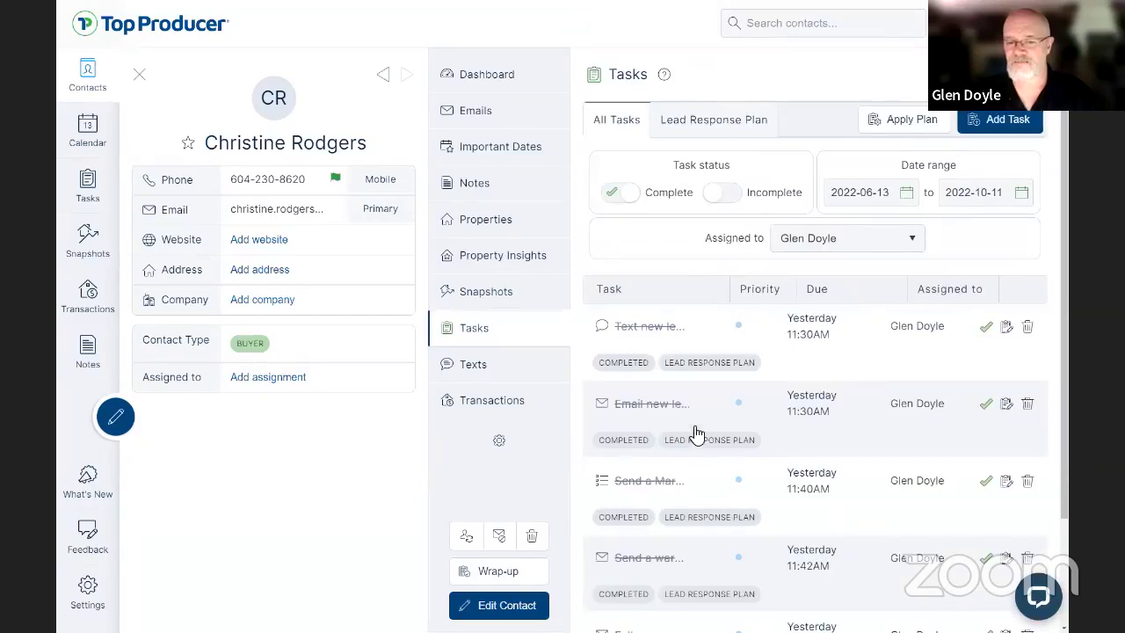
{"action": "scroll", "coordinate": [703, 422], "scroll_direction": "down", "scroll_amount": 2}
{"action": "scroll", "coordinate": [743, 405], "scroll_direction": "up", "scroll_amount": 2}
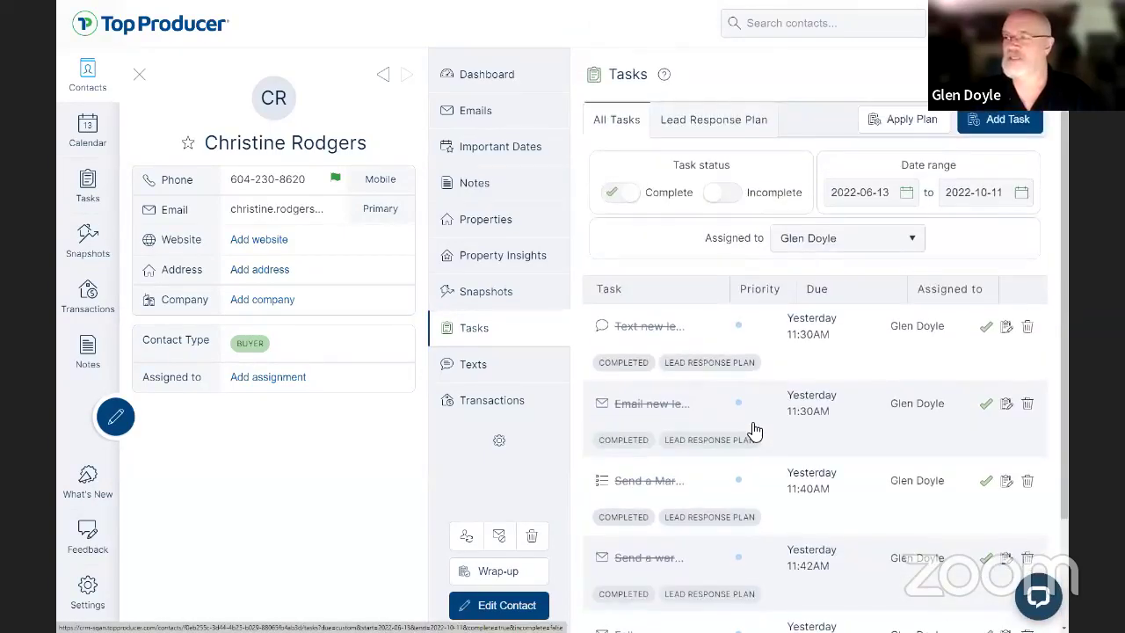
{"action": "scroll", "coordinate": [753, 429], "scroll_direction": "down", "scroll_amount": 3}
{"action": "scroll", "coordinate": [745, 378], "scroll_direction": "up", "scroll_amount": 4}
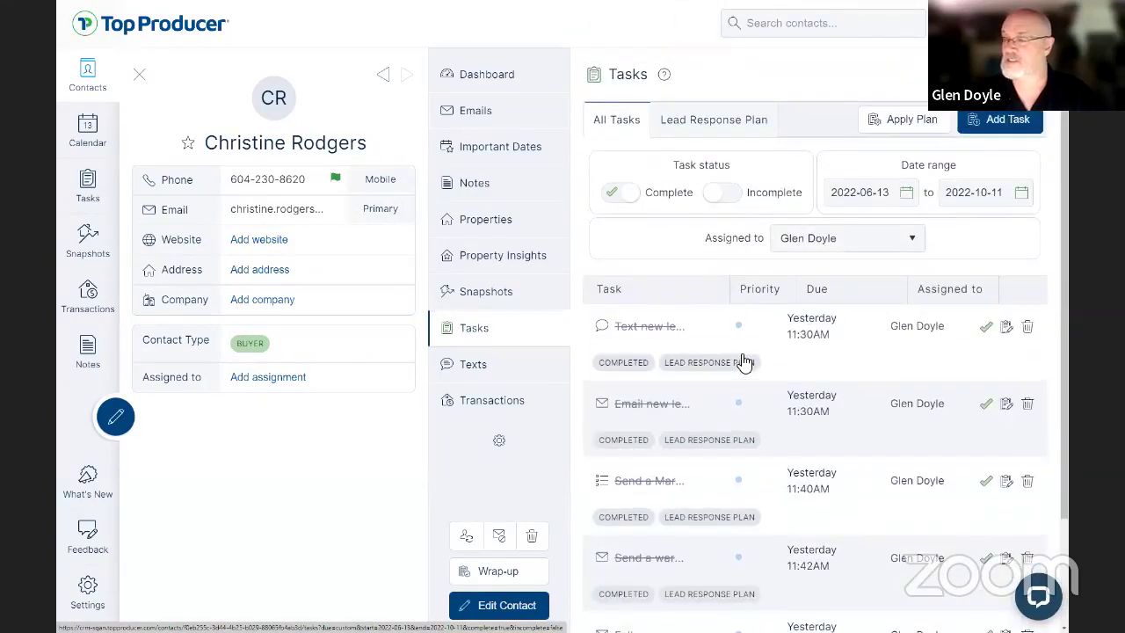
{"action": "left_click", "coordinate": [732, 211]}
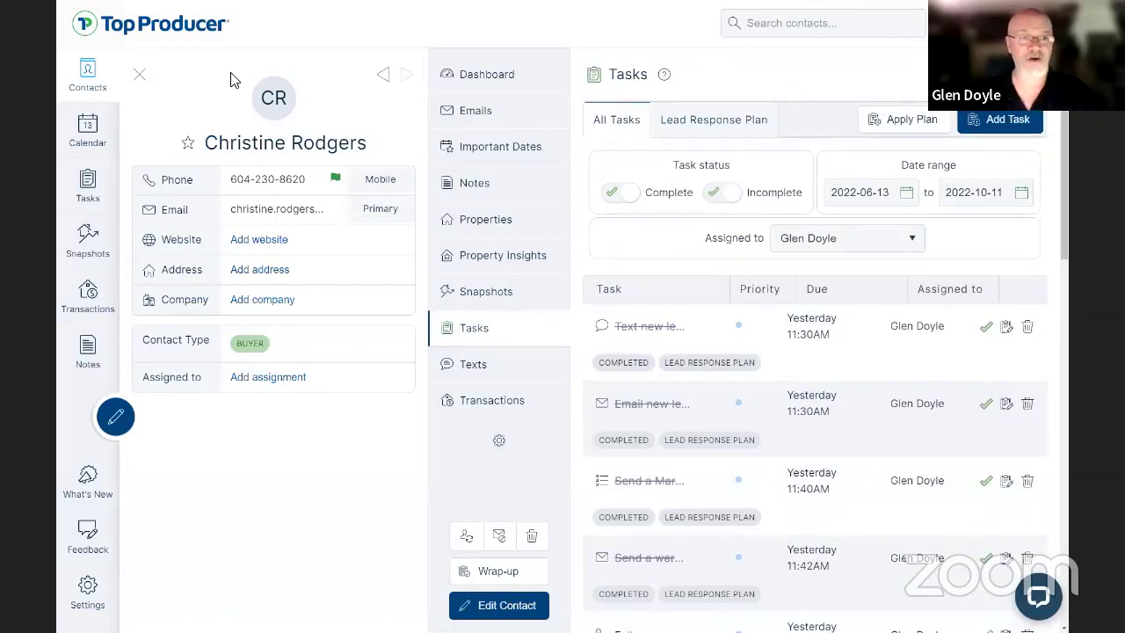
Close the buyer contact and switch to the PowerPoint slide on auto-applying the Lead Response plan to incoming leads.
{"action": "left_click", "coordinate": [139, 76]}
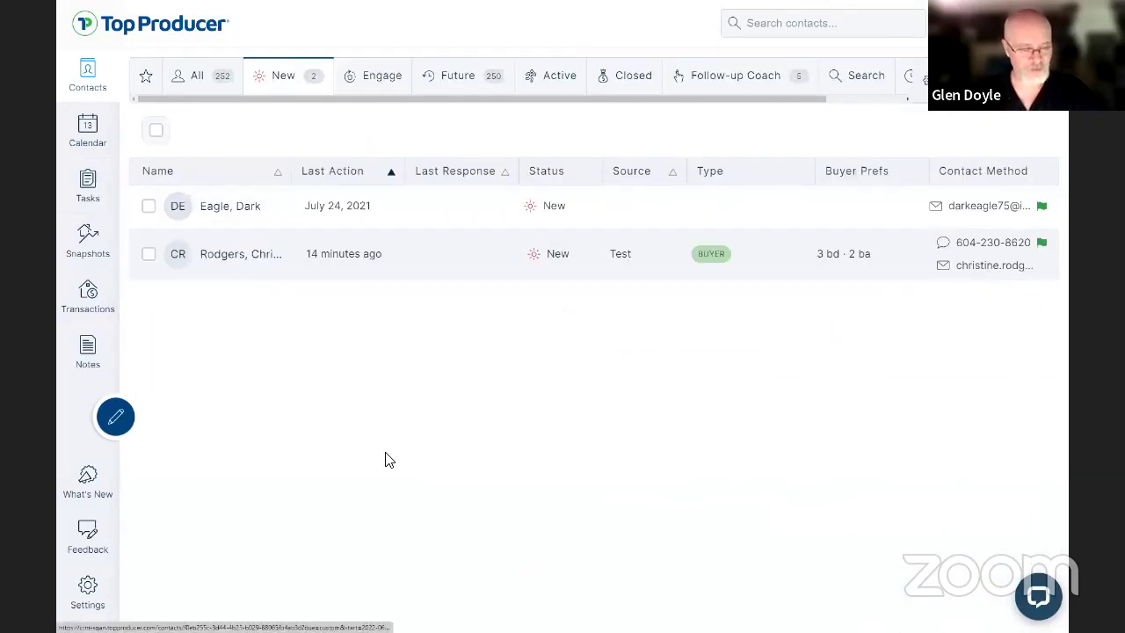
{"action": "key", "text": "alt+Tab"}
{"action": "key", "text": "alt+Tab"}
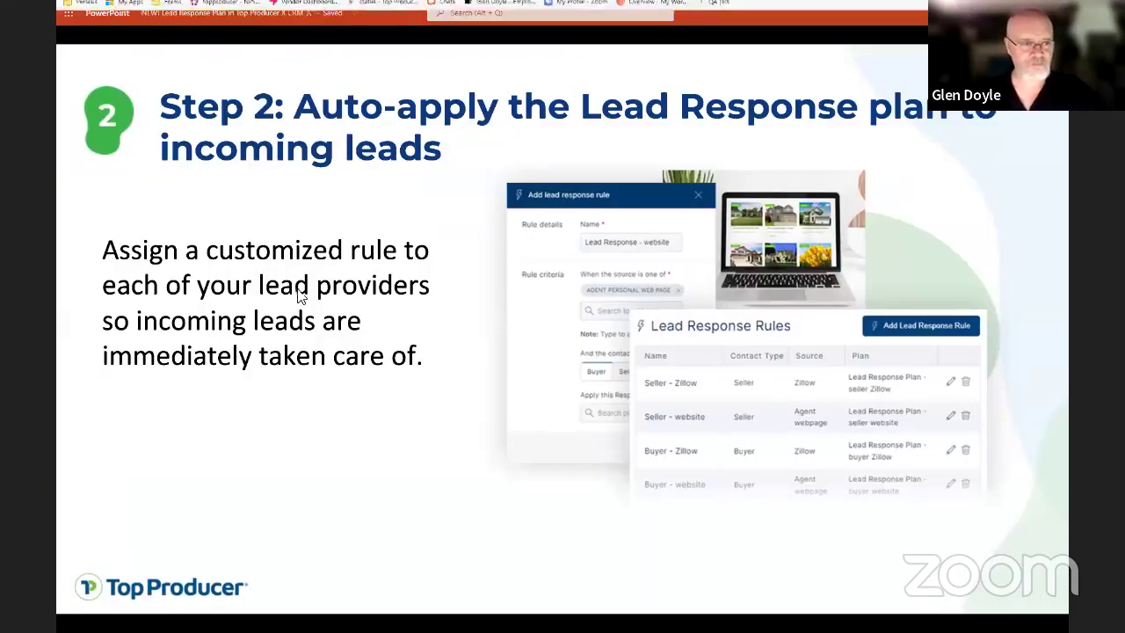
Show the Smart timing slide, leave the slideshow and switch to the Top Producer contacts list.
{"action": "key", "text": "Right"}
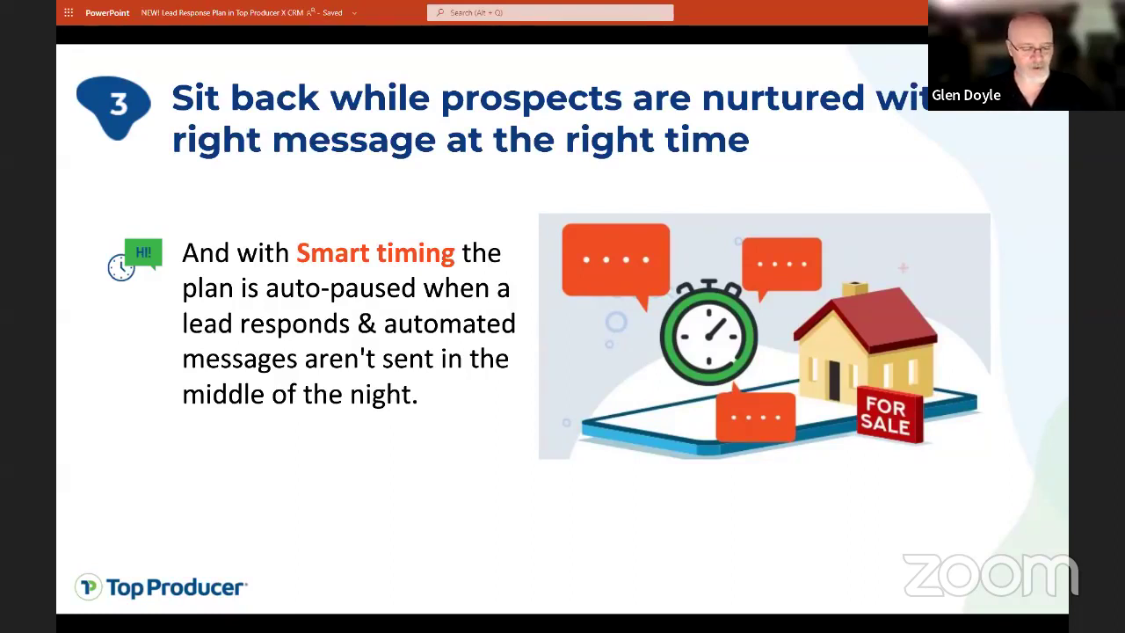
{"action": "key", "text": "Escape"}
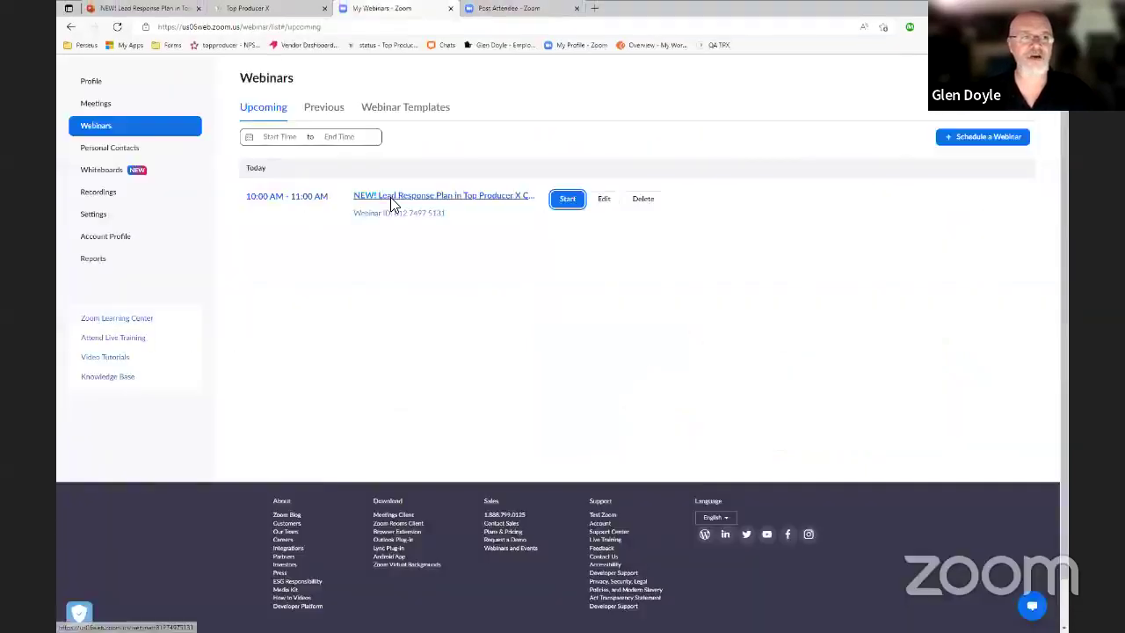
{"action": "key", "text": "ctrl+2"}
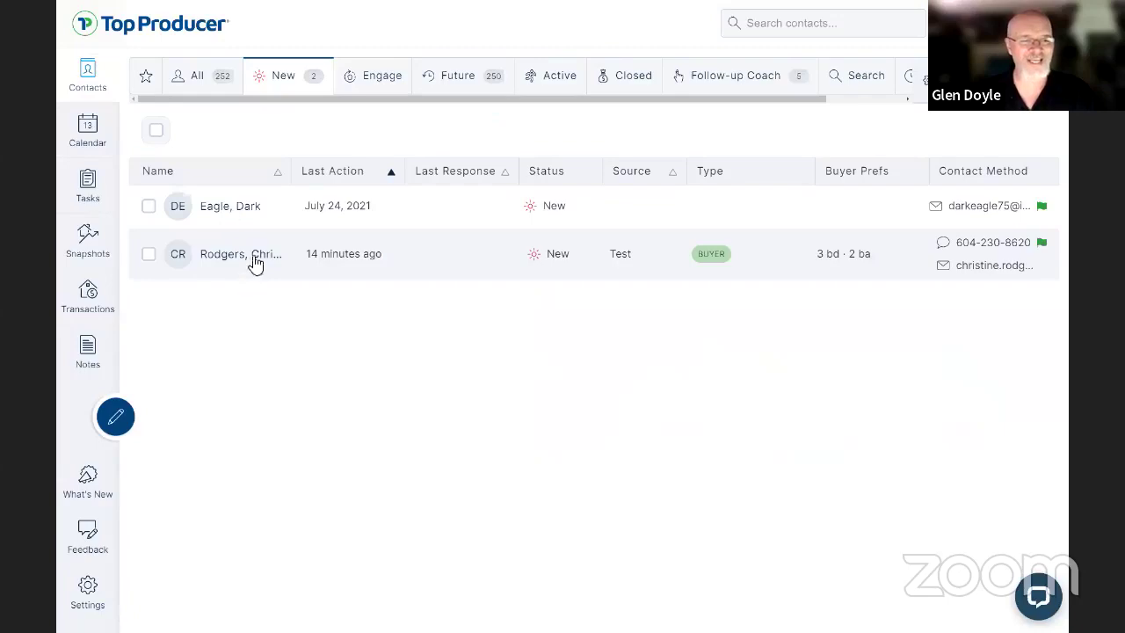
Sort the New contacts by last action with the most recent first.
{"action": "left_click", "coordinate": [244, 263]}
{"action": "left_click", "coordinate": [139, 76]}
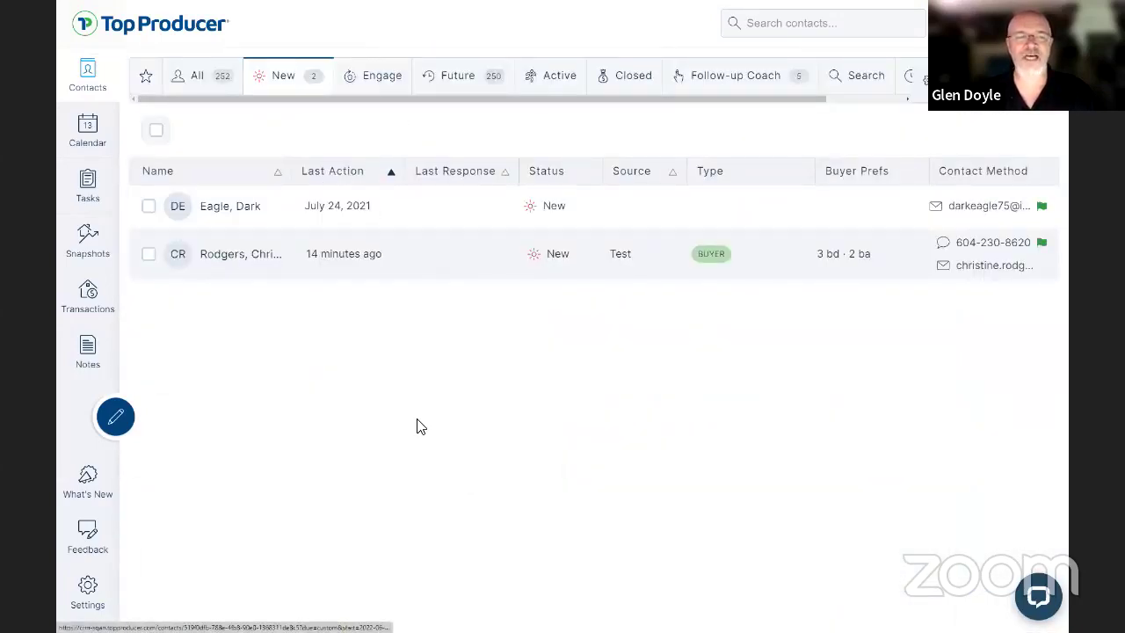
{"action": "left_click", "coordinate": [345, 181]}
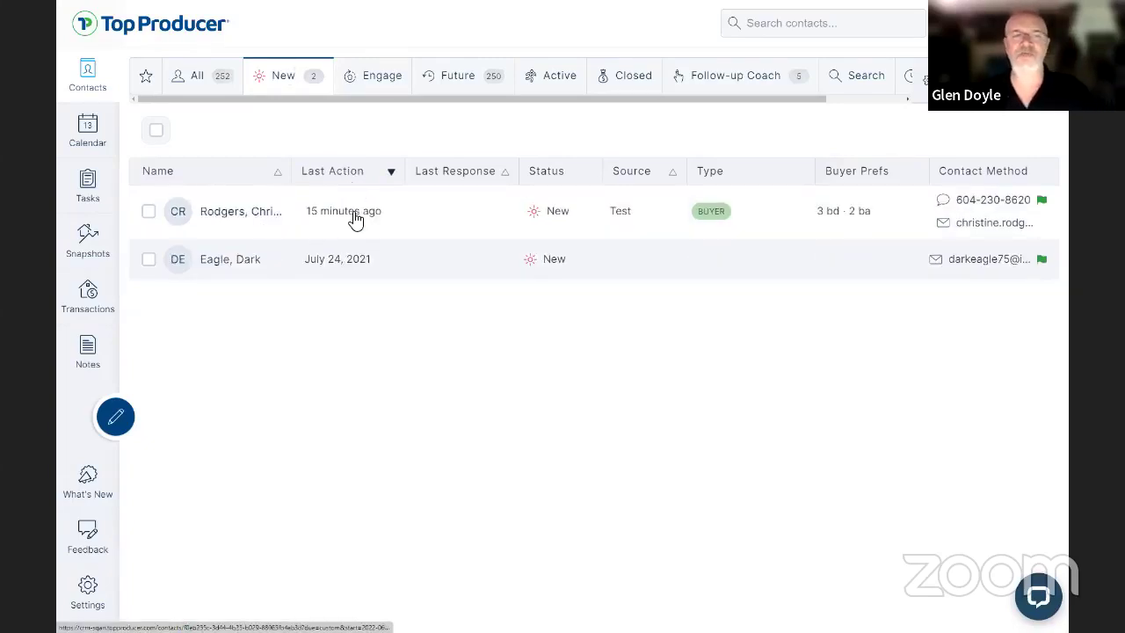
Open the wrap-up for the buyer contact's overdue 11:50AM follow-up call and set the lead response plan to stop.
{"action": "mouse_move", "coordinate": [356, 219]}
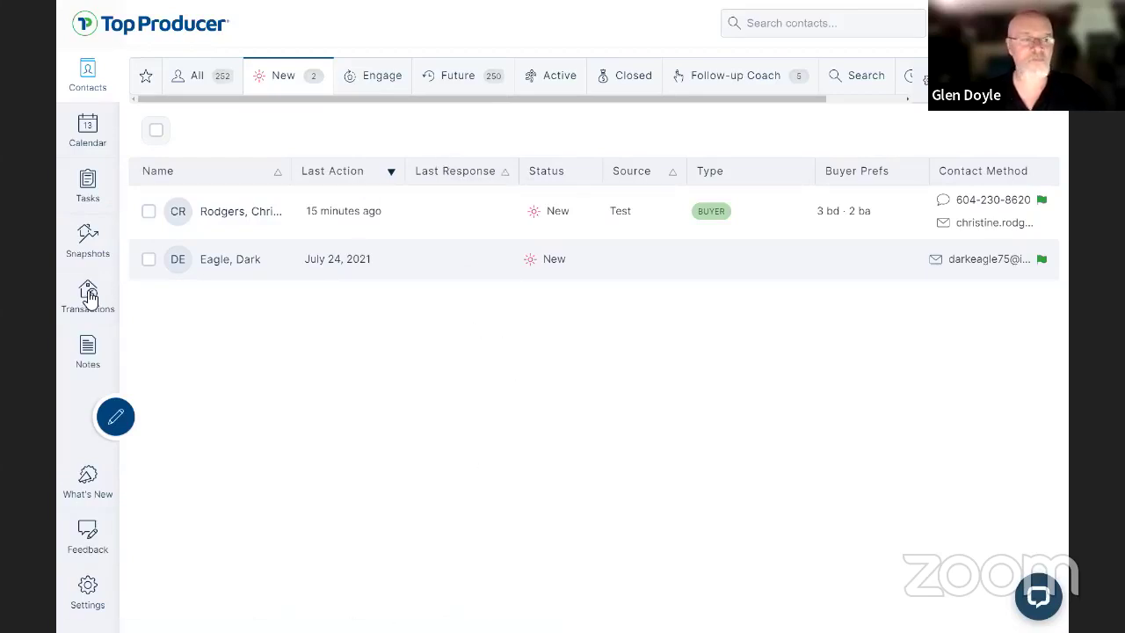
{"action": "left_click", "coordinate": [232, 218]}
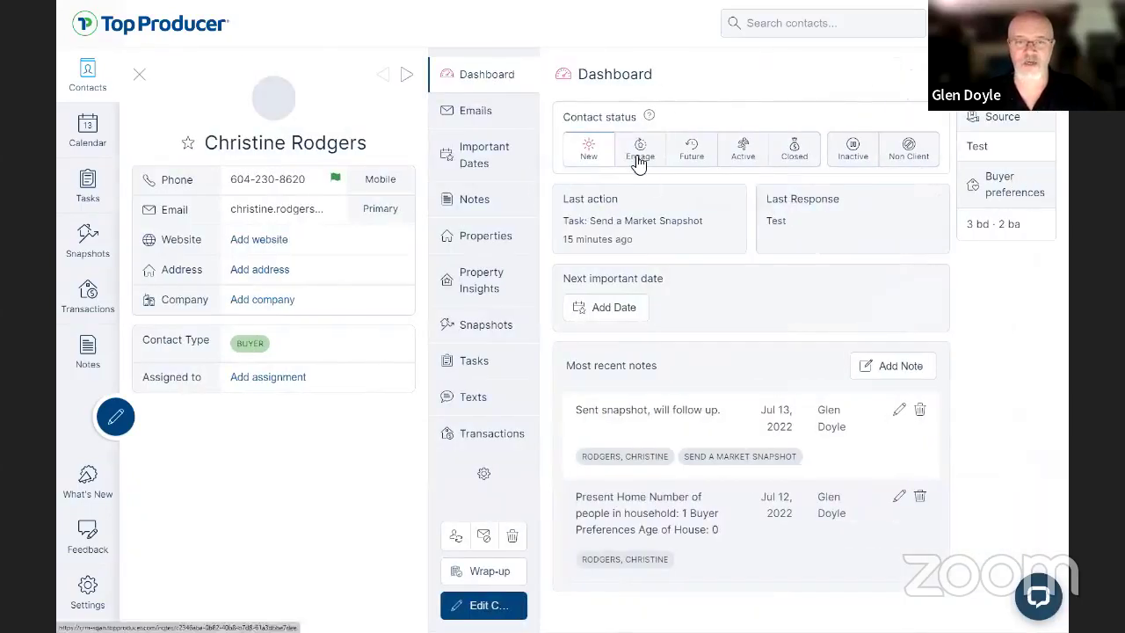
{"action": "left_click", "coordinate": [488, 358]}
{"action": "scroll", "coordinate": [745, 296], "scroll_direction": "down", "scroll_amount": 5}
{"action": "scroll", "coordinate": [745, 296], "scroll_direction": "down", "scroll_amount": 1}
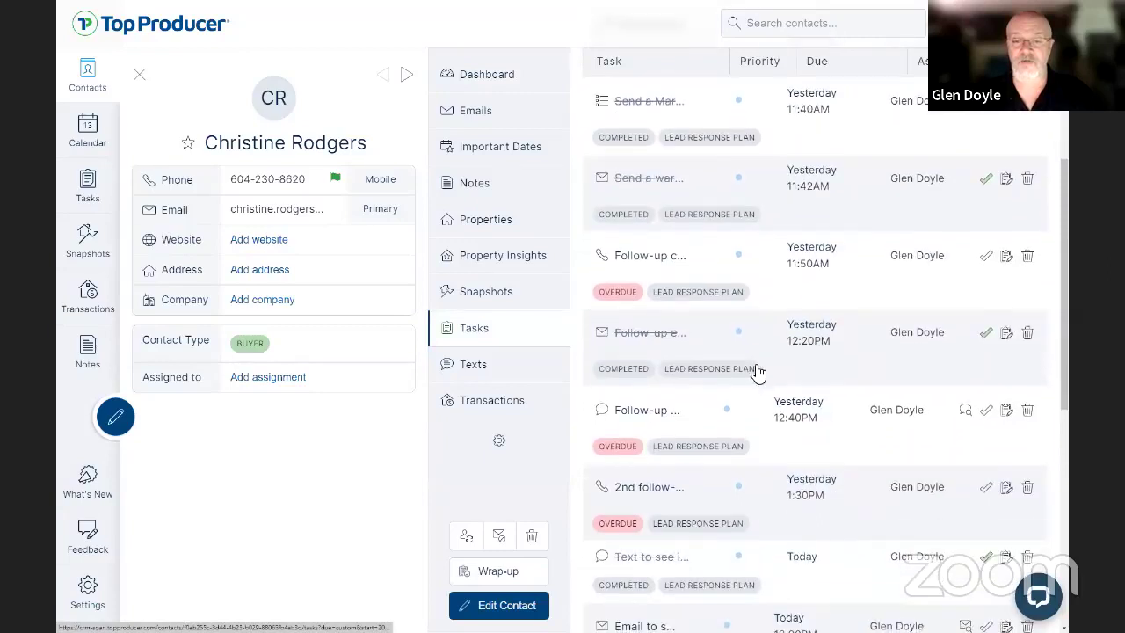
{"action": "left_click", "coordinate": [1007, 260]}
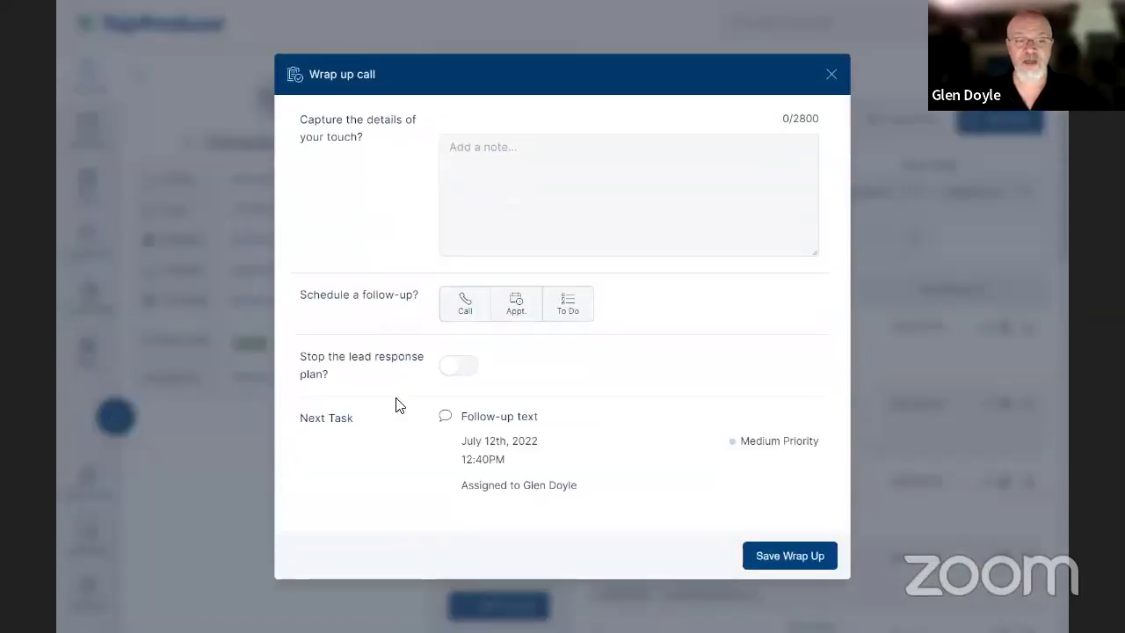
{"action": "left_click", "coordinate": [466, 374]}
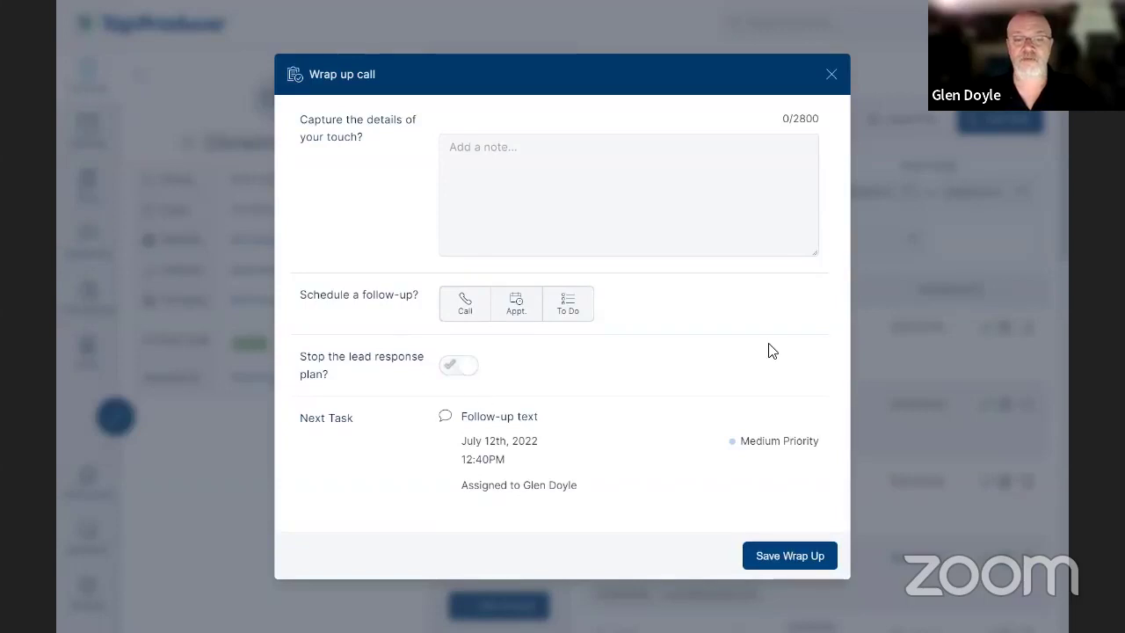
Enter the call wrap-up note "Called out, missed her and will call again. Left VM.".
{"action": "left_click", "coordinate": [559, 172]}
{"action": "type", "text": "C"}
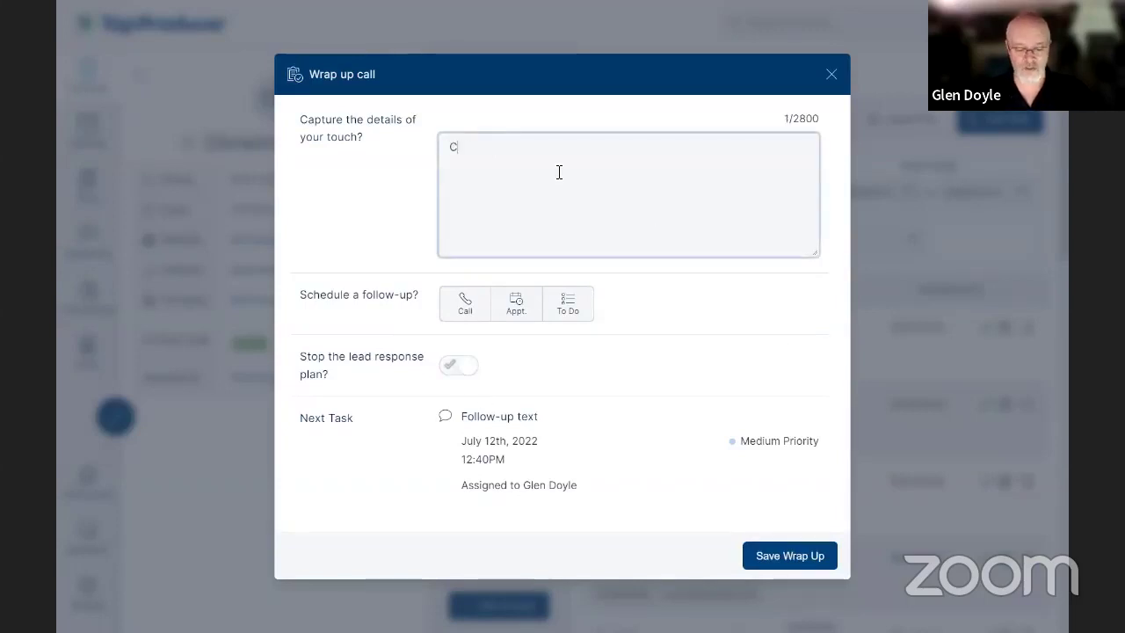
{"action": "type", "text": "alled out, misse"}
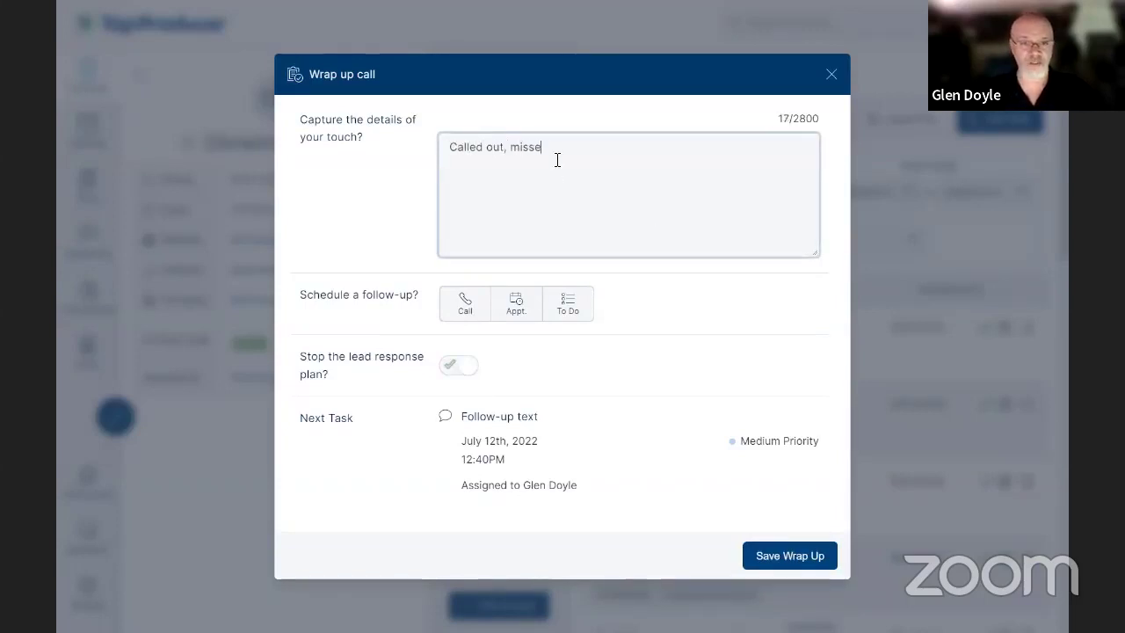
{"action": "type", "text": "d her and will calla gain"}
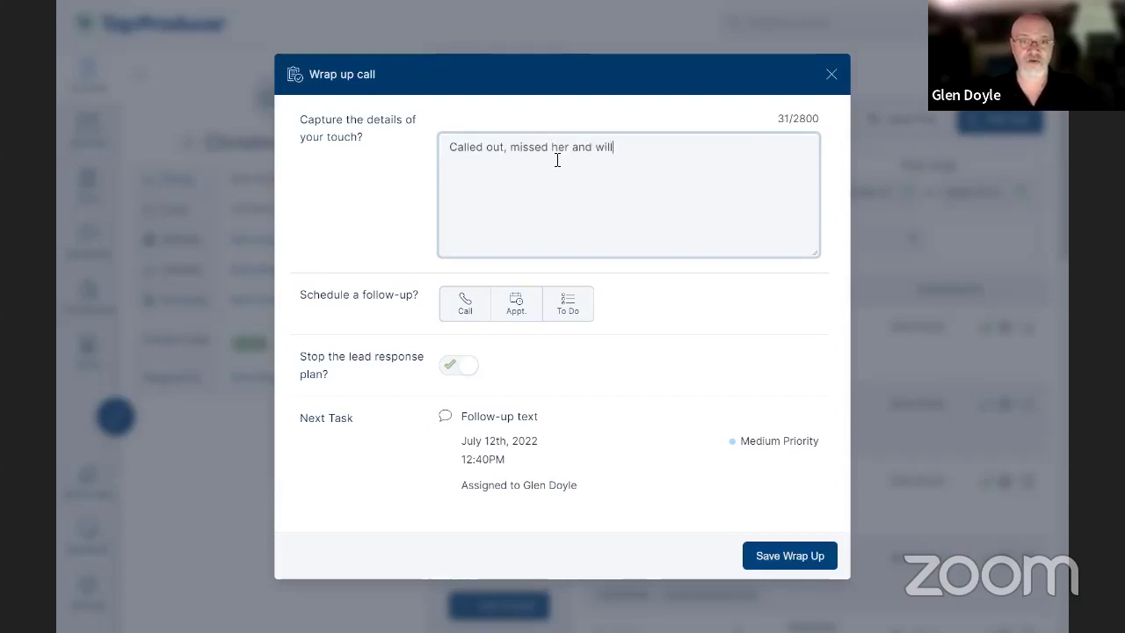
{"action": "key", "text": "BackSpace"}
{"action": "key", "text": "BackSpace"}
{"action": "key", "text": "BackSpace"}
{"action": "key", "text": "BackSpace"}
{"action": "key", "text": "BackSpace"}
{"action": "key", "text": "BackSpace"}
{"action": "type", "text": "again. Le"}
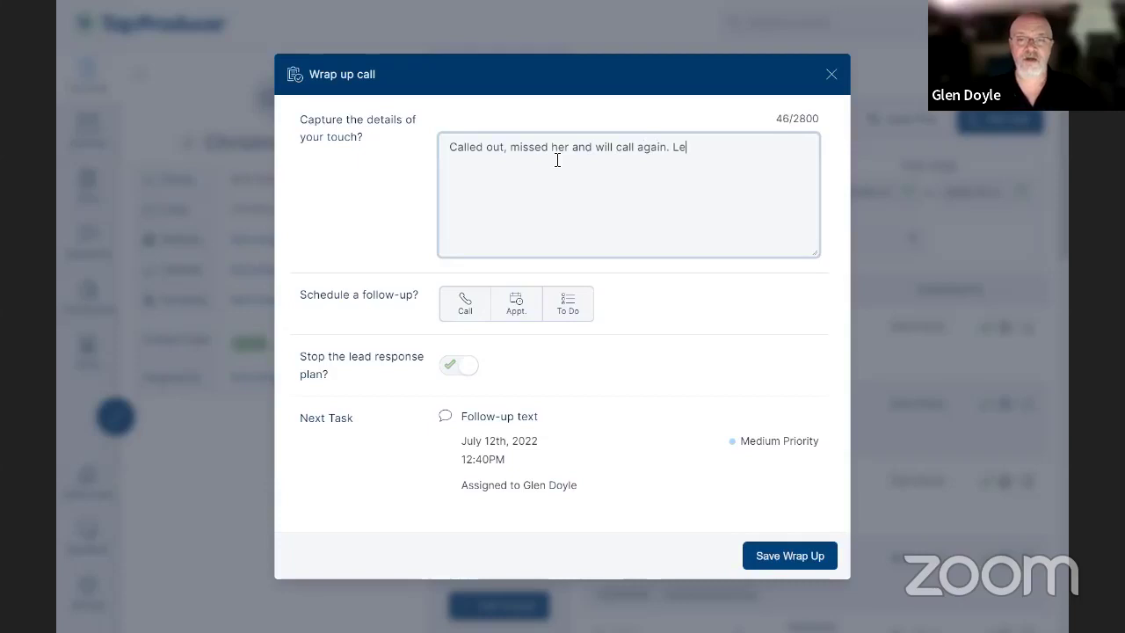
{"action": "type", "text": "ft VM."}
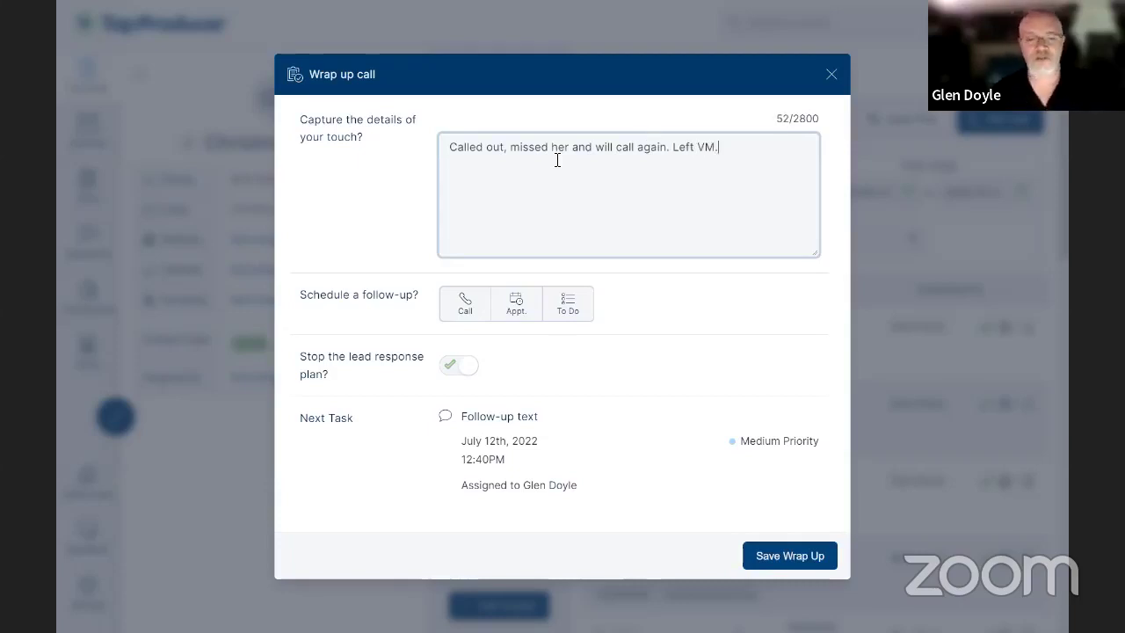
Schedule a follow-up call with the description "Second call attempt." and save the wrap-up.
{"action": "left_click", "coordinate": [465, 306]}
{"action": "scroll", "coordinate": [555, 410], "scroll_direction": "down", "scroll_amount": 2}
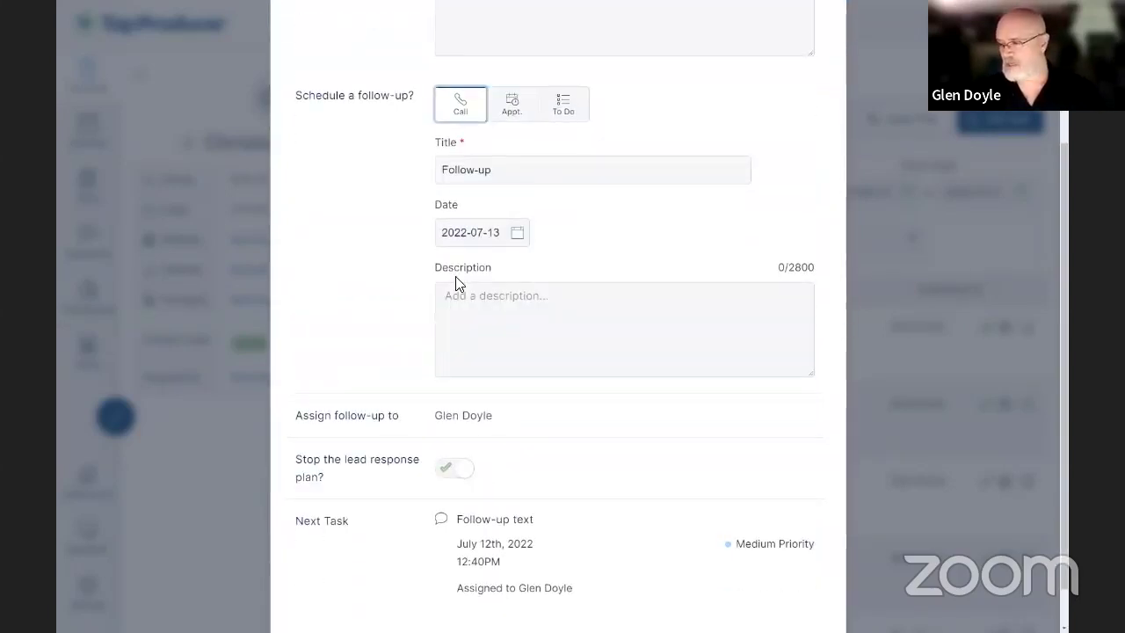
{"action": "left_click", "coordinate": [485, 353]}
{"action": "type", "text": "S"}
{"action": "key", "text": "BackSpace"}
{"action": "type", "text": "Second call attempt."}
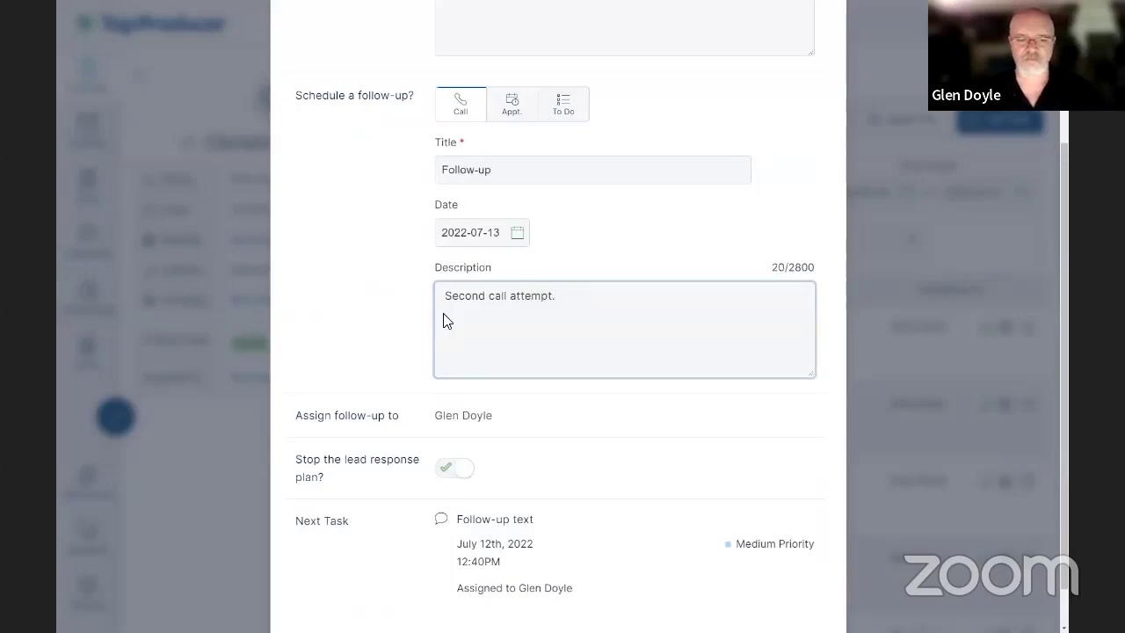
{"action": "scroll", "coordinate": [442, 319], "scroll_direction": "down", "scroll_amount": 1}
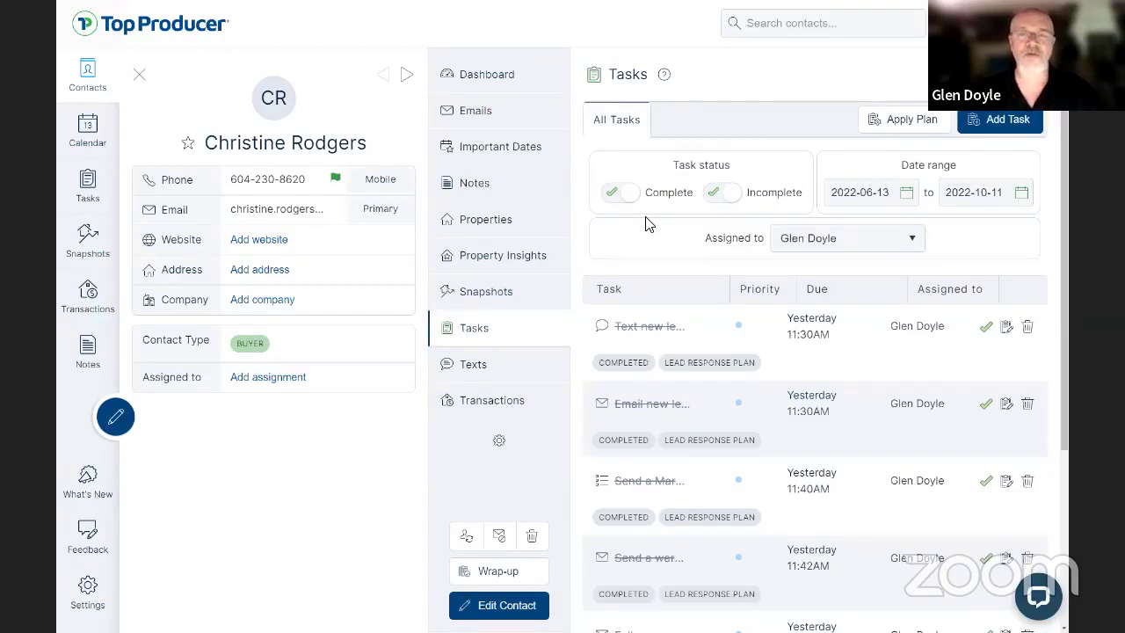
Check the buyer contact's updated task list and switch back to the PowerPoint Smart timing slide.
{"action": "scroll", "coordinate": [674, 431], "scroll_direction": "down", "scroll_amount": 3}
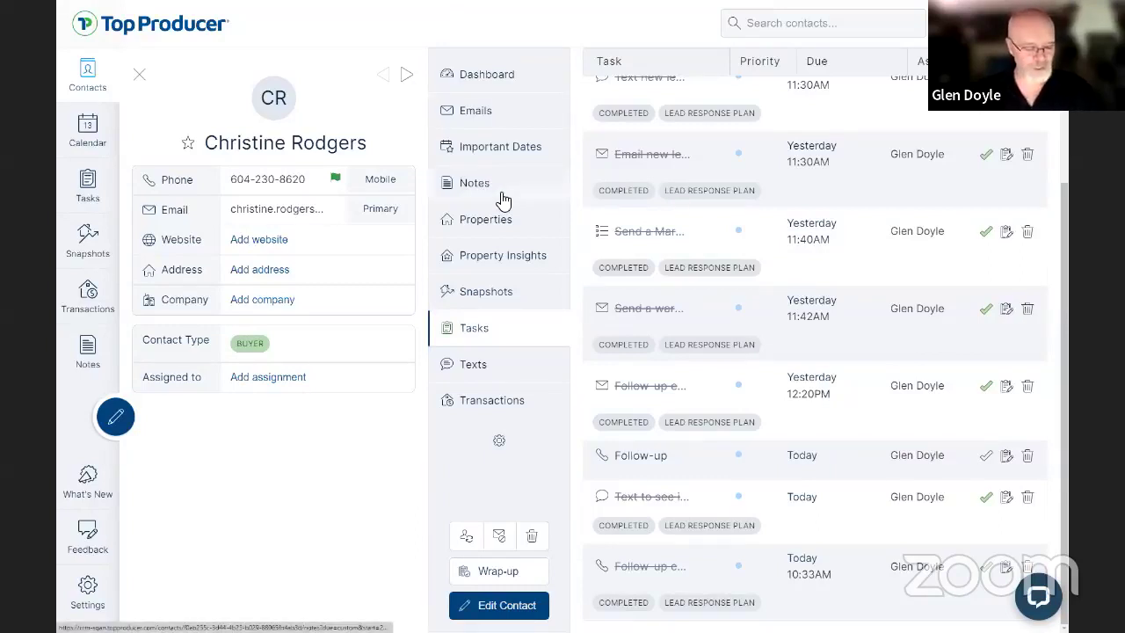
{"action": "key", "text": "ctrl+Tab"}
{"action": "key", "text": "ctrl+1"}
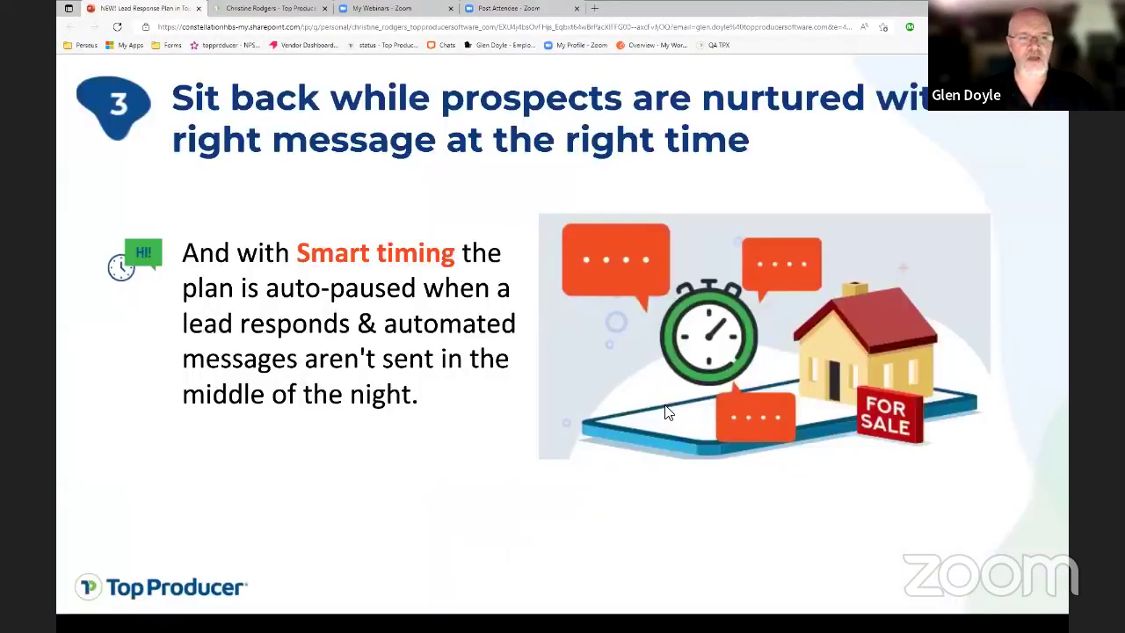
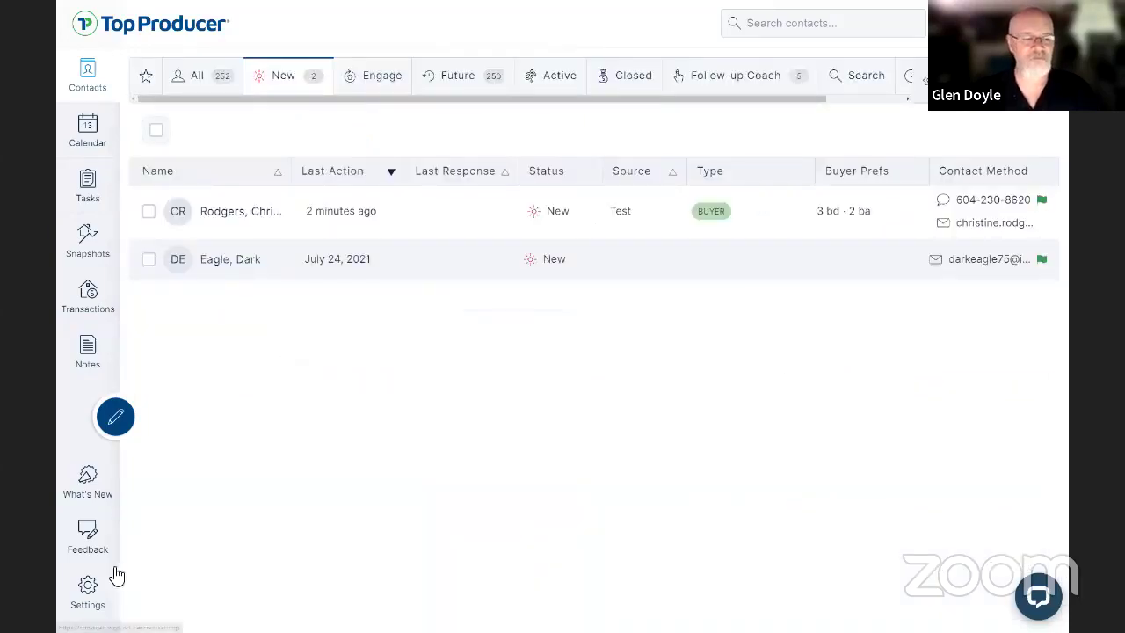
View the Lead Response plans in the Task Plans Manager and return to the contacts list.
{"action": "left_click", "coordinate": [99, 594]}
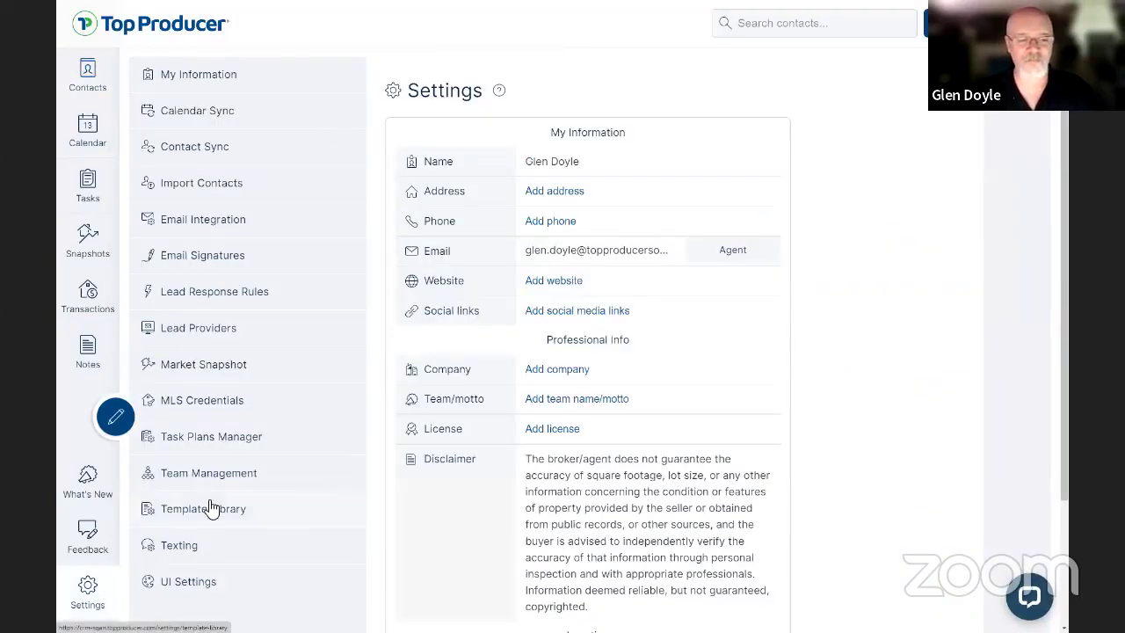
{"action": "left_click", "coordinate": [211, 442]}
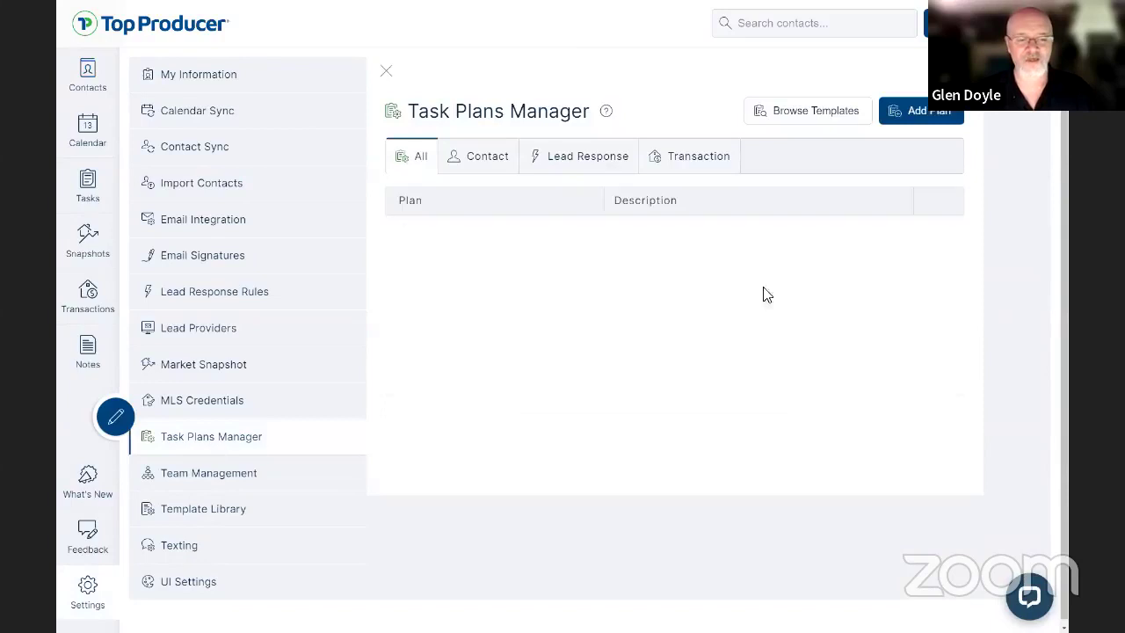
{"action": "left_click", "coordinate": [625, 166]}
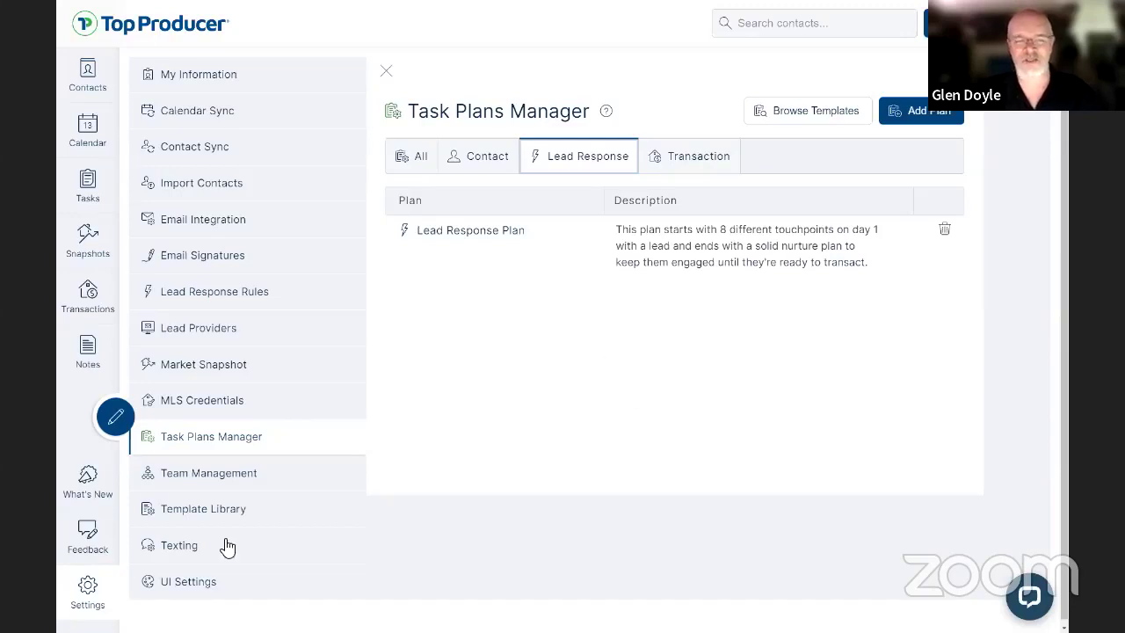
{"action": "left_click", "coordinate": [88, 74]}
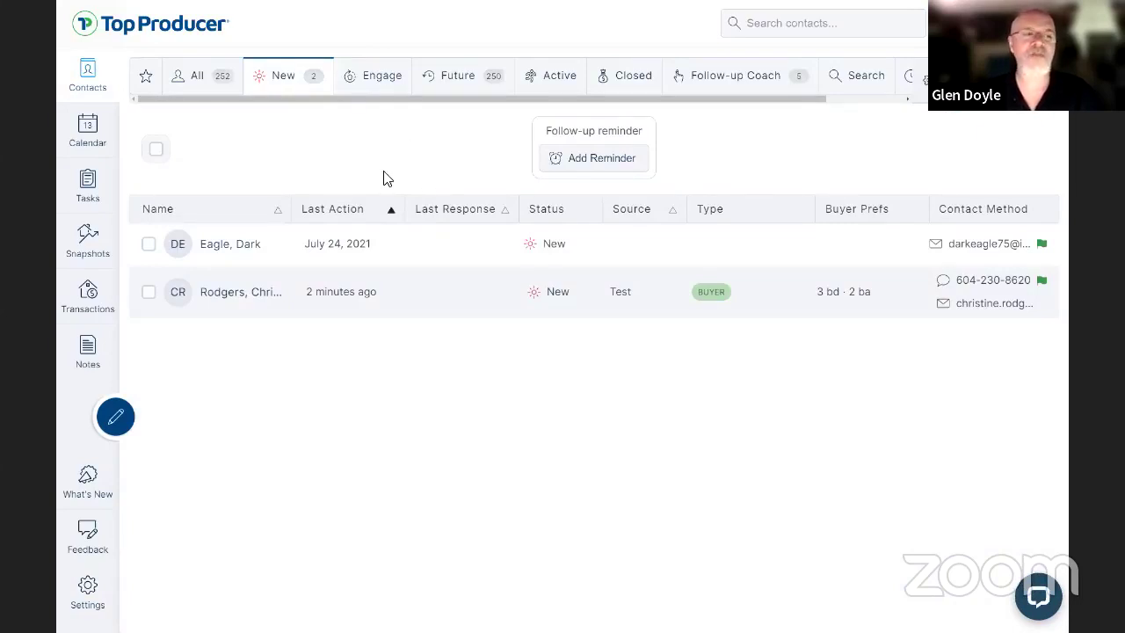
Reopen the Task Plans Manager from the account settings and show only the Lead Response plans.
{"action": "left_click", "coordinate": [88, 591]}
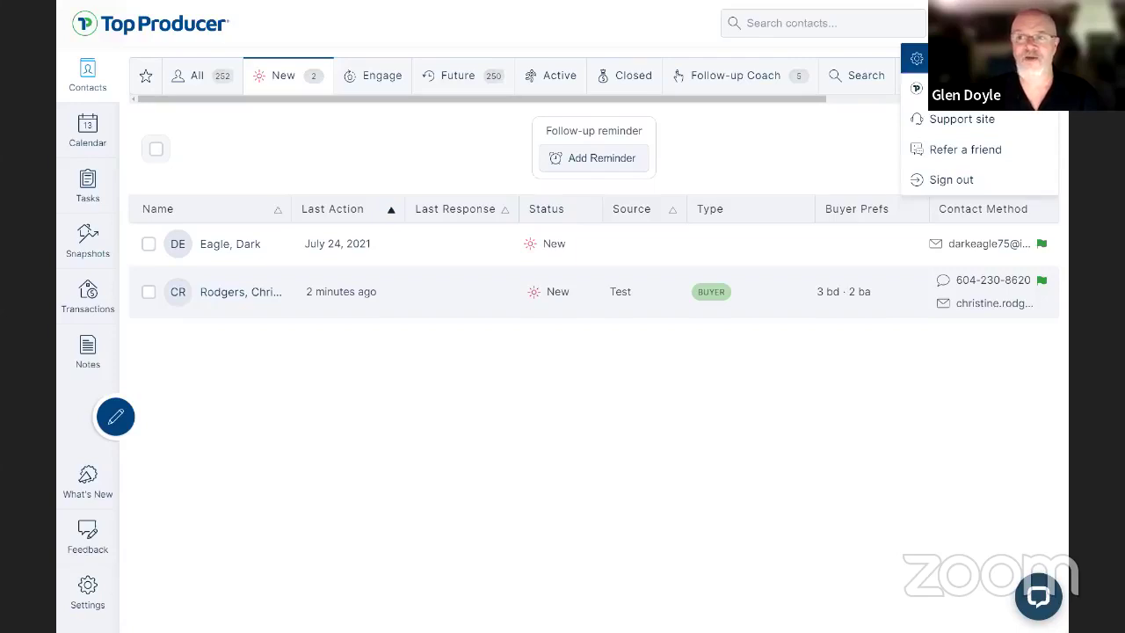
{"action": "left_click", "coordinate": [949, 58]}
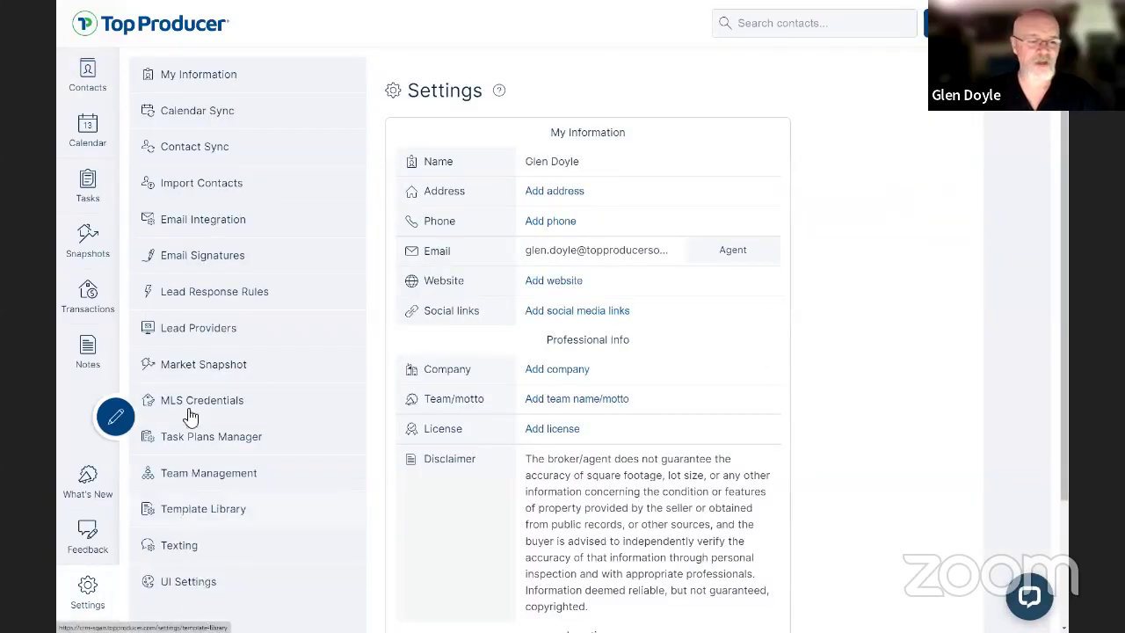
{"action": "left_click", "coordinate": [208, 444]}
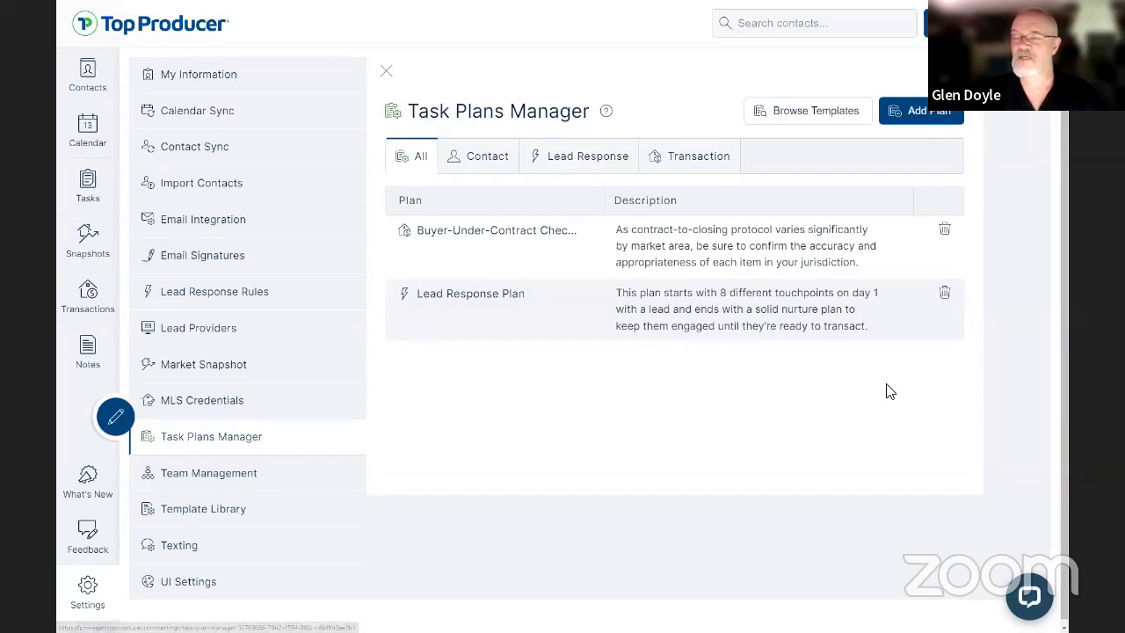
{"action": "left_click", "coordinate": [553, 166]}
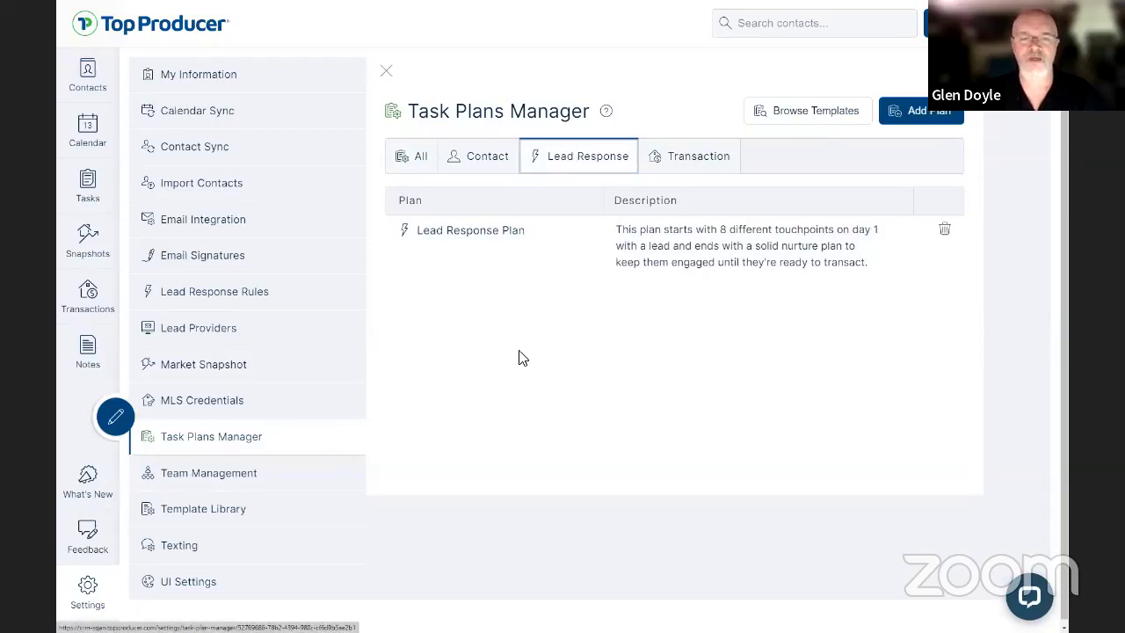
Choose the Lead Response Plan from the task plan templates, review its day-by-day tasks, and start customizing it.
{"action": "left_click", "coordinate": [809, 120]}
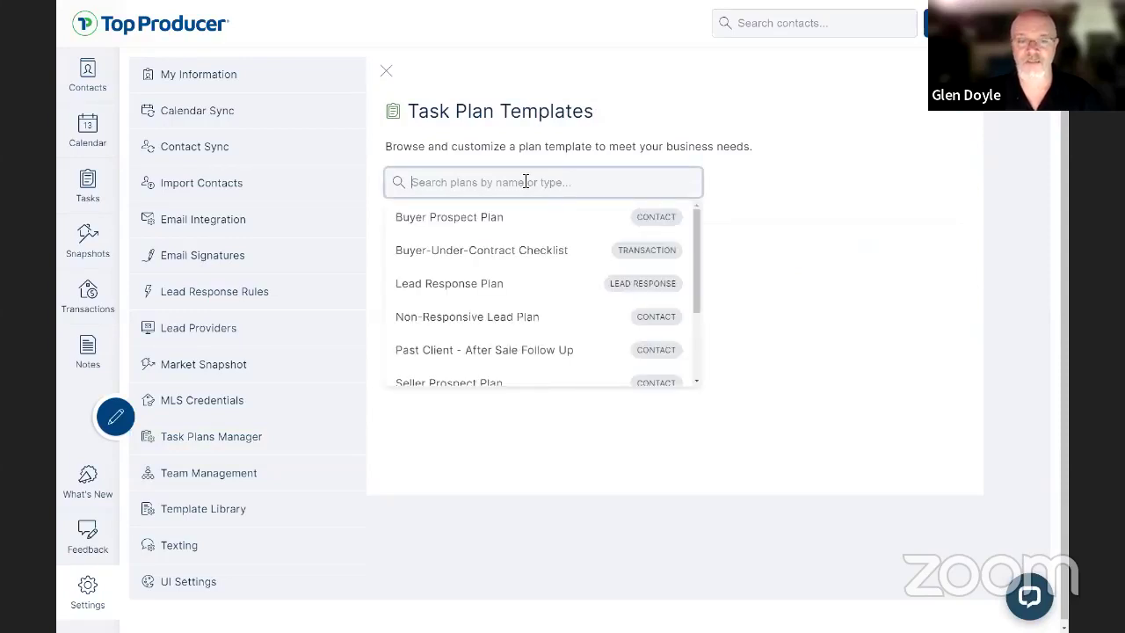
{"action": "left_click", "coordinate": [542, 288]}
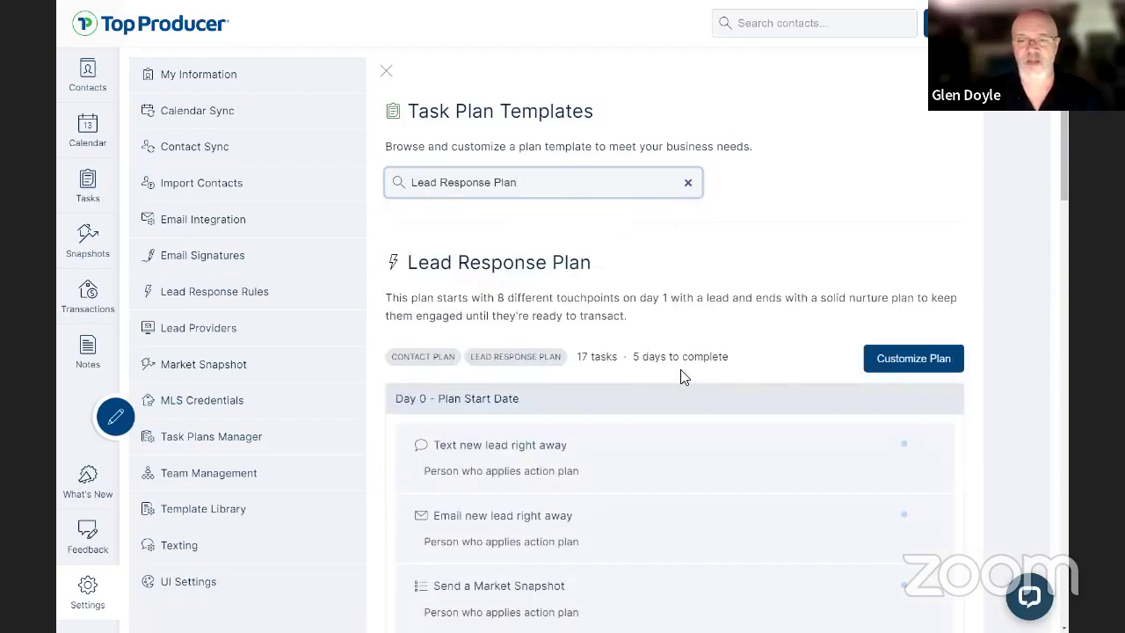
{"action": "scroll", "coordinate": [703, 288], "scroll_direction": "down", "scroll_amount": 2}
{"action": "scroll", "coordinate": [761, 377], "scroll_direction": "down", "scroll_amount": 10}
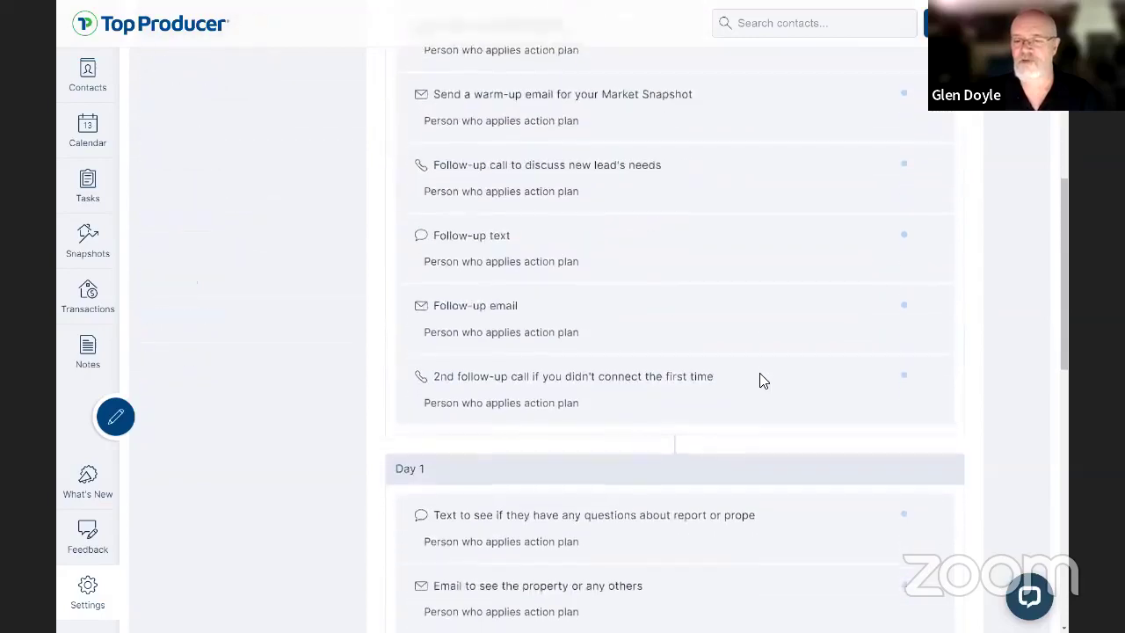
{"action": "scroll", "coordinate": [744, 457], "scroll_direction": "down", "scroll_amount": 4}
{"action": "scroll", "coordinate": [743, 459], "scroll_direction": "up", "scroll_amount": 10}
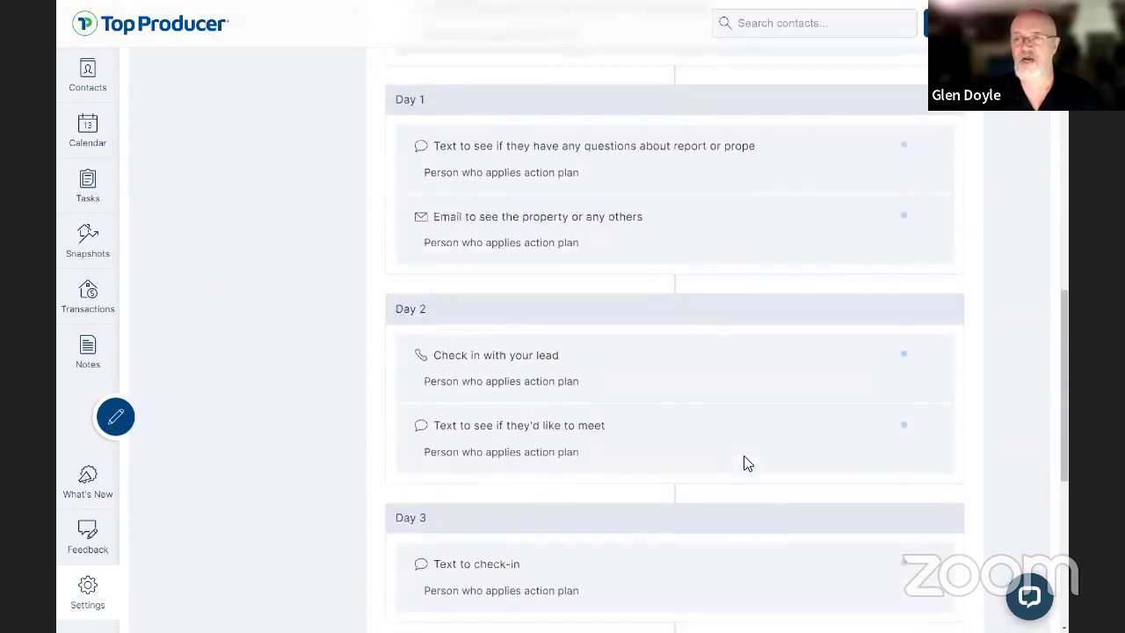
{"action": "scroll", "coordinate": [744, 463], "scroll_direction": "up", "scroll_amount": 5}
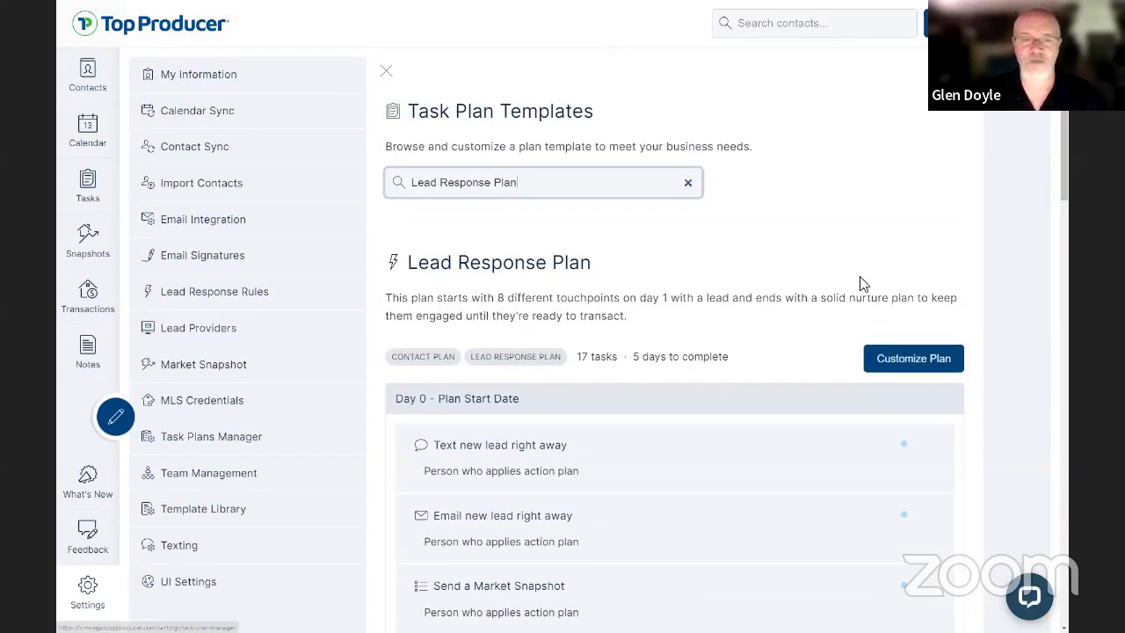
{"action": "left_click", "coordinate": [942, 367]}
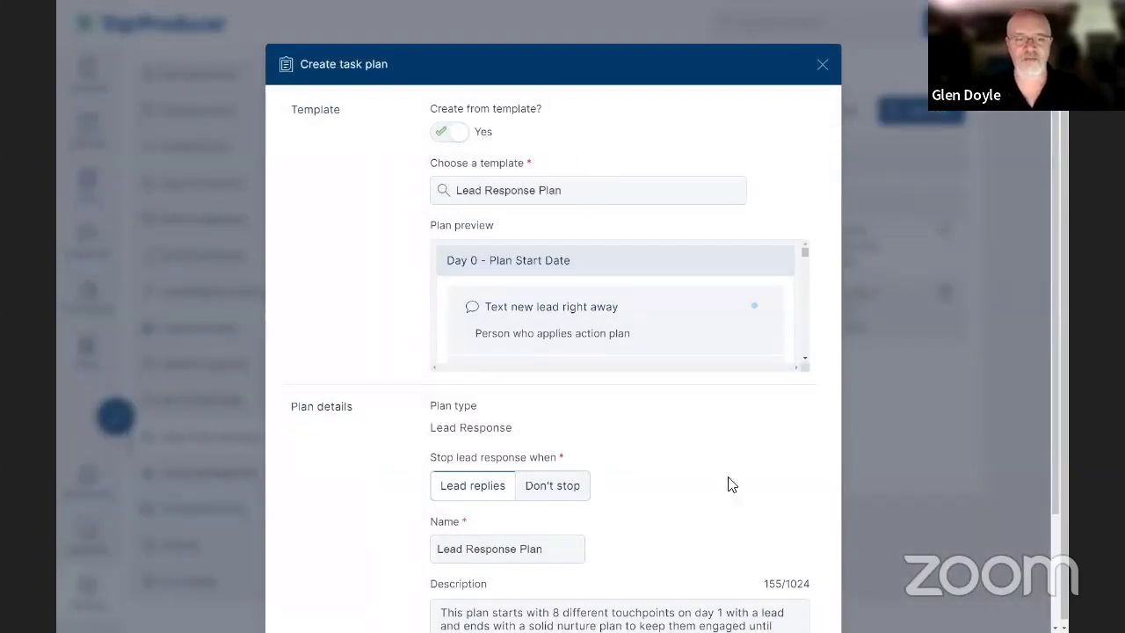
Name the plan created from the Lead Response Plan template Second Lead Response Plan and save it.
{"action": "scroll", "coordinate": [706, 304], "scroll_direction": "down", "scroll_amount": 5}
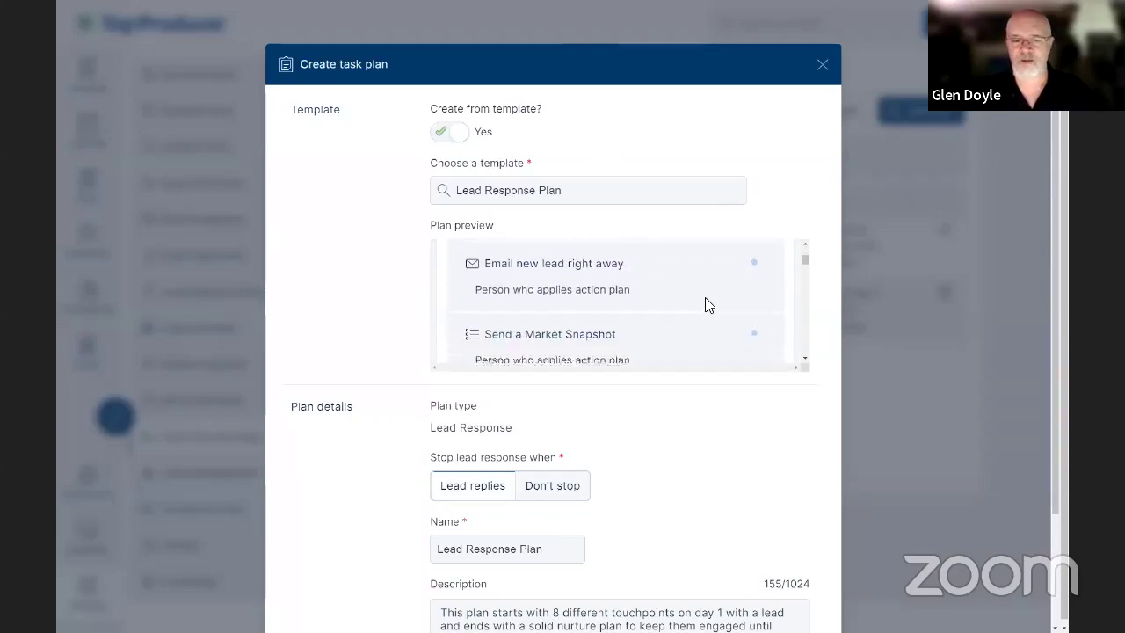
{"action": "scroll", "coordinate": [705, 304], "scroll_direction": "down", "scroll_amount": 2}
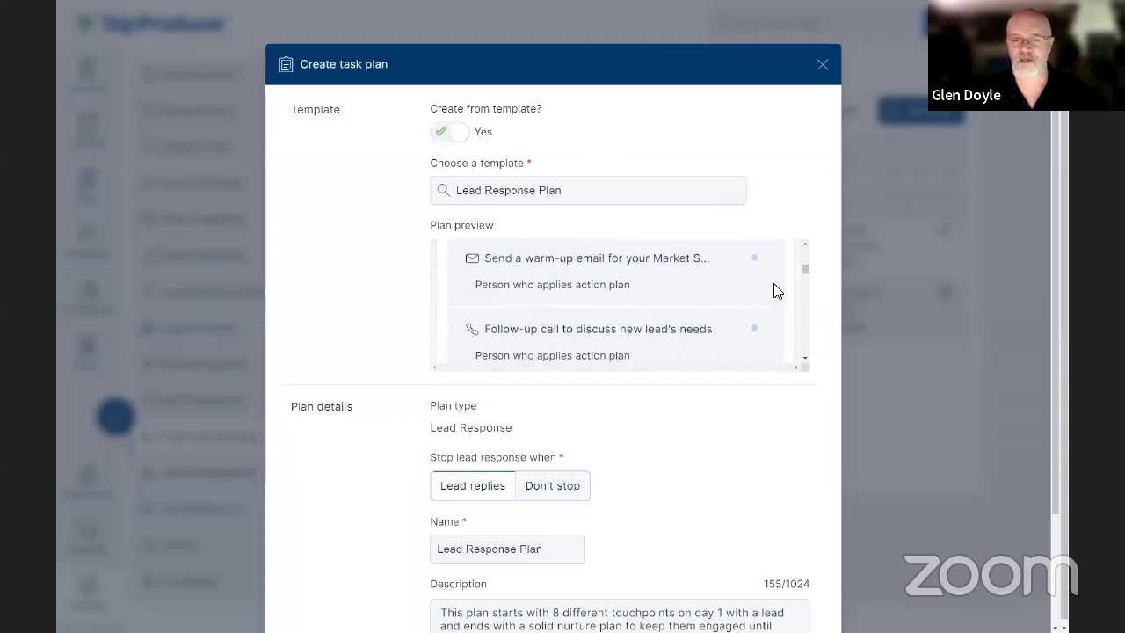
{"action": "scroll", "coordinate": [679, 493], "scroll_direction": "down", "scroll_amount": 1}
{"action": "scroll", "coordinate": [679, 494], "scroll_direction": "down", "scroll_amount": 3}
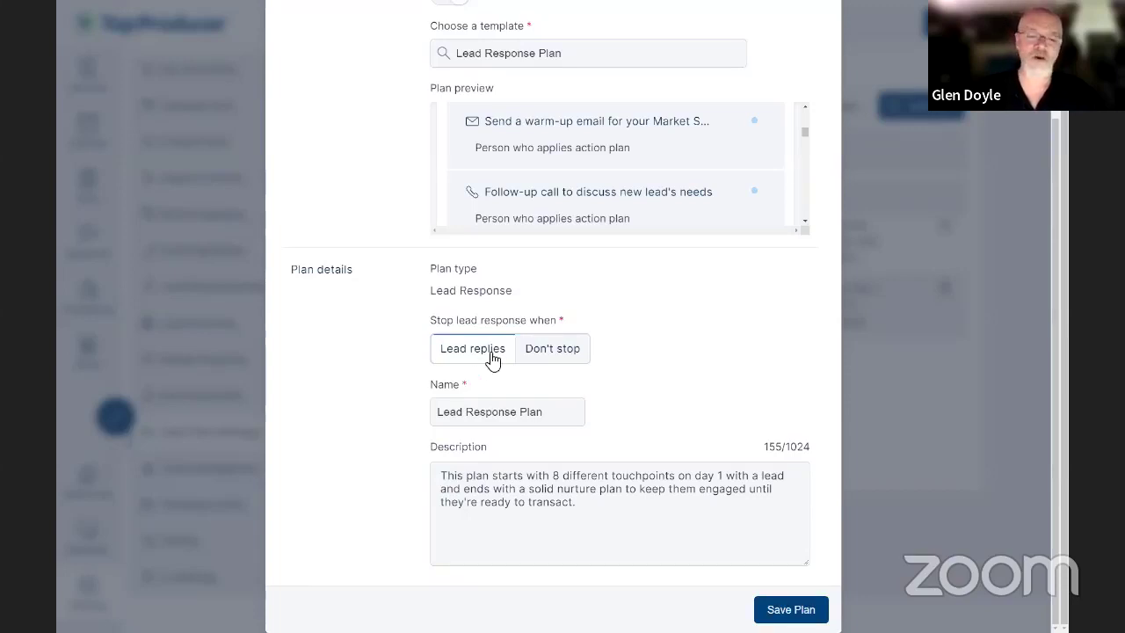
{"action": "left_click", "coordinate": [441, 418]}
{"action": "type", "text": "Second"}
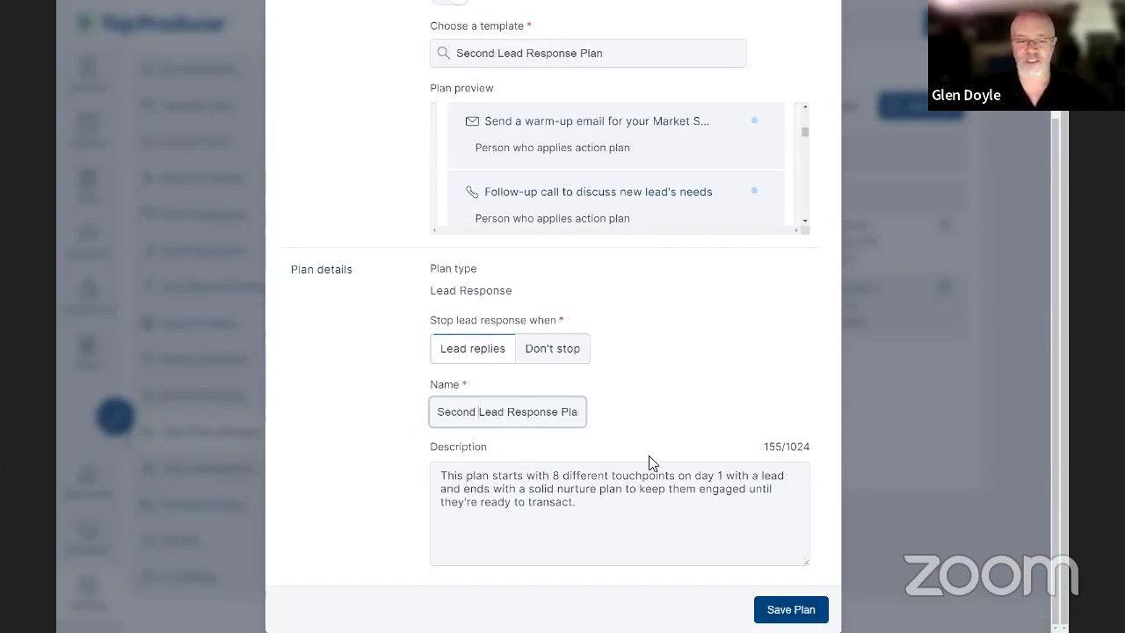
{"action": "left_click", "coordinate": [791, 609]}
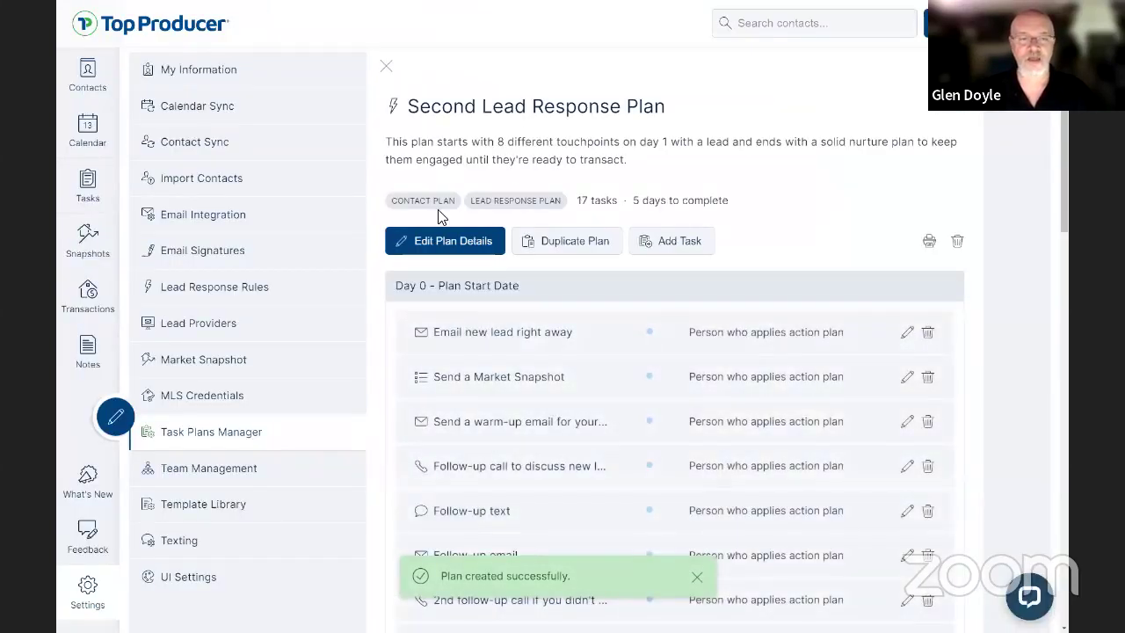
Close the new plan, show only the Lead Response plans in the Task Plans Manager, and open the Lead Response Rules.
{"action": "left_click", "coordinate": [384, 68]}
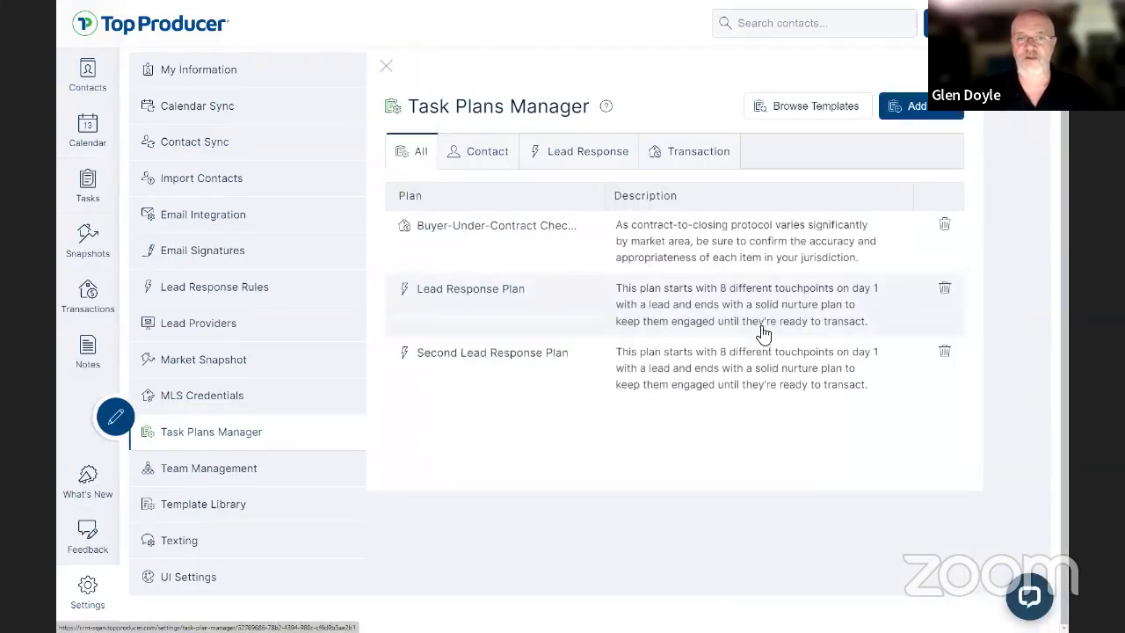
{"action": "left_click", "coordinate": [580, 154]}
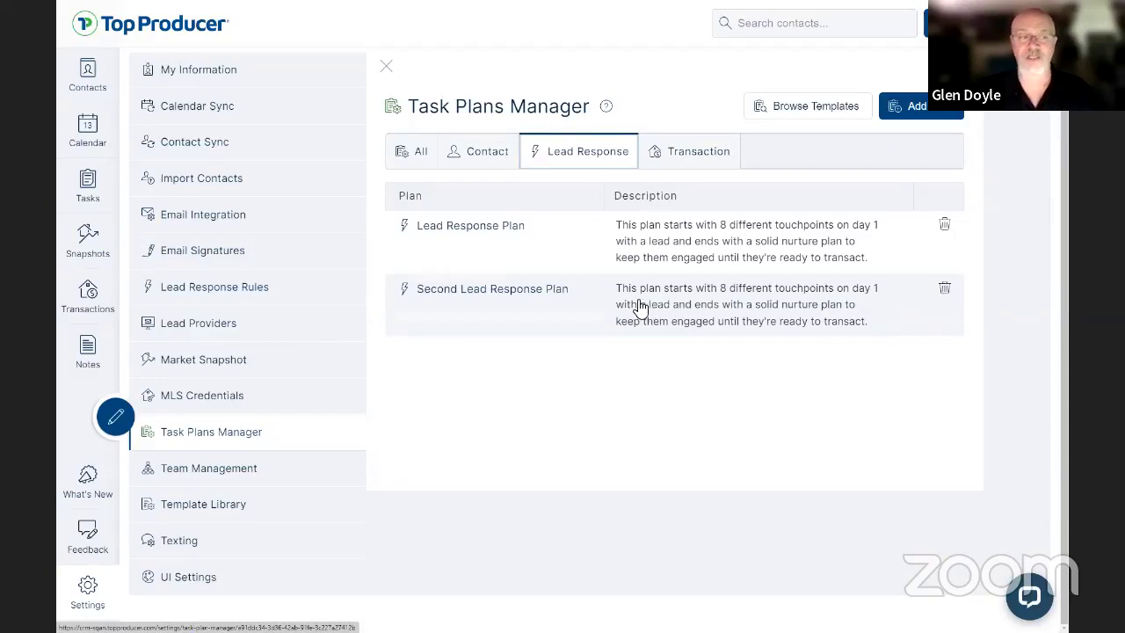
{"action": "left_click", "coordinate": [171, 290]}
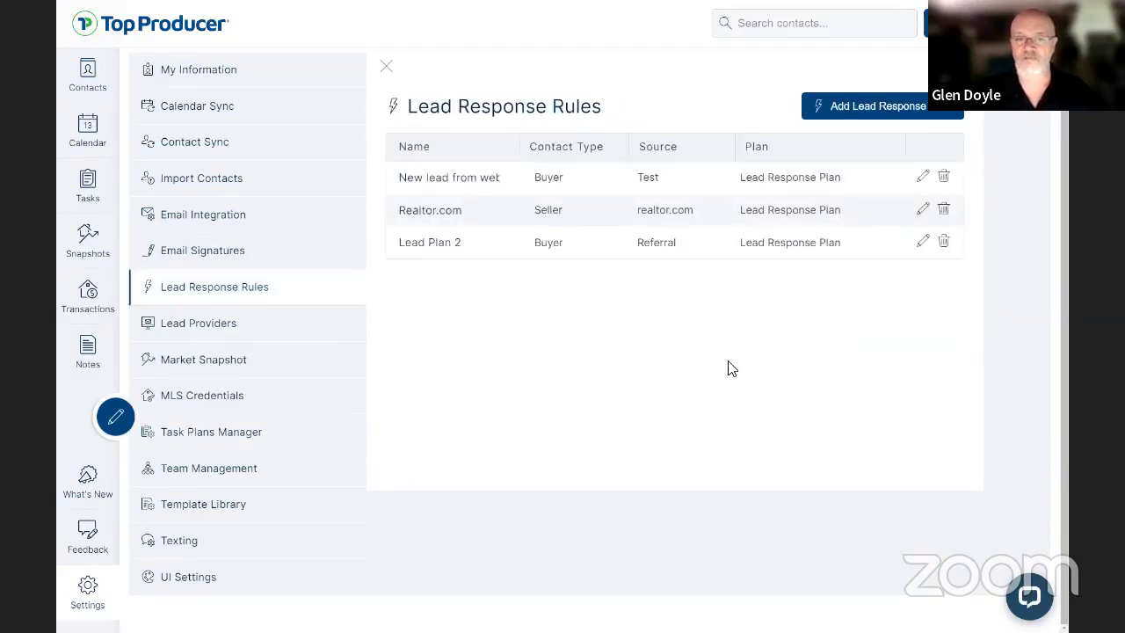
{"action": "left_click", "coordinate": [889, 105]}
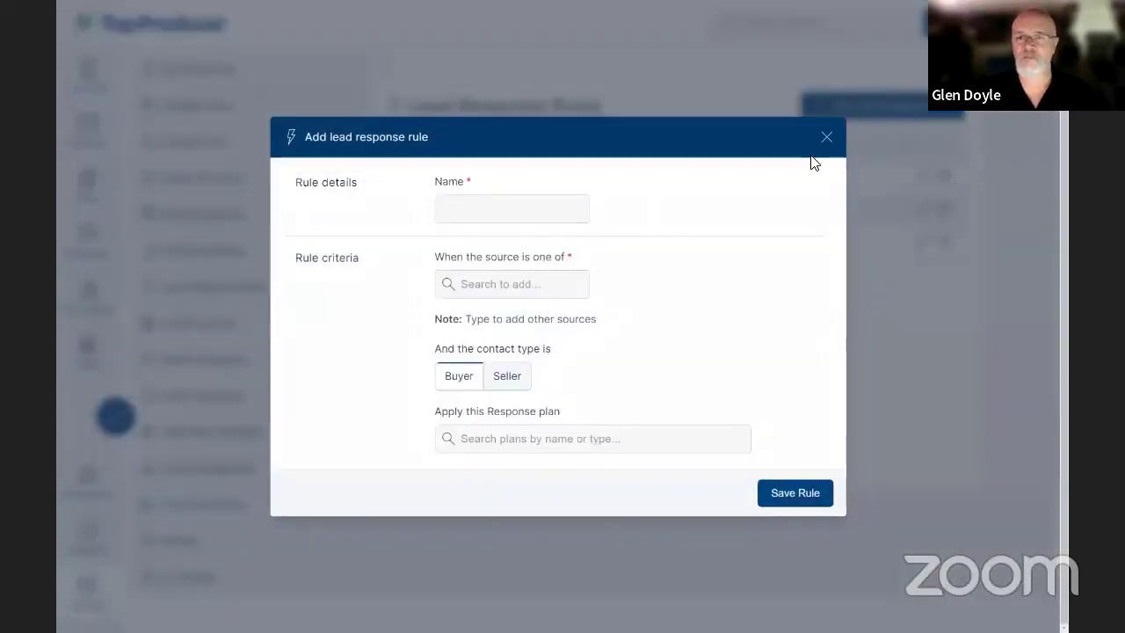
{"action": "left_click", "coordinate": [240, 362]}
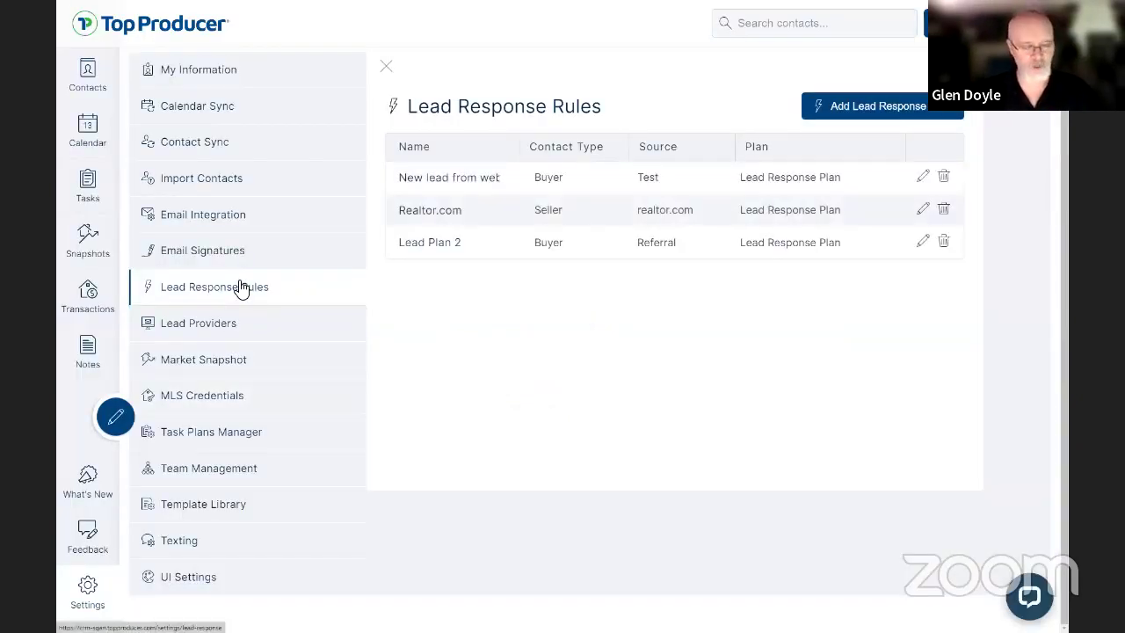
{"action": "left_click", "coordinate": [240, 285]}
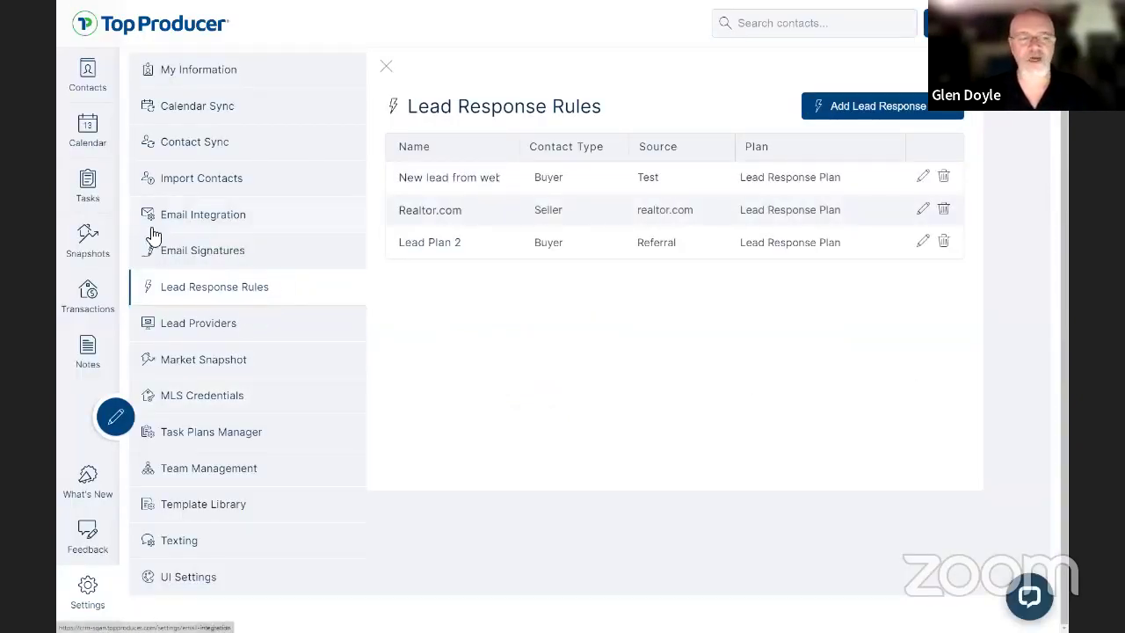
{"action": "left_click", "coordinate": [231, 286]}
{"action": "left_click", "coordinate": [230, 288]}
{"action": "left_click", "coordinate": [230, 288]}
{"action": "left_click", "coordinate": [230, 290]}
{"action": "left_click", "coordinate": [232, 290]}
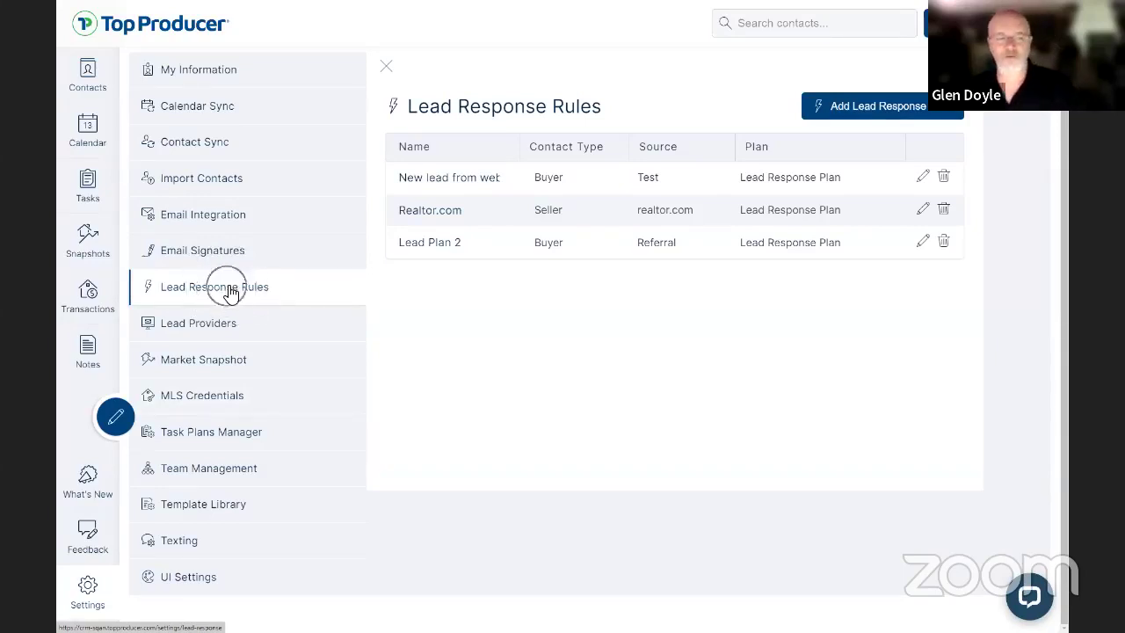
Start a new lead response rule and name it Zillow.
{"action": "left_click", "coordinate": [891, 107]}
{"action": "left_click", "coordinate": [890, 106]}
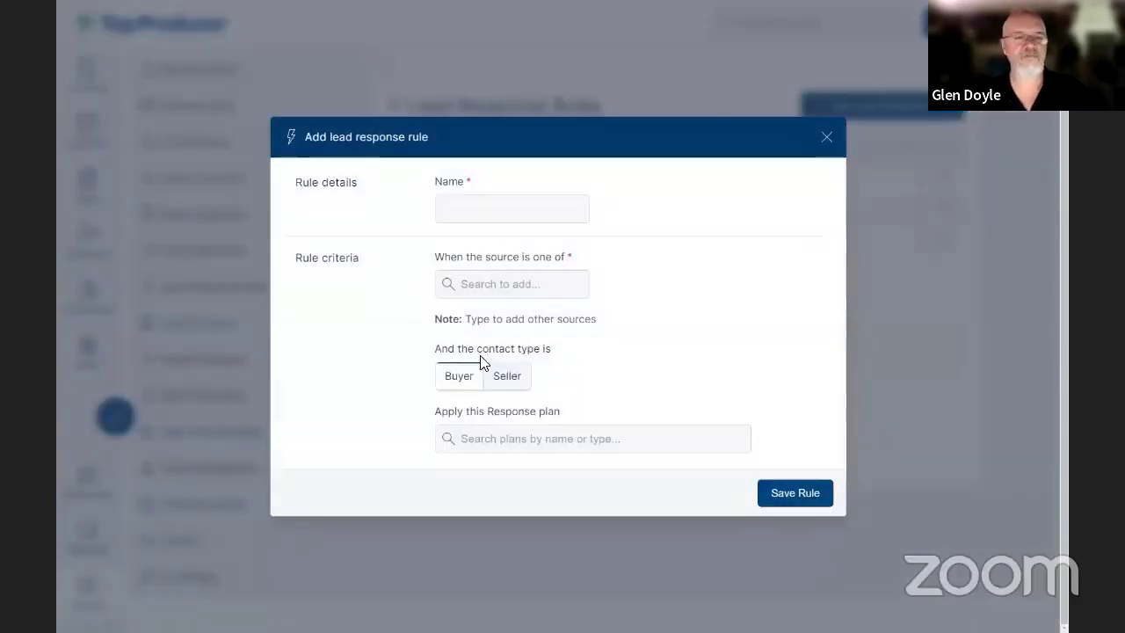
{"action": "left_click", "coordinate": [475, 216]}
{"action": "type", "text": "Zillow"}
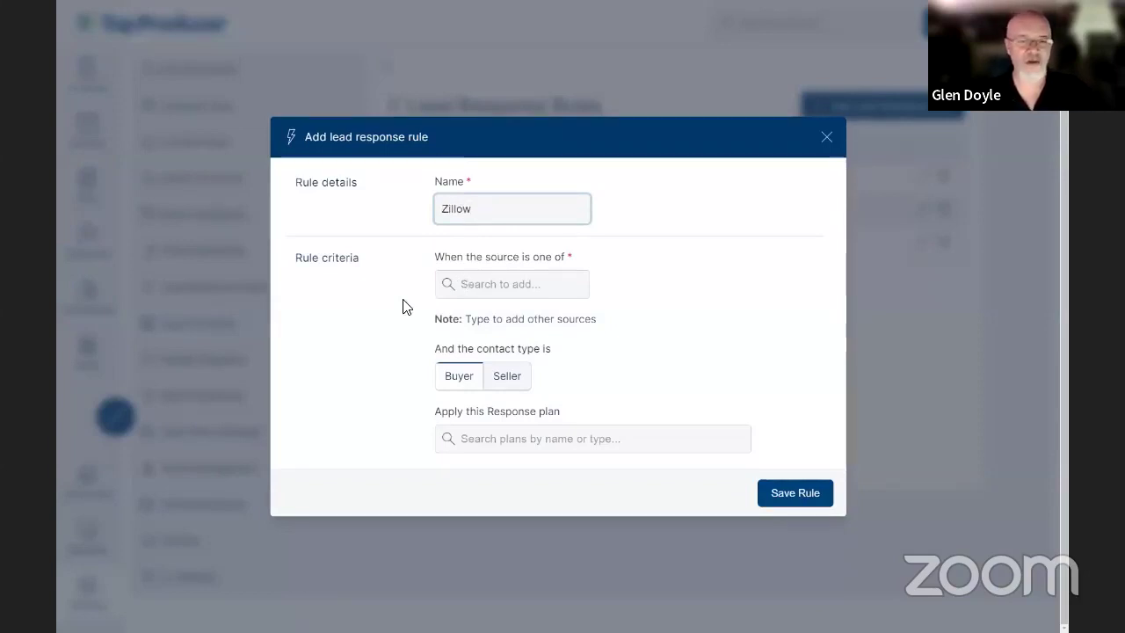
Try entering Website as a new source for the Zillow rule and clear the entry.
{"action": "left_click", "coordinate": [520, 293]}
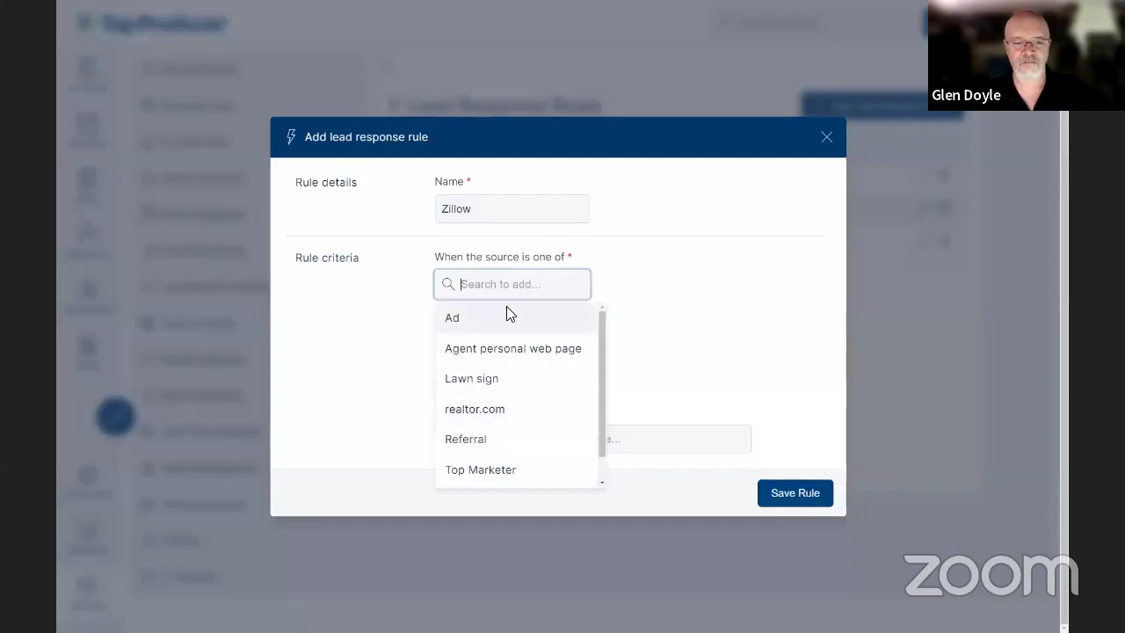
{"action": "left_click", "coordinate": [651, 320]}
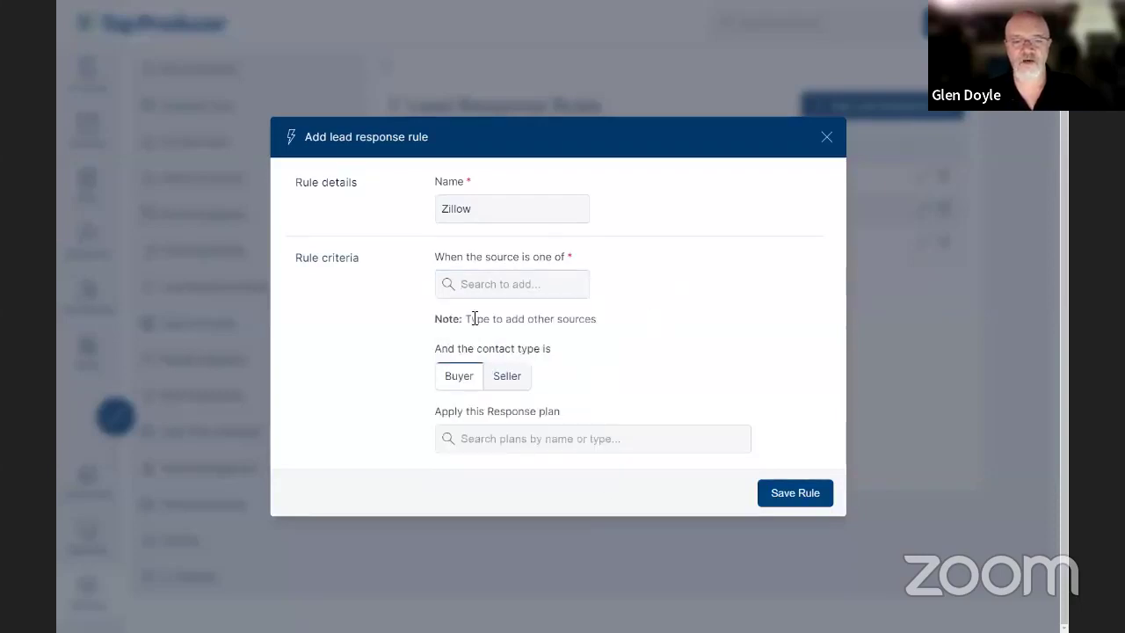
{"action": "left_click", "coordinate": [552, 290]}
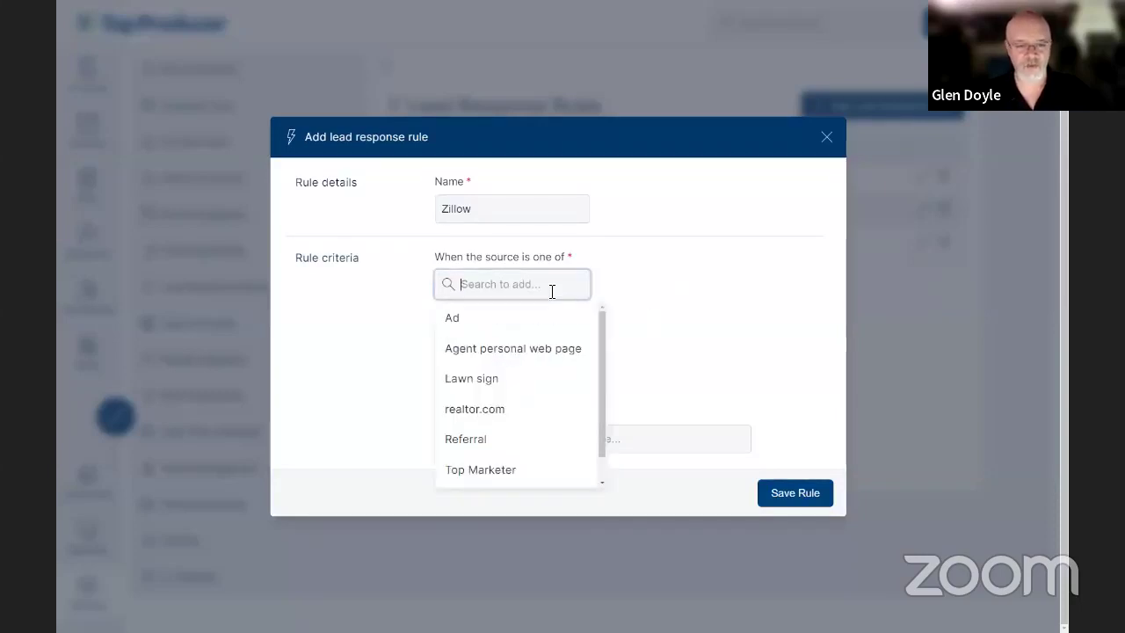
{"action": "type", "text": "Website"}
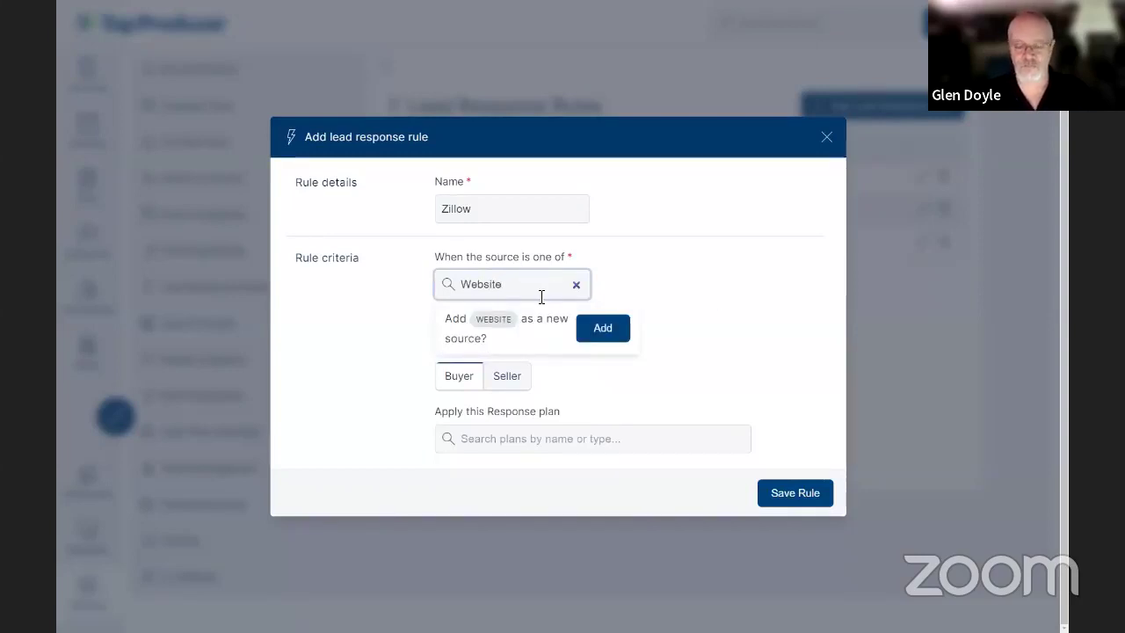
{"action": "key", "text": "BackSpace"}
{"action": "key", "text": "BackSpace"}
{"action": "key", "text": "BackSpace"}
{"action": "key", "text": "BackSpace"}
{"action": "key", "text": "BackSpace"}
{"action": "key", "text": "BackSpace"}
{"action": "key", "text": "BackSpace"}
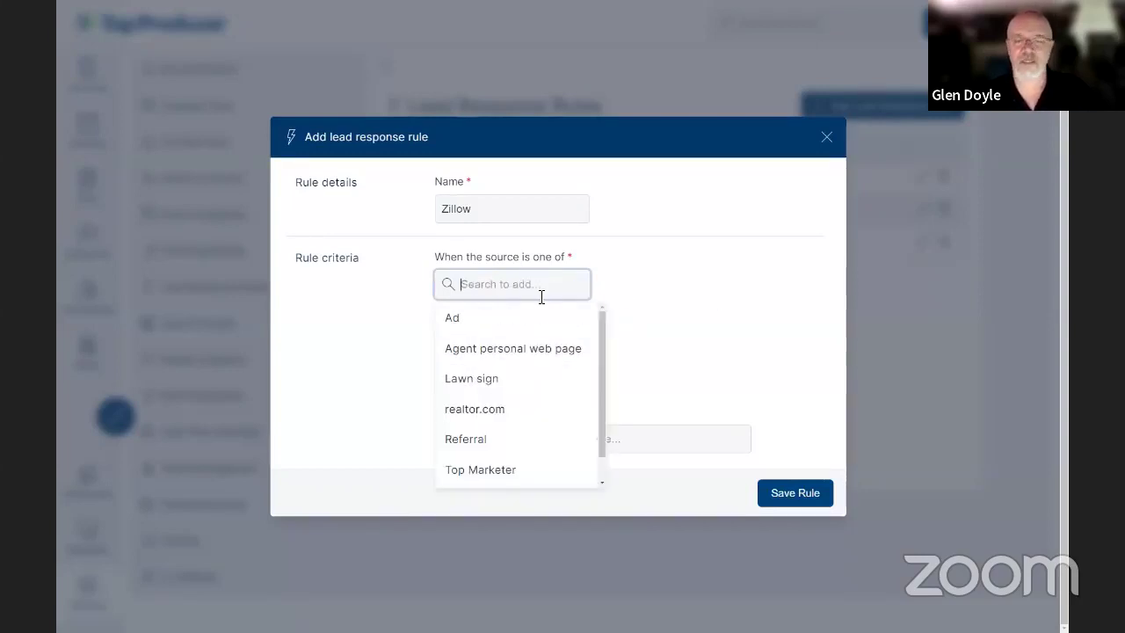
Set the rule's source to Zillow and its contact type to Buyer.
{"action": "scroll", "coordinate": [512, 348], "scroll_direction": "down", "scroll_amount": 1}
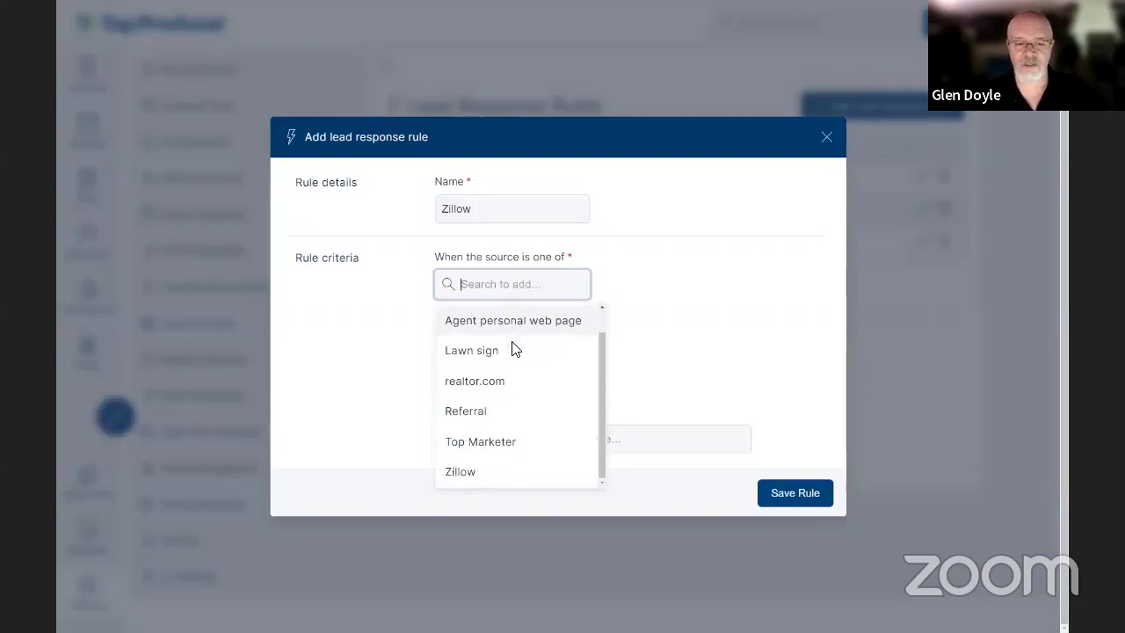
{"action": "left_click", "coordinate": [526, 472]}
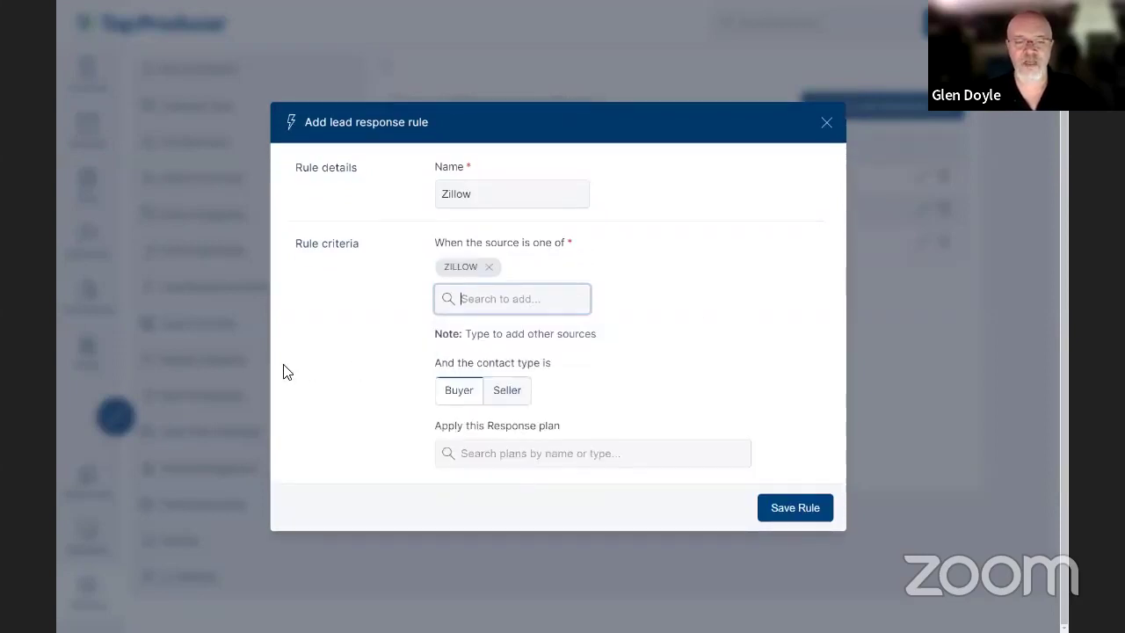
{"action": "left_click", "coordinate": [508, 395]}
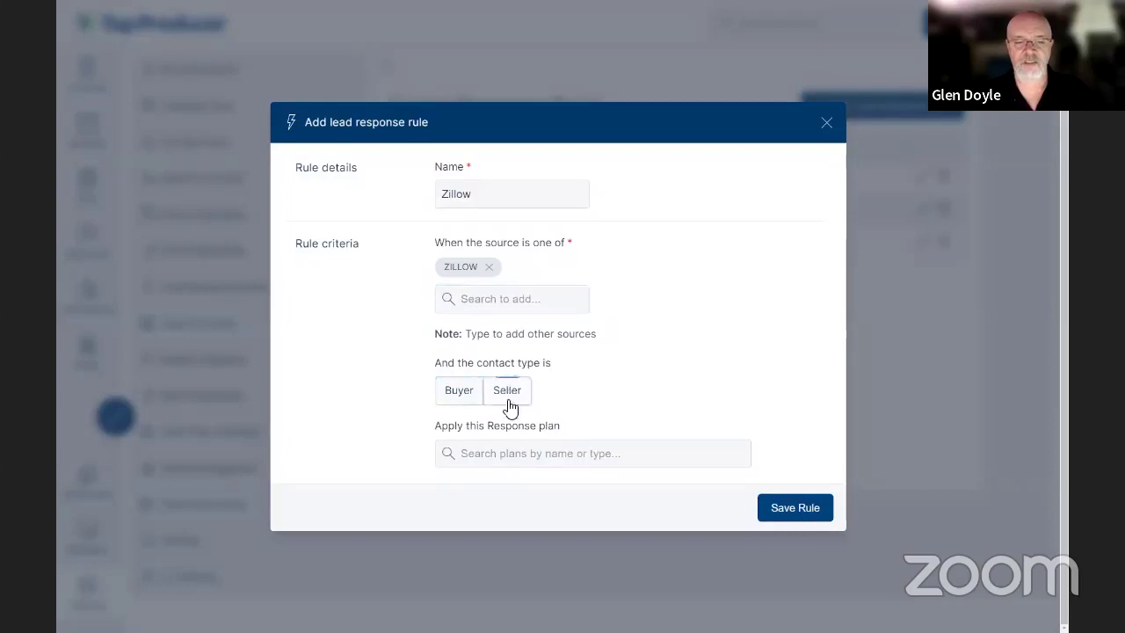
{"action": "left_click", "coordinate": [460, 403]}
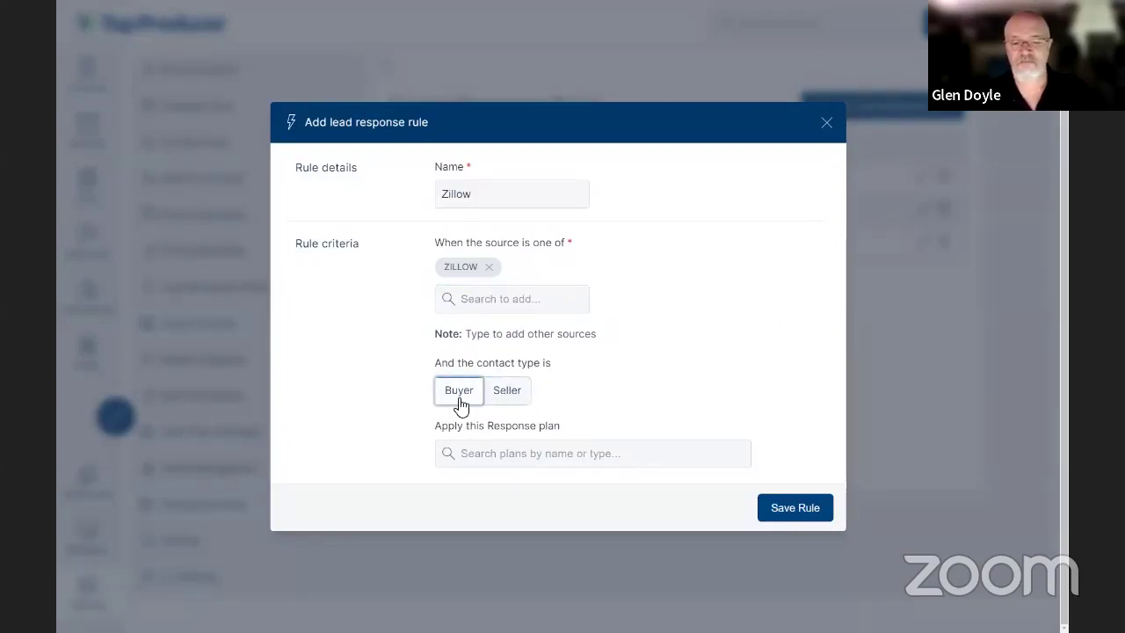
Apply the Lead Response Plan to the Zillow rule and save the rule.
{"action": "left_click", "coordinate": [636, 453]}
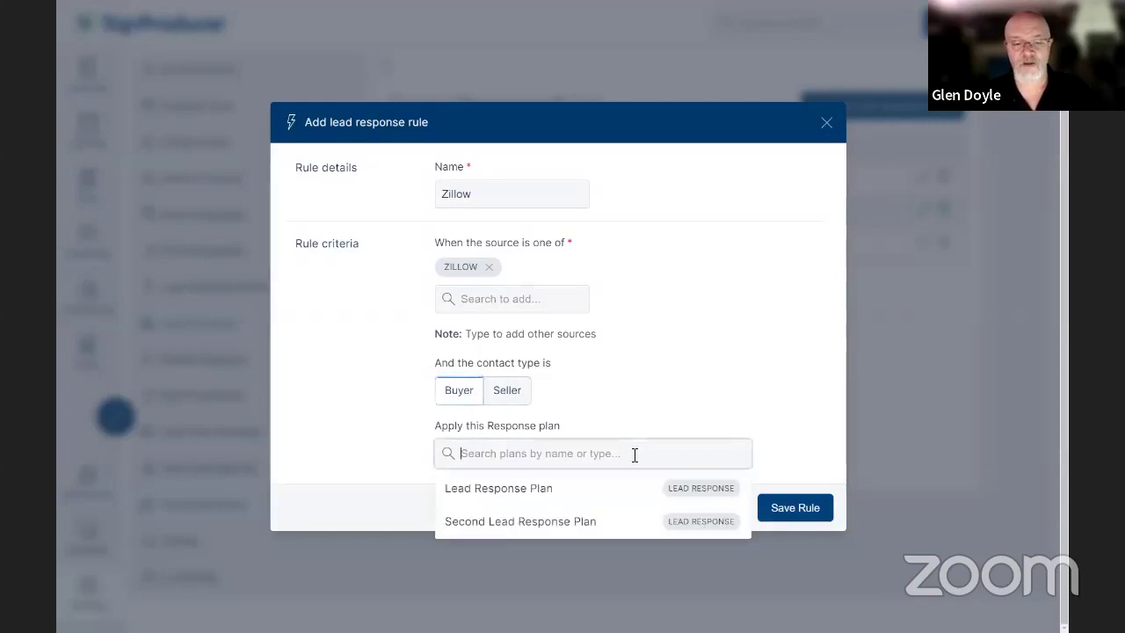
{"action": "left_click", "coordinate": [573, 483]}
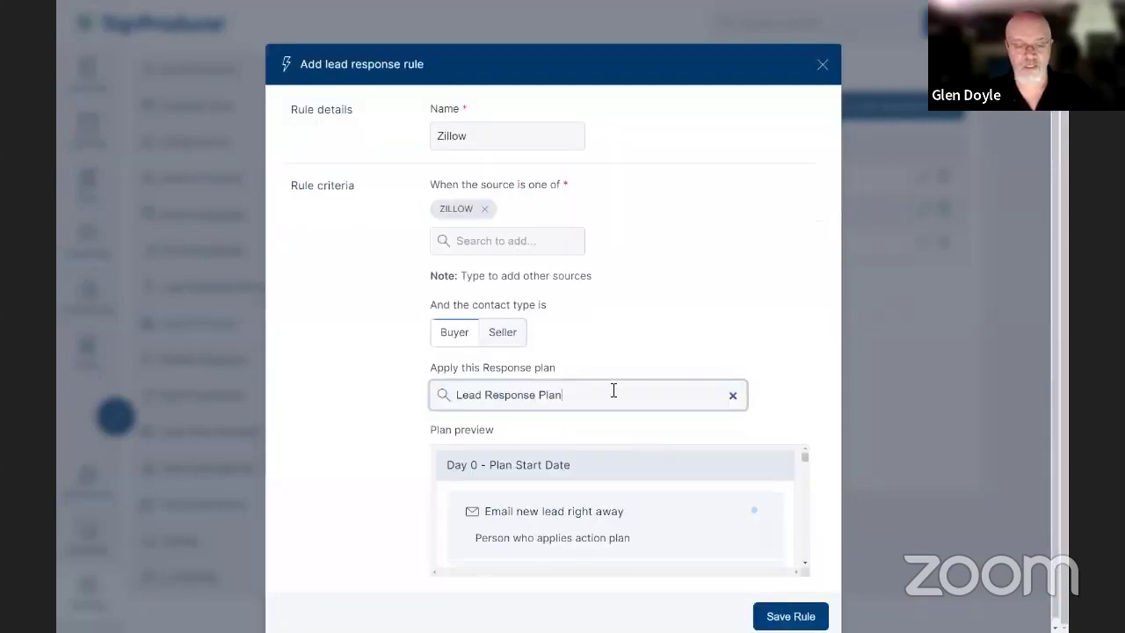
{"action": "left_click", "coordinate": [733, 395]}
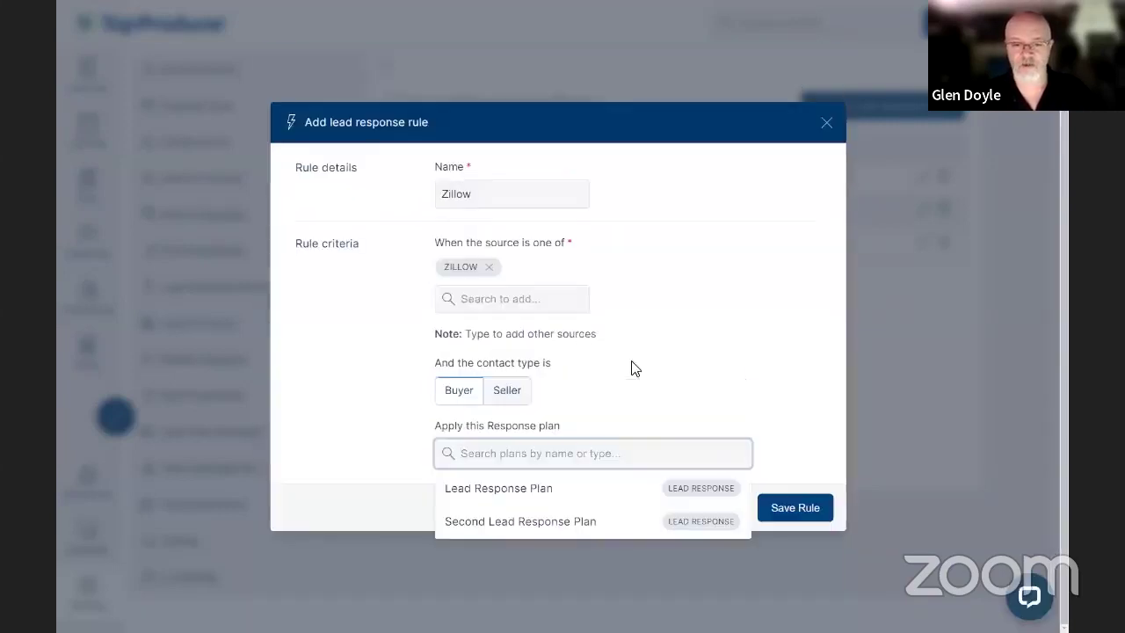
{"action": "left_click", "coordinate": [654, 389]}
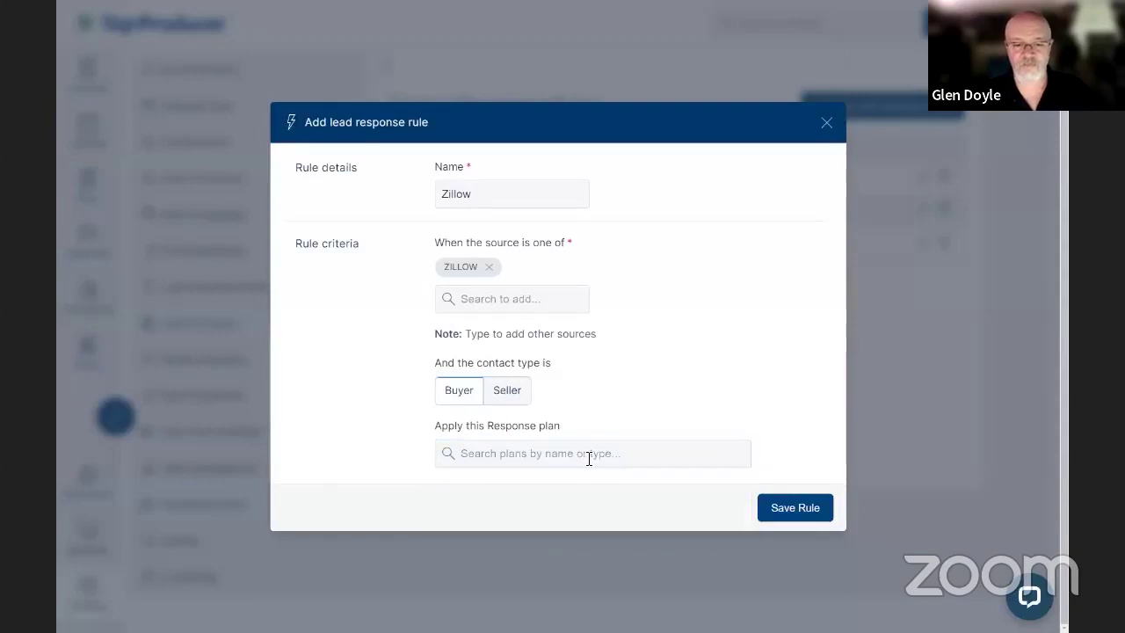
{"action": "left_click", "coordinate": [586, 456]}
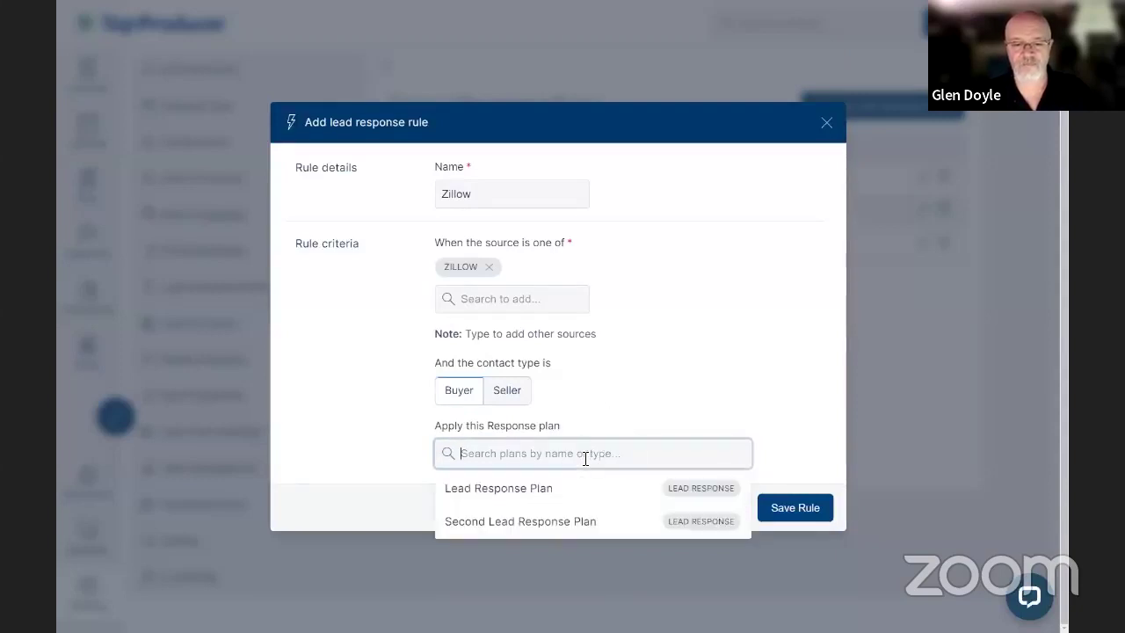
{"action": "left_click", "coordinate": [527, 496]}
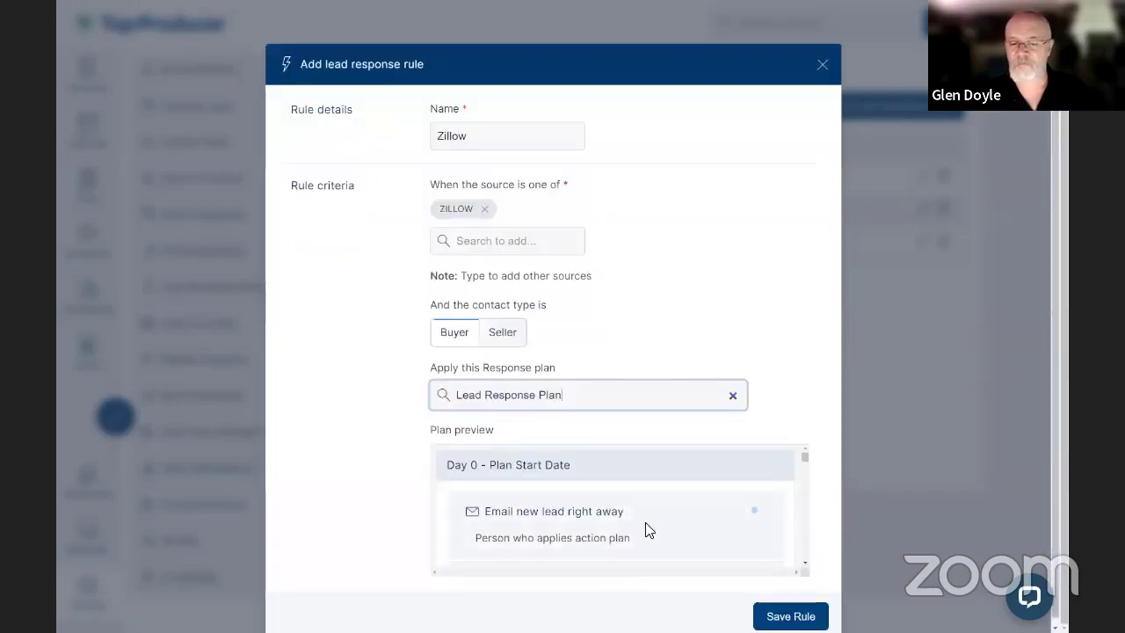
{"action": "scroll", "coordinate": [645, 529], "scroll_direction": "down", "scroll_amount": 3}
{"action": "left_click", "coordinate": [791, 616]}
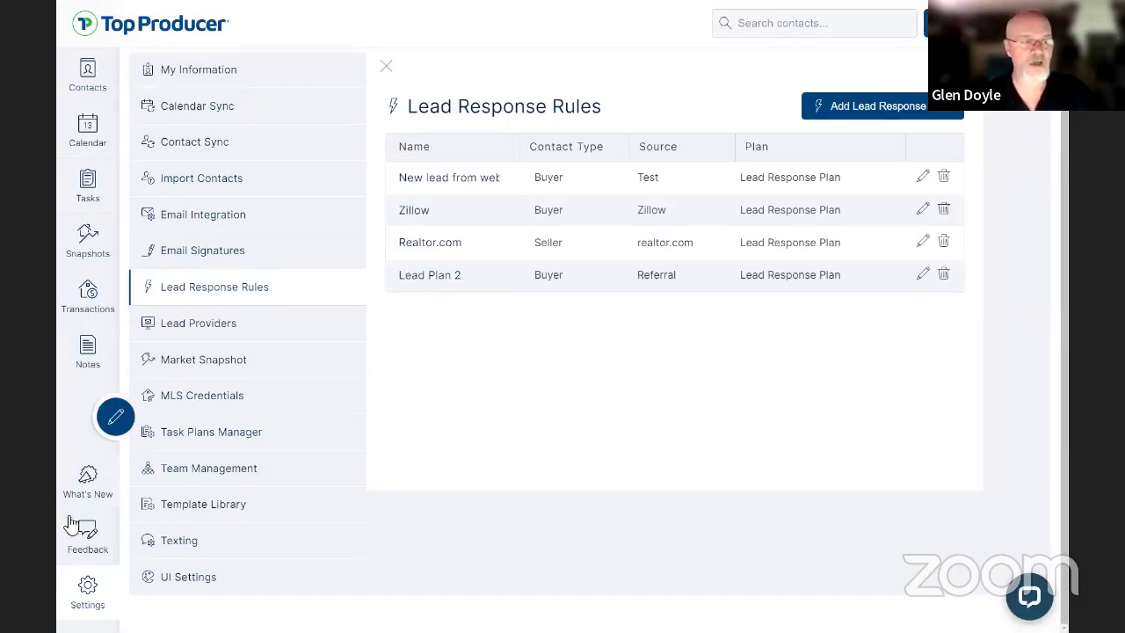
Open the new buyer contact from the contacts list and view only that contact's incomplete tasks.
{"action": "left_click", "coordinate": [85, 74]}
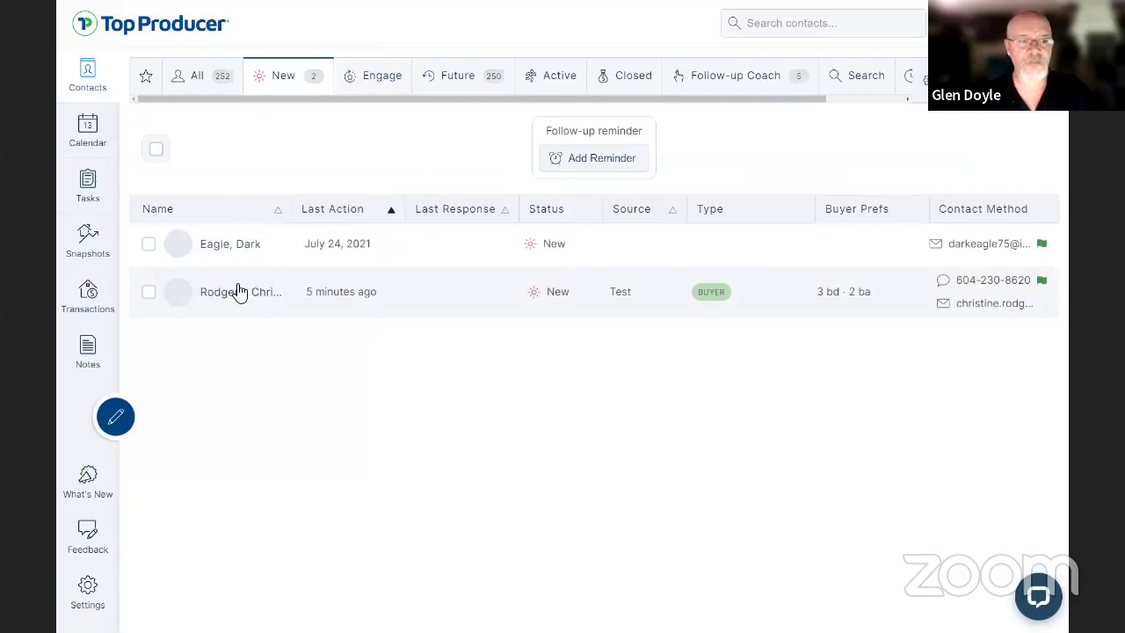
{"action": "left_click", "coordinate": [273, 291]}
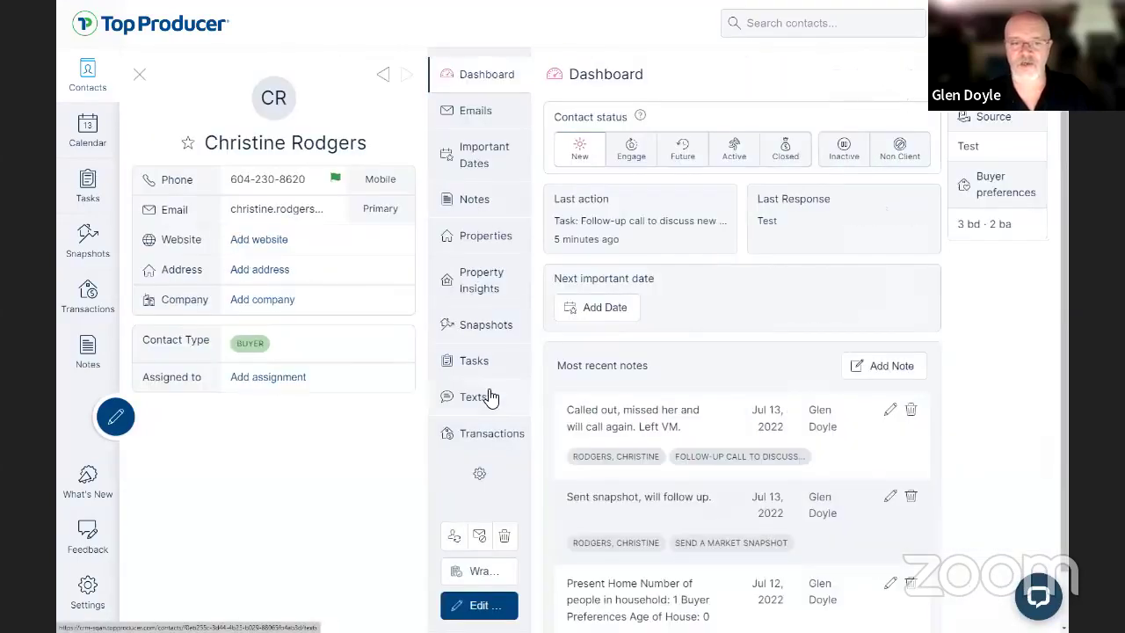
{"action": "left_click", "coordinate": [139, 74]}
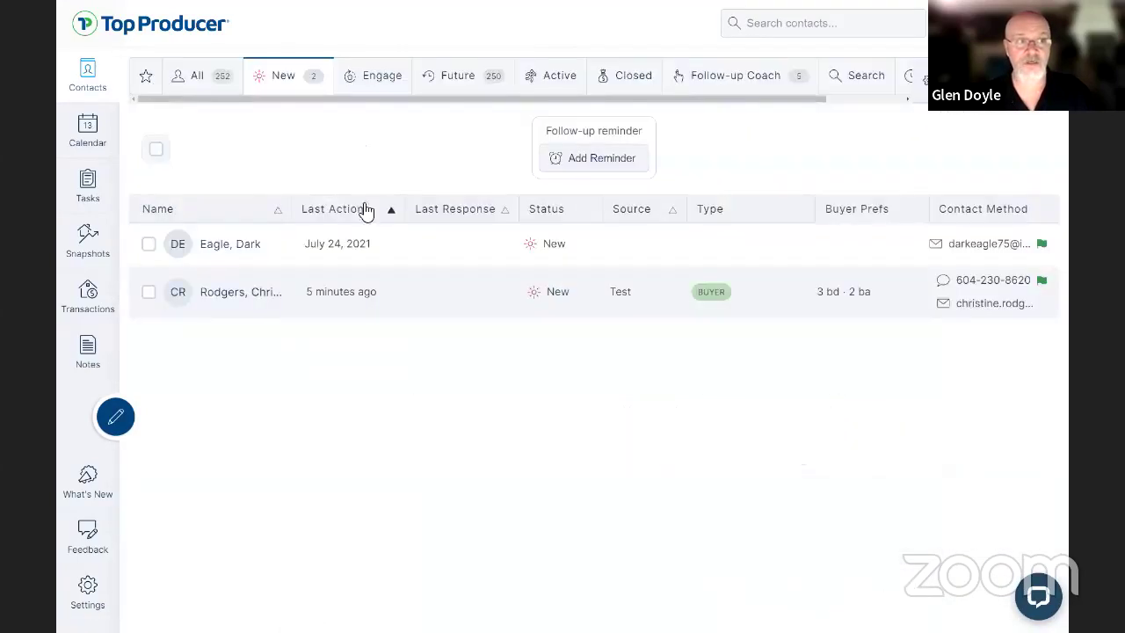
{"action": "left_click", "coordinate": [254, 297]}
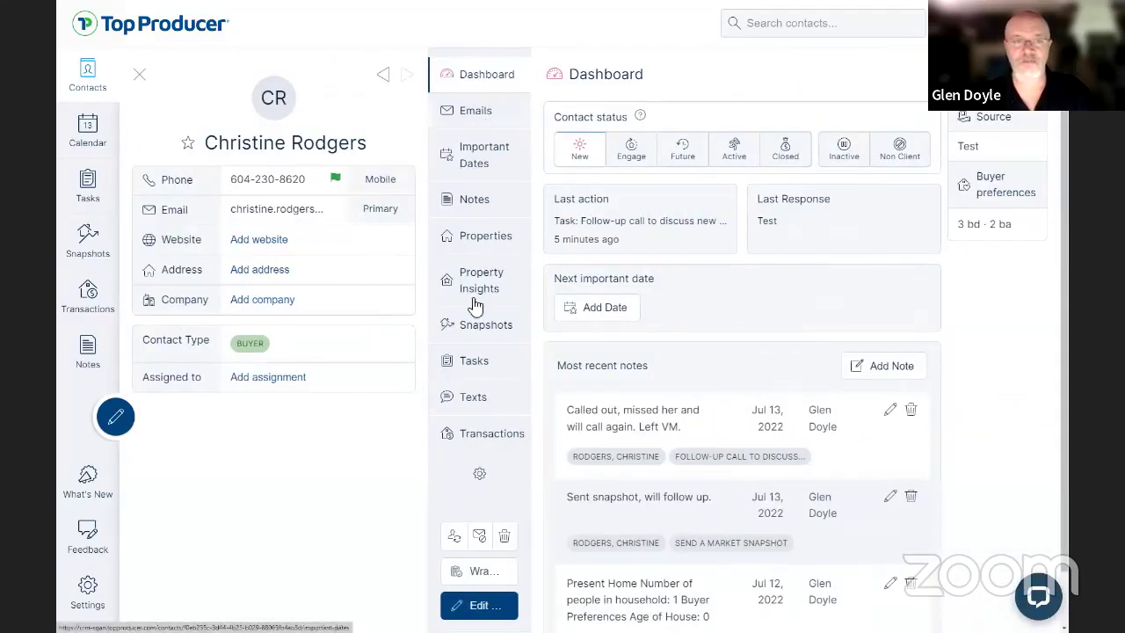
{"action": "left_click", "coordinate": [464, 367]}
{"action": "left_click", "coordinate": [716, 193]}
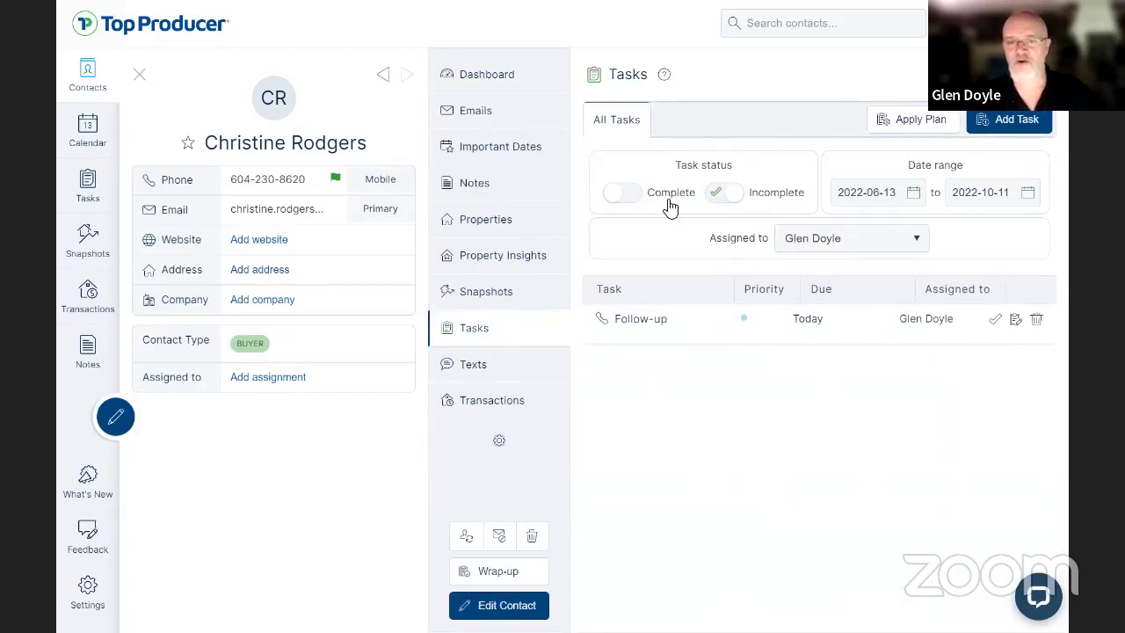
Review the contact's completed Lead Response Plan tasks, switch back to incomplete tasks only and close the contact record.
{"action": "left_click", "coordinate": [634, 199]}
{"action": "left_click", "coordinate": [716, 193]}
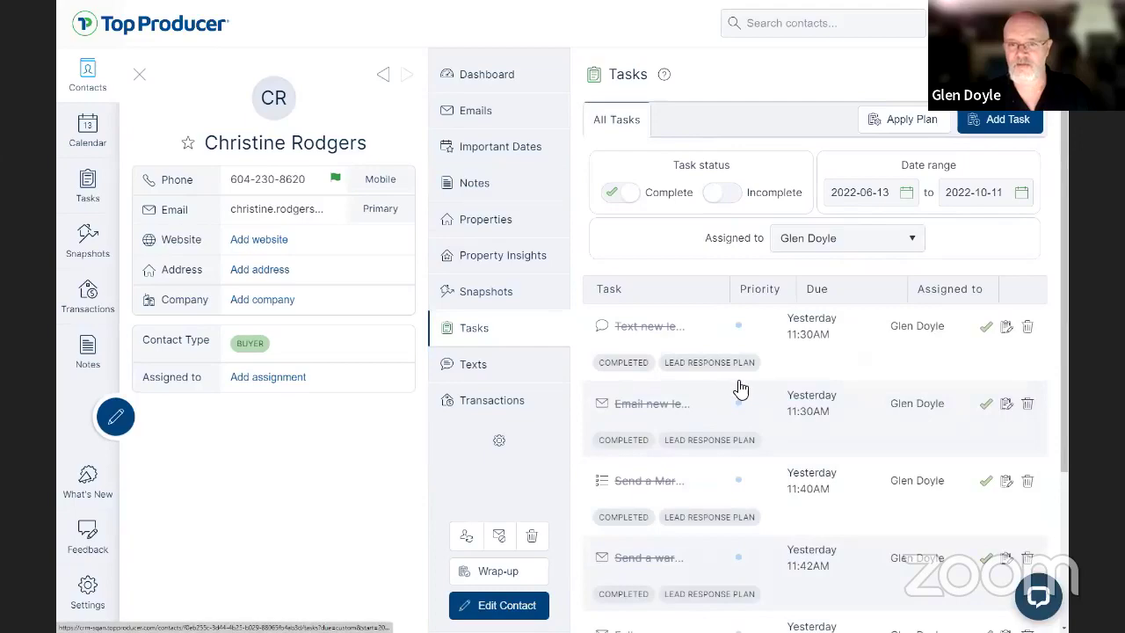
{"action": "scroll", "coordinate": [741, 386], "scroll_direction": "down", "scroll_amount": 3}
{"action": "scroll", "coordinate": [741, 387], "scroll_direction": "up", "scroll_amount": 3}
{"action": "left_click", "coordinate": [621, 195]}
{"action": "left_click", "coordinate": [731, 193]}
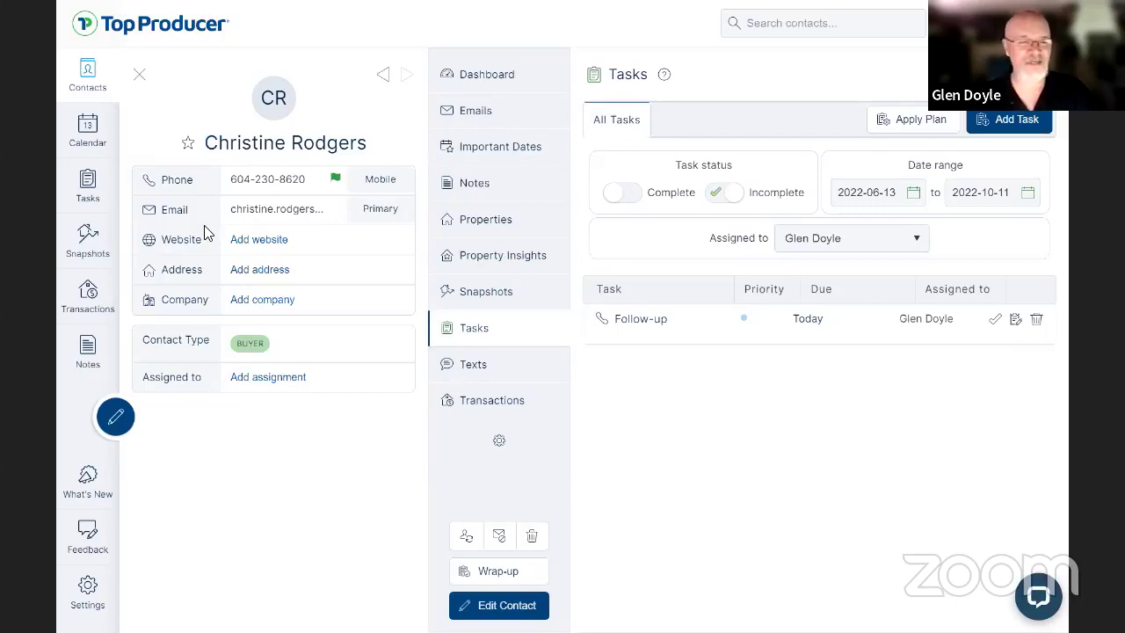
{"action": "left_click", "coordinate": [140, 75]}
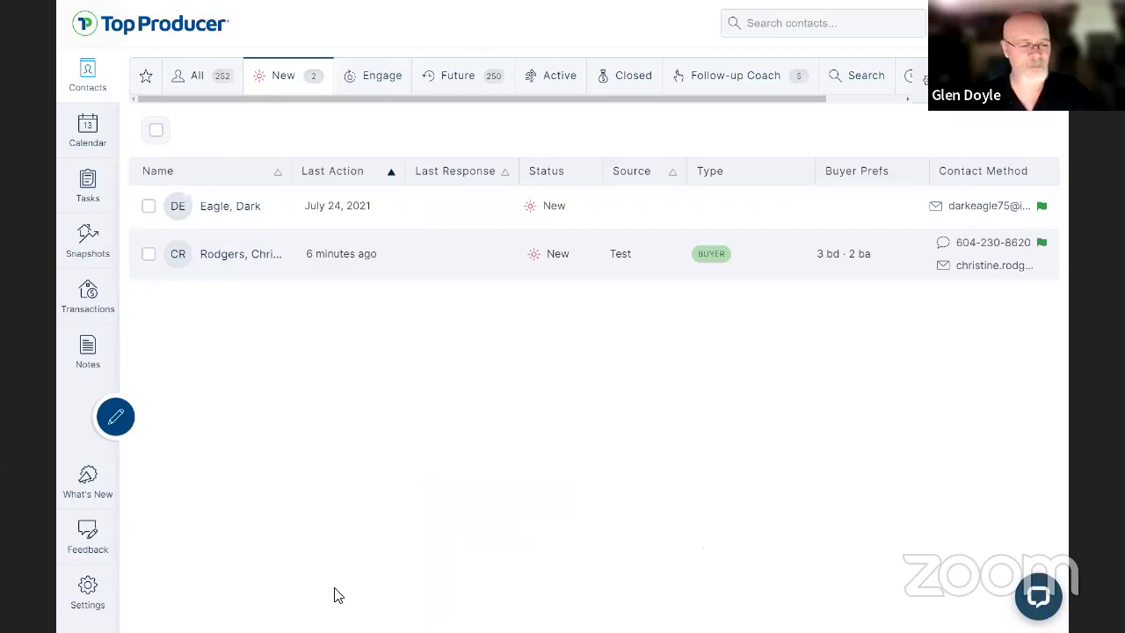
Browse the list of available task plan templates from the Task Plans Manager settings.
{"action": "left_click", "coordinate": [87, 589]}
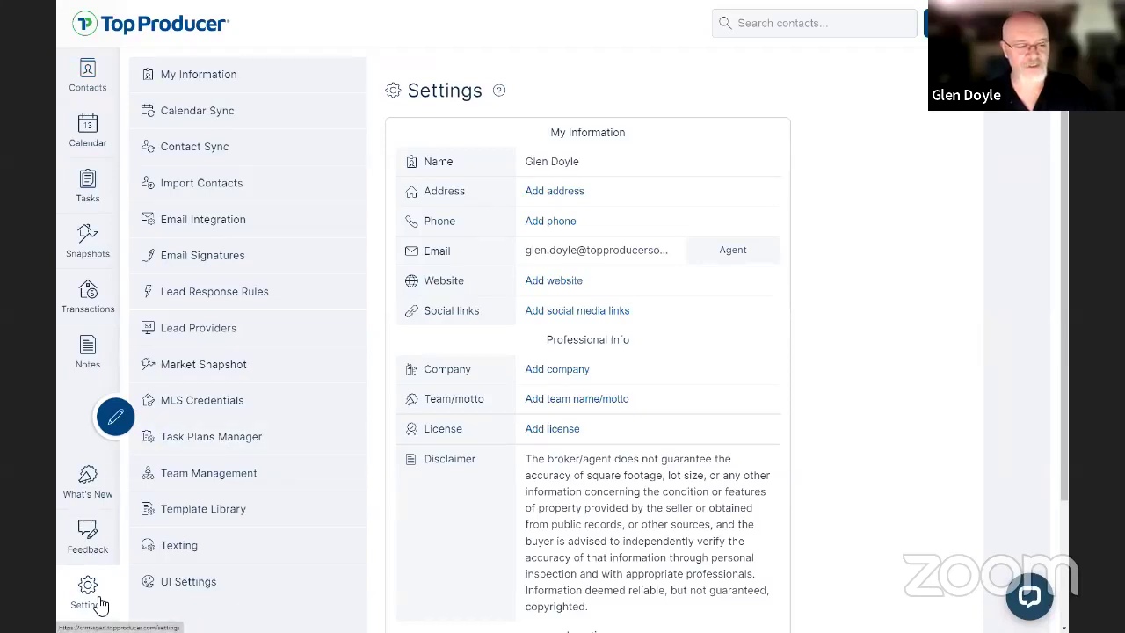
{"action": "left_click", "coordinate": [224, 431]}
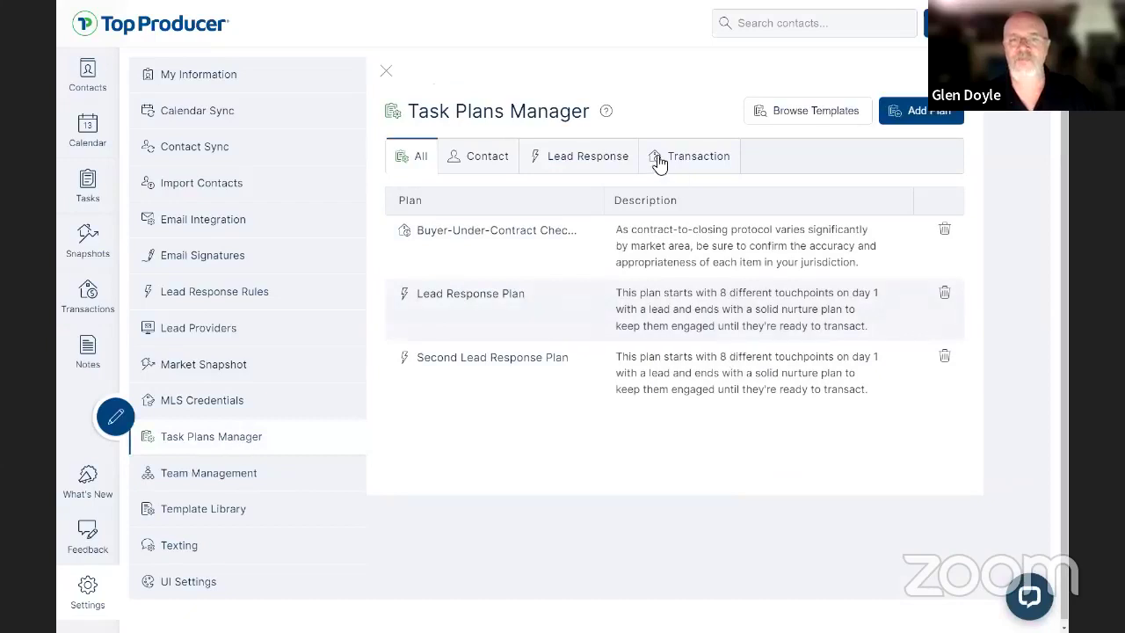
{"action": "left_click", "coordinate": [796, 118]}
{"action": "left_click", "coordinate": [809, 118]}
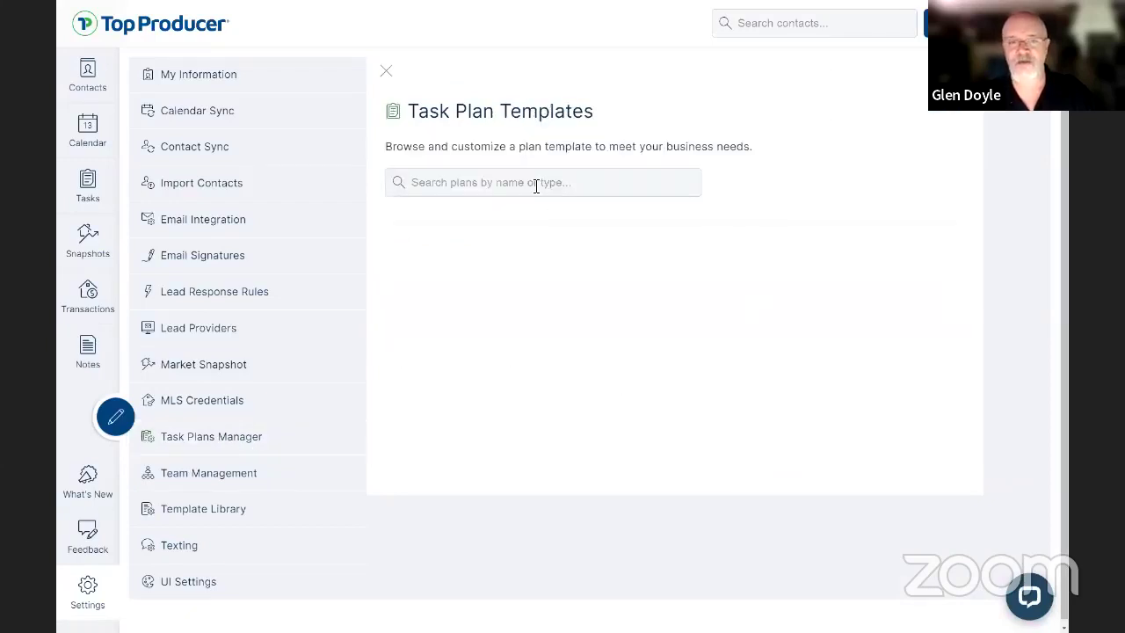
{"action": "left_click", "coordinate": [535, 185]}
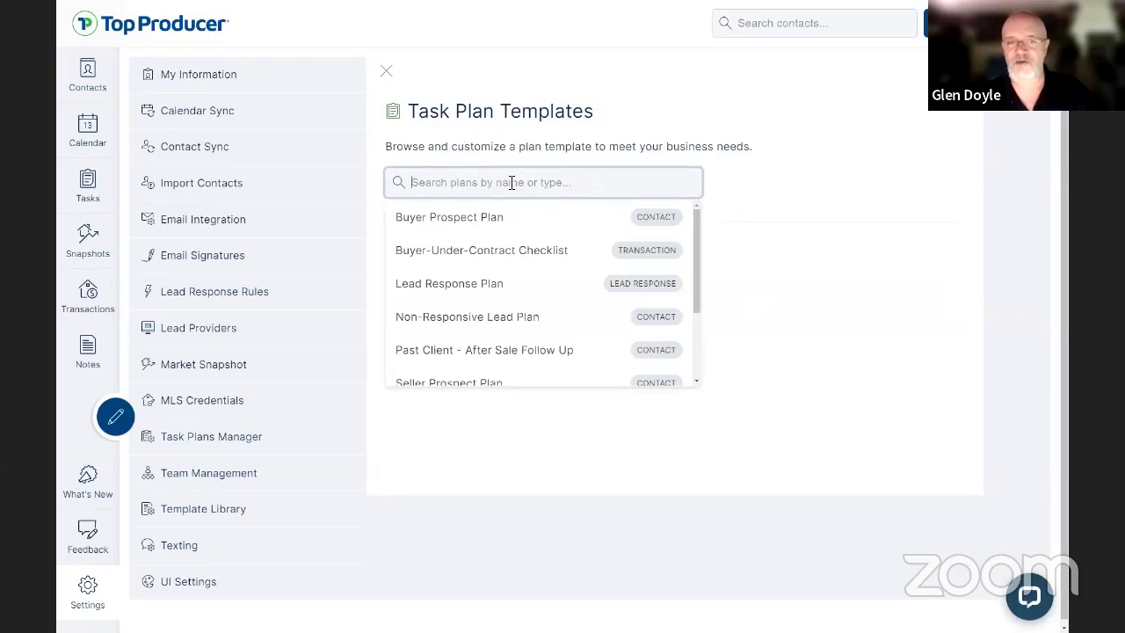
{"action": "left_click", "coordinate": [591, 182]}
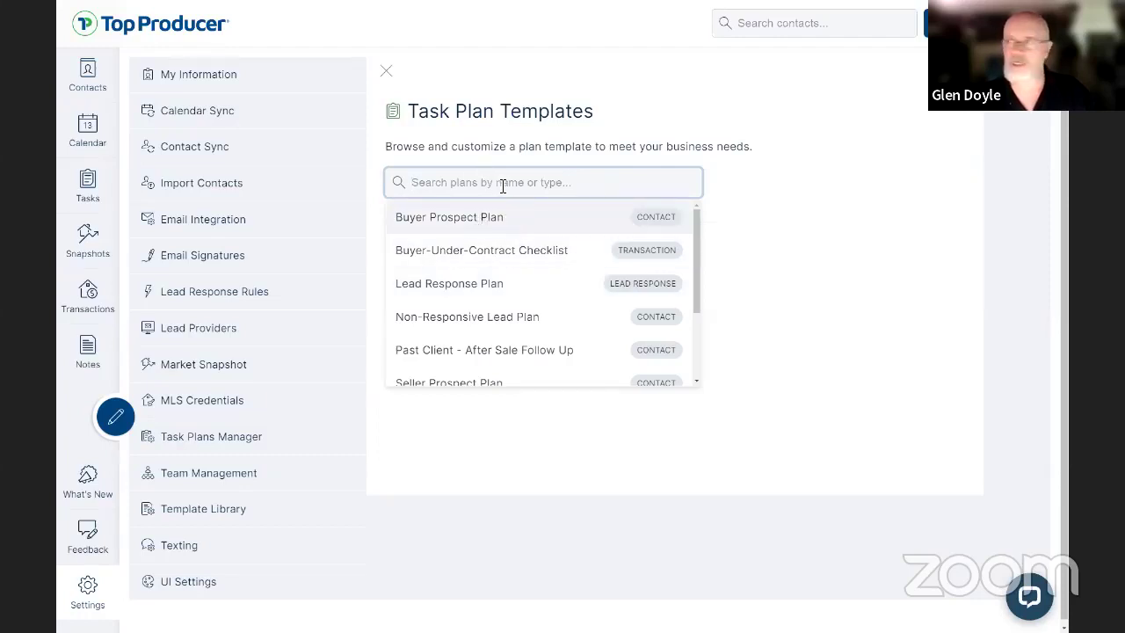
{"action": "left_click", "coordinate": [886, 434]}
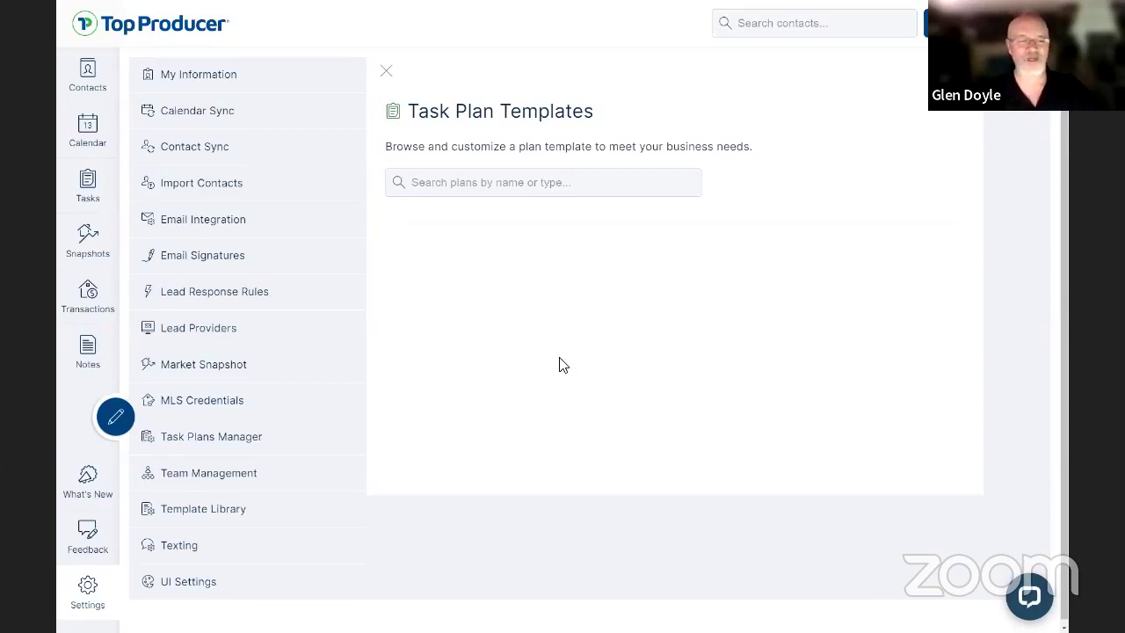
View the Top Producer Support site with its live chat minimised and the presentation's Customer Care slide, and return to Top Producer X.
{"action": "key", "text": "alt+Tab"}
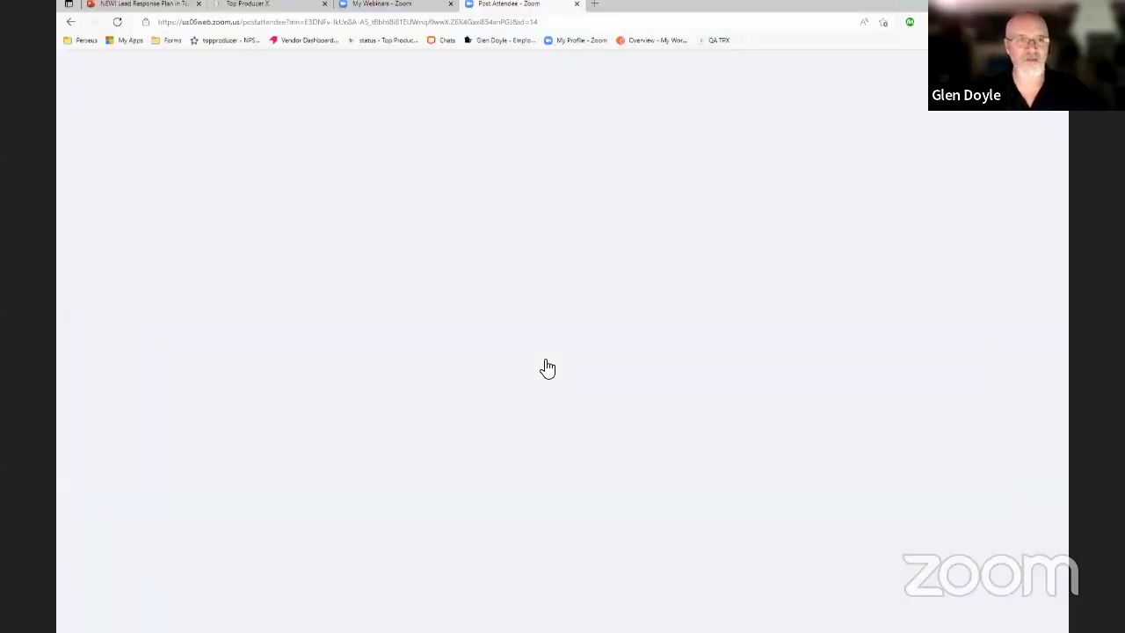
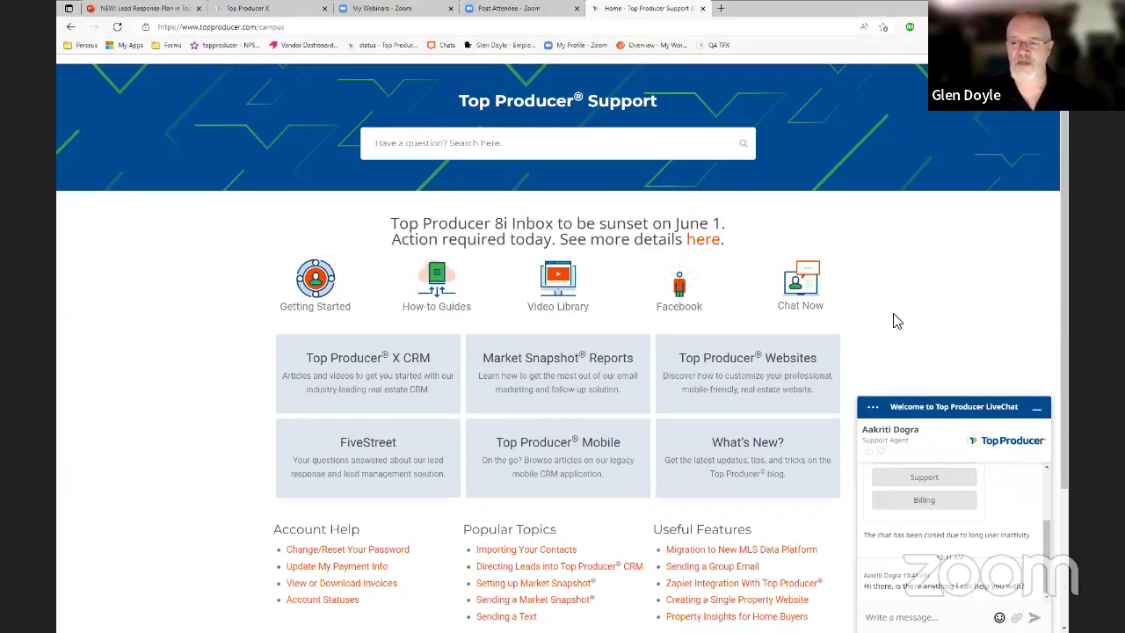
{"action": "left_click", "coordinate": [1037, 407]}
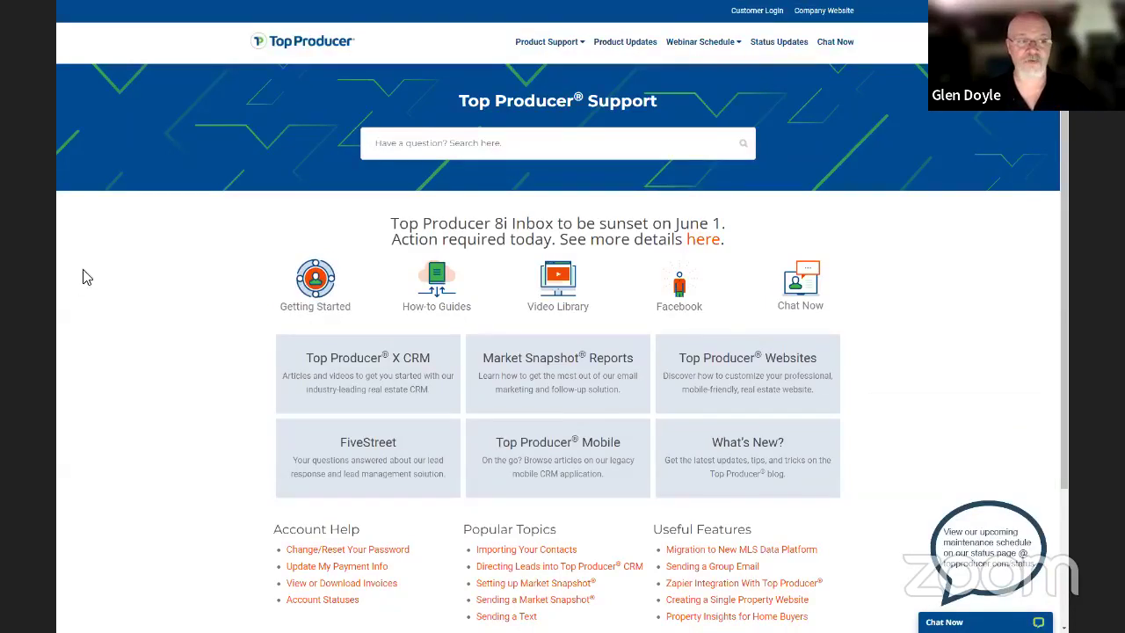
{"action": "key", "text": "ctrl+Tab"}
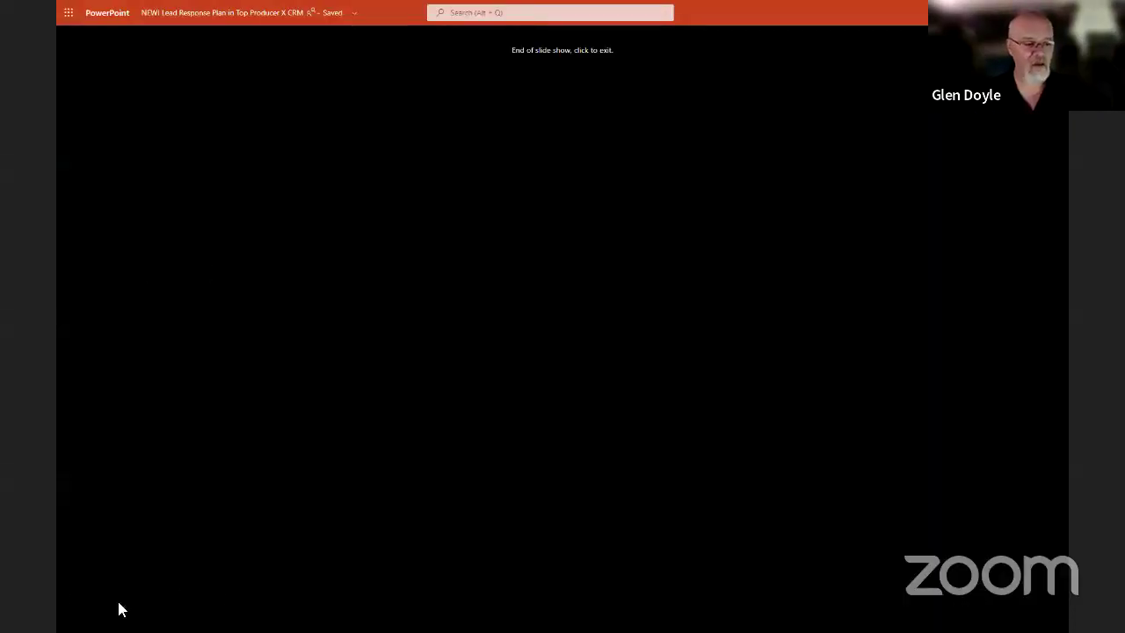
{"action": "left_click", "coordinate": [73, 600]}
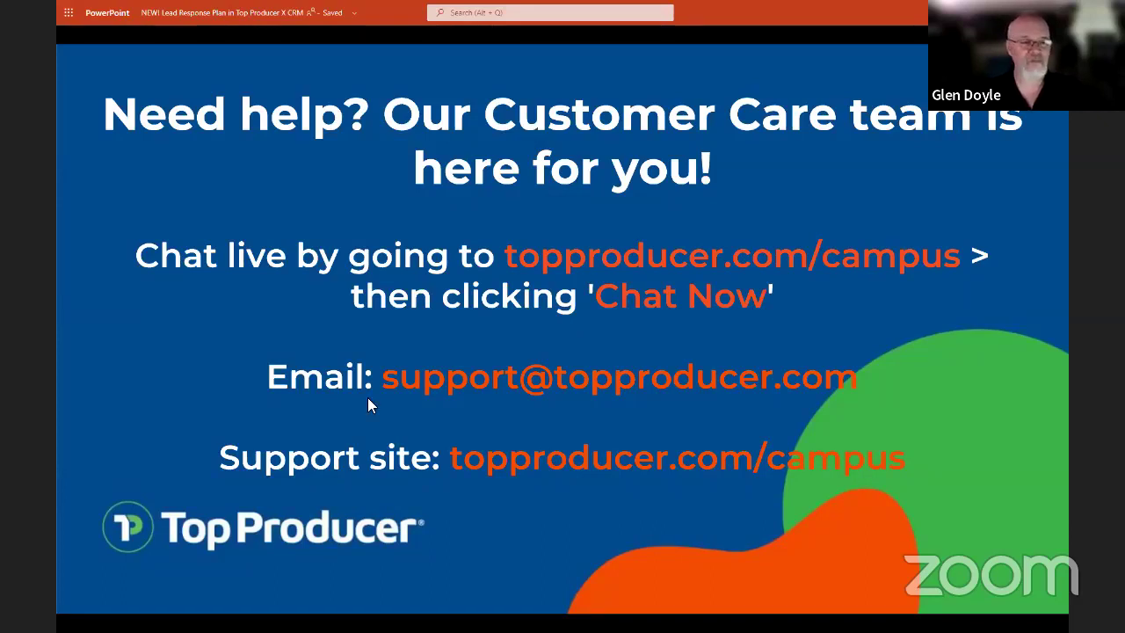
{"action": "left_click", "coordinate": [835, 9]}
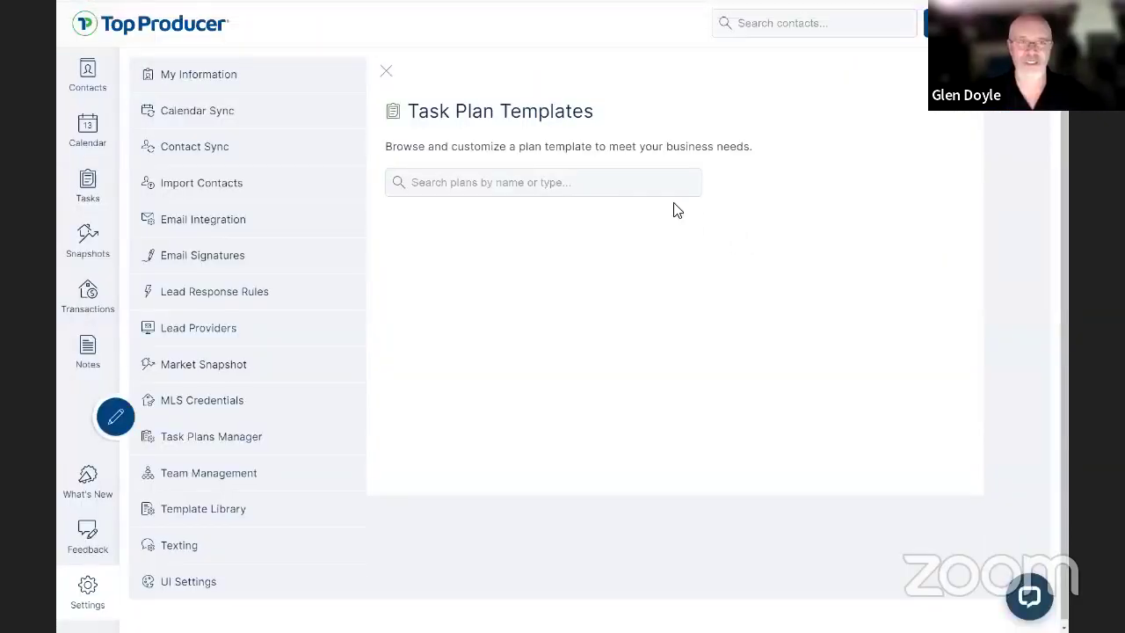
Show only the lead response plans in the Task Plans Manager and open the Lead Response Plan to view its tasks.
{"action": "left_click", "coordinate": [100, 595]}
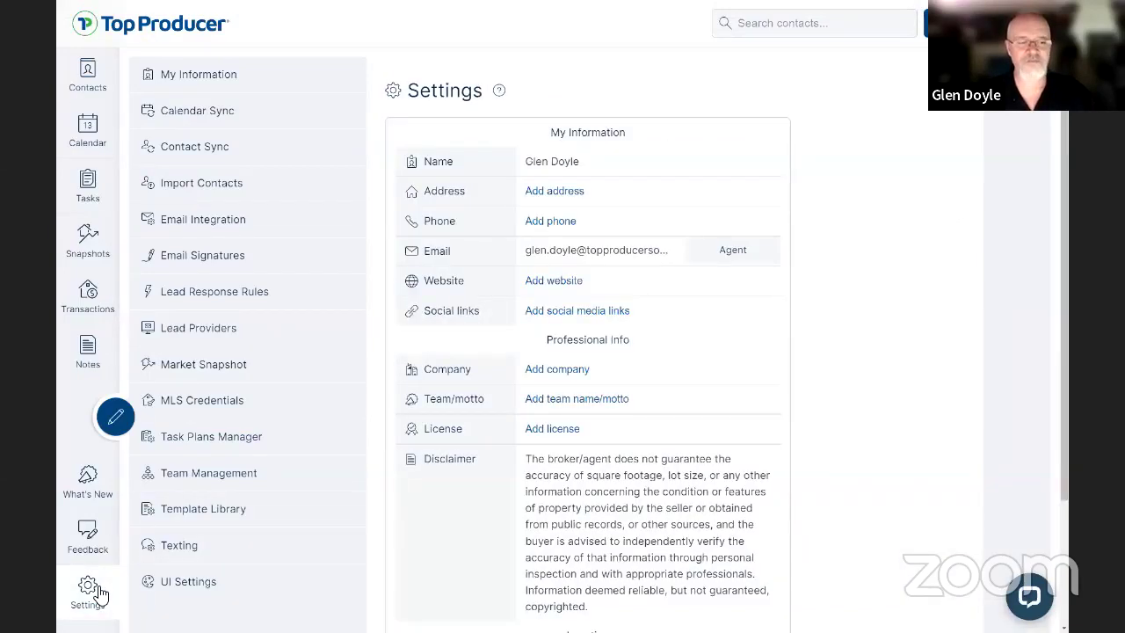
{"action": "left_click", "coordinate": [232, 448]}
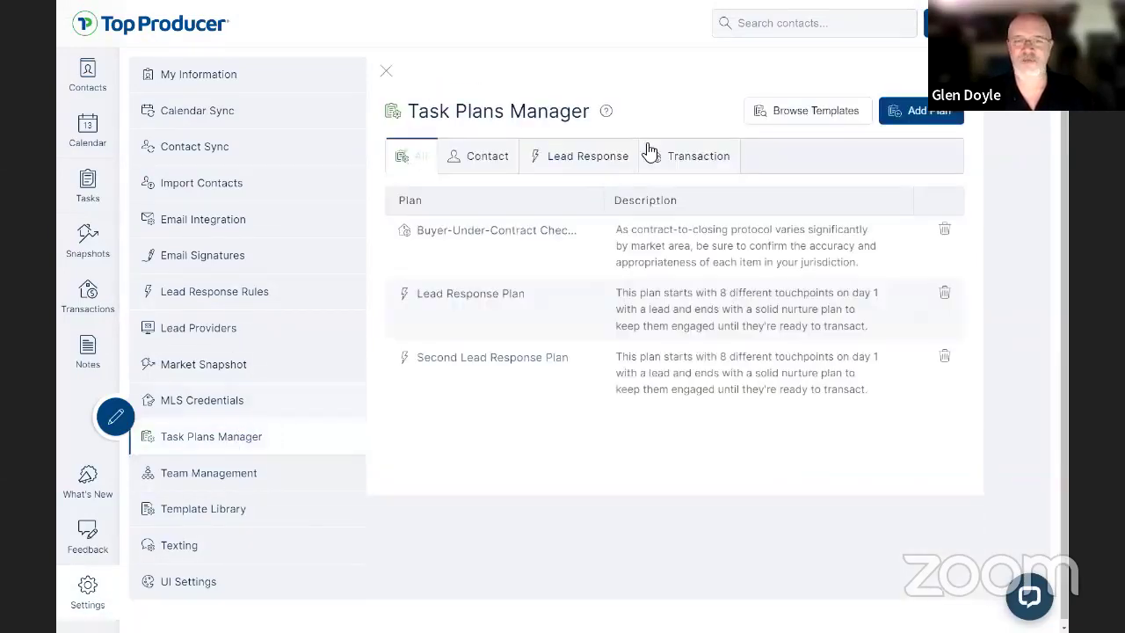
{"action": "left_click", "coordinate": [585, 155]}
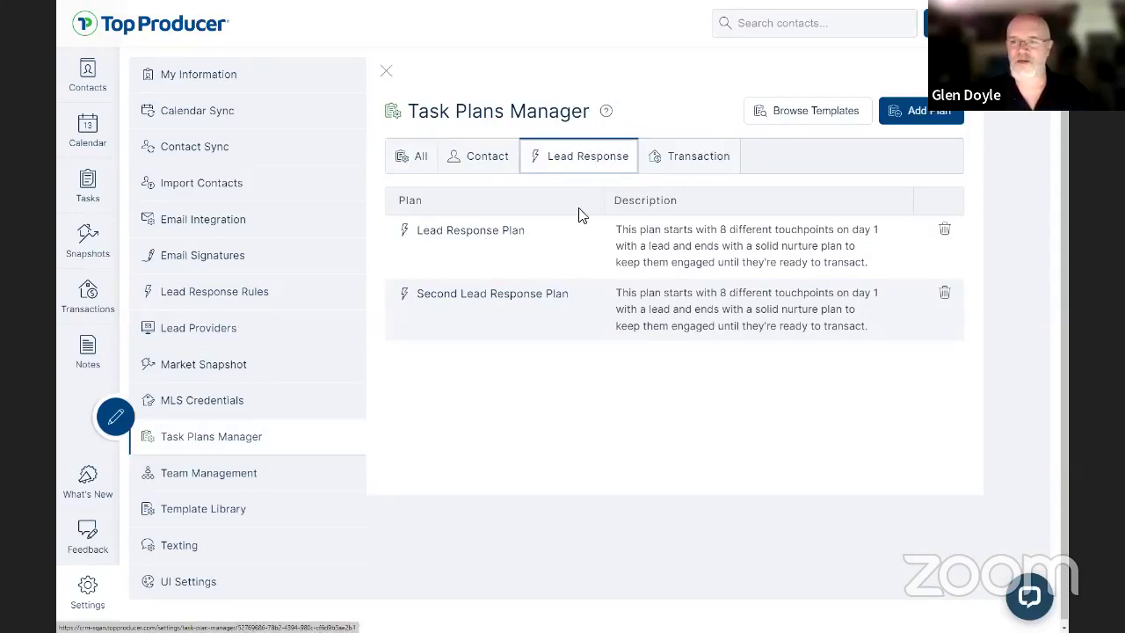
{"action": "left_click", "coordinate": [708, 247]}
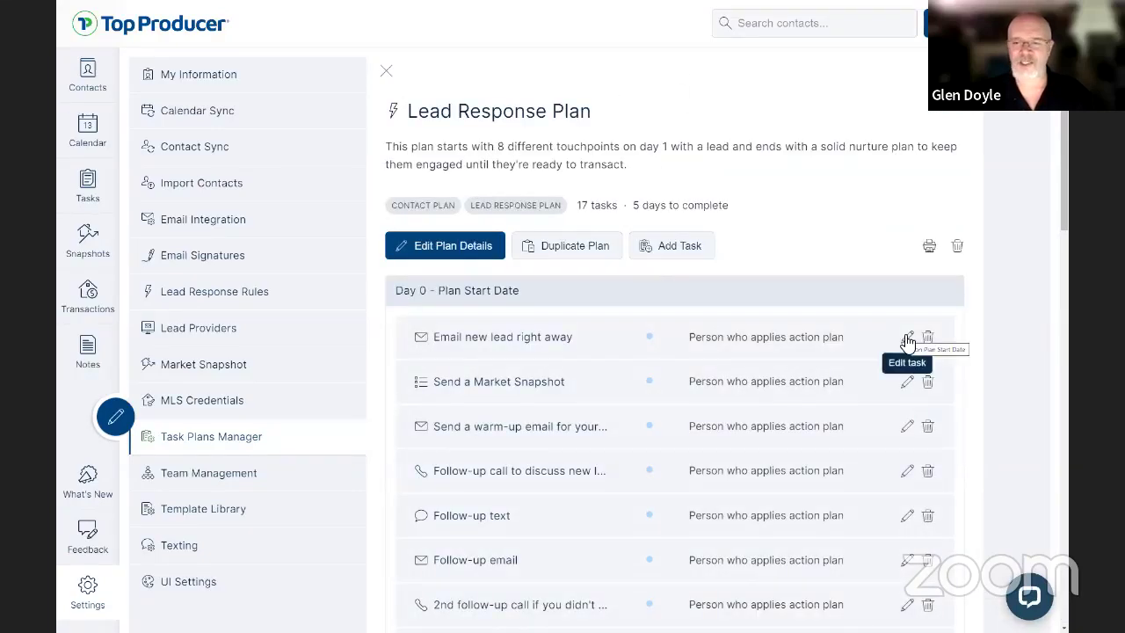
{"action": "left_click", "coordinate": [386, 70]}
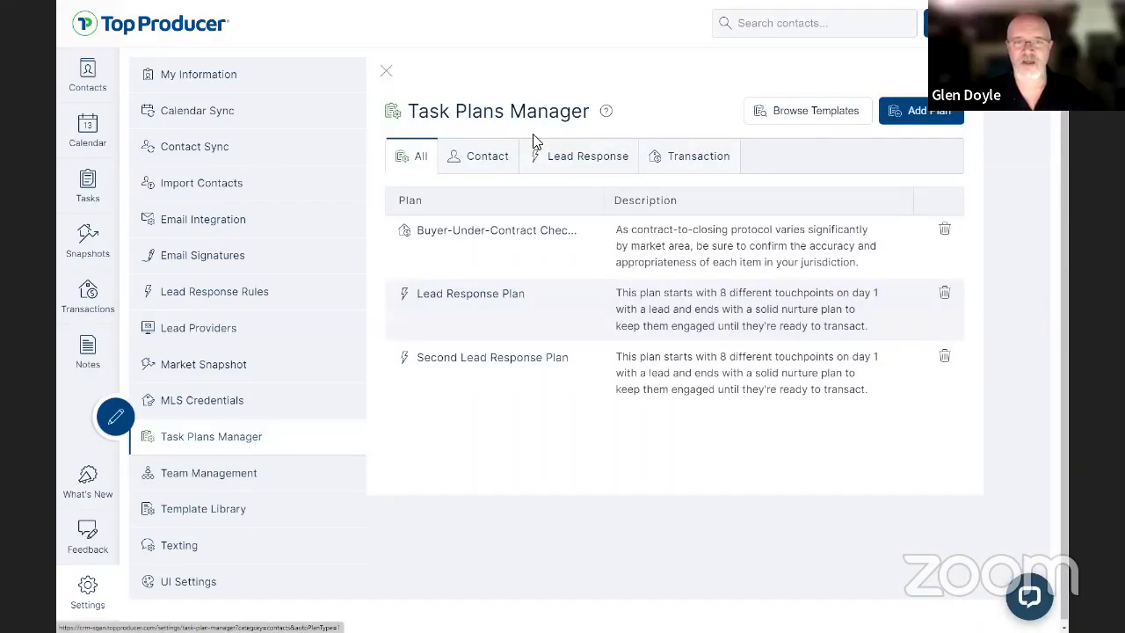
{"action": "left_click", "coordinate": [567, 156]}
{"action": "left_click", "coordinate": [521, 248]}
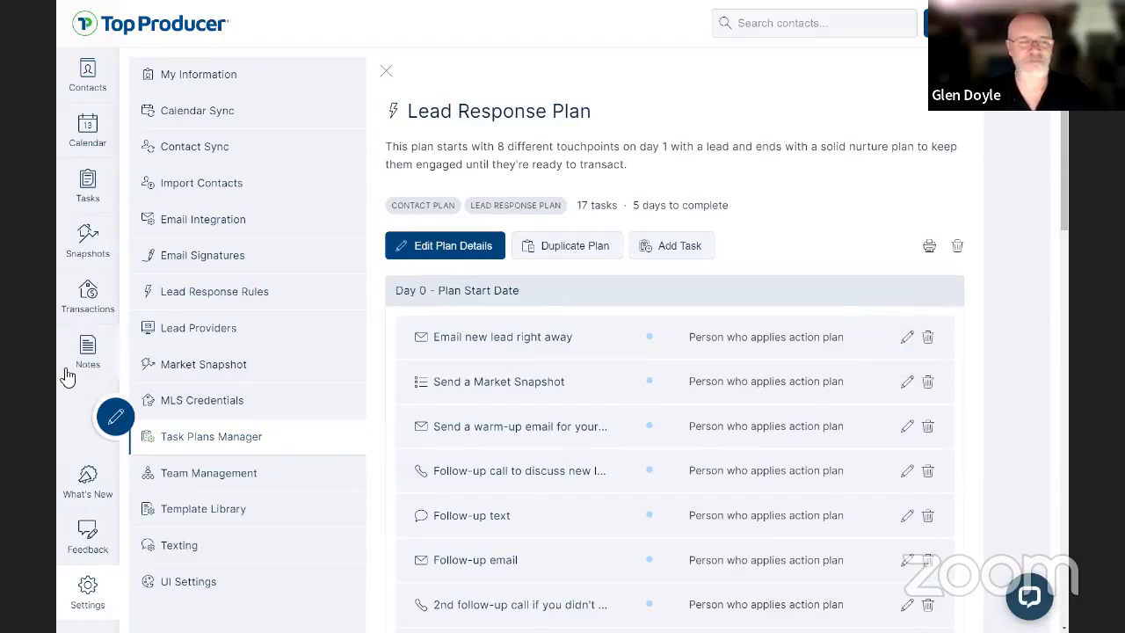
Review the criteria of the New lead from website rule in the Lead Response Rules and close it unchanged.
{"action": "left_click", "coordinate": [225, 302]}
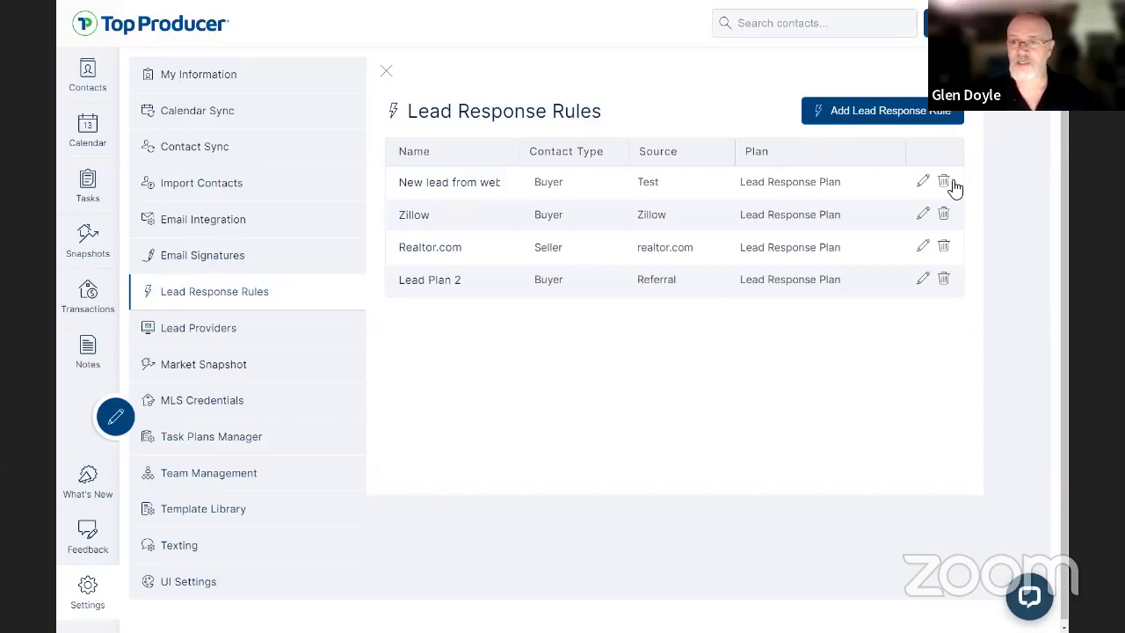
{"action": "left_click", "coordinate": [923, 183]}
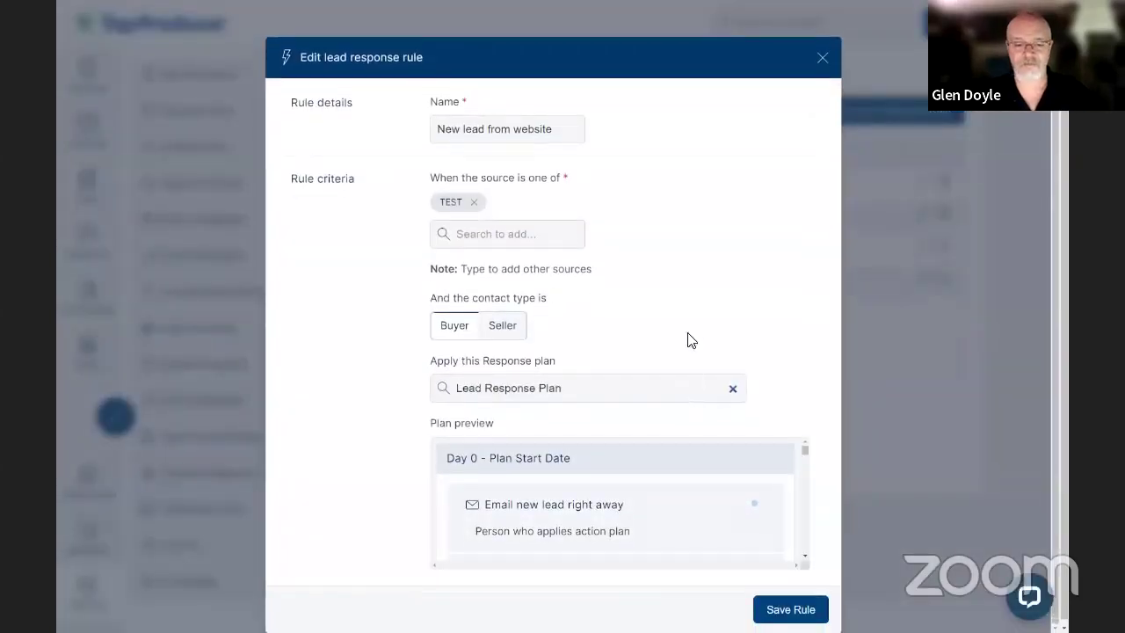
{"action": "left_click", "coordinate": [820, 62]}
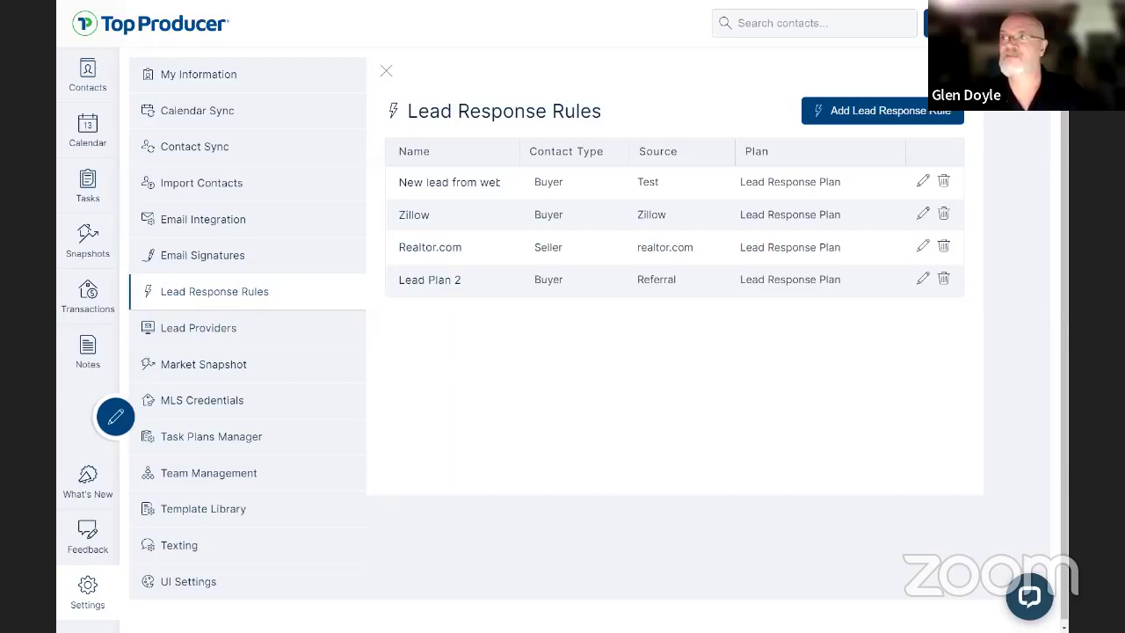
Examine the Lead Providers setup instructions, and open and minimise the support chat.
{"action": "mouse_move", "coordinate": [1010, 2]}
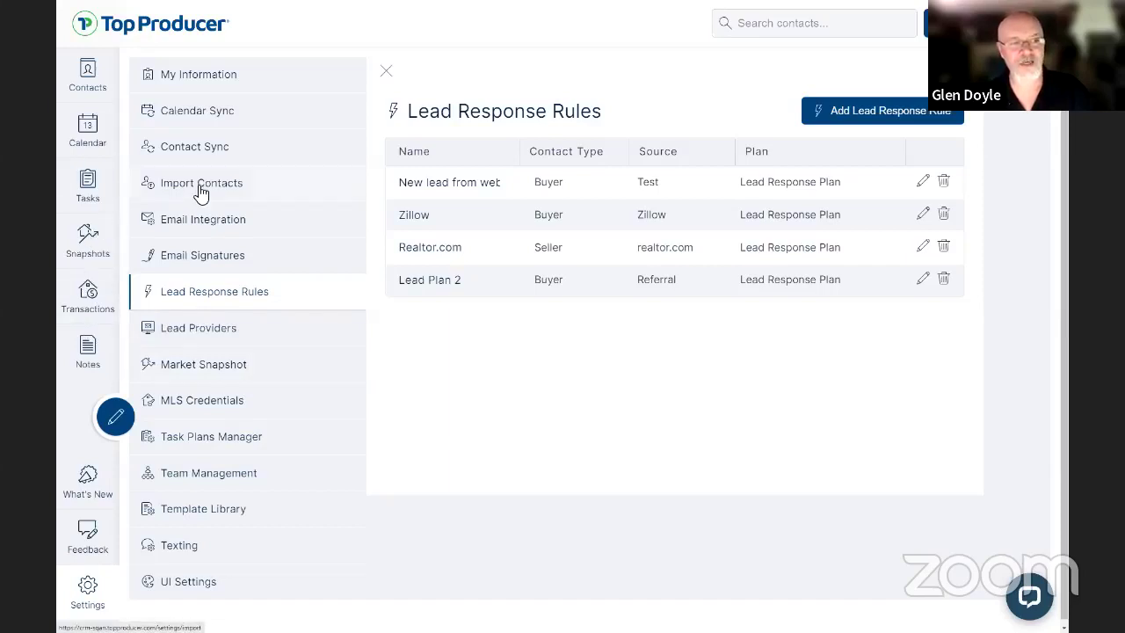
{"action": "left_click", "coordinate": [211, 321]}
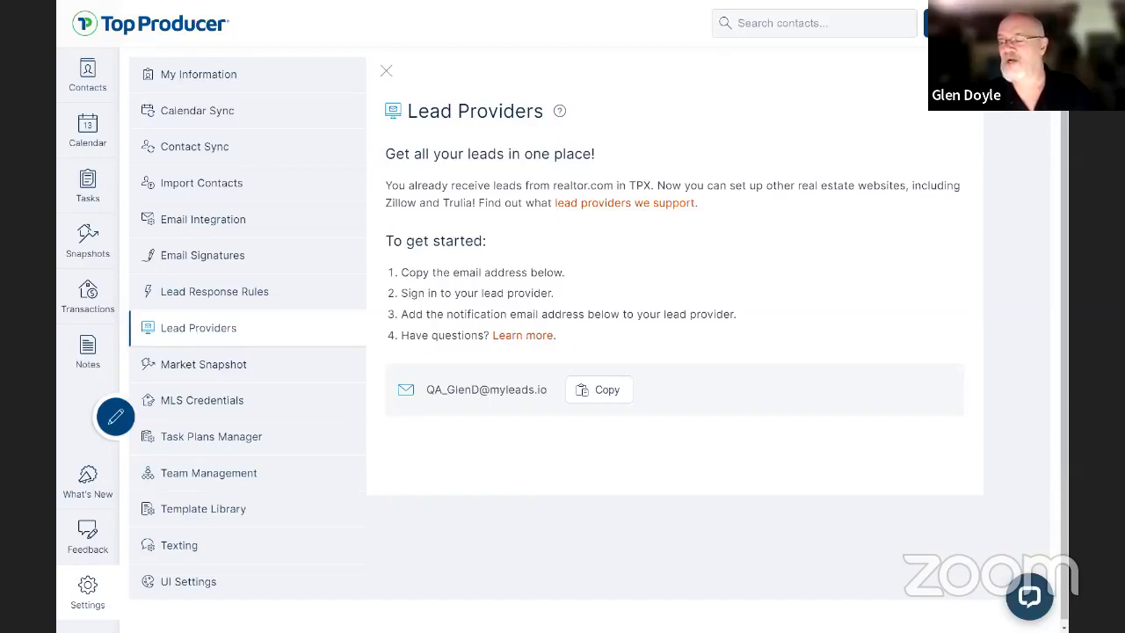
{"action": "left_click", "coordinate": [281, 331]}
{"action": "left_click", "coordinate": [211, 331]}
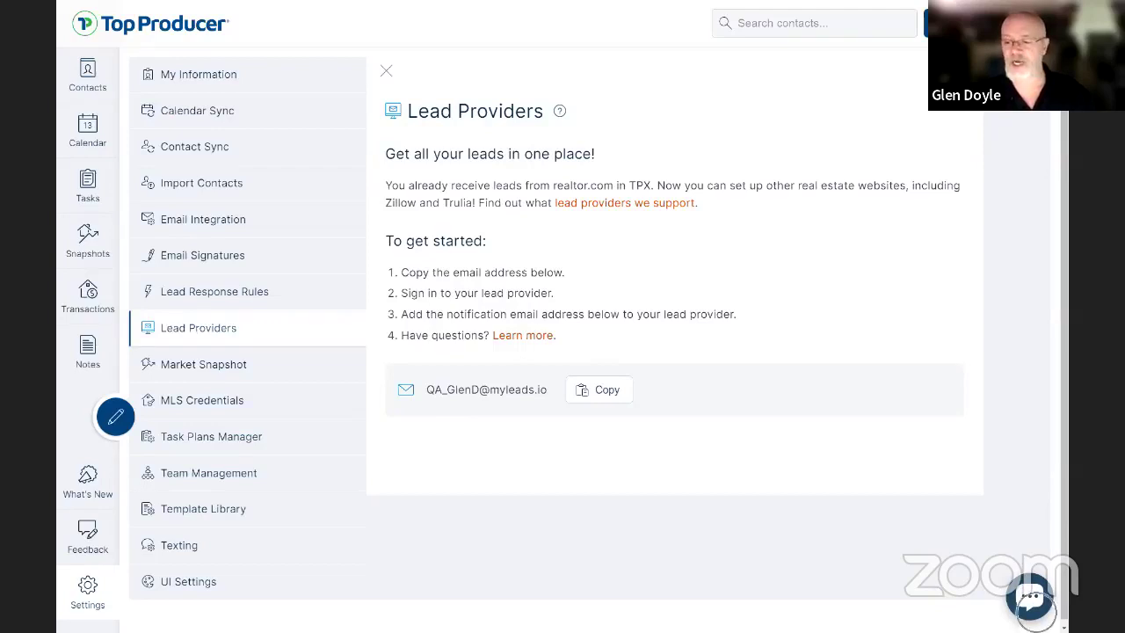
{"action": "left_click", "coordinate": [1031, 601]}
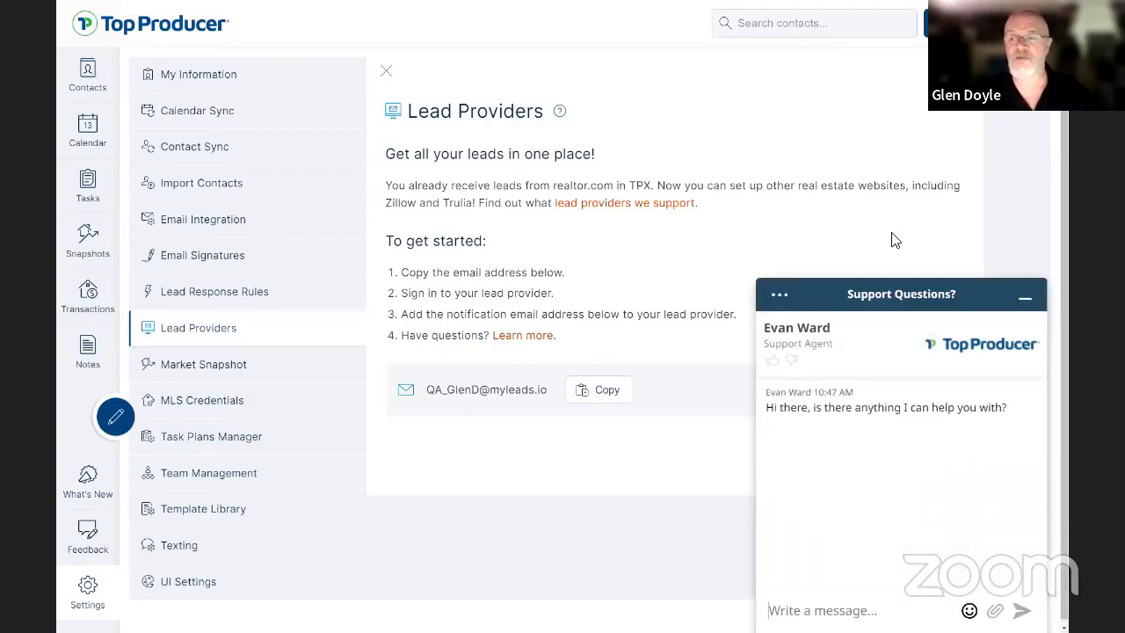
{"action": "left_click", "coordinate": [1024, 302]}
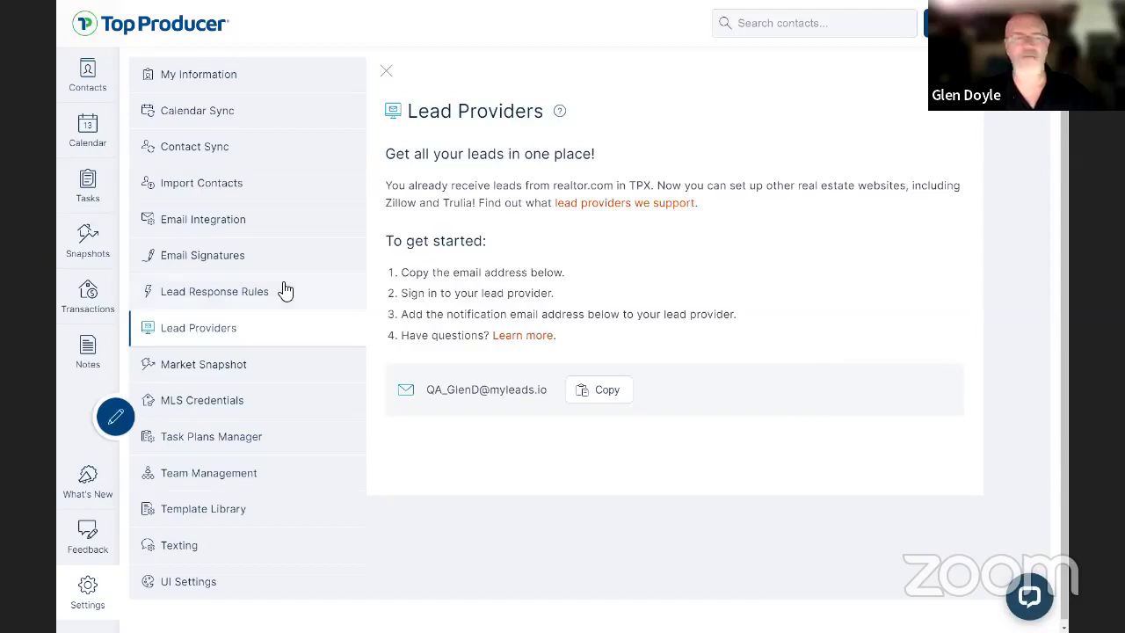
{"action": "left_click", "coordinate": [91, 201]}
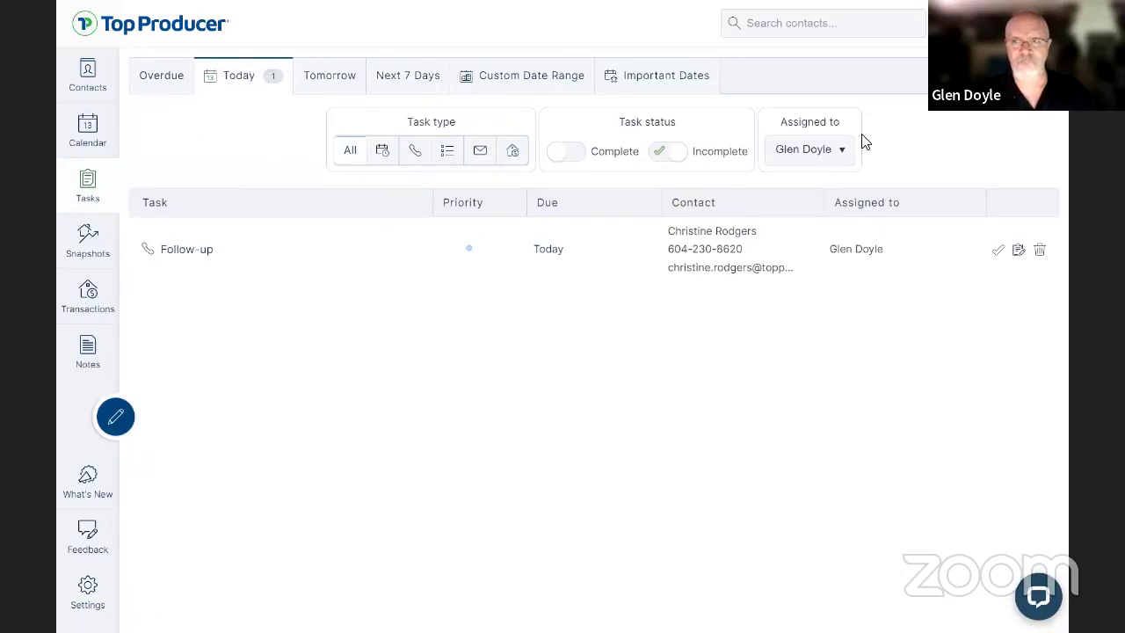
{"action": "left_click", "coordinate": [115, 416]}
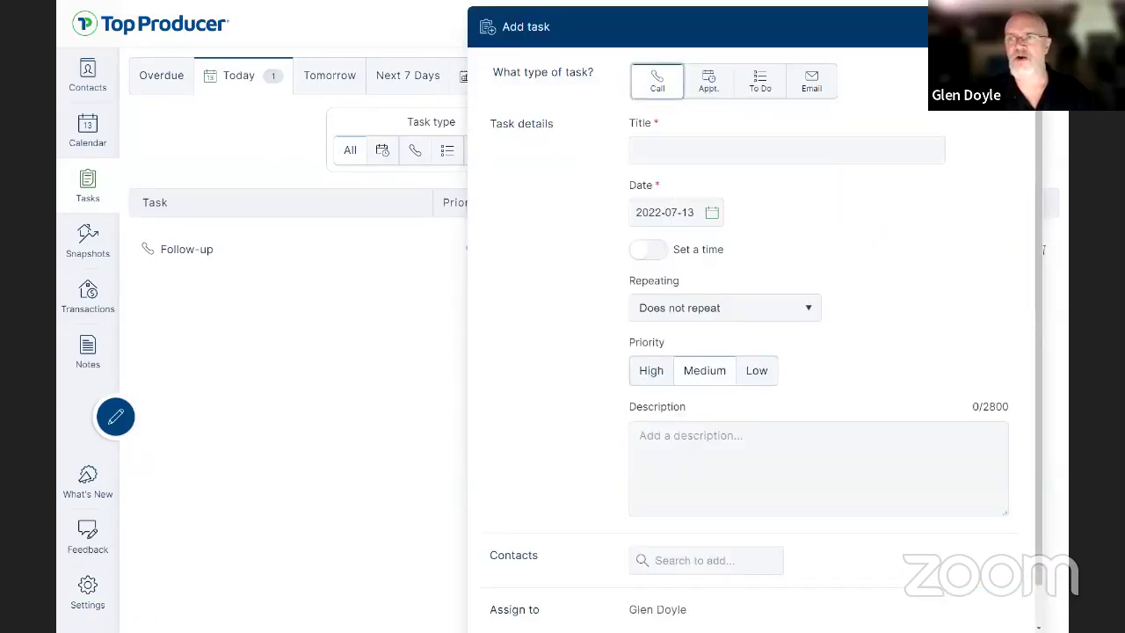
{"action": "key", "text": "Escape"}
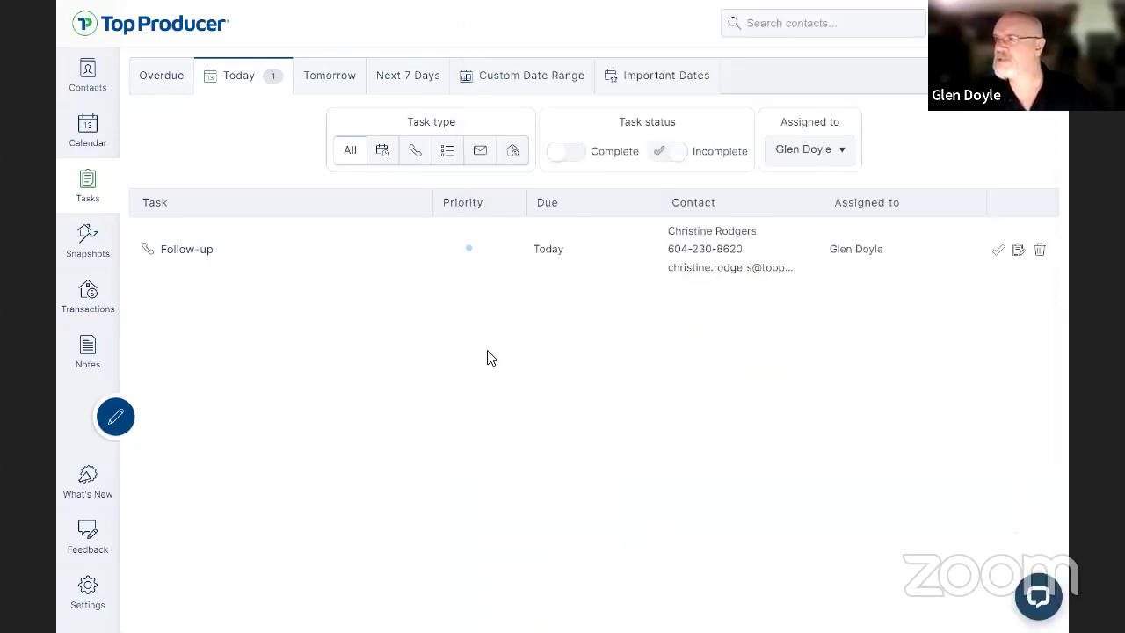
{"action": "left_click", "coordinate": [84, 81]}
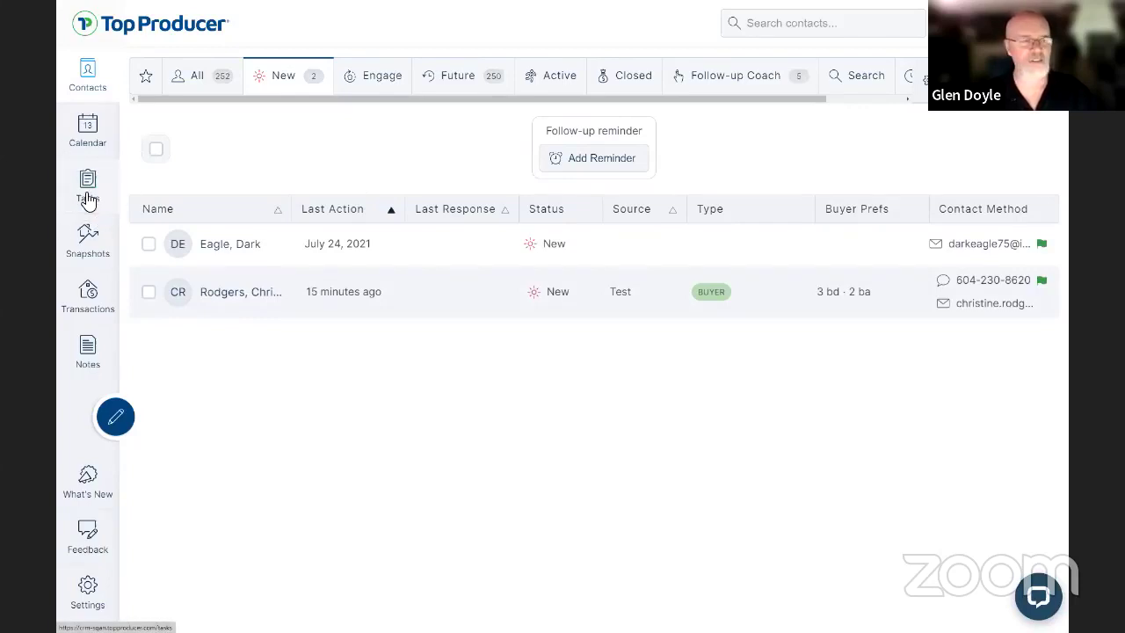
Start a new task in the task list and attach the new buyer lead from the Test source as its contact.
{"action": "left_click", "coordinate": [88, 189]}
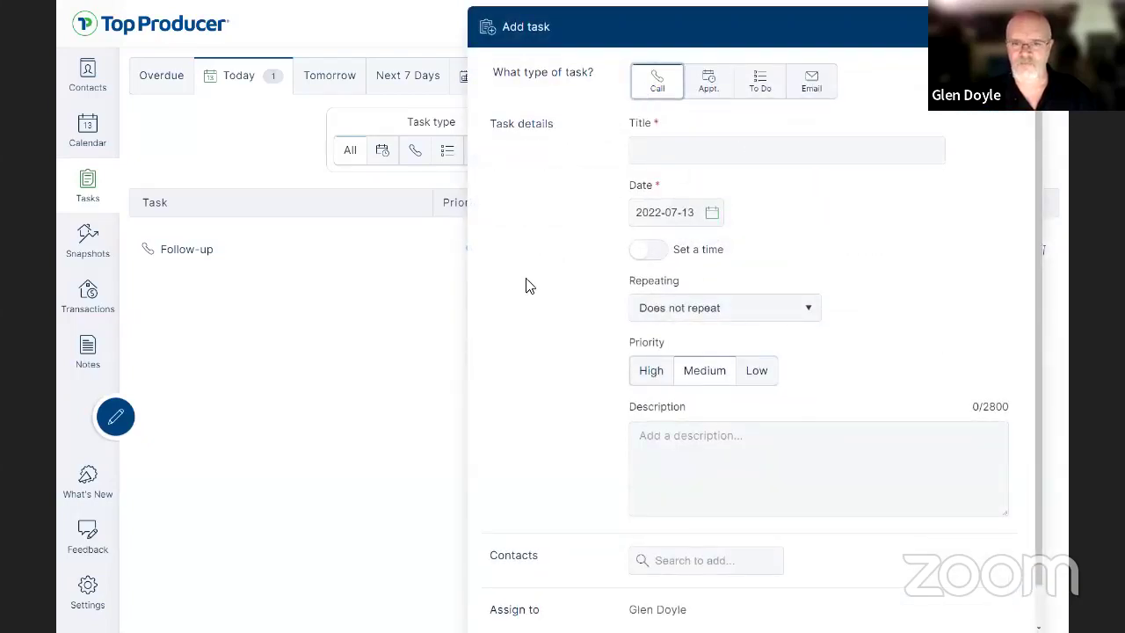
{"action": "scroll", "coordinate": [542, 289], "scroll_direction": "down", "scroll_amount": 2}
{"action": "left_click", "coordinate": [749, 529]}
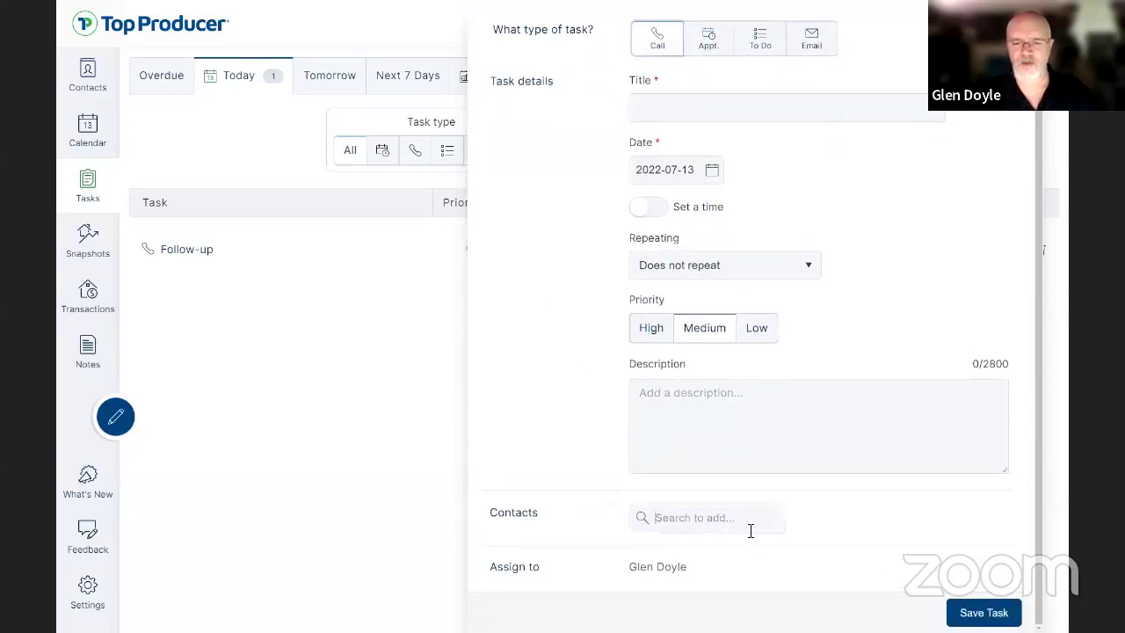
{"action": "type", "text": "Ch"}
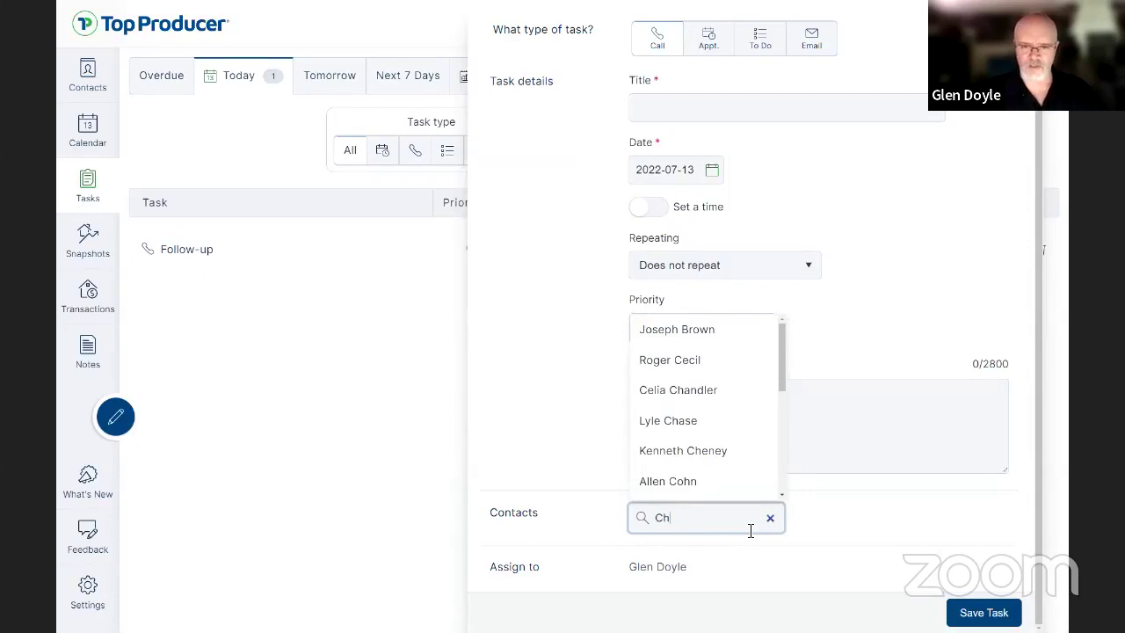
{"action": "type", "text": "ri"}
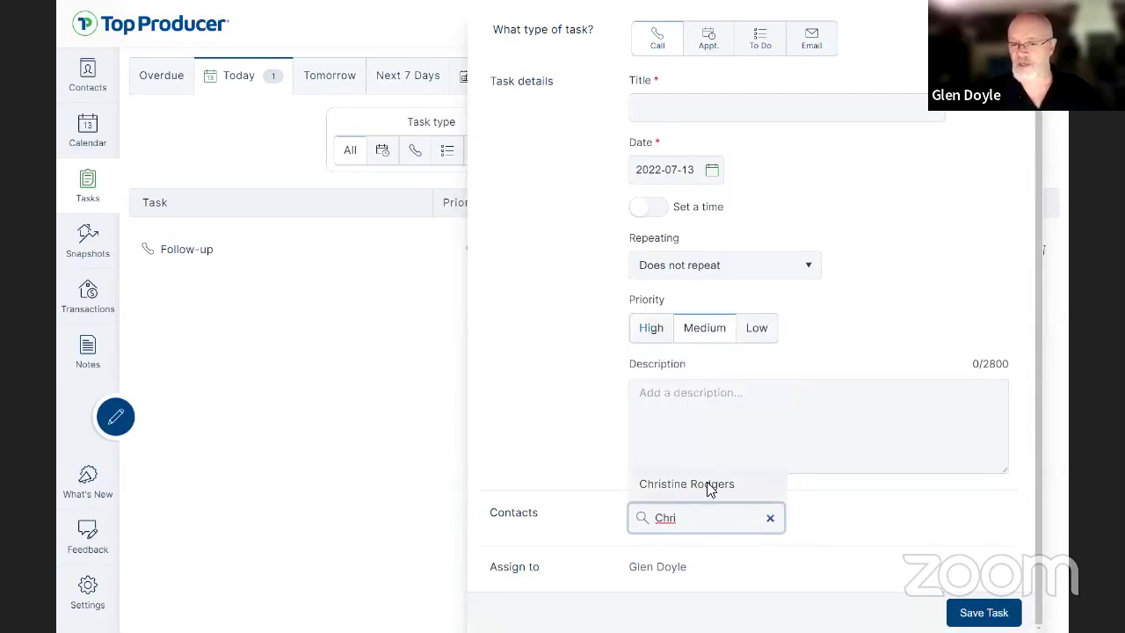
{"action": "left_click", "coordinate": [710, 484]}
{"action": "left_click", "coordinate": [688, 176]}
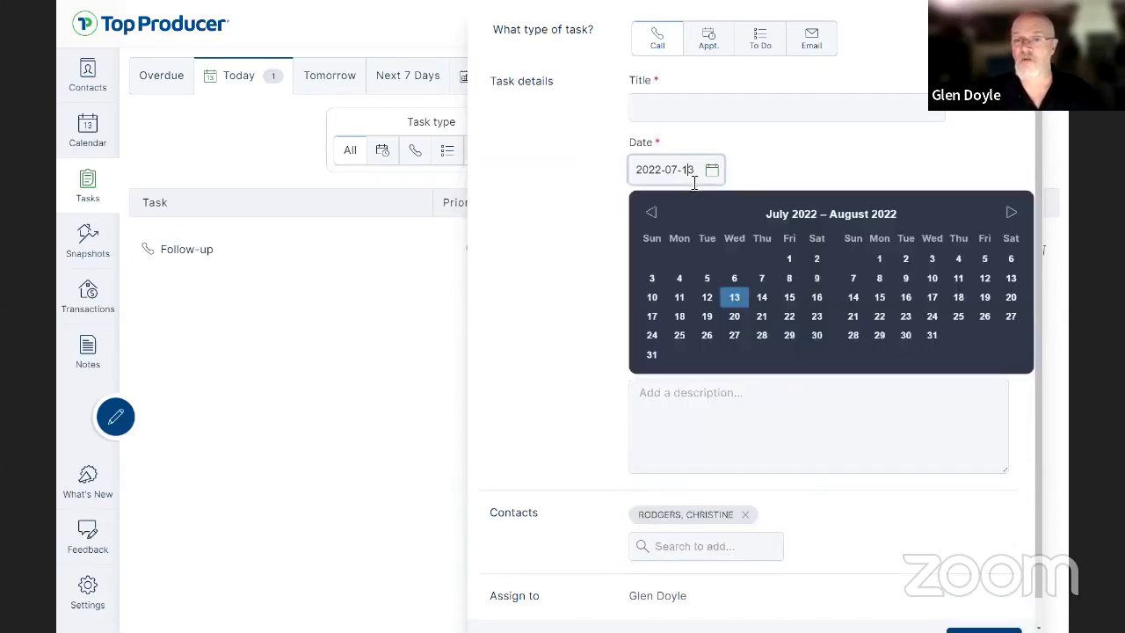
{"action": "left_click", "coordinate": [1002, 220]}
{"action": "left_click", "coordinate": [999, 220]}
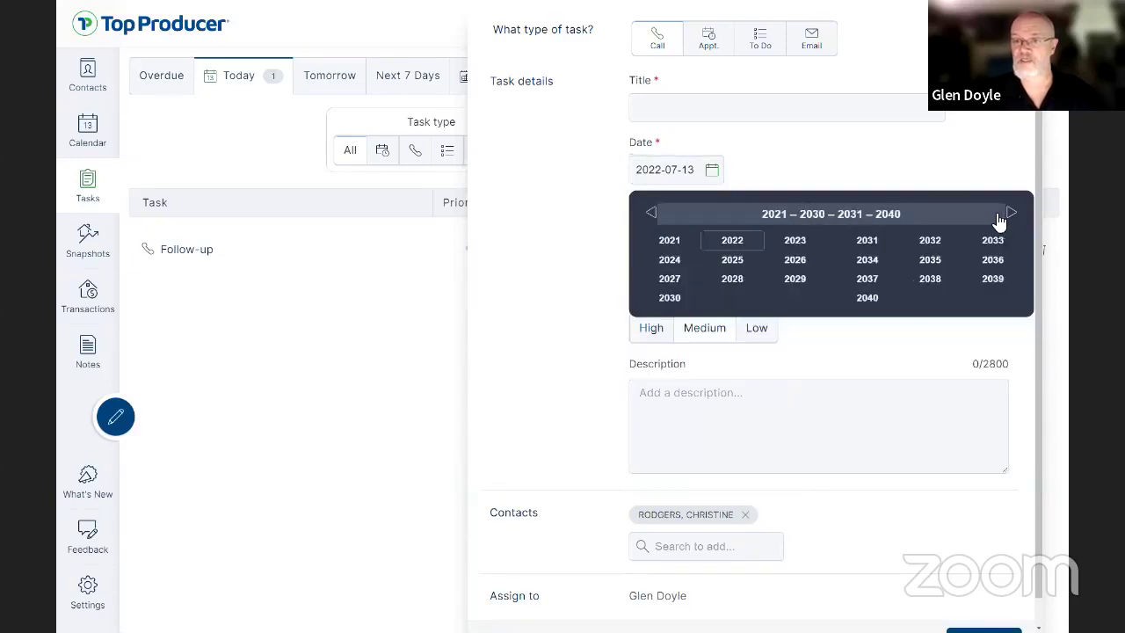
{"action": "left_click", "coordinate": [650, 213]}
{"action": "left_click", "coordinate": [650, 213]}
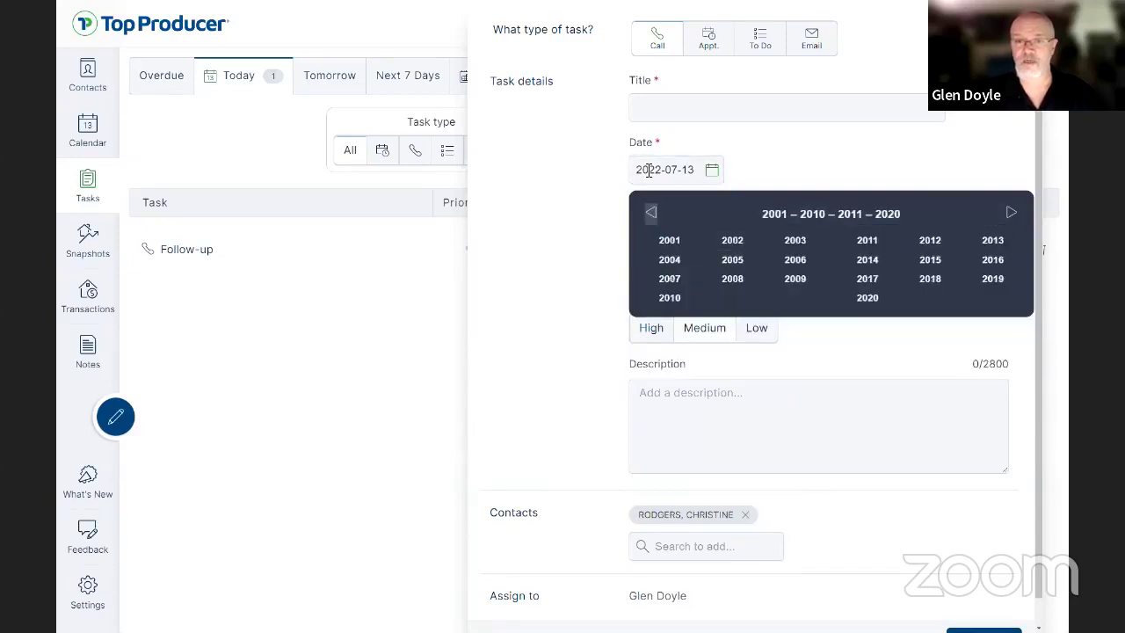
{"action": "left_click", "coordinate": [789, 156]}
Set the new task's date to December 25, 2022.
{"action": "left_click", "coordinate": [711, 171]}
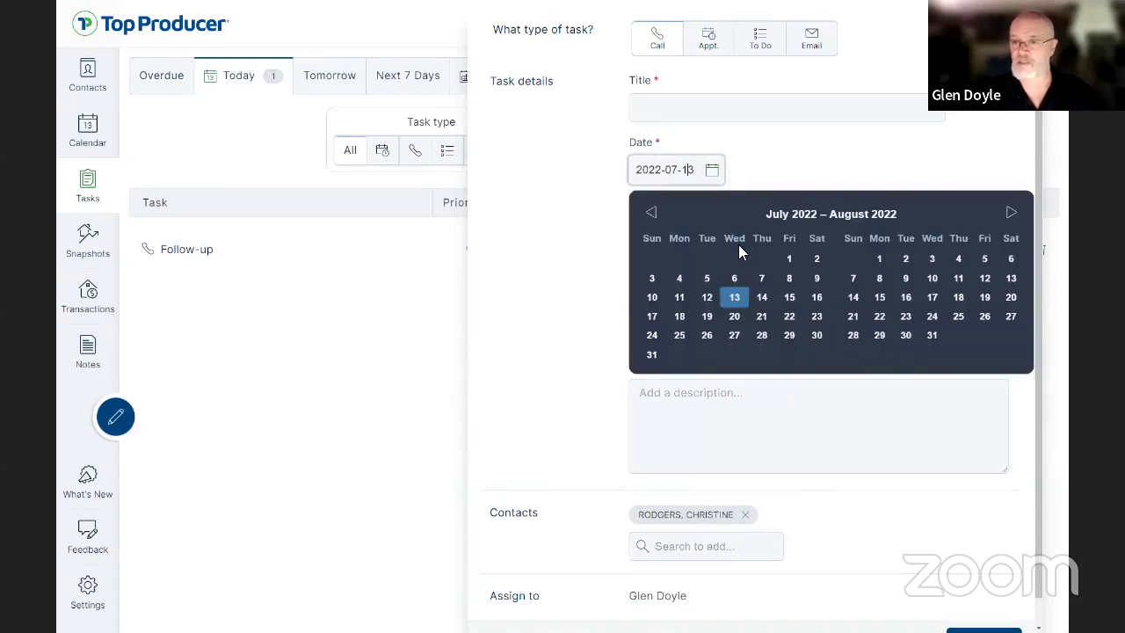
{"action": "left_click", "coordinate": [857, 220]}
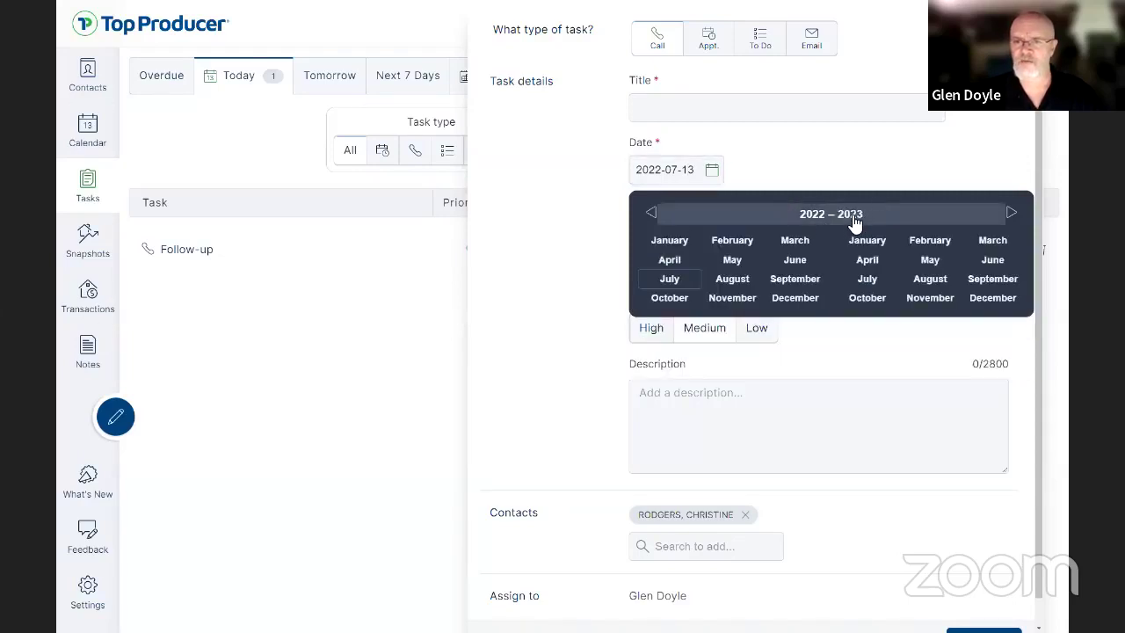
{"action": "left_click", "coordinate": [795, 297]}
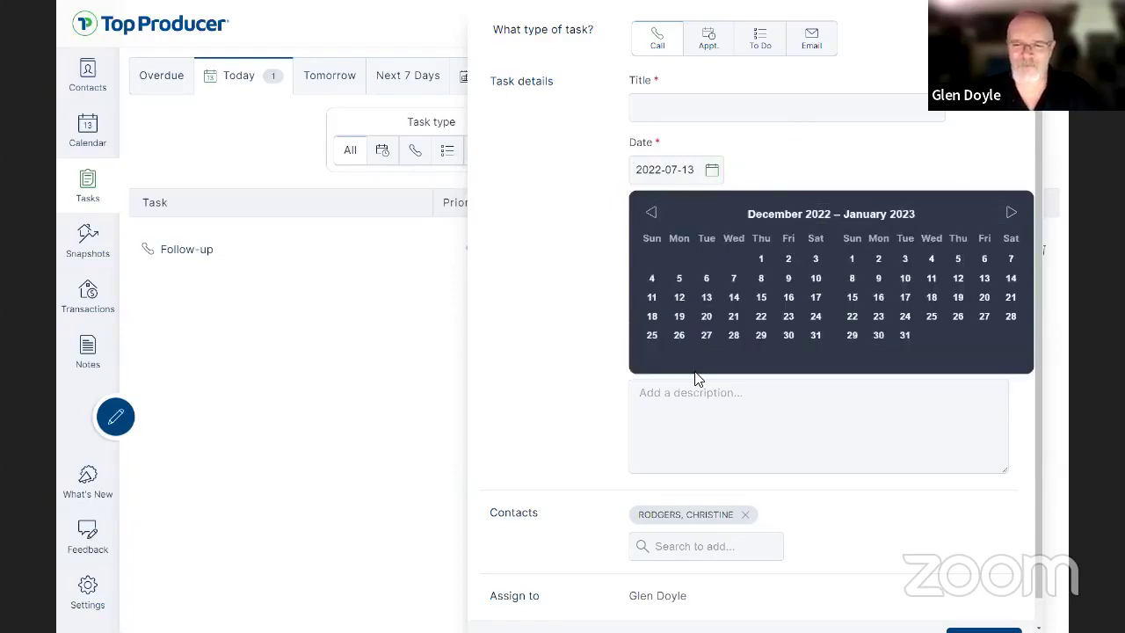
{"action": "left_click", "coordinate": [652, 336]}
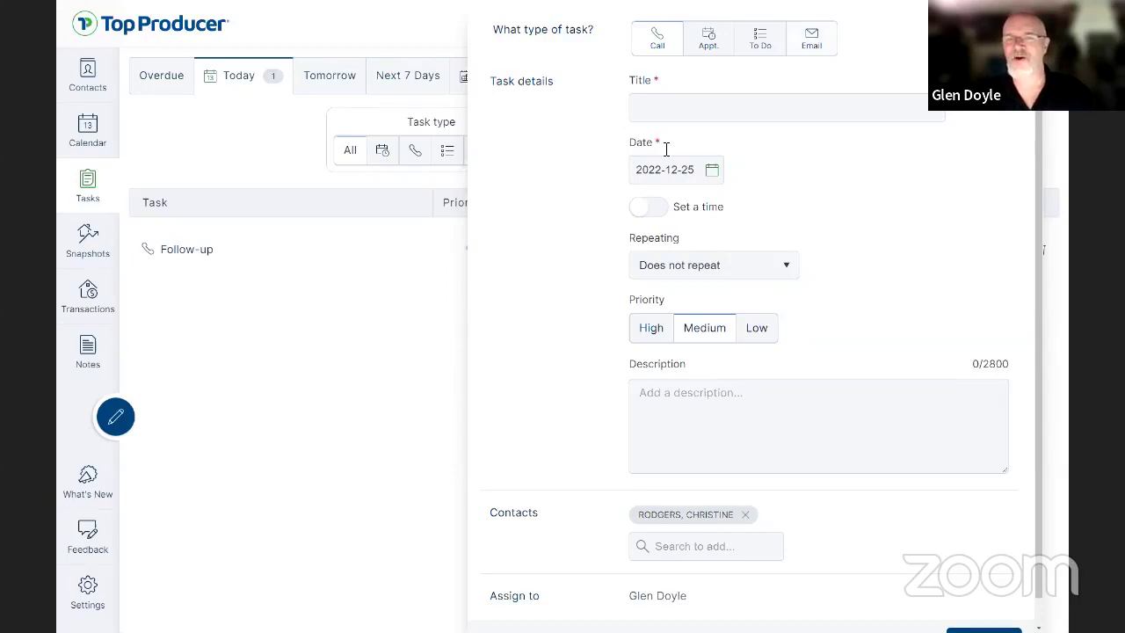
Make the task an email task using the Happy holidays template, and preview the email.
{"action": "left_click", "coordinate": [811, 38]}
{"action": "scroll", "coordinate": [489, 328], "scroll_direction": "down", "scroll_amount": 1}
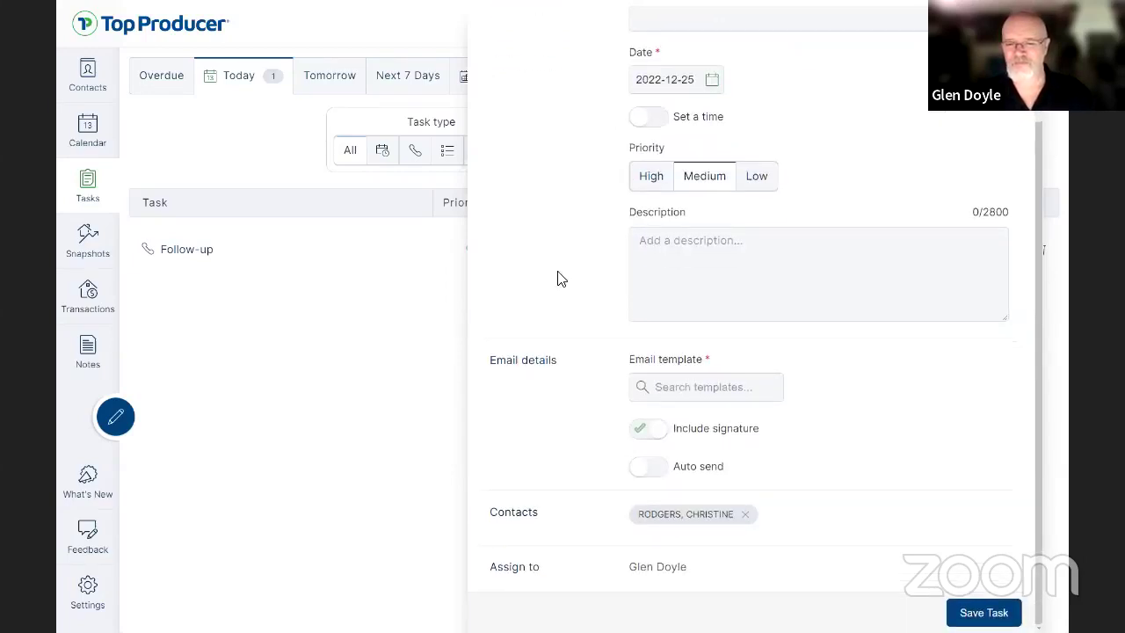
{"action": "left_click", "coordinate": [741, 395]}
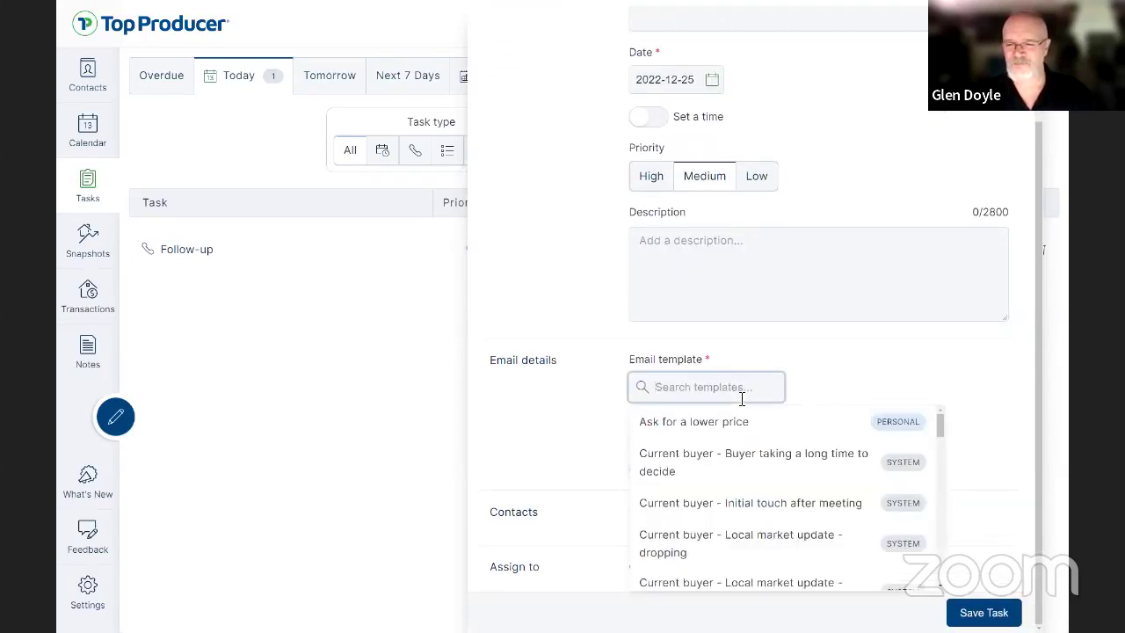
{"action": "type", "text": "holidy"}
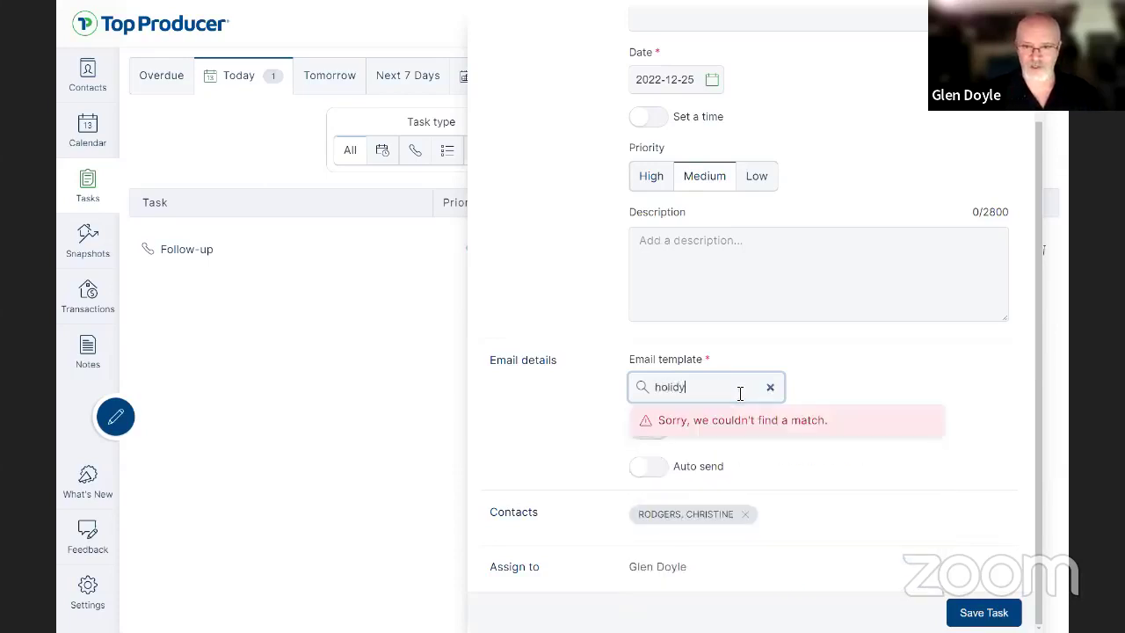
{"action": "key", "text": "BackSpace"}
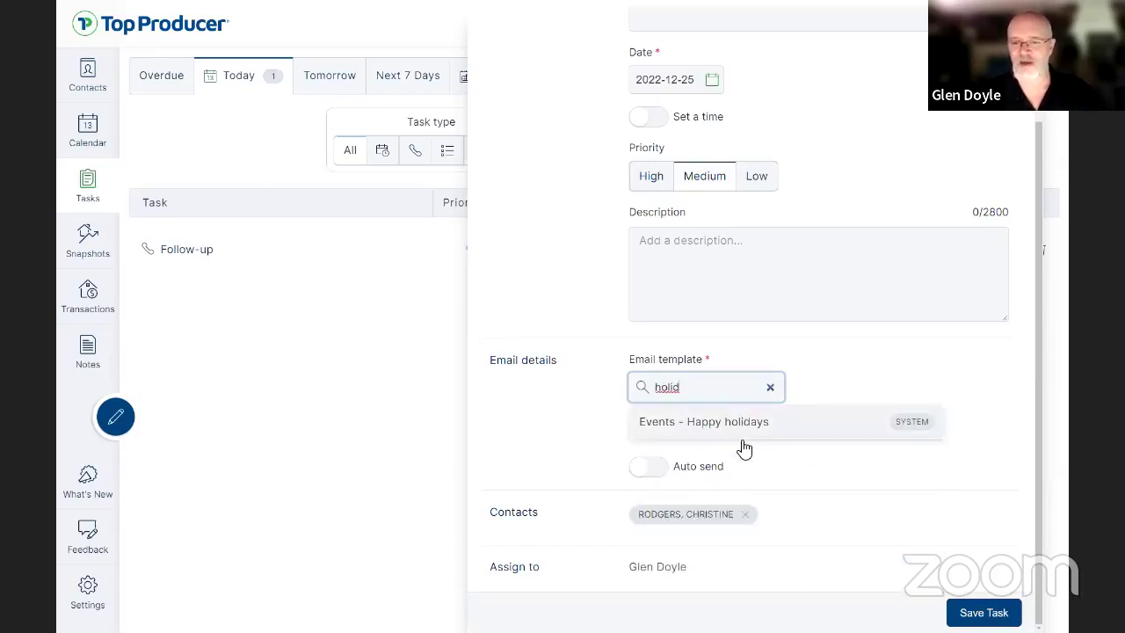
{"action": "left_click", "coordinate": [742, 431]}
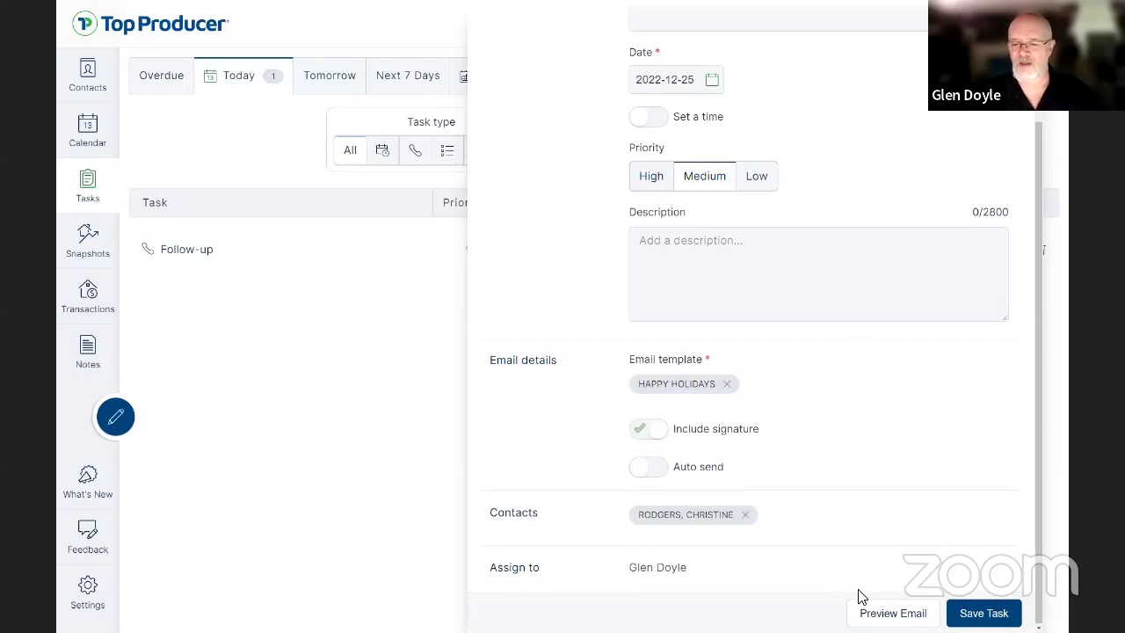
{"action": "left_click", "coordinate": [888, 612]}
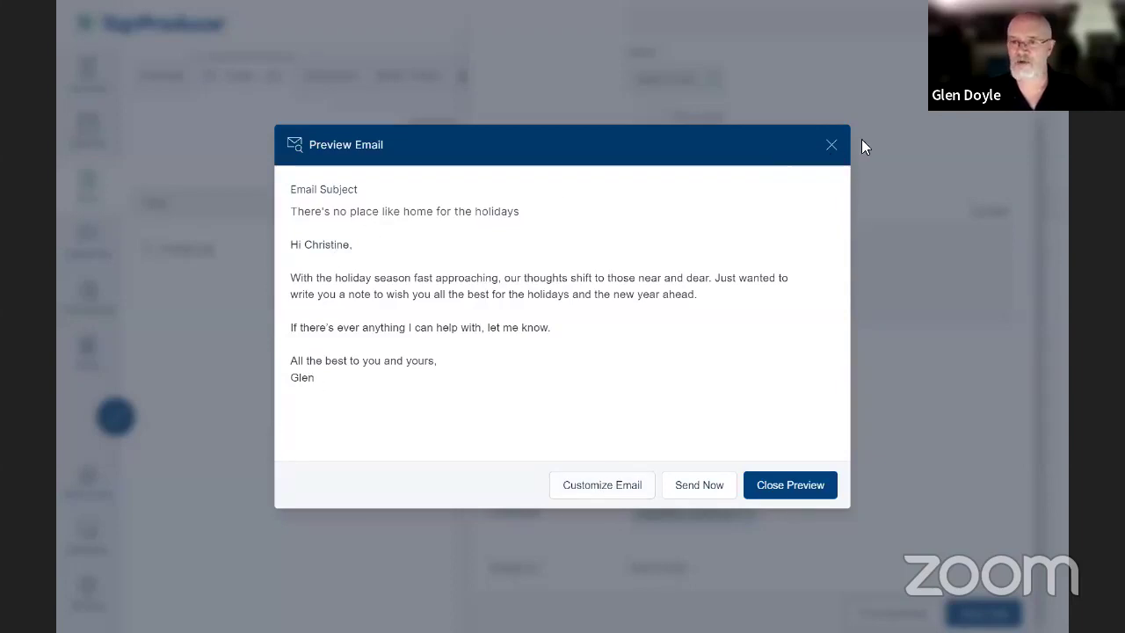
{"action": "left_click", "coordinate": [831, 147]}
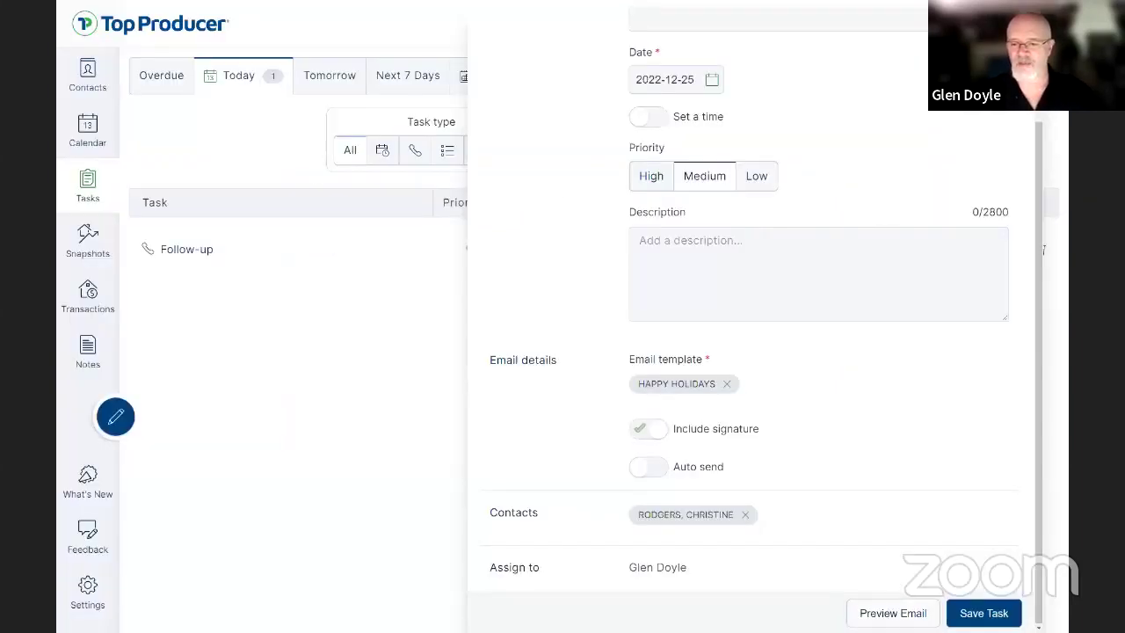
Title the email task Happy Holiday and save it.
{"action": "scroll", "coordinate": [906, 264], "scroll_direction": "up", "scroll_amount": 2}
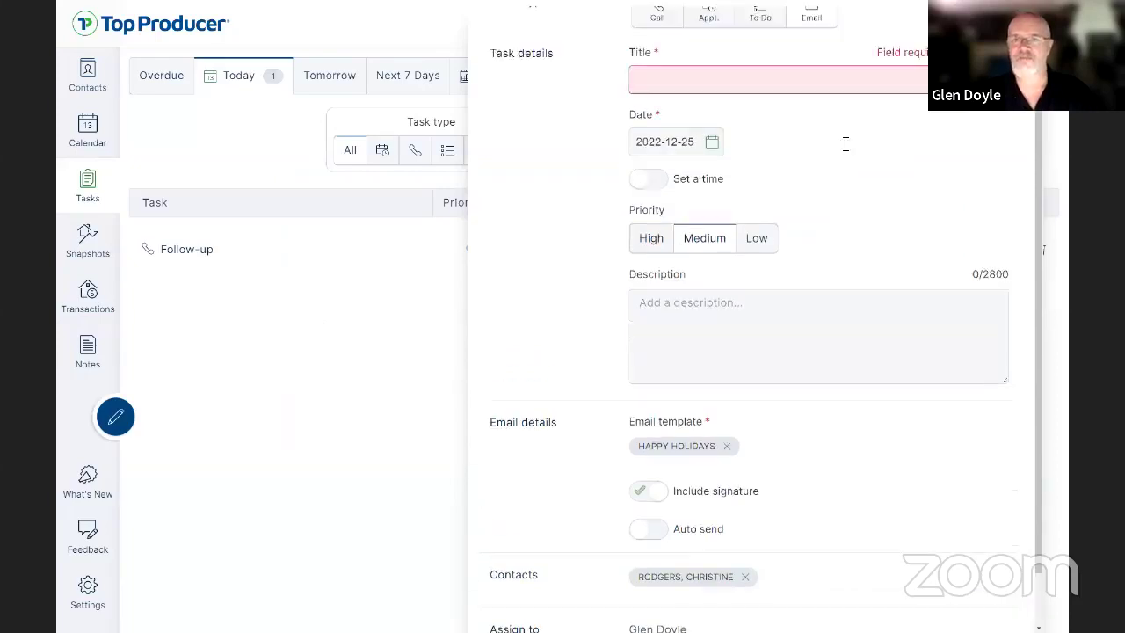
{"action": "left_click", "coordinate": [689, 159]}
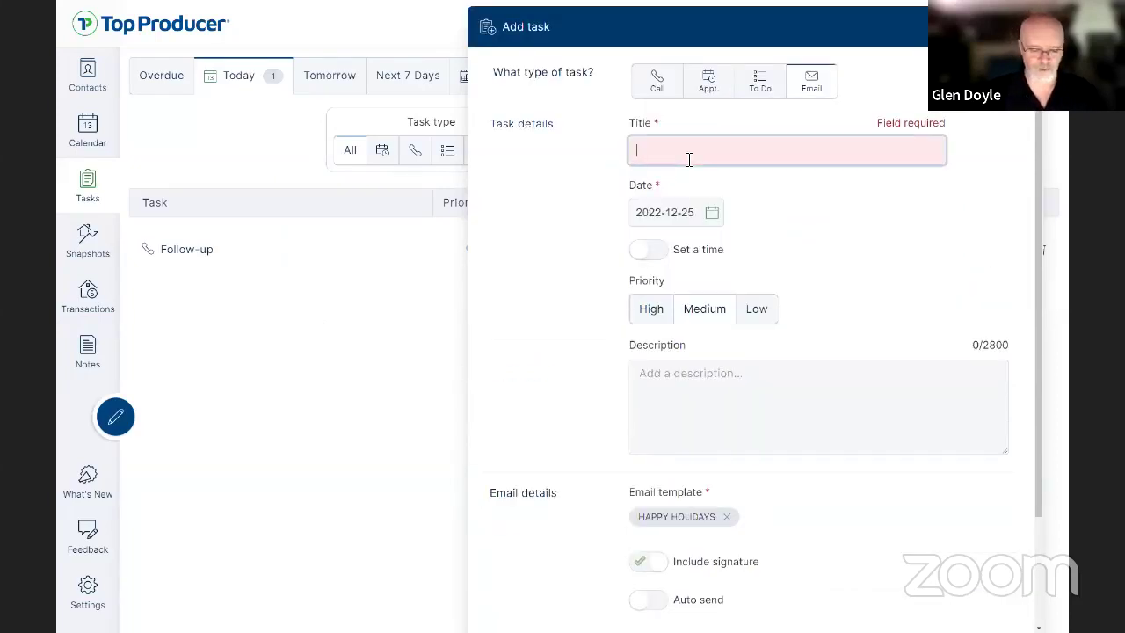
{"action": "type", "text": "Happy Holid"}
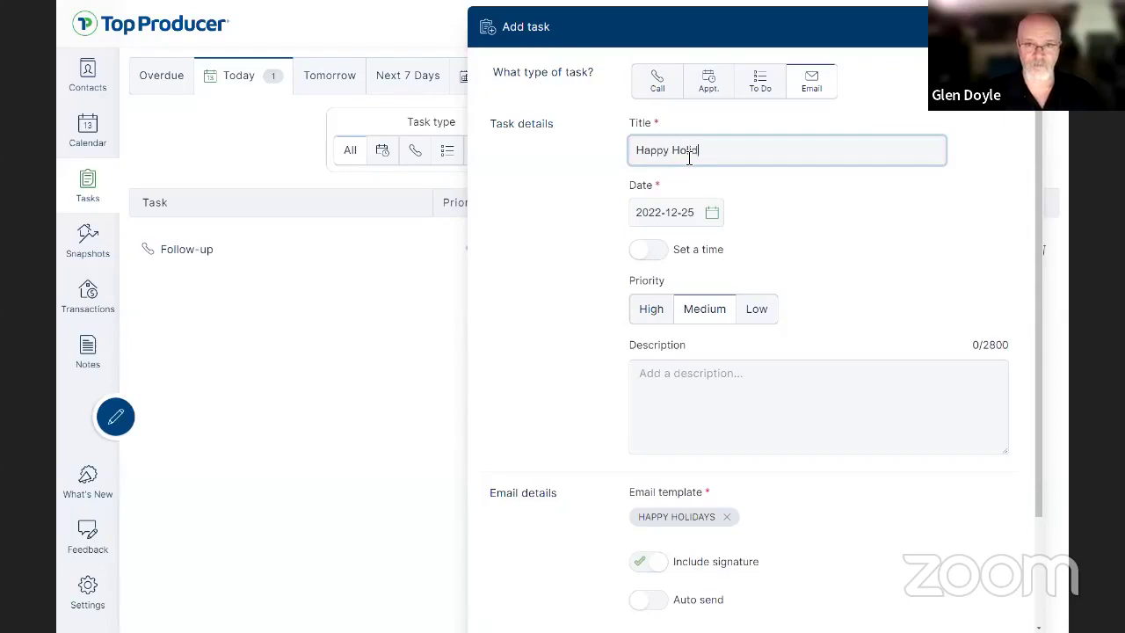
{"action": "type", "text": "ay"}
{"action": "scroll", "coordinate": [788, 434], "scroll_direction": "down", "scroll_amount": 2}
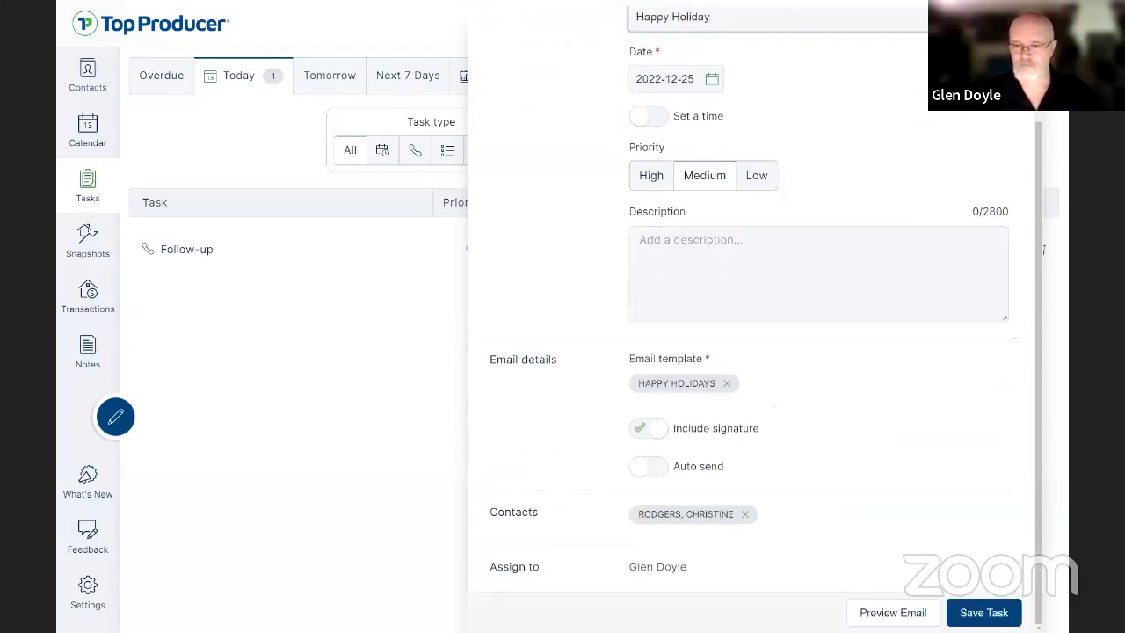
{"action": "key", "text": "Return"}
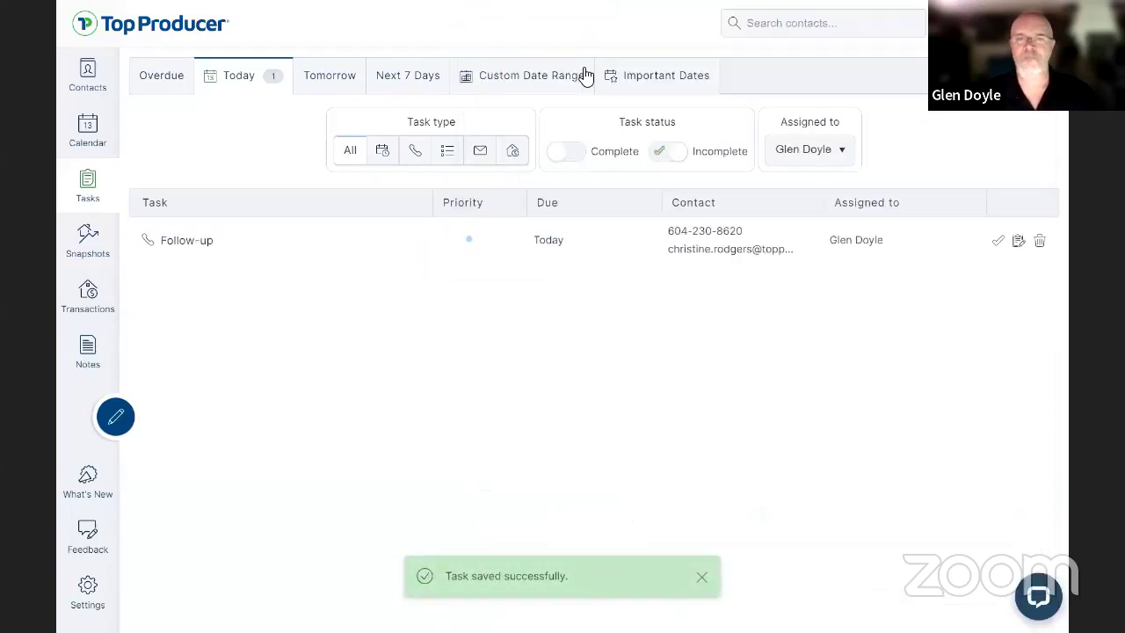
List the tasks by custom date range and set the range's start date to 2022-12-01.
{"action": "left_click", "coordinate": [499, 84]}
{"action": "left_click", "coordinate": [707, 149]}
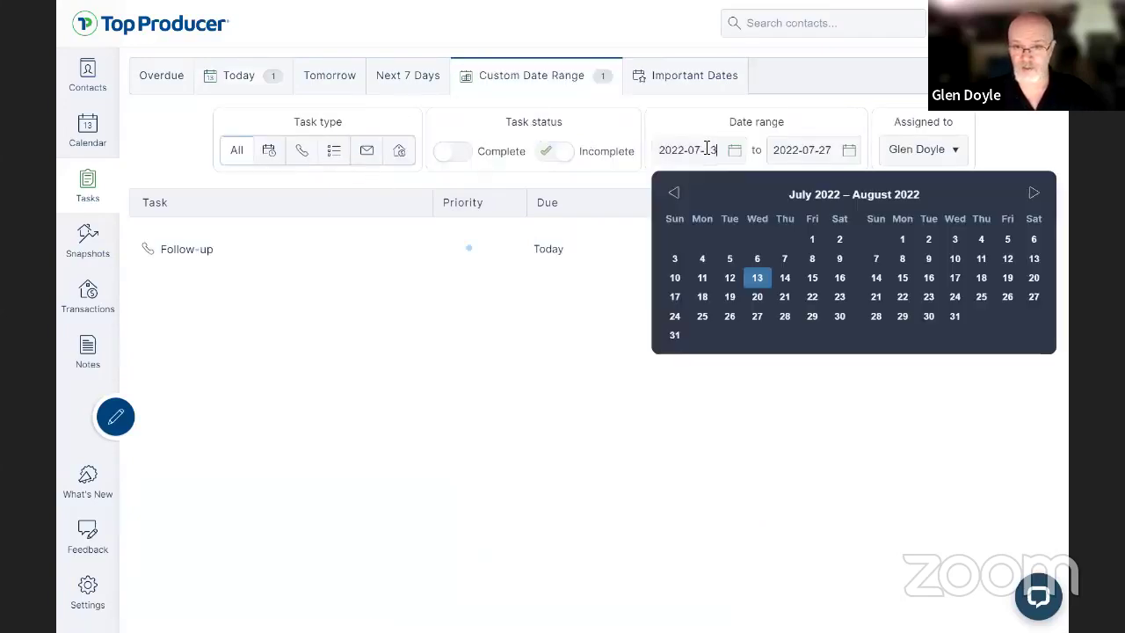
{"action": "left_click", "coordinate": [1035, 195]}
{"action": "left_click", "coordinate": [1035, 195]}
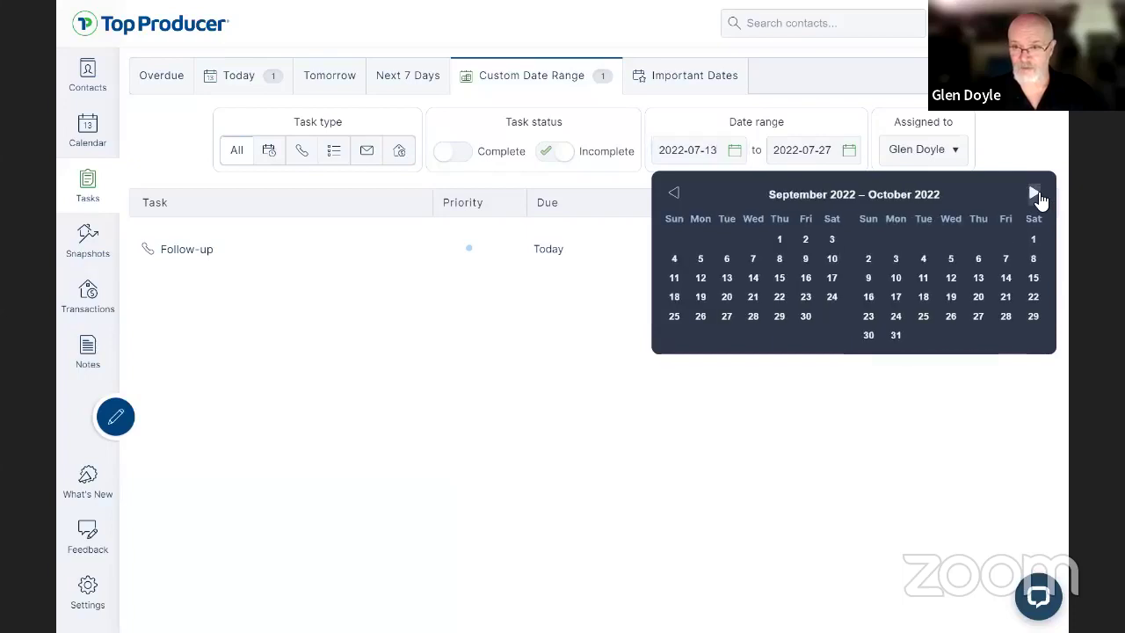
{"action": "left_click", "coordinate": [1035, 196]}
{"action": "left_click", "coordinate": [1034, 195]}
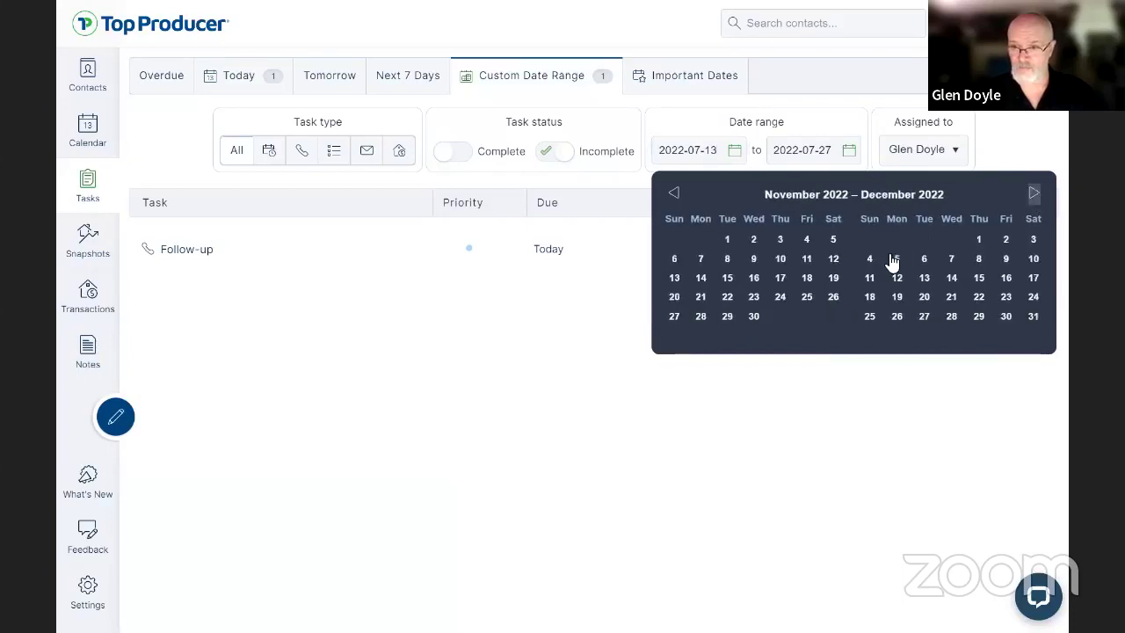
{"action": "left_click", "coordinate": [979, 240]}
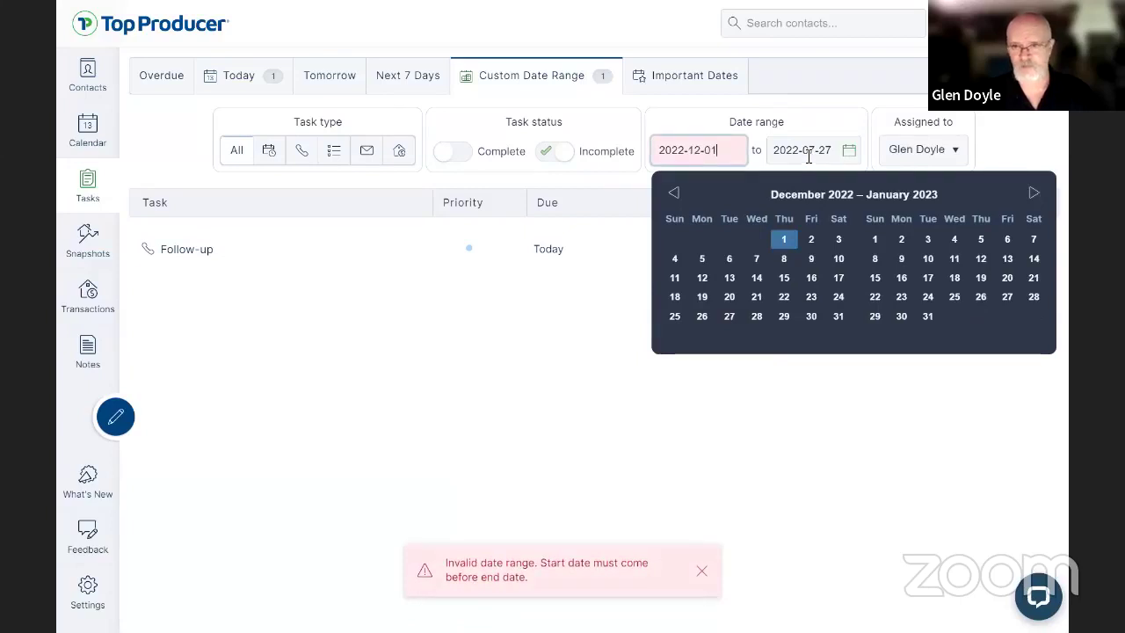
Set the end date of the task list's custom range to 2022-12-31.
{"action": "left_click", "coordinate": [809, 155]}
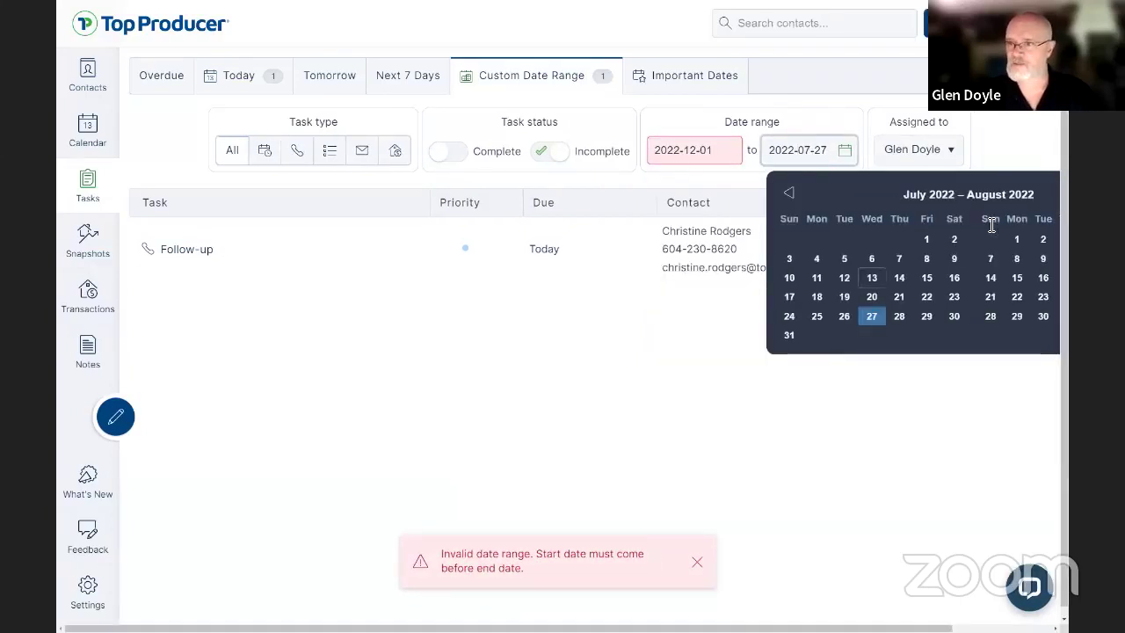
{"action": "left_click", "coordinate": [980, 201]}
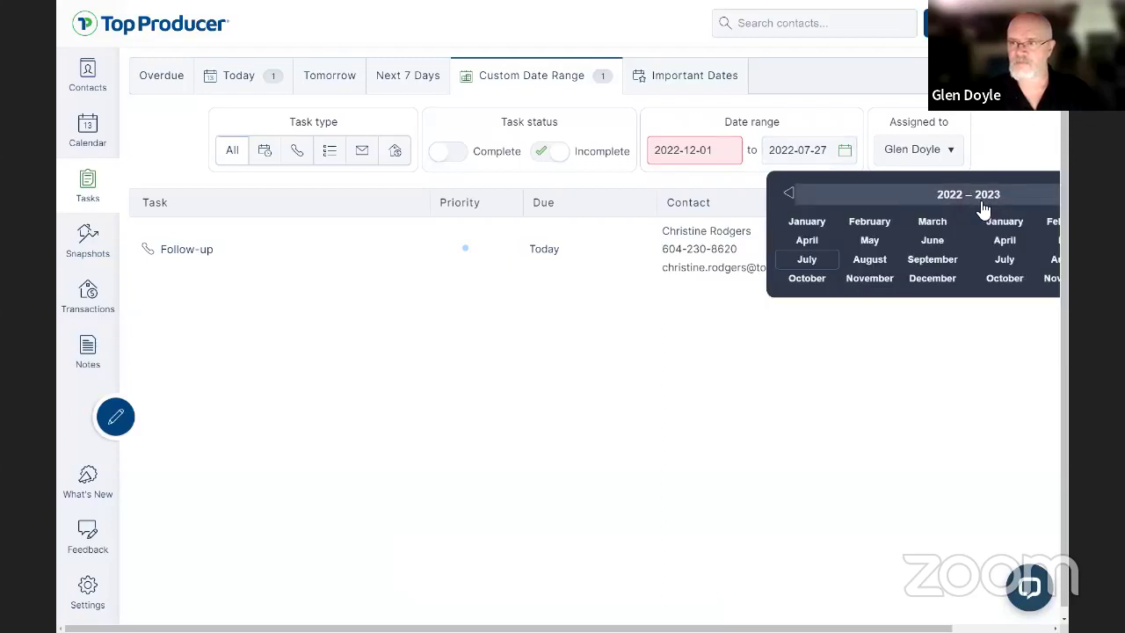
{"action": "left_click", "coordinate": [931, 278]}
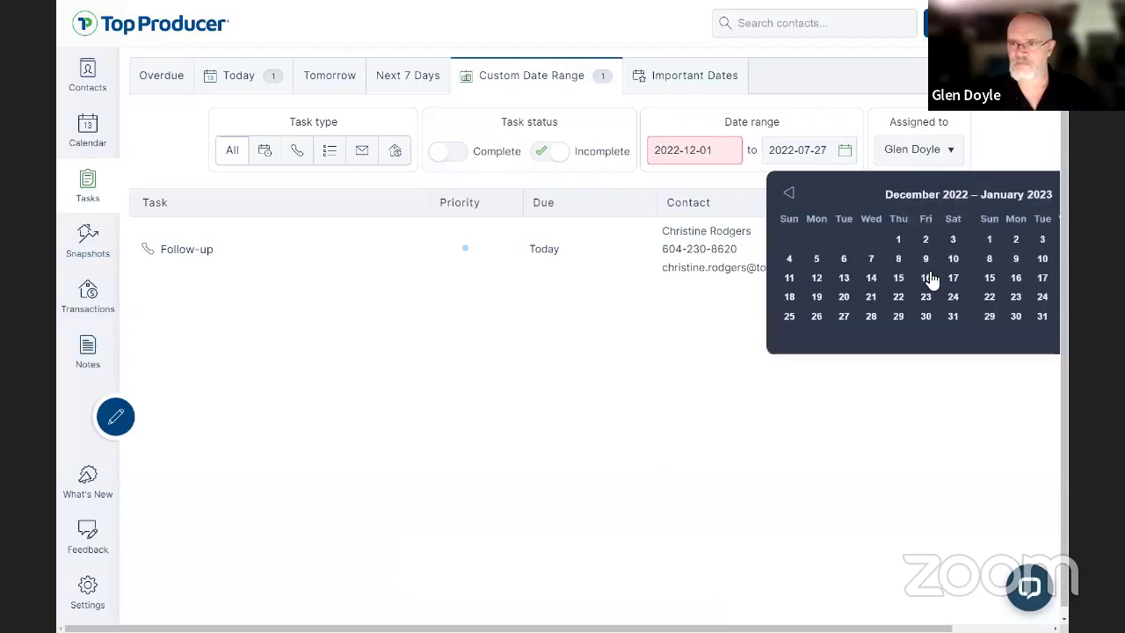
{"action": "left_click", "coordinate": [954, 318]}
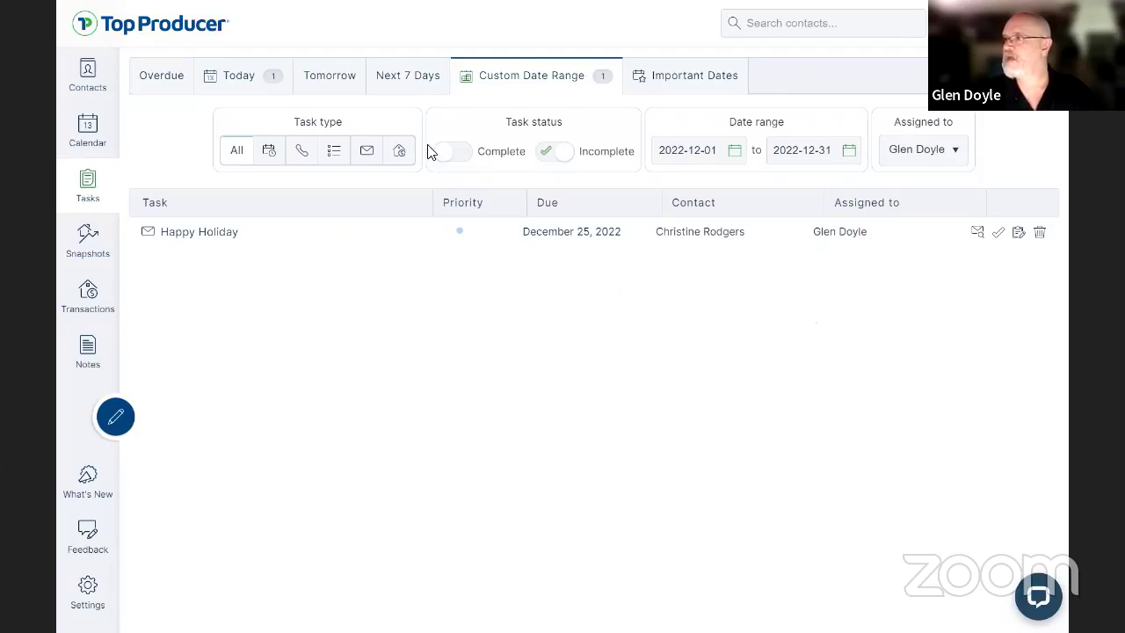
Return to the new contacts and open the Texts section of the first listed contact's record.
{"action": "left_click", "coordinate": [87, 76]}
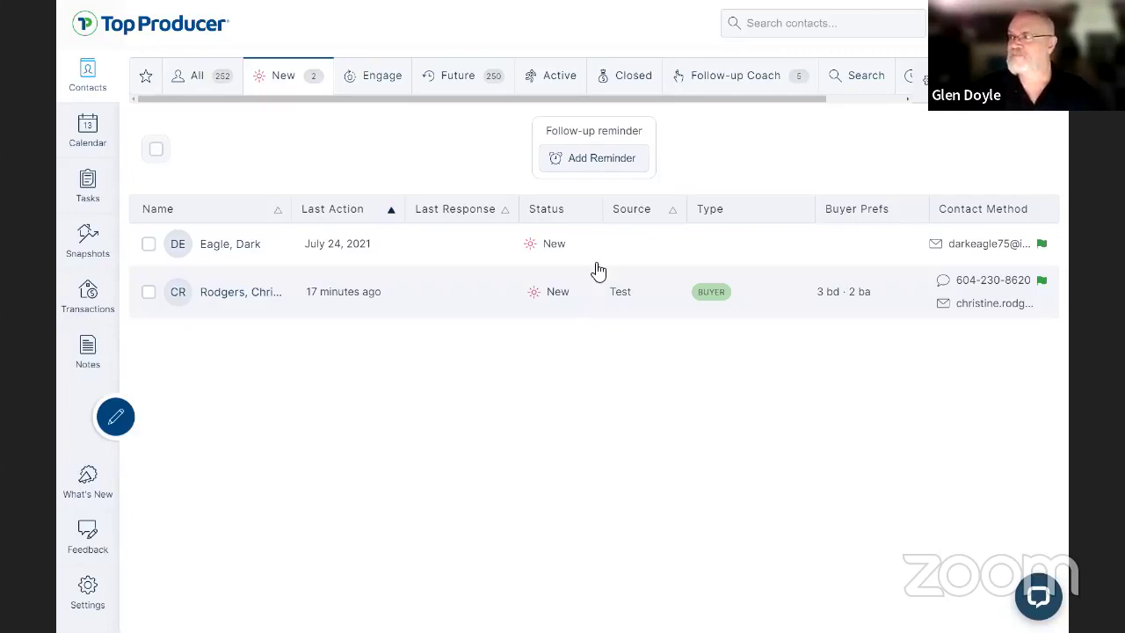
{"action": "mouse_move", "coordinate": [1010, 3]}
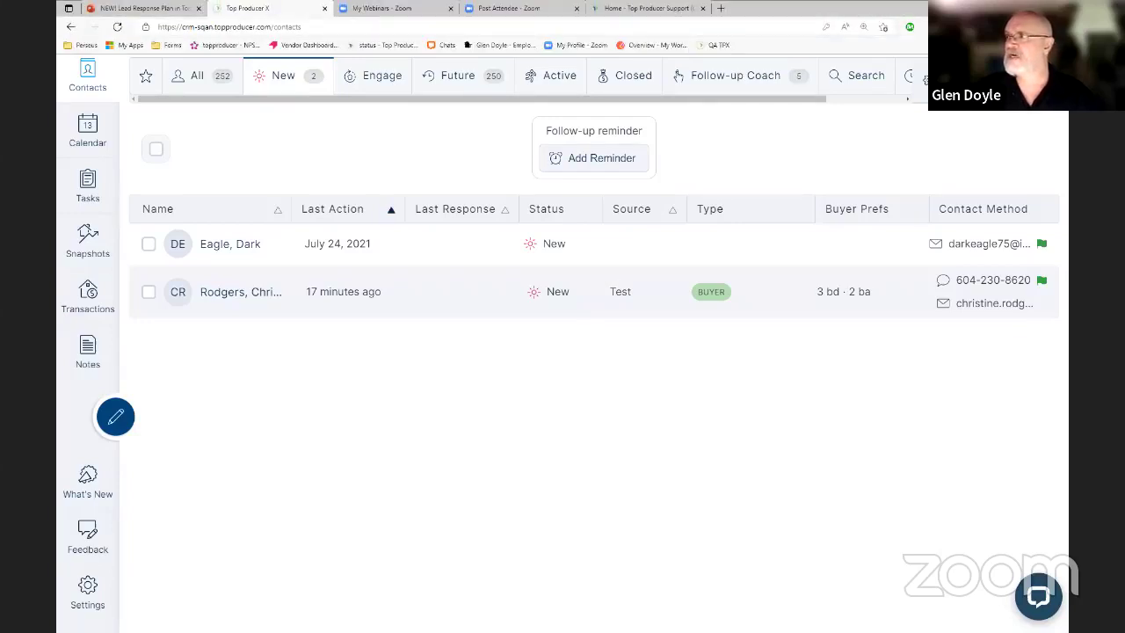
{"action": "left_click", "coordinate": [215, 246]}
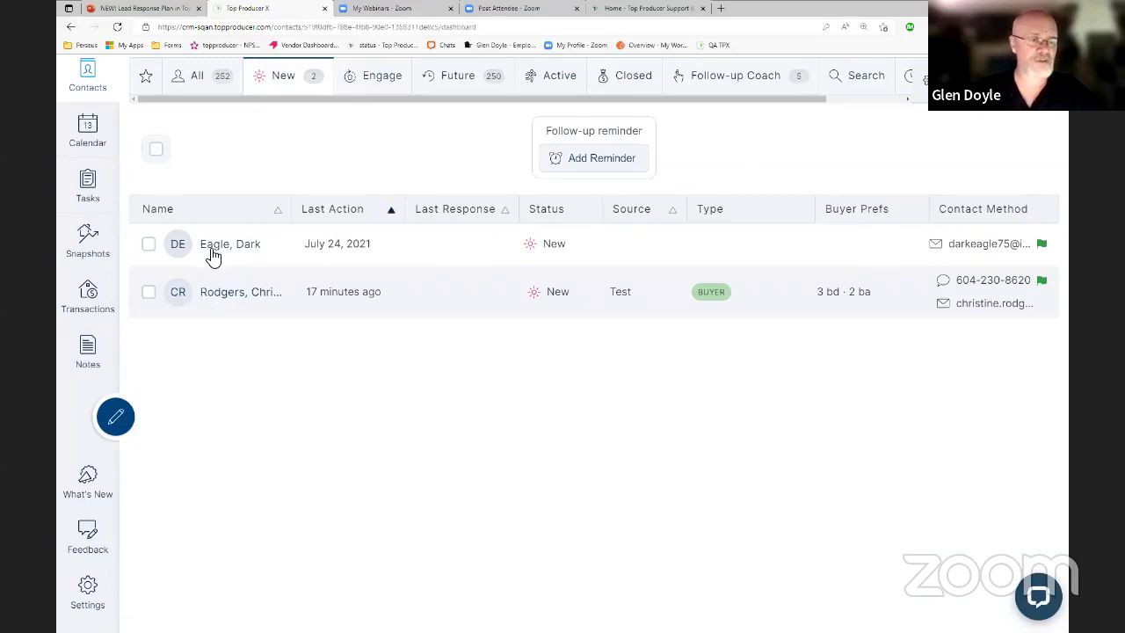
{"action": "left_click", "coordinate": [467, 400]}
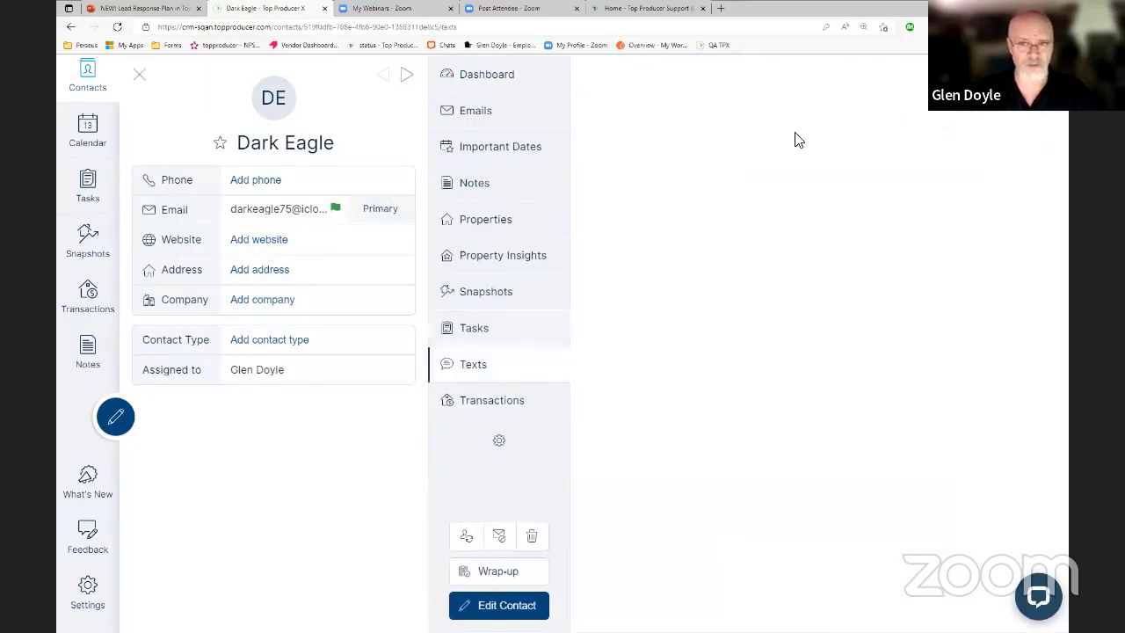
Open the contact's tasks and search the plans available to apply for Simple.
{"action": "left_click", "coordinate": [490, 336]}
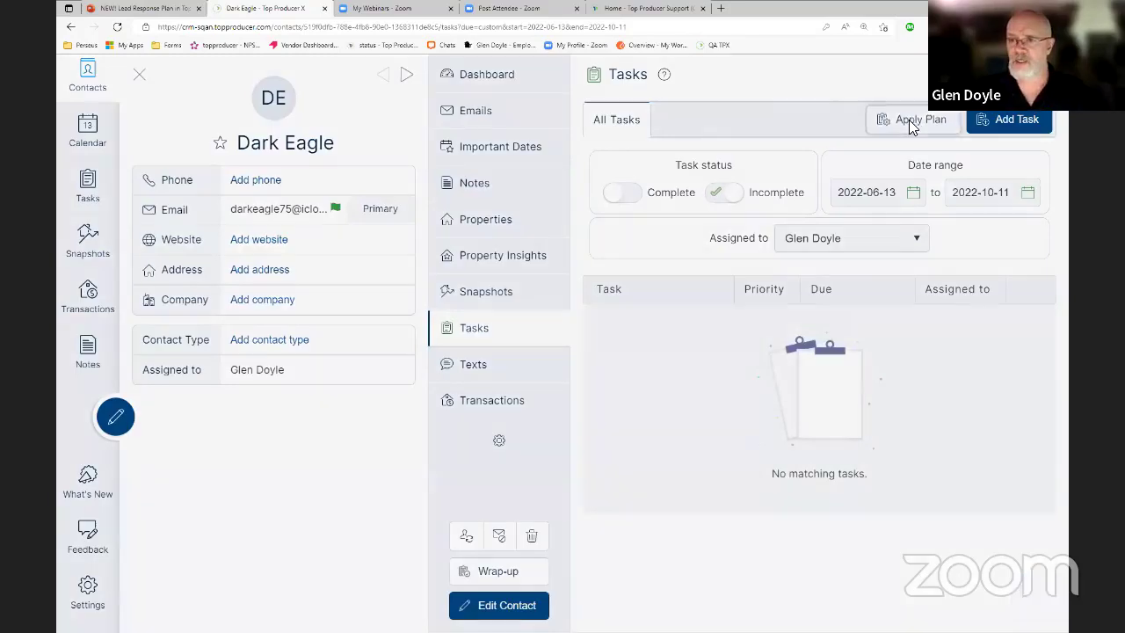
{"action": "left_click", "coordinate": [909, 120]}
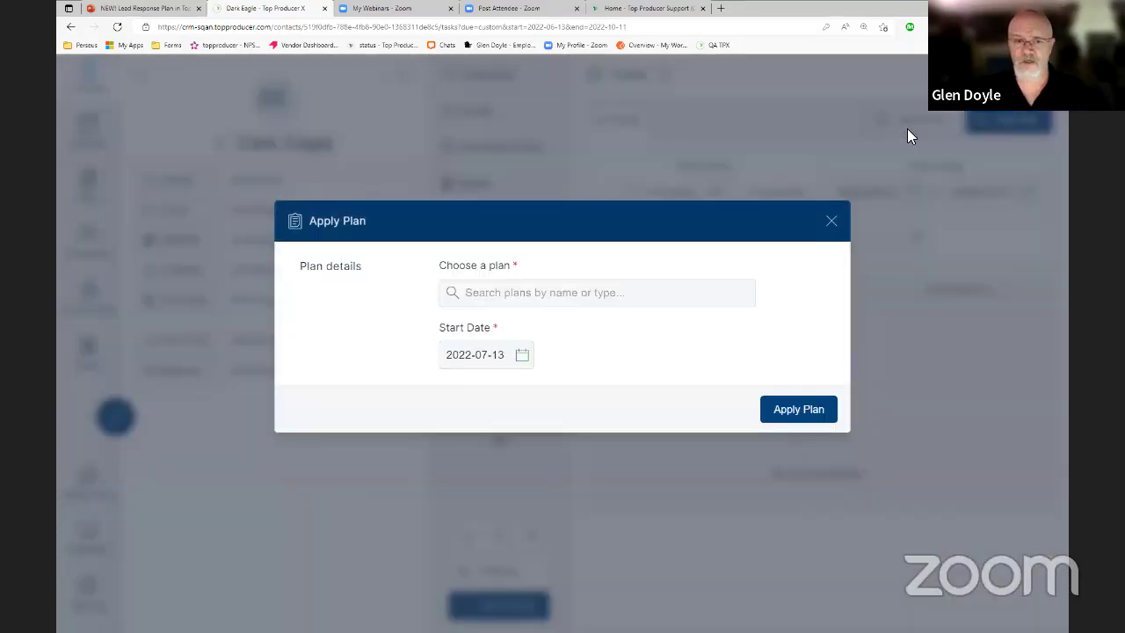
{"action": "left_click", "coordinate": [830, 222]}
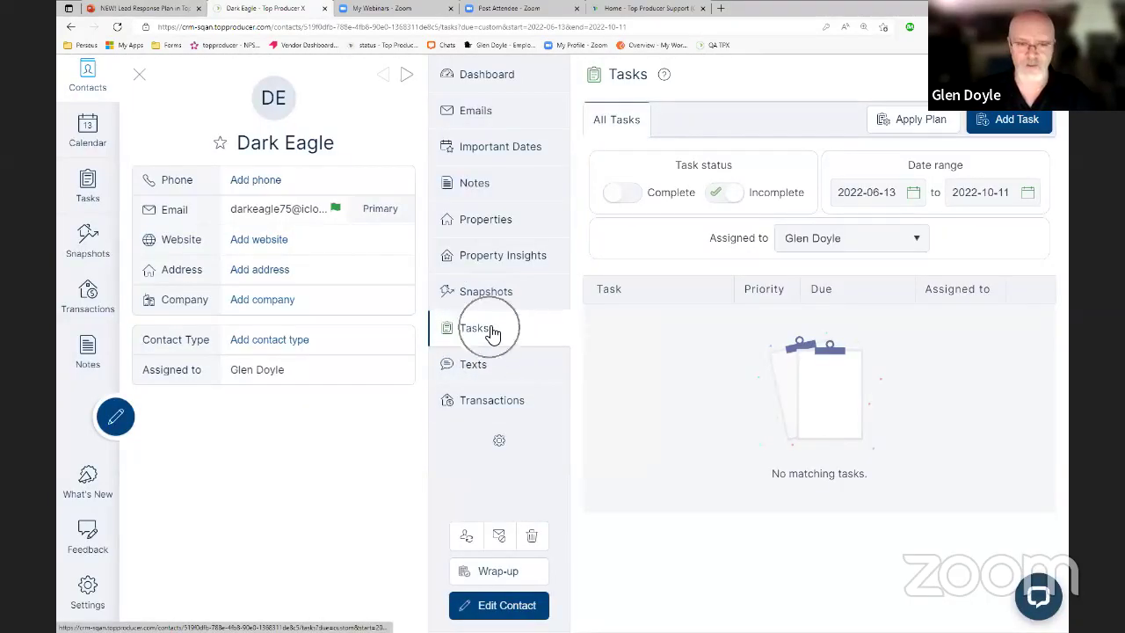
{"action": "left_click", "coordinate": [918, 123]}
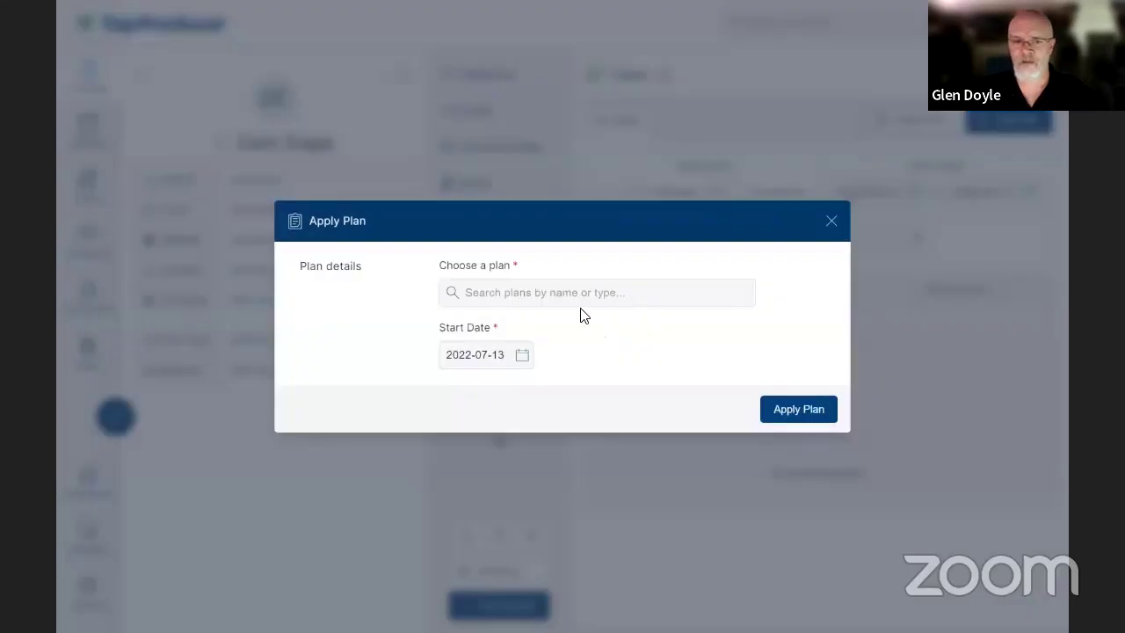
{"action": "left_click", "coordinate": [581, 295]}
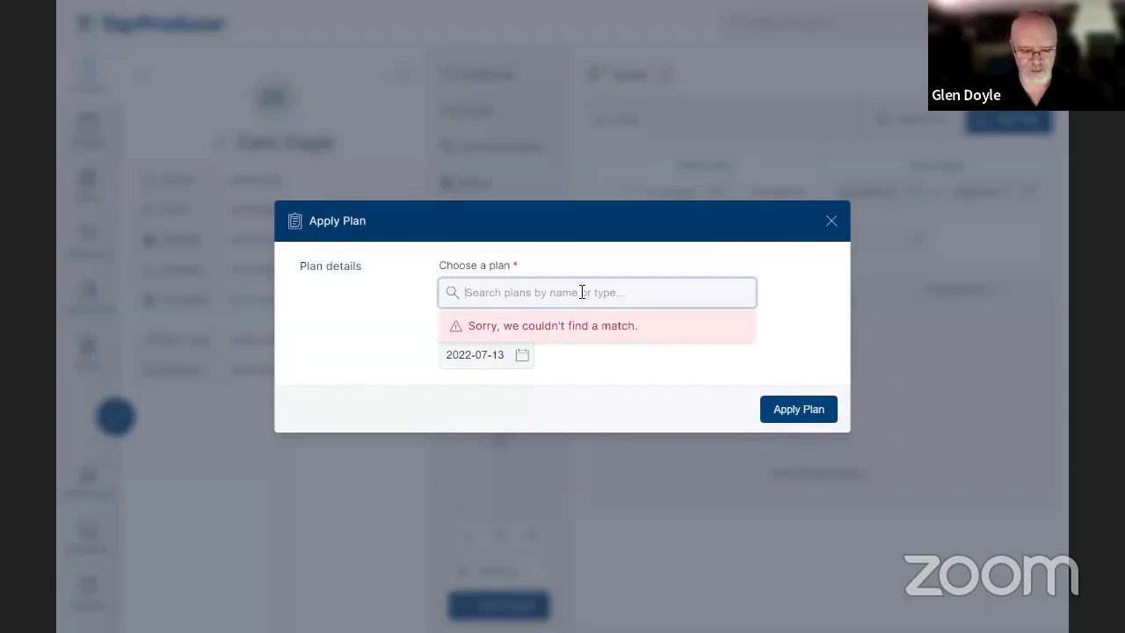
{"action": "type", "text": "Simple"}
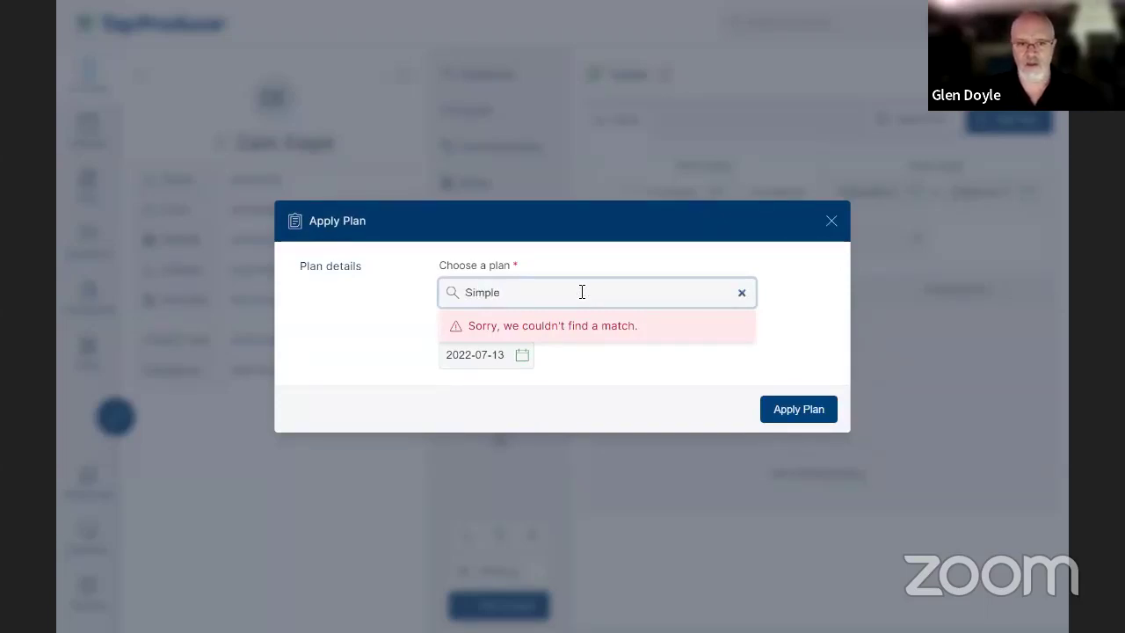
Clear the plan search, check the plan choices again and close the Apply Plan dialog without applying a plan.
{"action": "key", "text": "BackSpace"}
{"action": "key", "text": "BackSpace"}
{"action": "key", "text": "BackSpace"}
{"action": "key", "text": "BackSpace"}
{"action": "key", "text": "BackSpace"}
{"action": "key", "text": "BackSpace"}
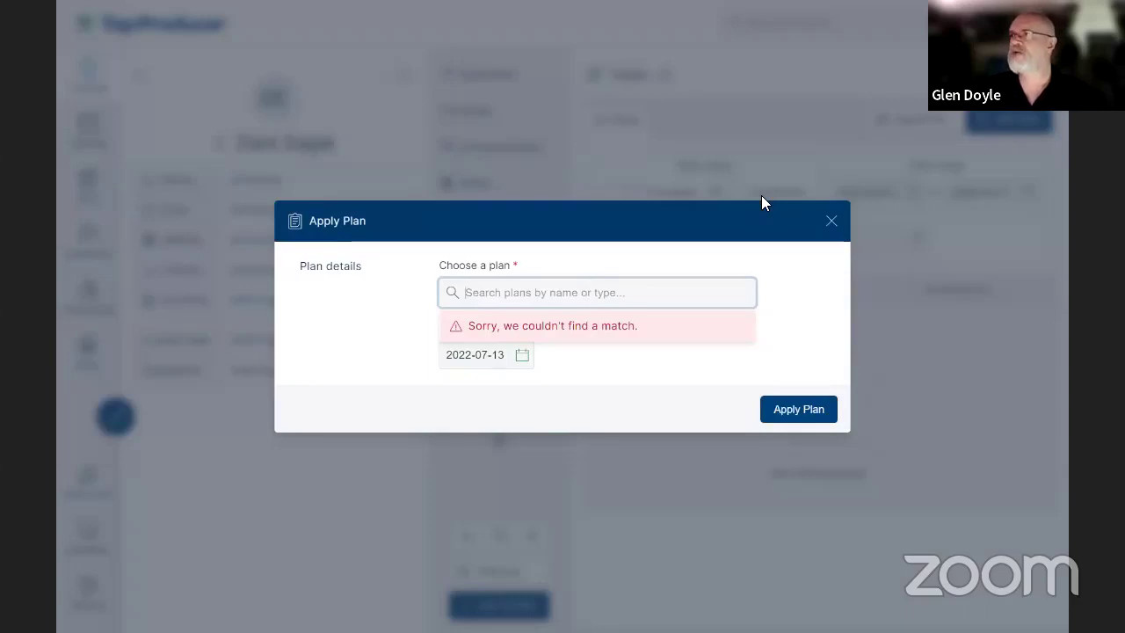
{"action": "left_click", "coordinate": [624, 256]}
{"action": "left_click", "coordinate": [571, 292]}
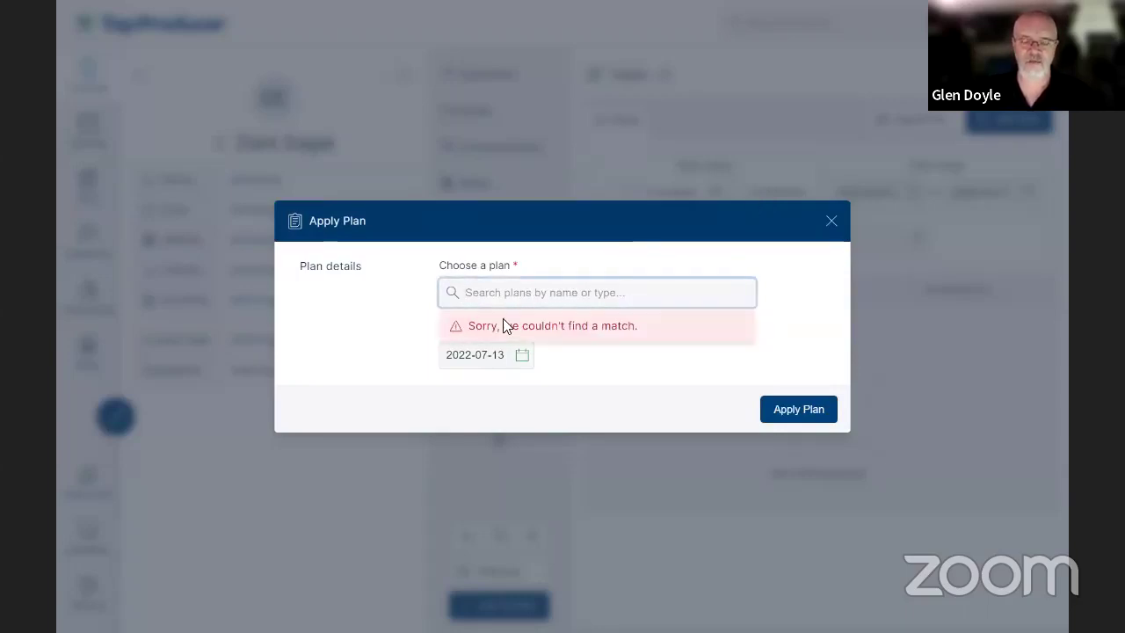
{"action": "left_click", "coordinate": [613, 252]}
{"action": "left_click", "coordinate": [828, 218]}
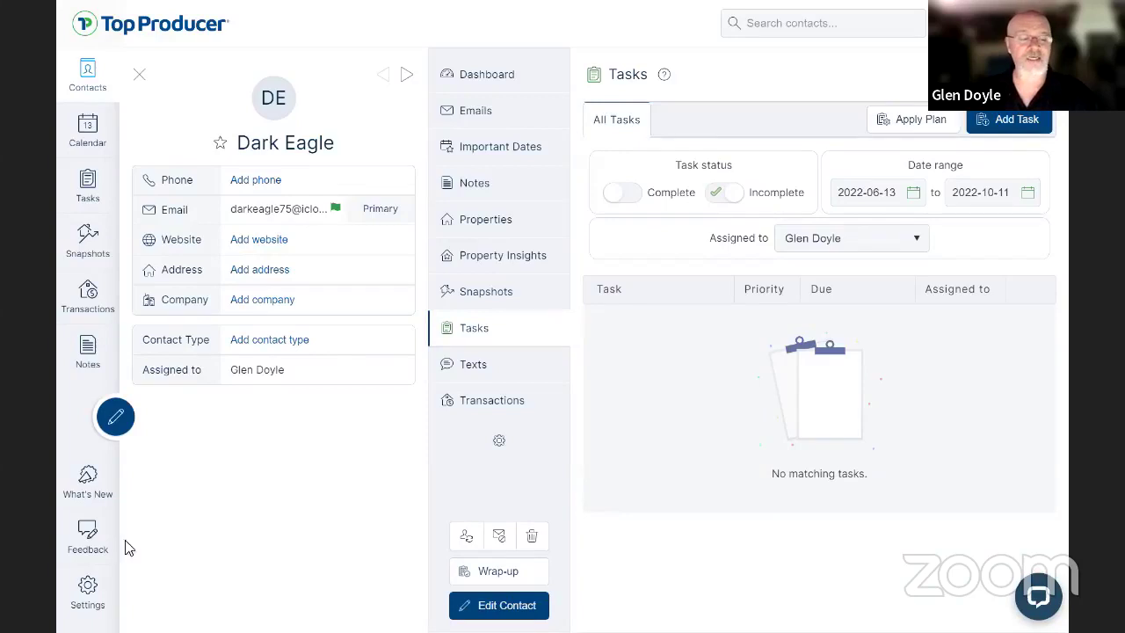
{"action": "left_click", "coordinate": [97, 536]}
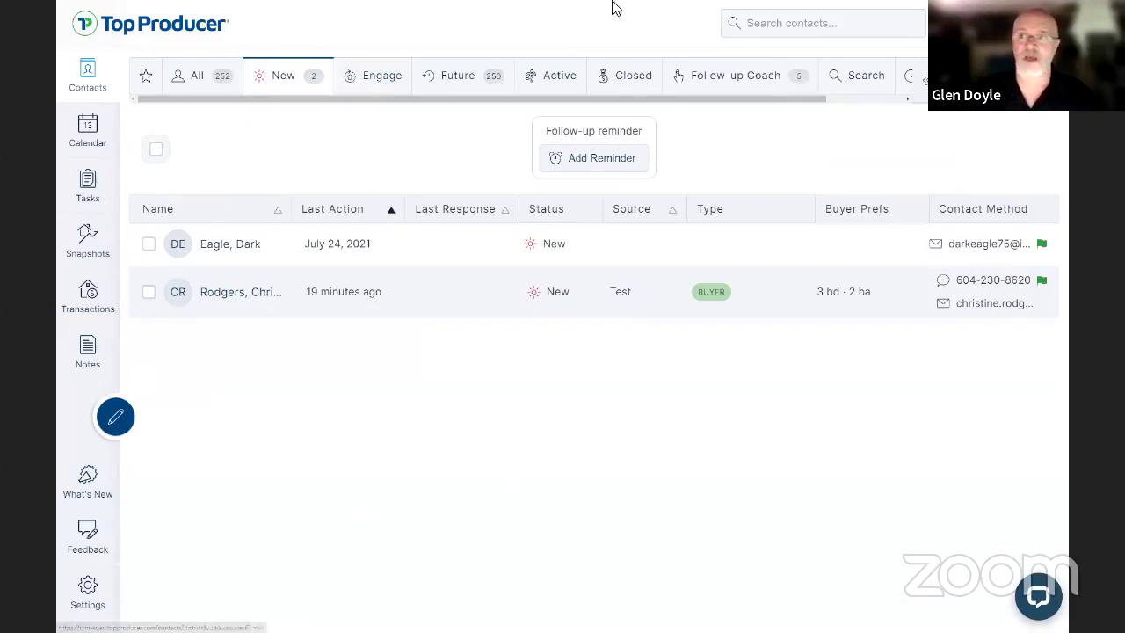
{"action": "mouse_move", "coordinate": [612, 5]}
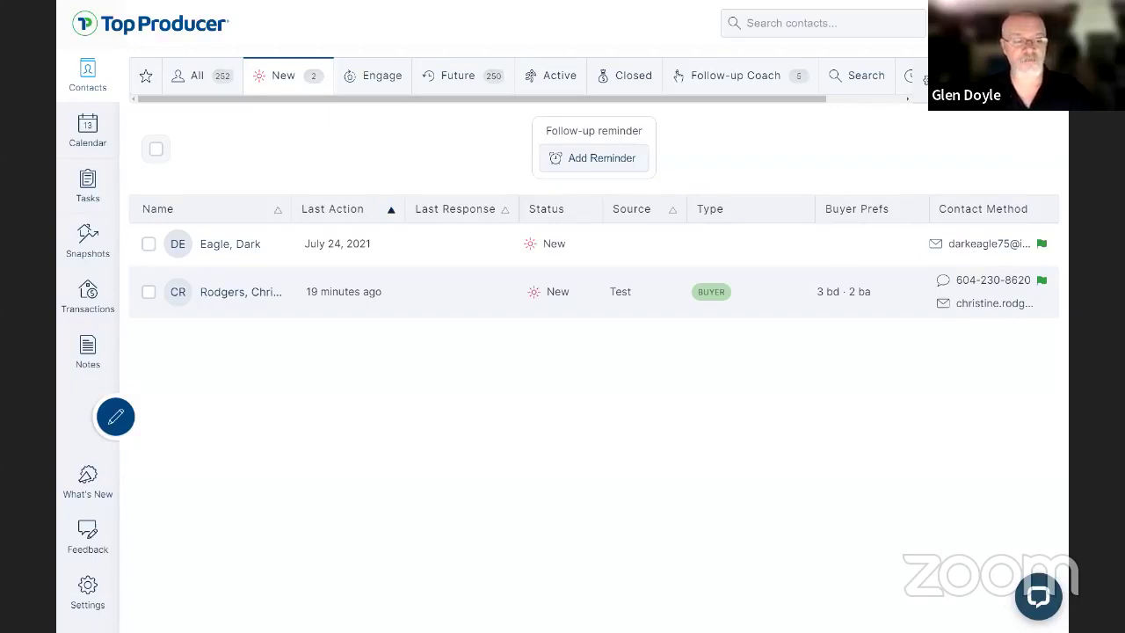
{"action": "left_click", "coordinate": [88, 537]}
{"action": "left_click", "coordinate": [88, 537]}
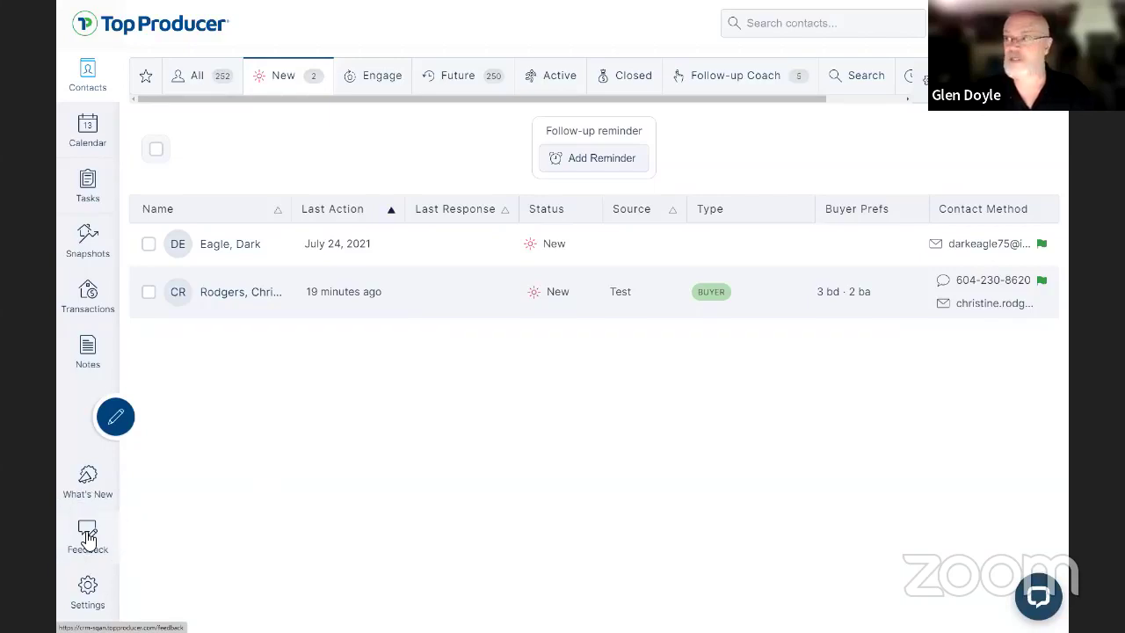
{"action": "left_click", "coordinate": [88, 538]}
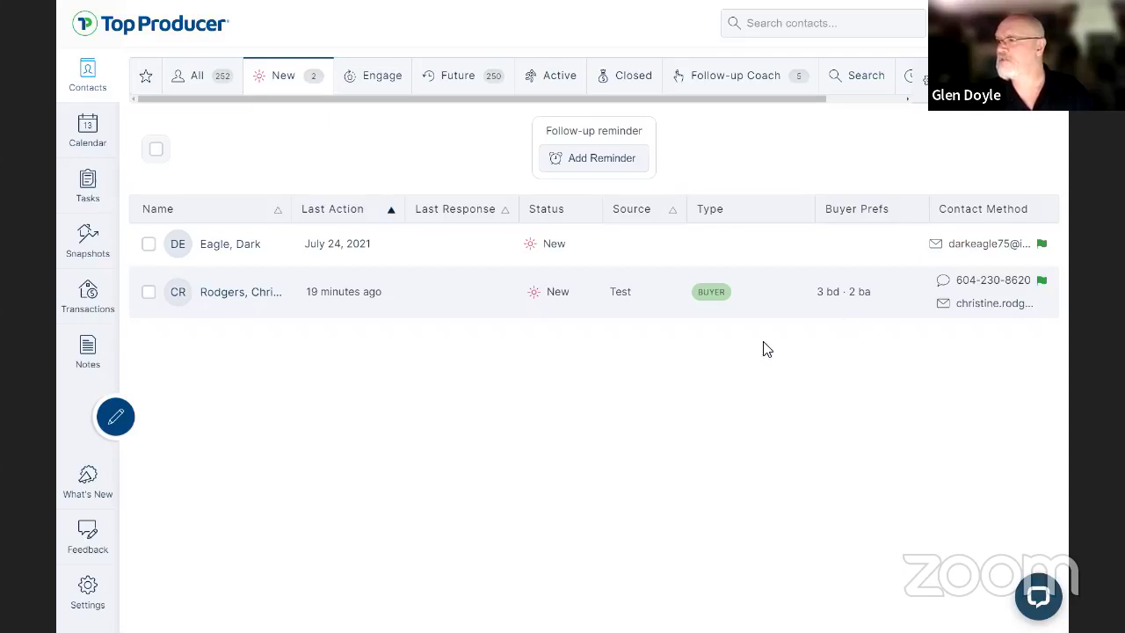
Look at the transaction listings and review the default transaction date ranges in the UI settings.
{"action": "left_click", "coordinate": [85, 290]}
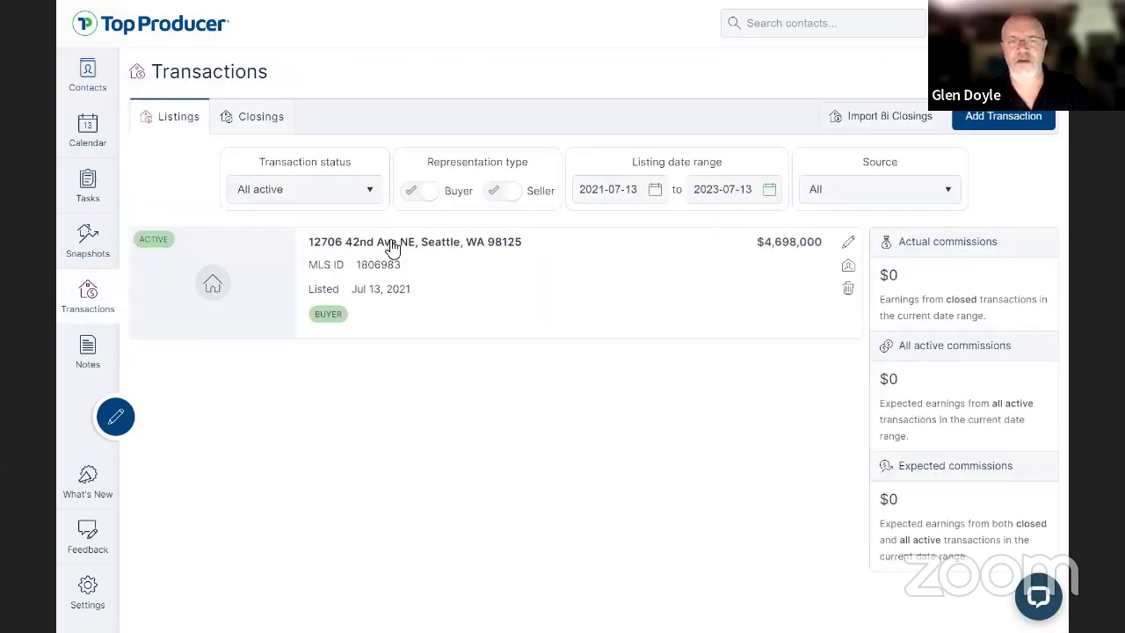
{"action": "left_click", "coordinate": [91, 594]}
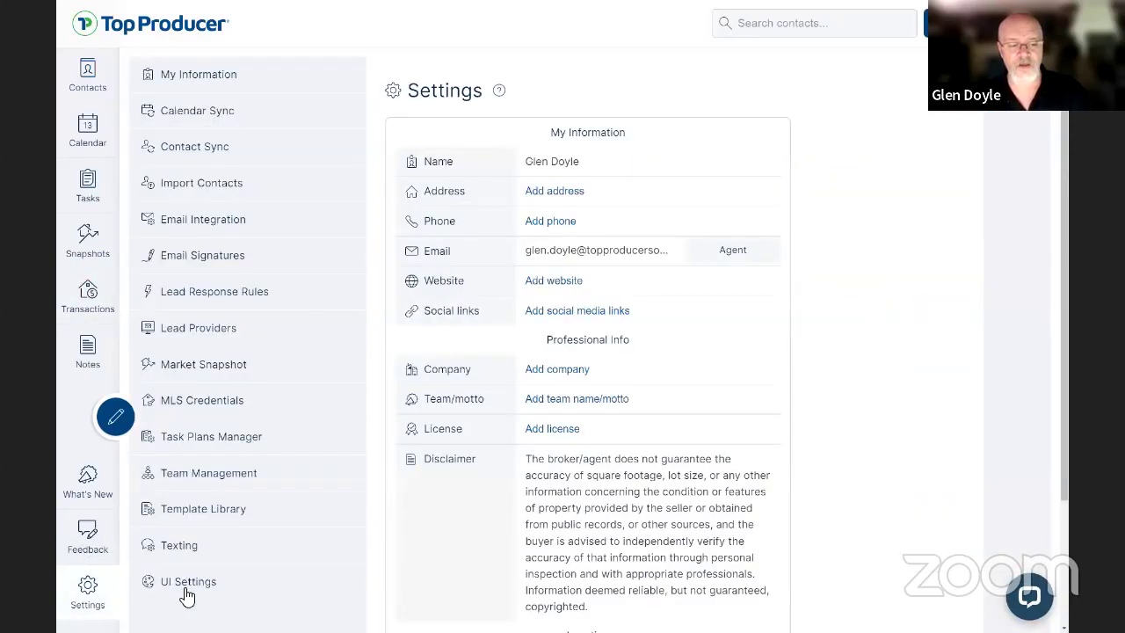
{"action": "left_click", "coordinate": [188, 583]}
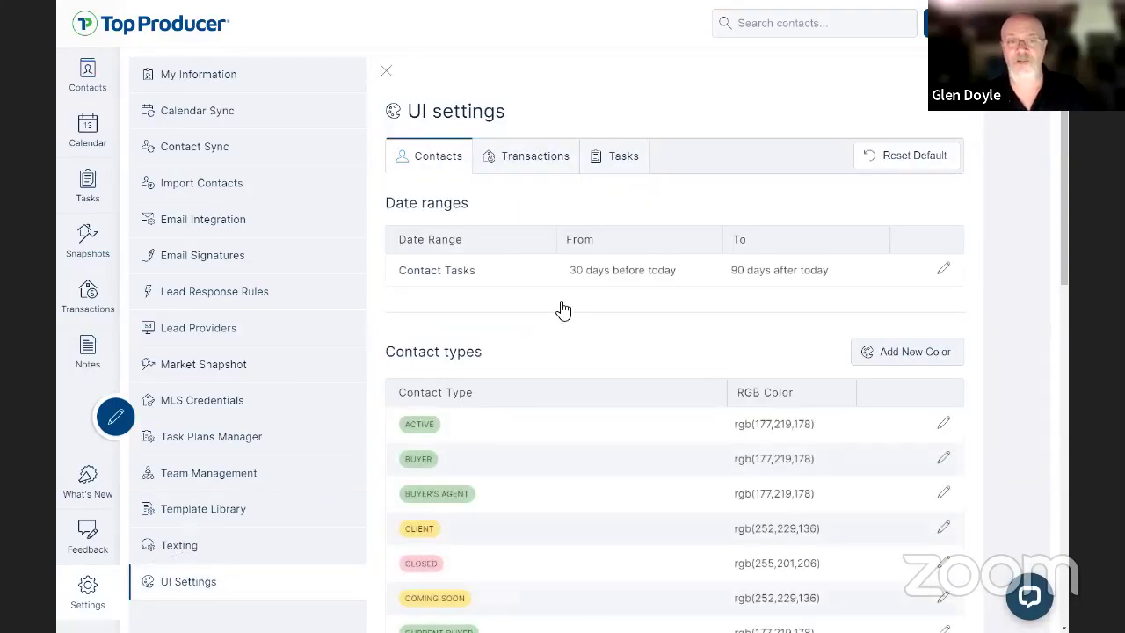
{"action": "left_click", "coordinate": [521, 165]}
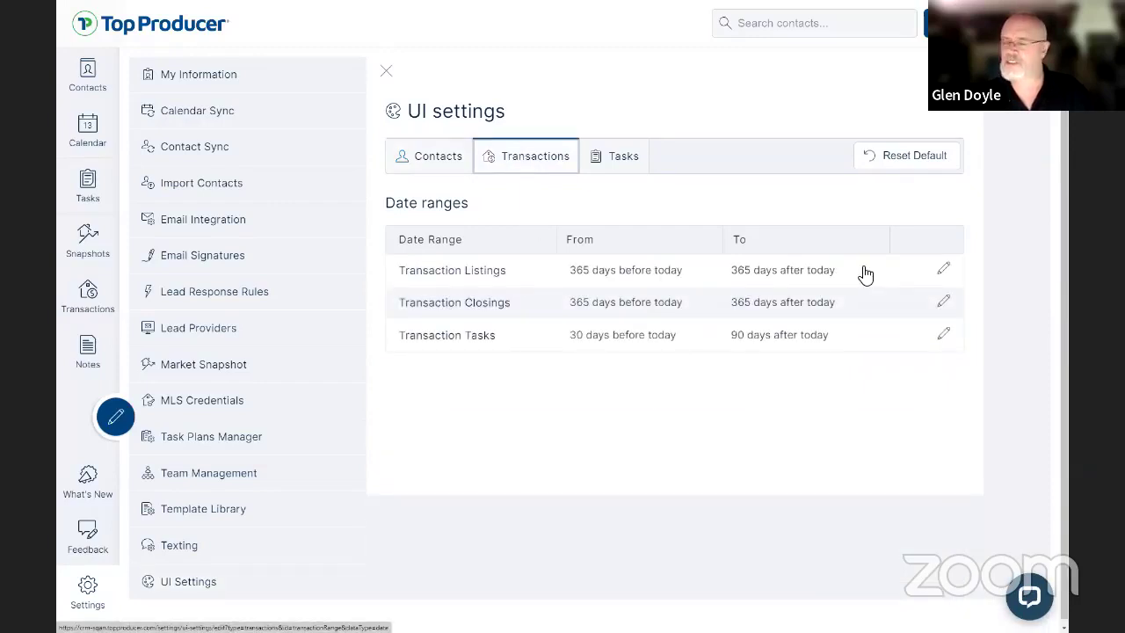
{"action": "left_click", "coordinate": [910, 158]}
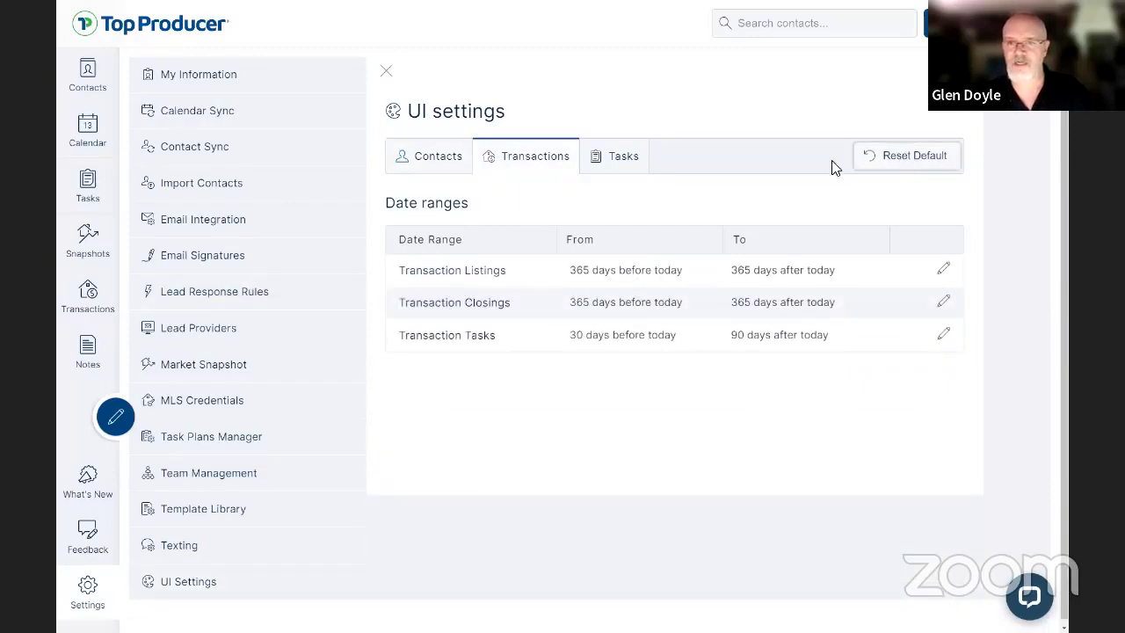
{"action": "left_click", "coordinate": [659, 372]}
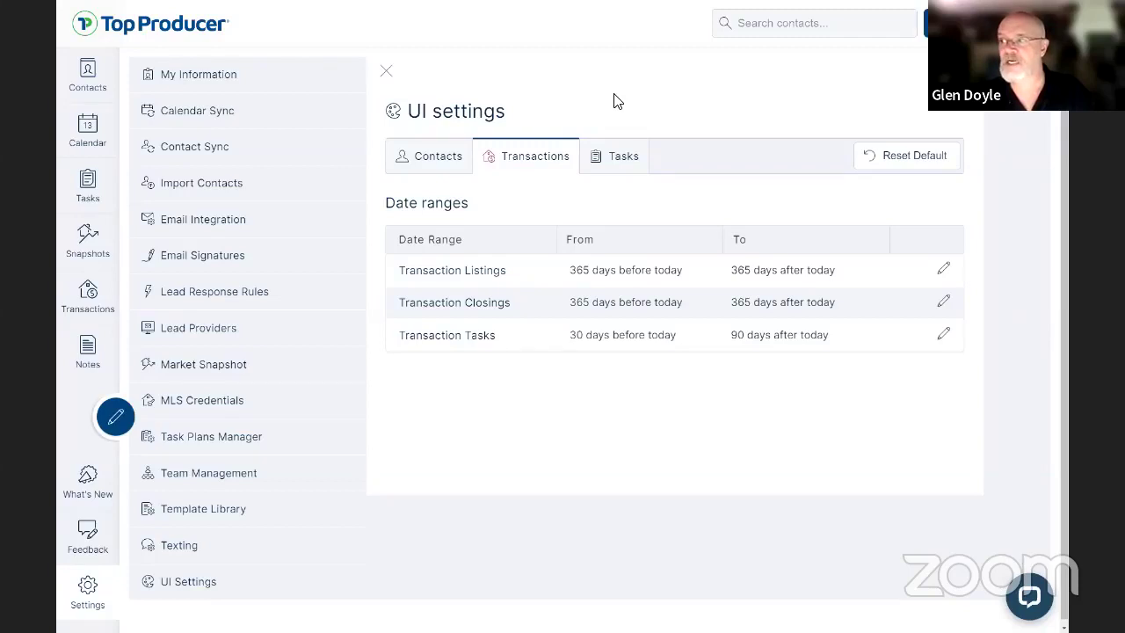
Return to the transaction listings and locate the Import 8i Closings option.
{"action": "left_click", "coordinate": [87, 318]}
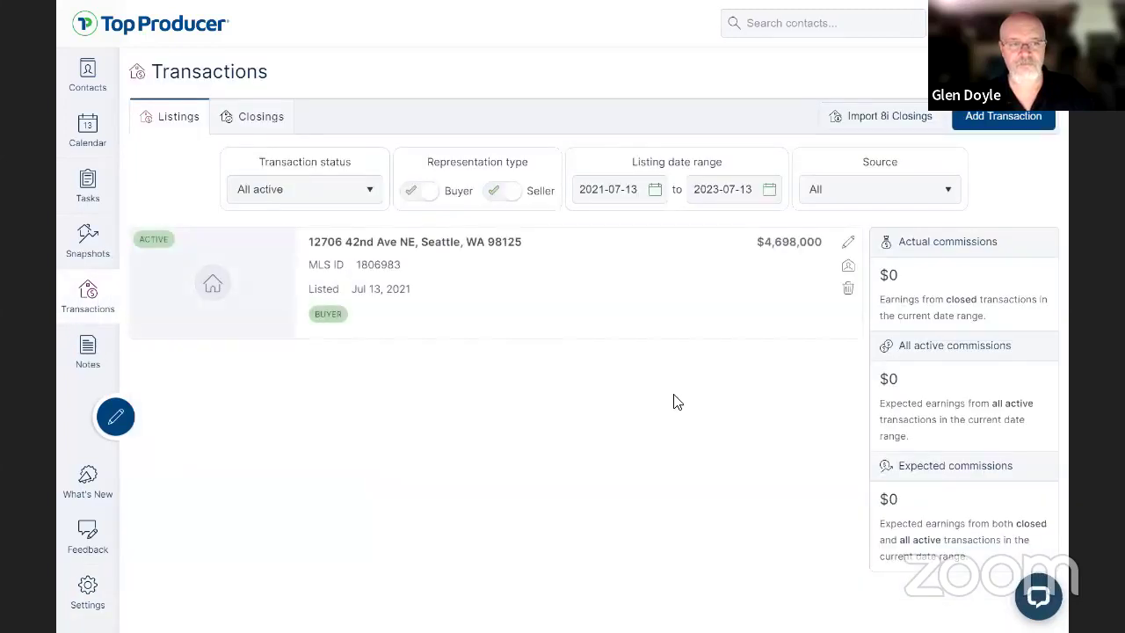
{"action": "left_click", "coordinate": [173, 123]}
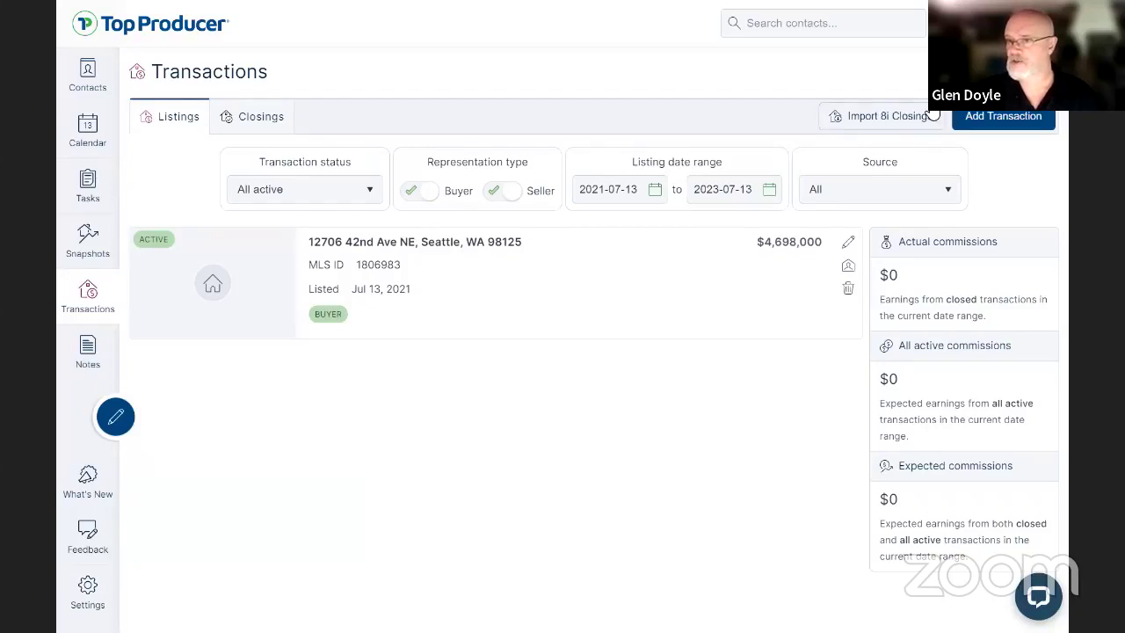
{"action": "left_click", "coordinate": [900, 124]}
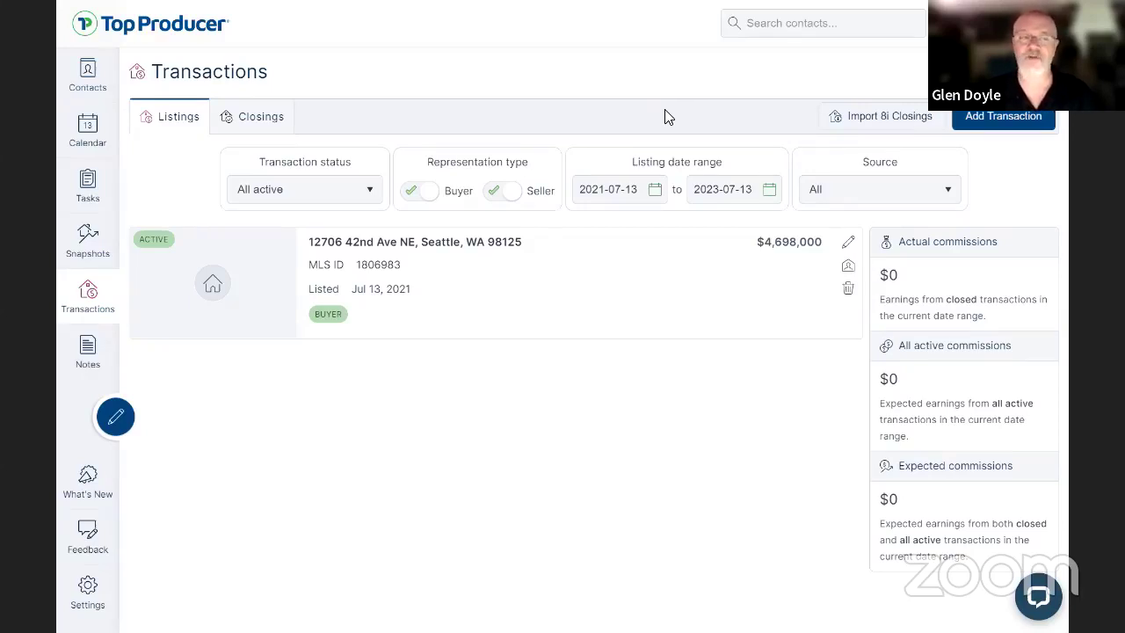
{"action": "left_click", "coordinate": [887, 123]}
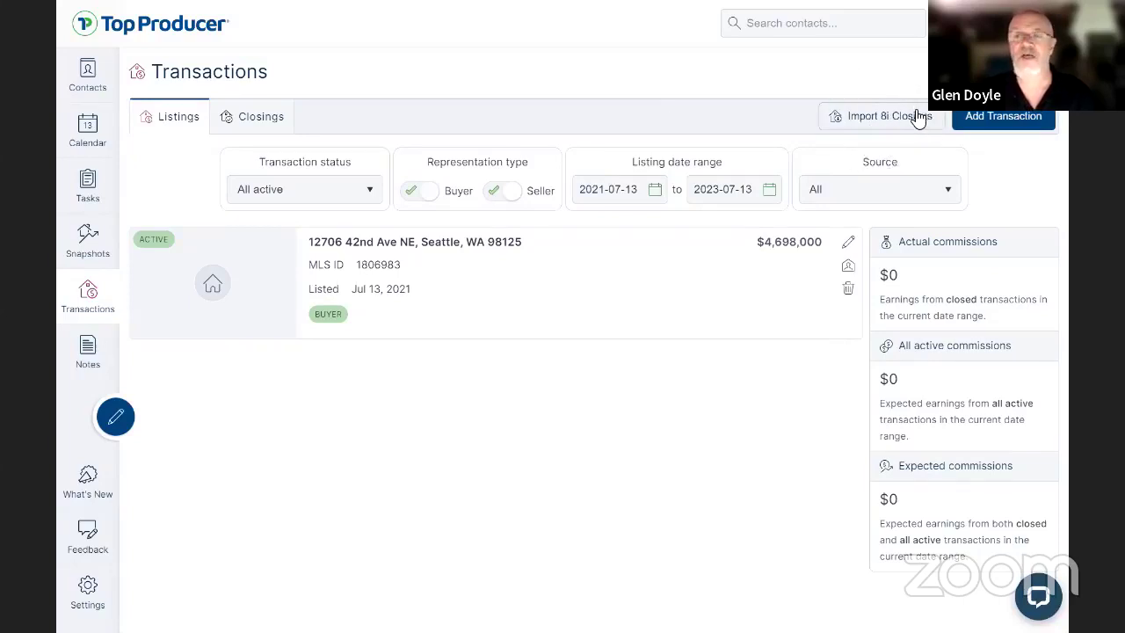
{"action": "left_click", "coordinate": [883, 125]}
{"action": "left_click", "coordinate": [882, 125]}
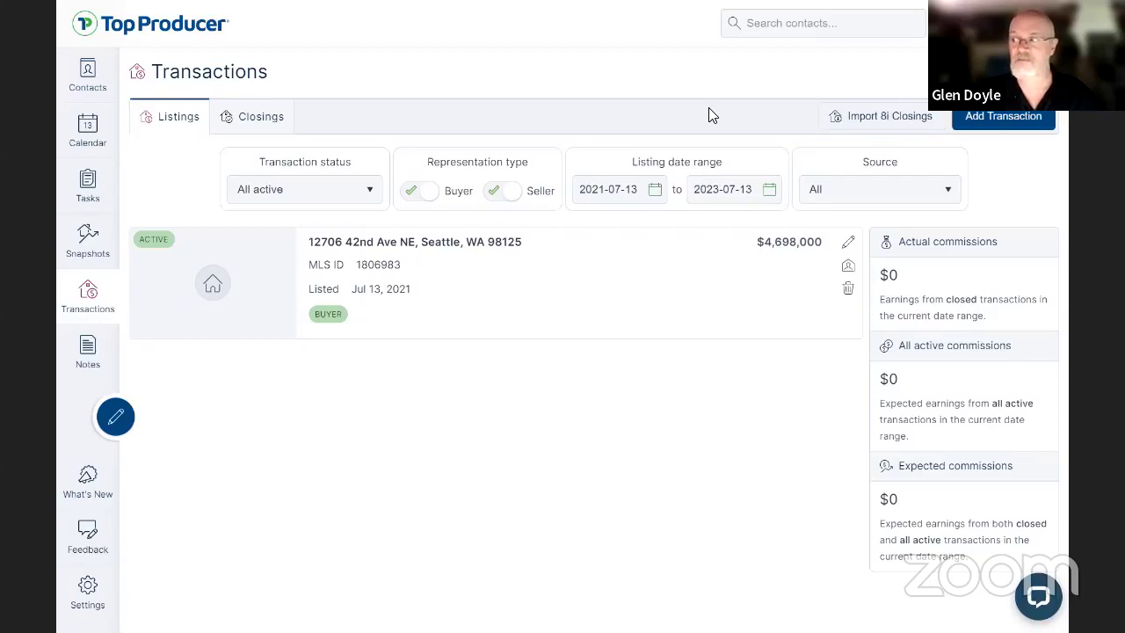
Show the closings in the transactions and check the start date calendar of the closing date range.
{"action": "left_click", "coordinate": [269, 116]}
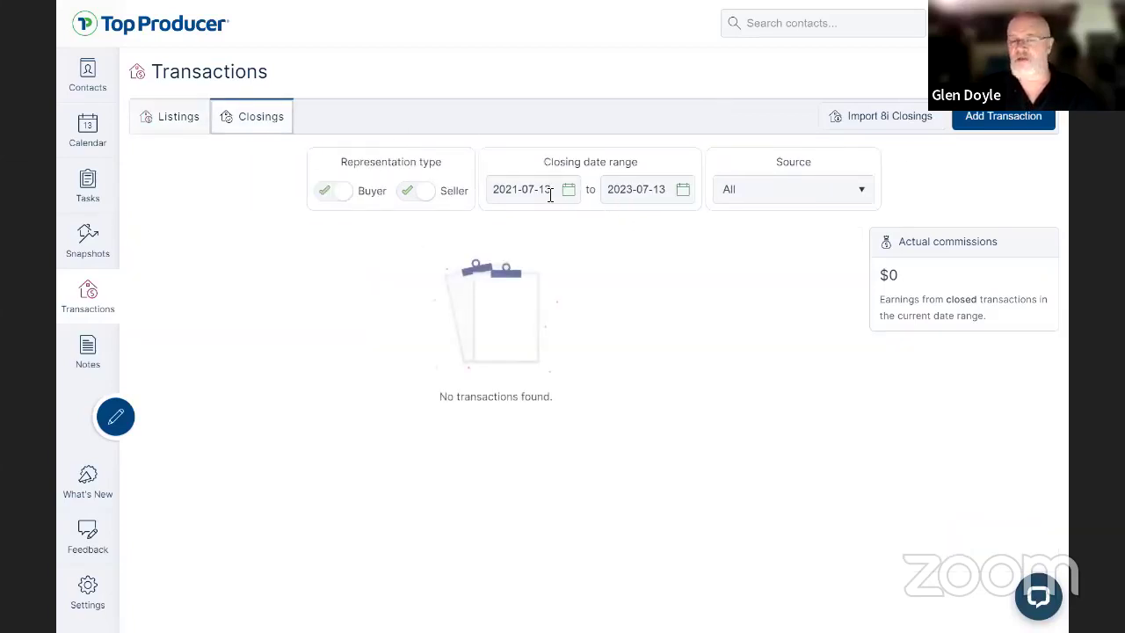
{"action": "left_click", "coordinate": [550, 193]}
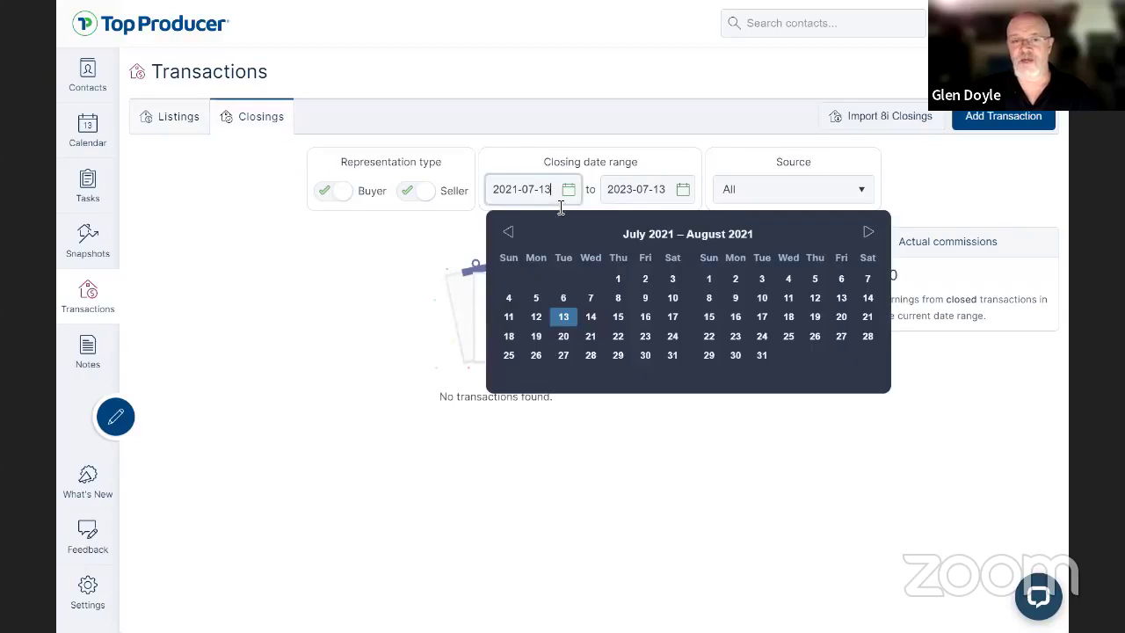
{"action": "left_click", "coordinate": [530, 149]}
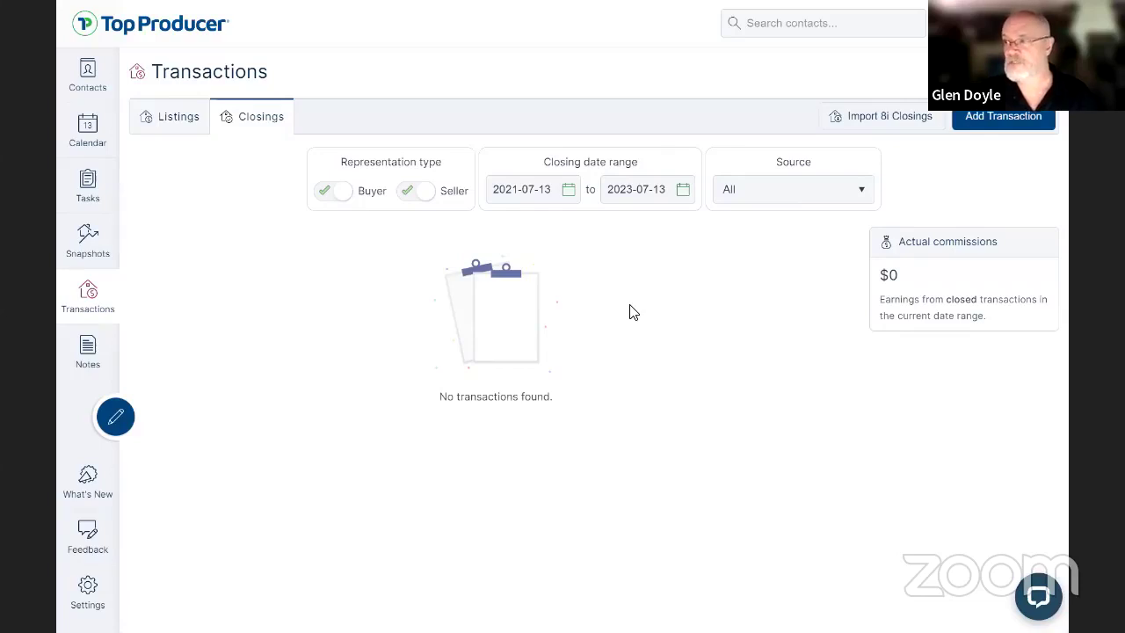
Set the start date of the closing date range to 2009-01-01.
{"action": "left_click", "coordinate": [512, 193]}
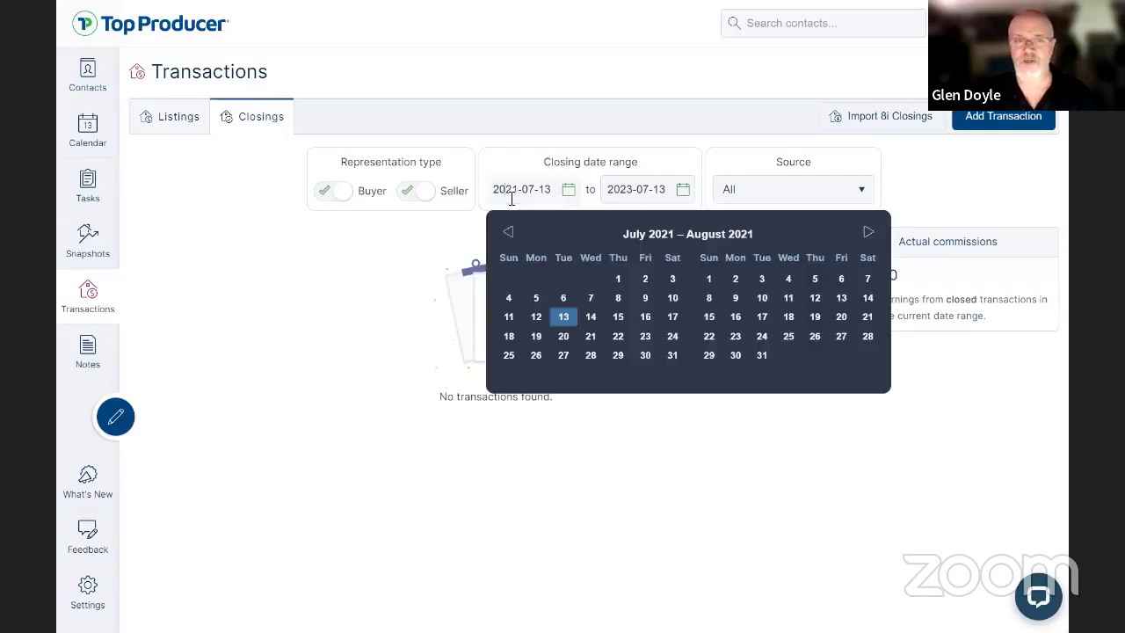
{"action": "left_click", "coordinate": [522, 250]}
{"action": "left_click", "coordinate": [522, 250]}
{"action": "left_click", "coordinate": [522, 250]}
{"action": "left_click", "coordinate": [521, 249]}
{"action": "left_click", "coordinate": [522, 250]}
{"action": "left_click", "coordinate": [523, 250]}
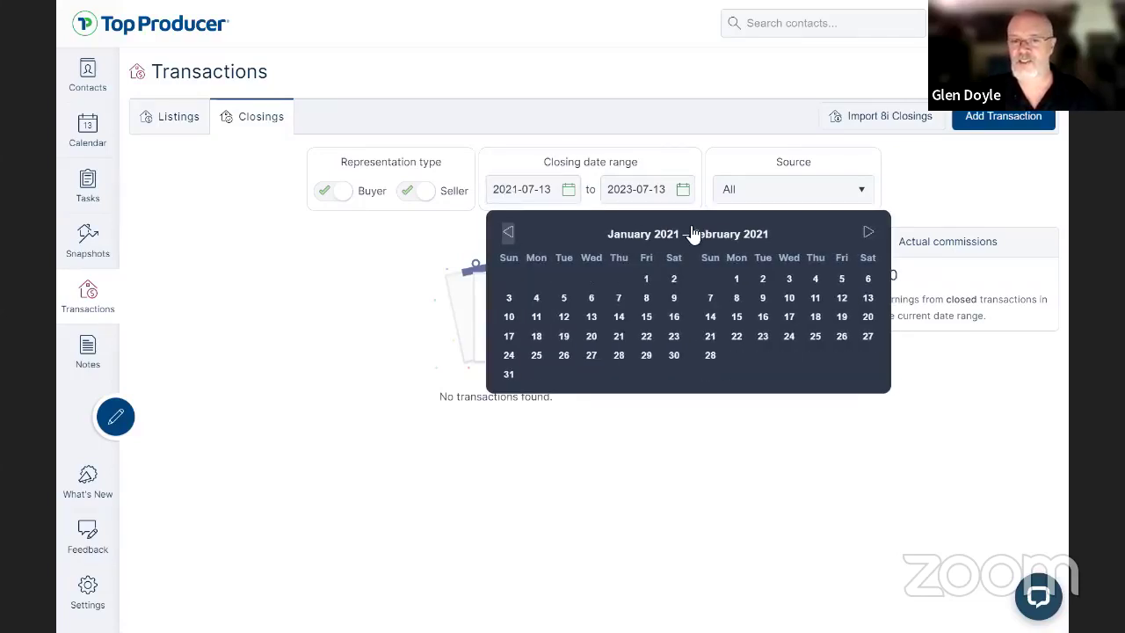
{"action": "left_click", "coordinate": [694, 235]}
{"action": "left_click", "coordinate": [651, 236]}
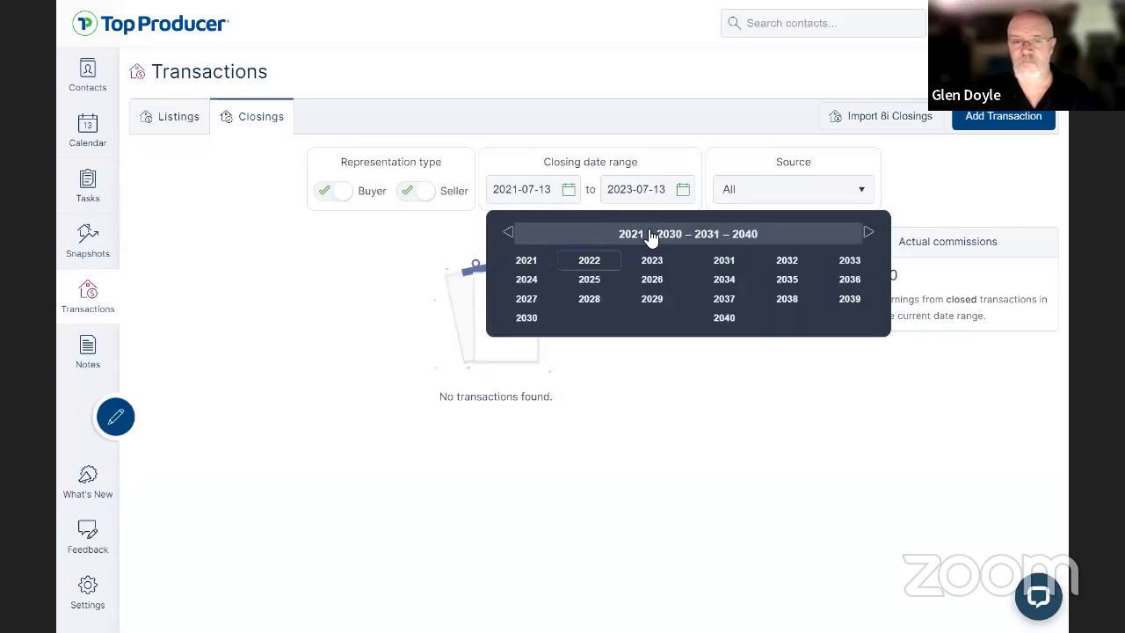
{"action": "left_click", "coordinate": [654, 239]}
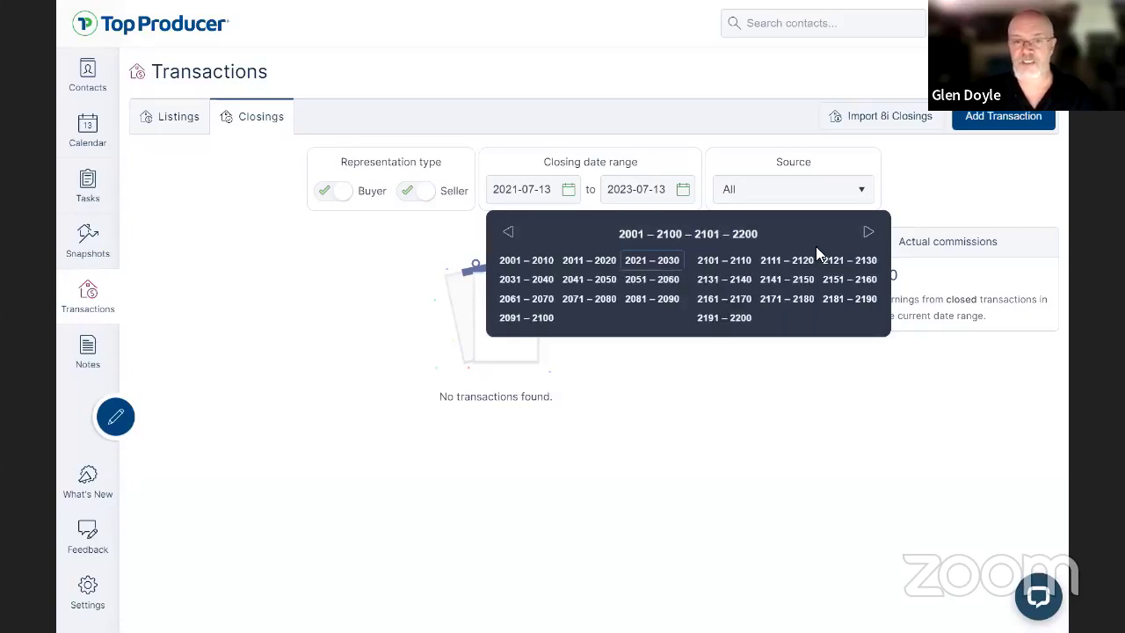
{"action": "left_click", "coordinate": [540, 266]}
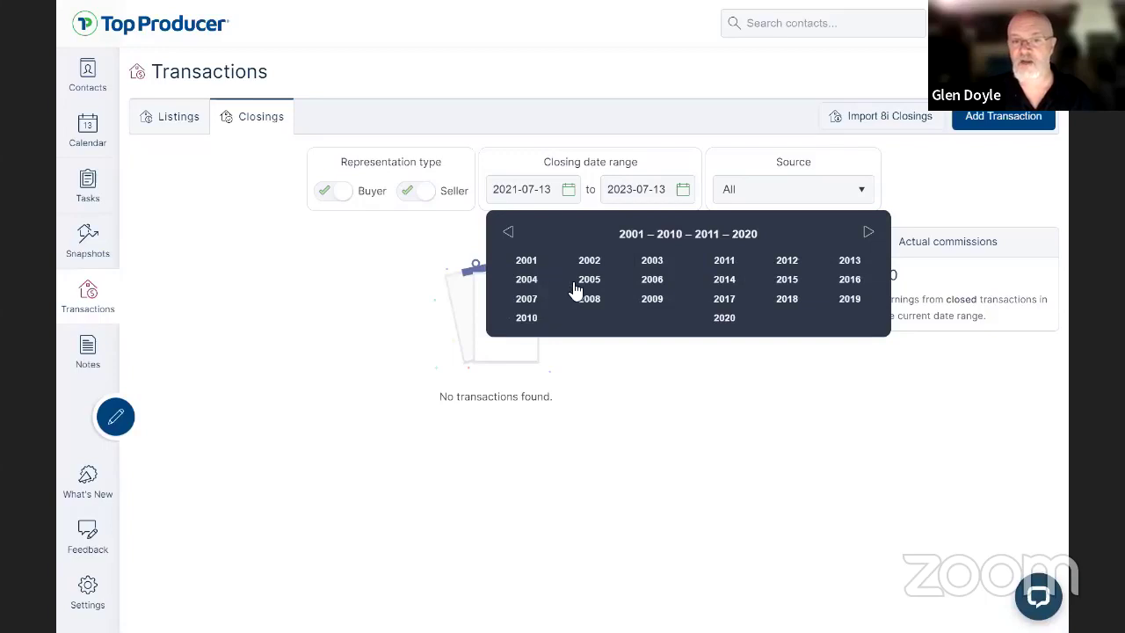
{"action": "left_click", "coordinate": [666, 300]}
{"action": "left_click", "coordinate": [526, 264]}
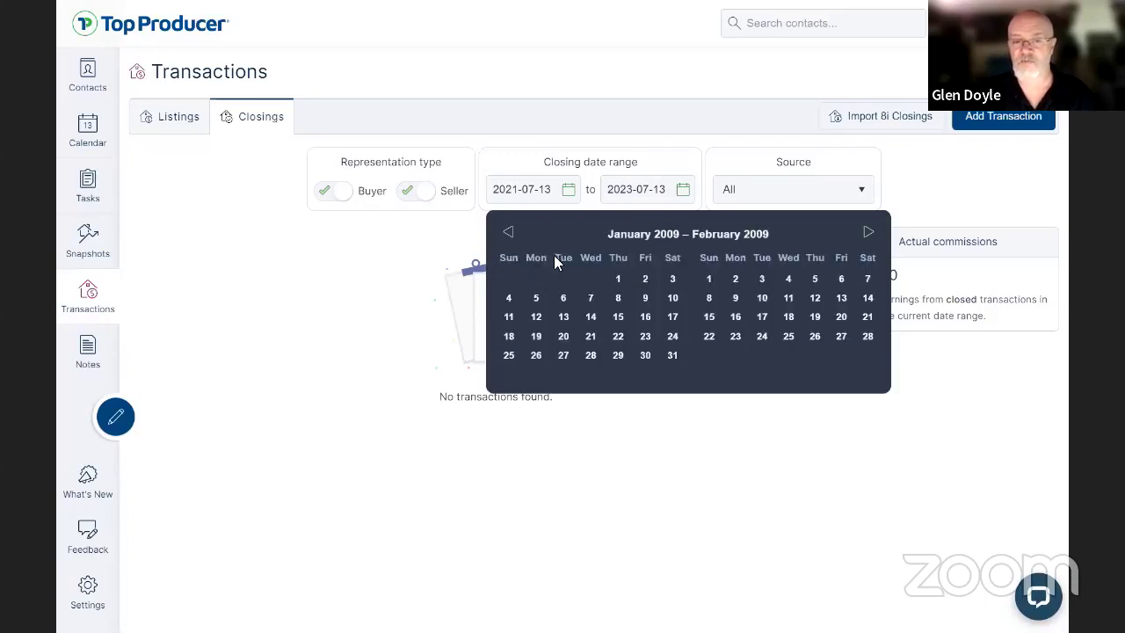
{"action": "left_click", "coordinate": [613, 280]}
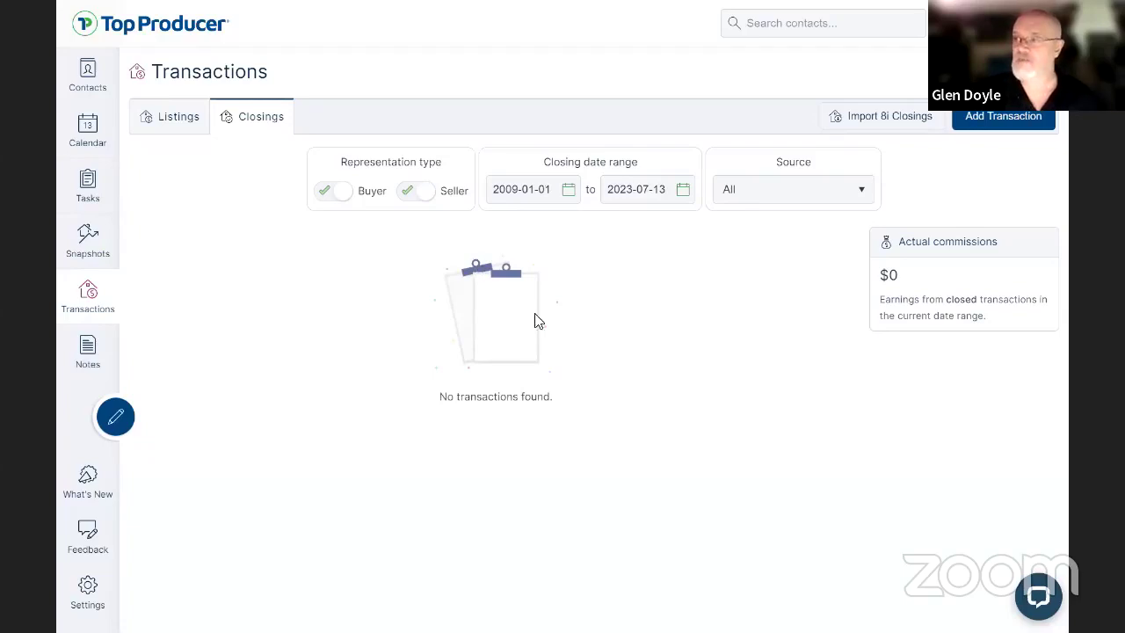
{"action": "mouse_move", "coordinate": [517, 4]}
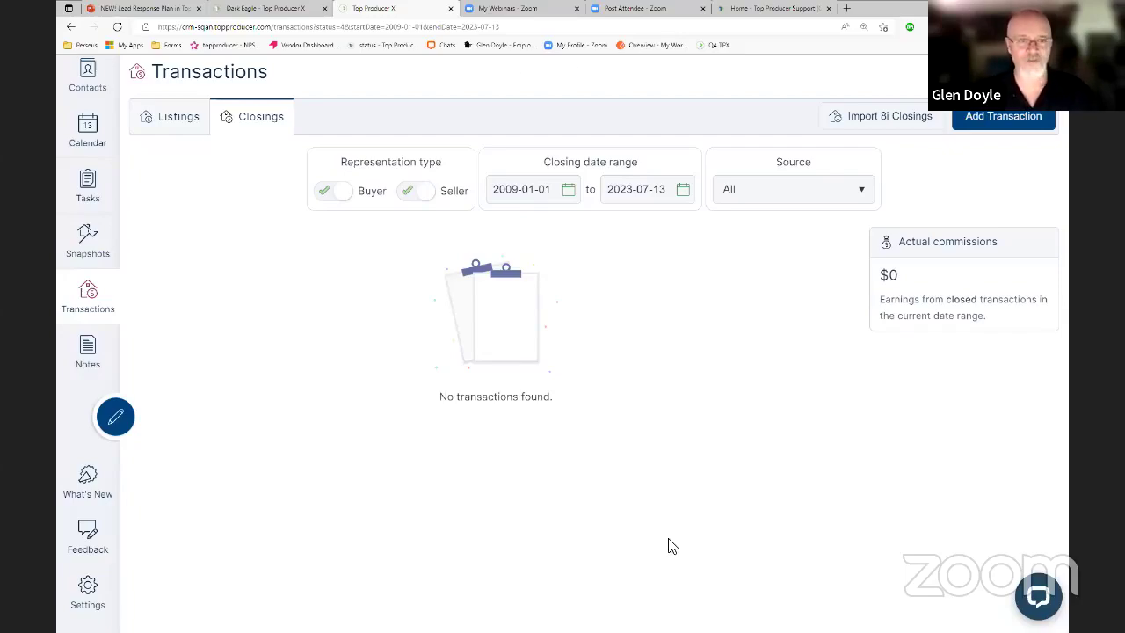
Switch to the PowerPoint presentation showing the Customer Care contact slide.
{"action": "key", "text": "ctrl+Tab"}
{"action": "key", "text": "ctrl+Tab"}
{"action": "key", "text": "ctrl+1"}
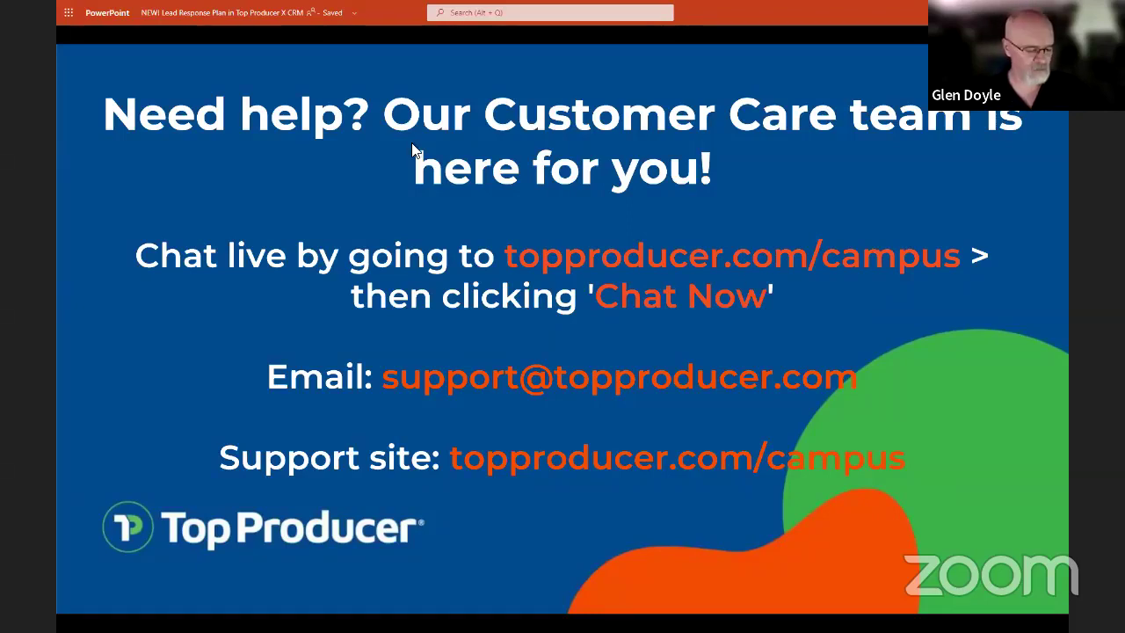
Return to Top Producer, show the transaction listings and check the start date calendar of the listing date range.
{"action": "key", "text": "ctrl+Tab"}
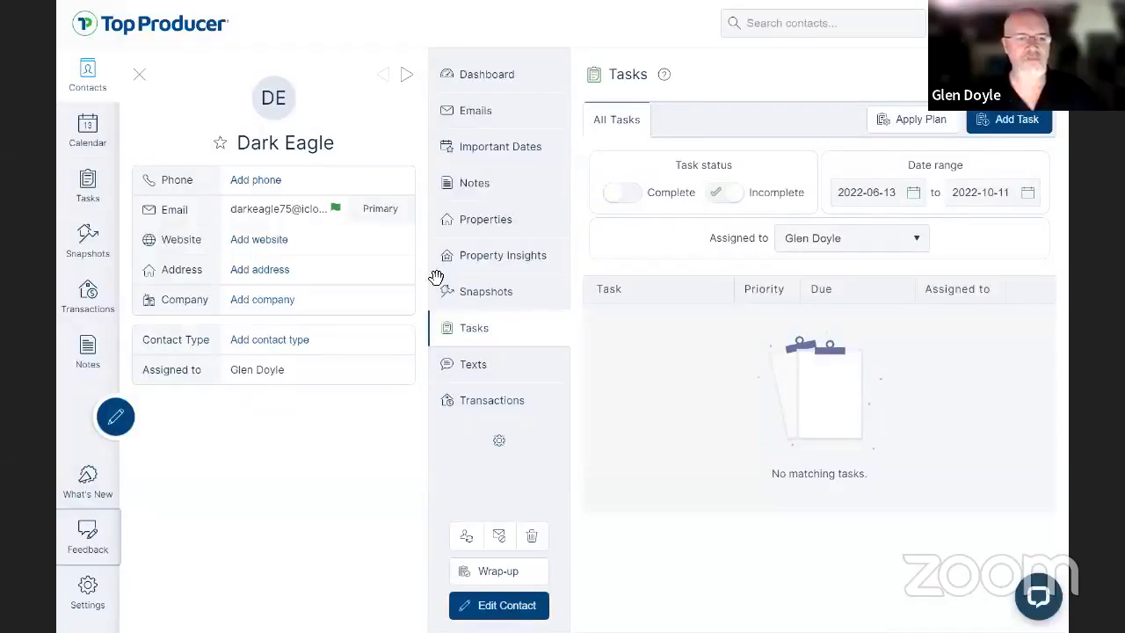
{"action": "left_click", "coordinate": [103, 268]}
{"action": "left_click", "coordinate": [115, 301]}
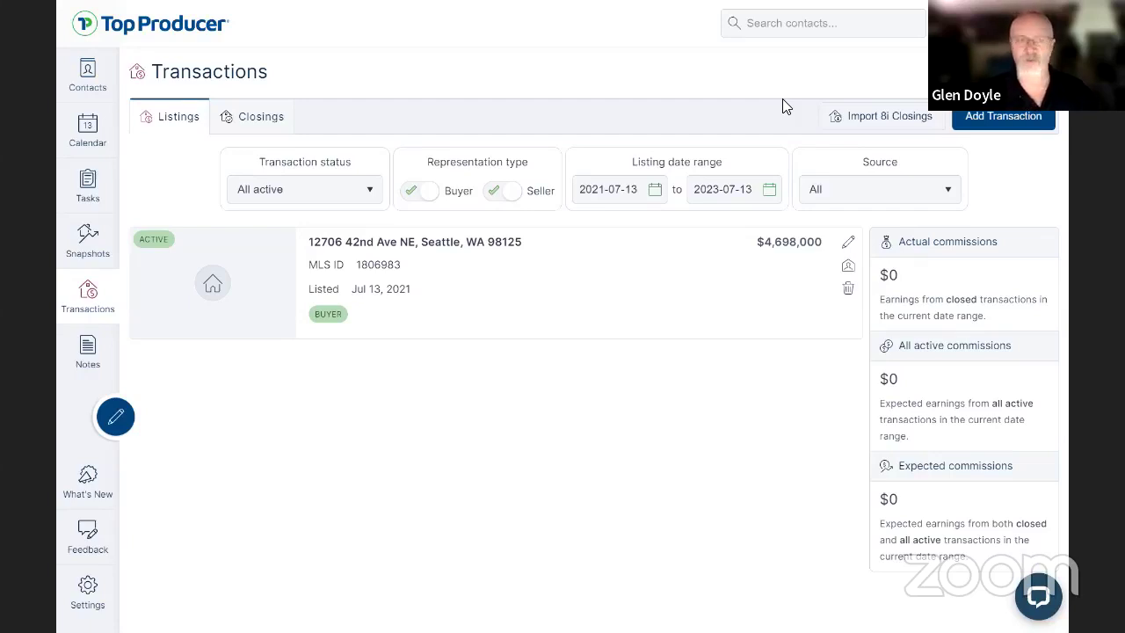
{"action": "left_click", "coordinate": [601, 197]}
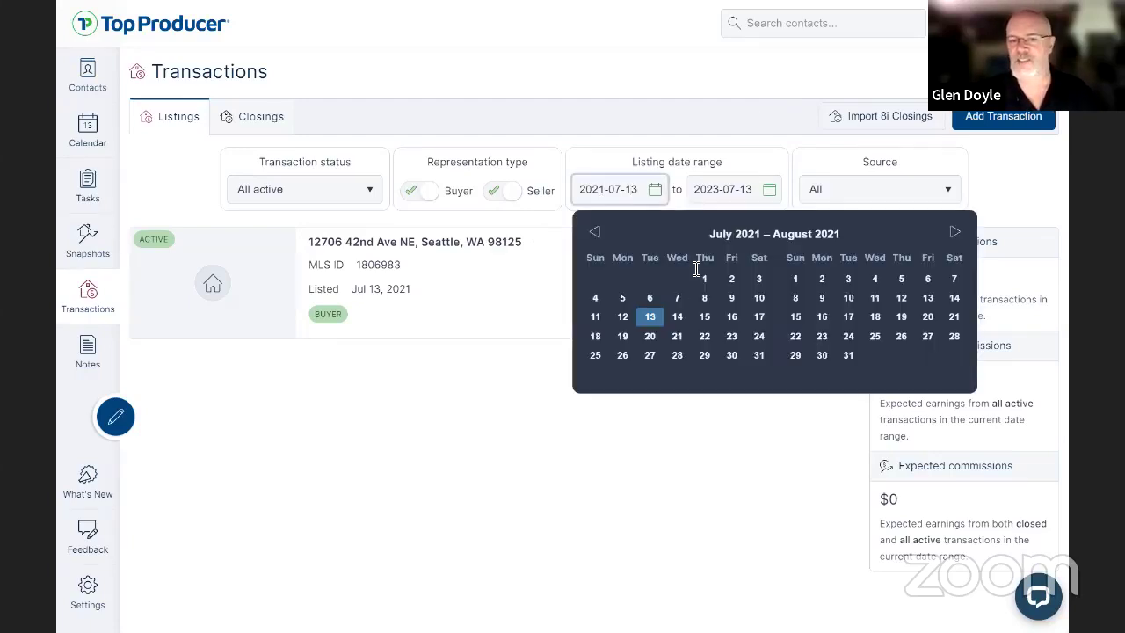
{"action": "left_click", "coordinate": [666, 100]}
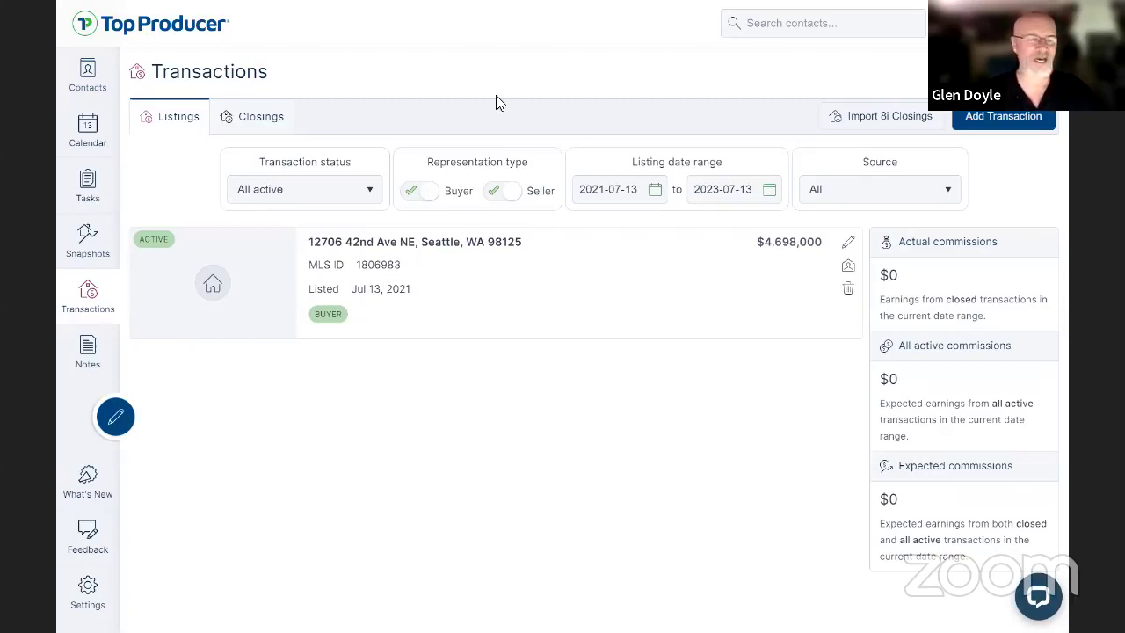
Look at the list of settings sections, and switch to the Zoom Post Attendee page.
{"action": "left_click", "coordinate": [107, 595]}
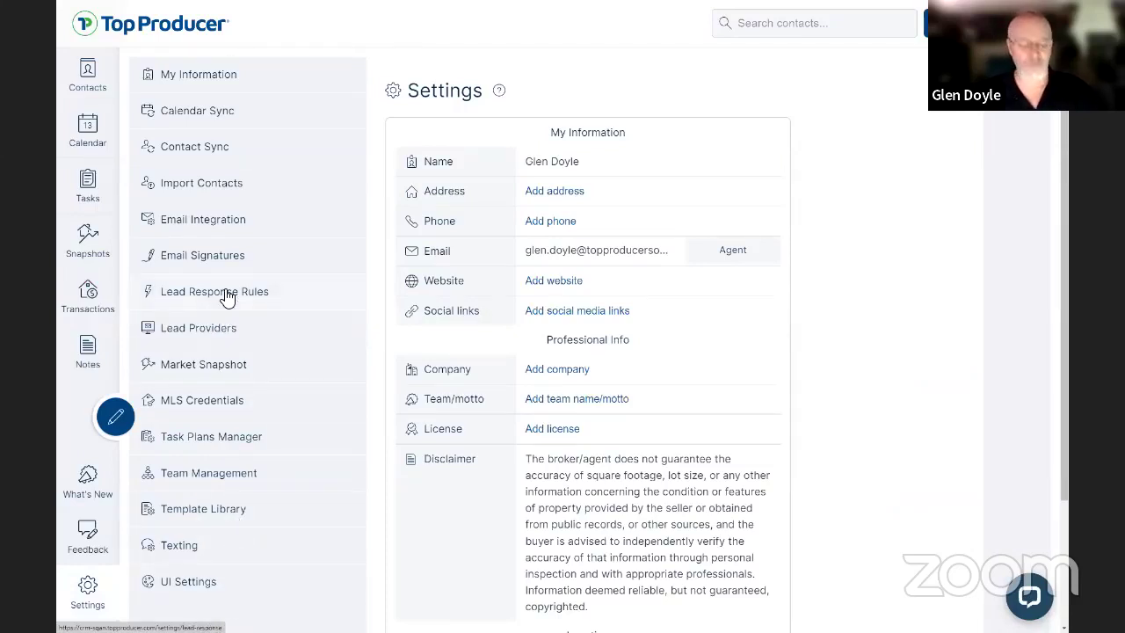
{"action": "key", "text": "alt+Tab"}
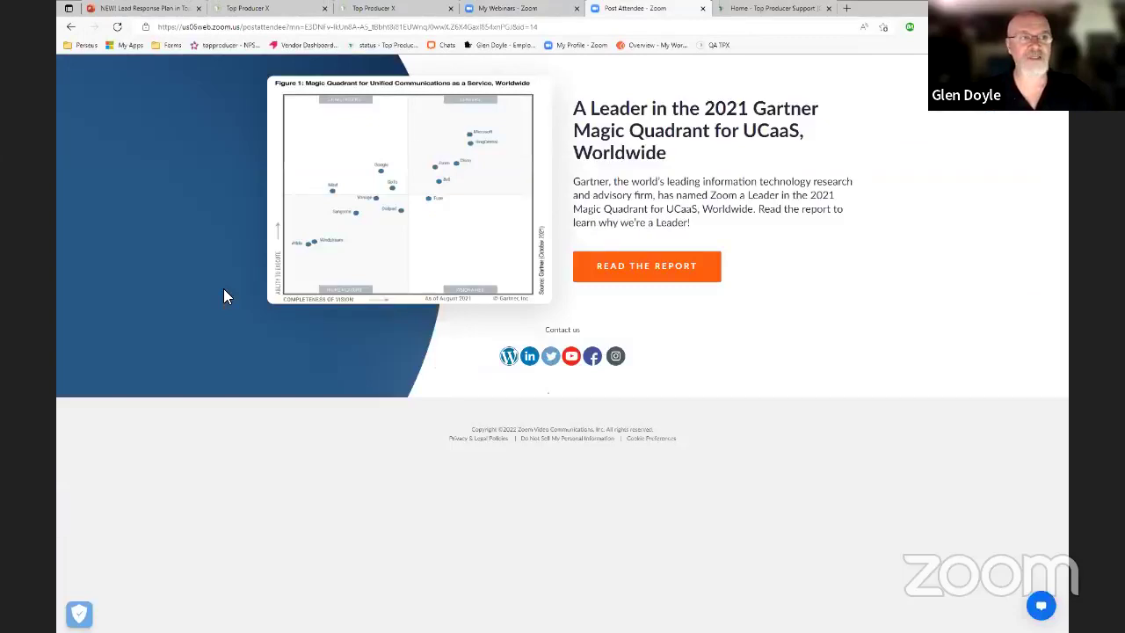